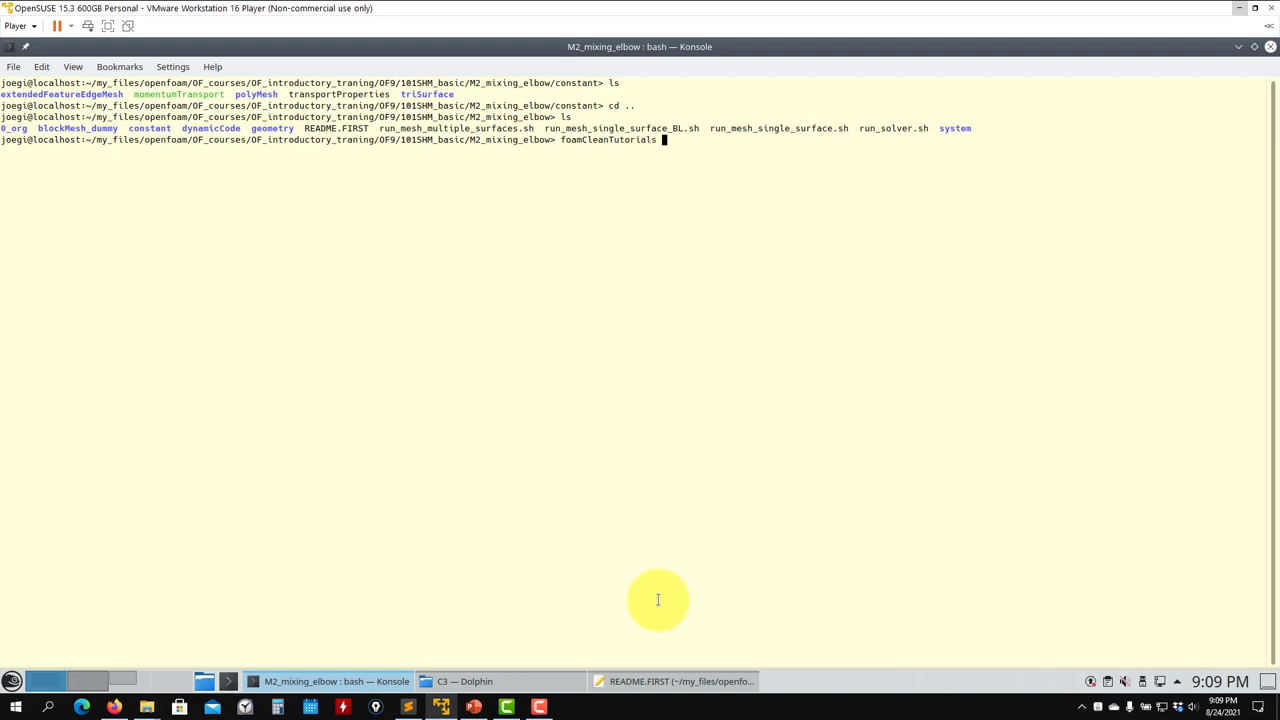
Run blockMesh in the M2_mixing_elbow case to generate the background mesh.
{"action": "type", "text": "blockMesh"}
{"action": "key", "text": "Return"}
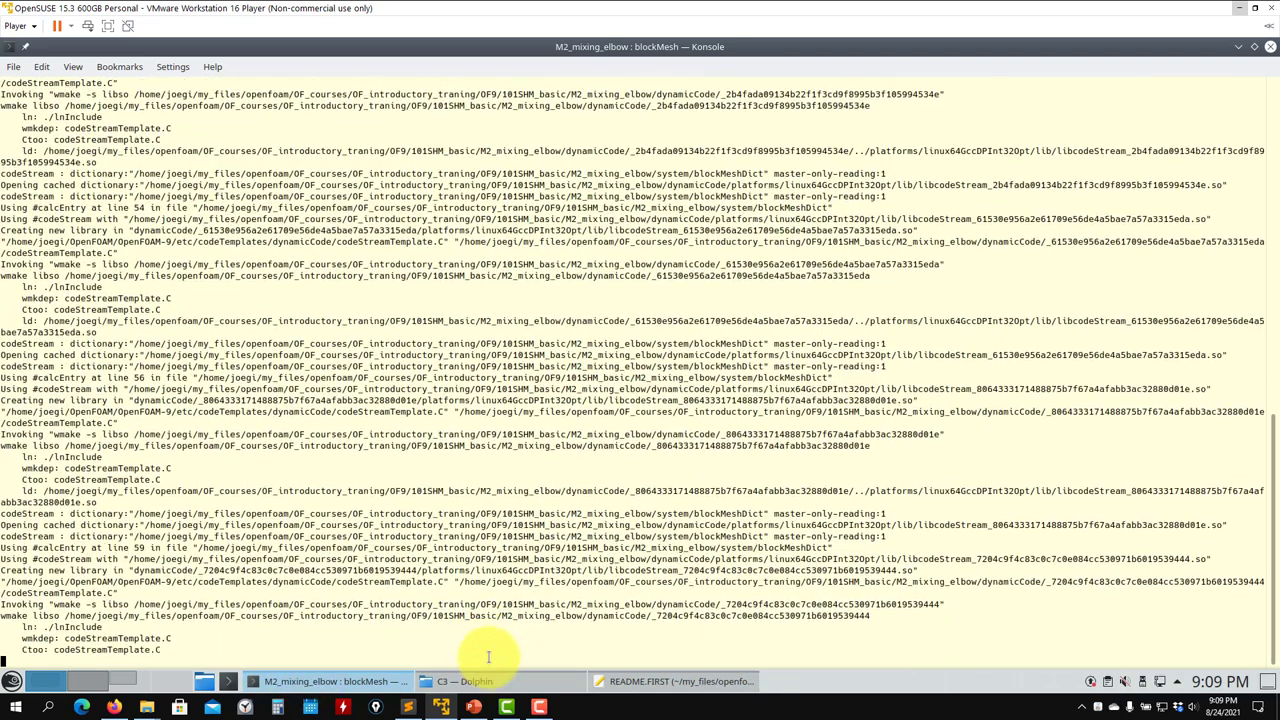
Open blockMeshDict from the M2_mixing_elbow system folder in the text editor and review its cell sizes, vertices, blocks and patches.
{"action": "left_click", "coordinate": [470, 681]}
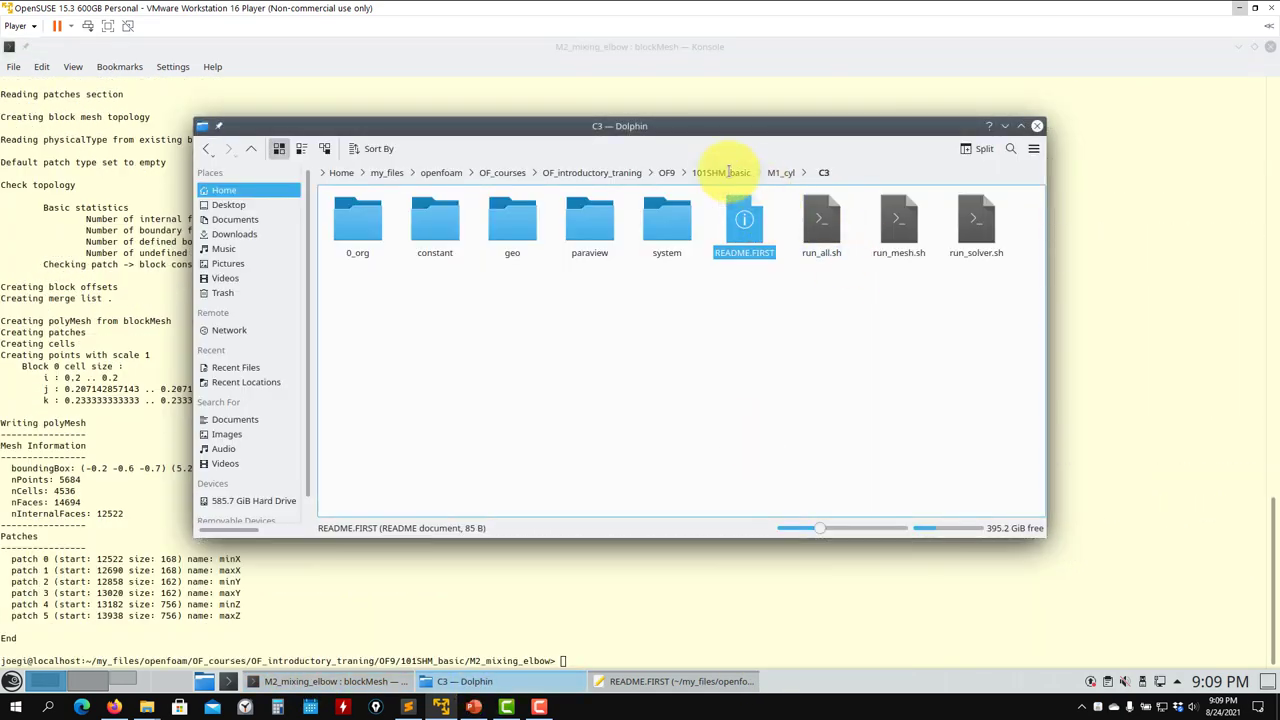
{"action": "left_click", "coordinate": [729, 172]}
{"action": "double_click", "coordinate": [440, 250]}
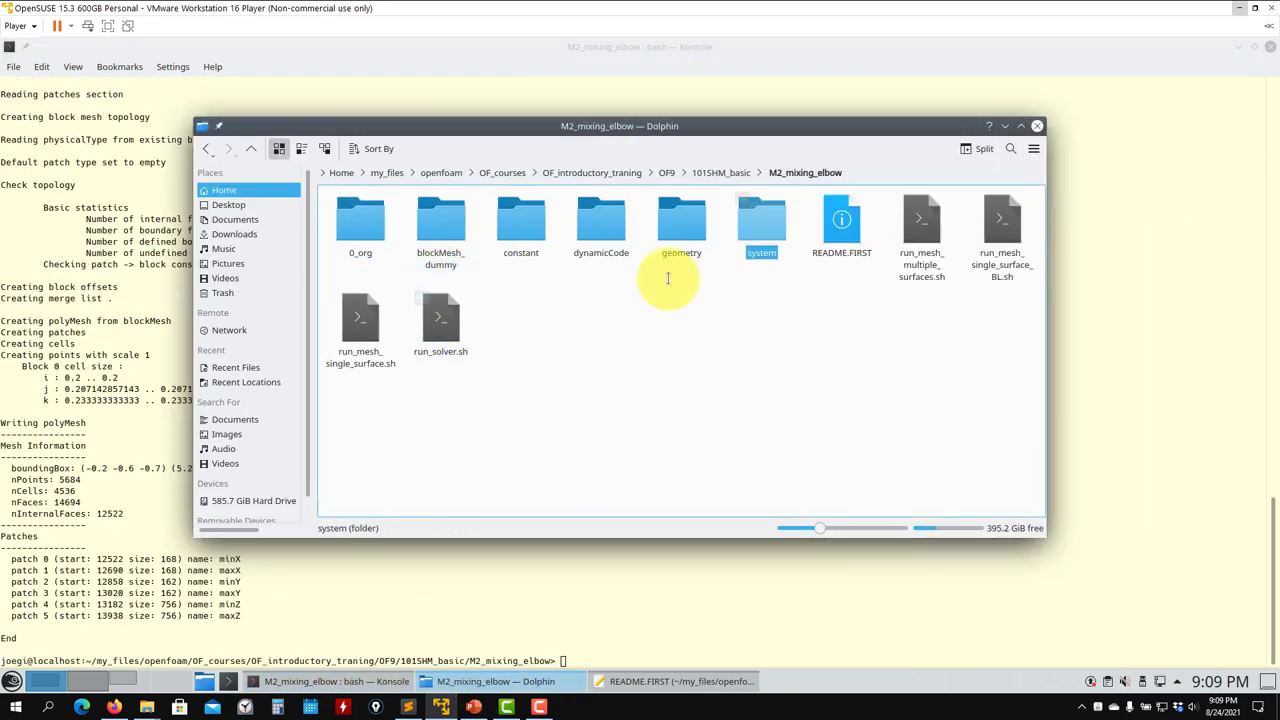
{"action": "double_click", "coordinate": [761, 232]}
{"action": "right_click", "coordinate": [345, 250]}
{"action": "mouse_move", "coordinate": [460, 278]}
{"action": "left_click", "coordinate": [600, 320]}
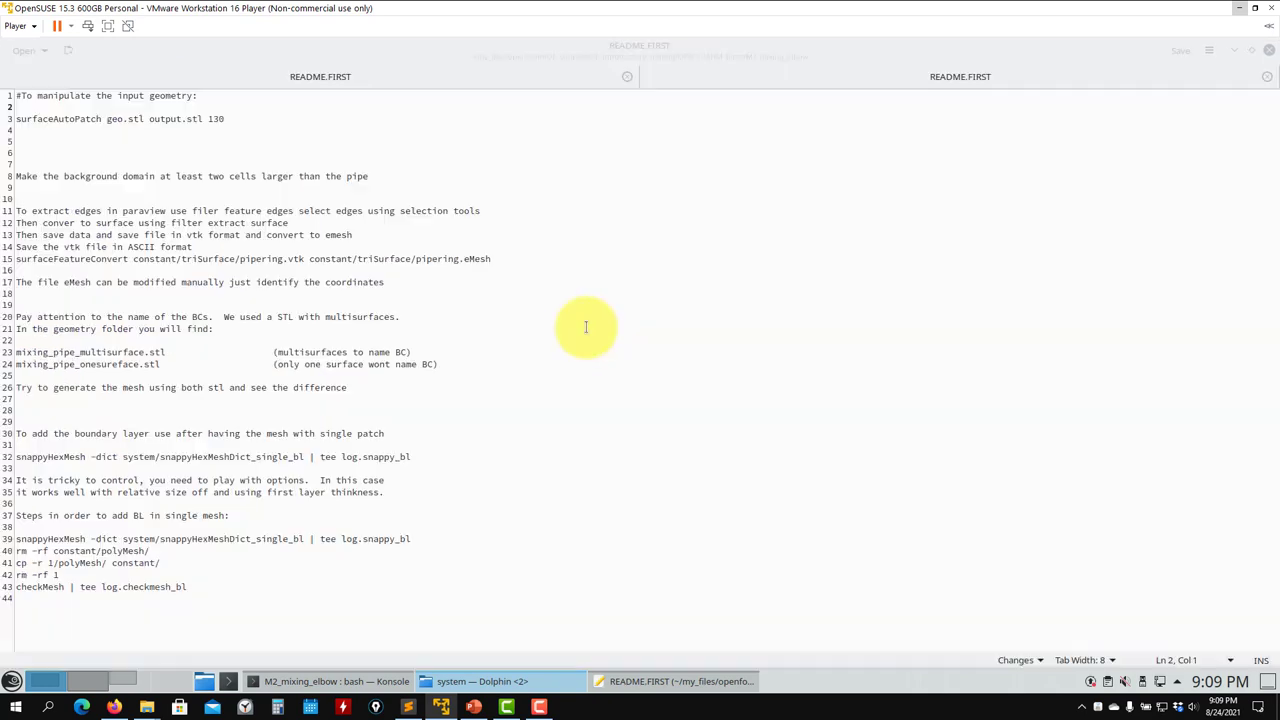
{"action": "scroll", "coordinate": [316, 358], "scroll_direction": "down", "scroll_amount": 17}
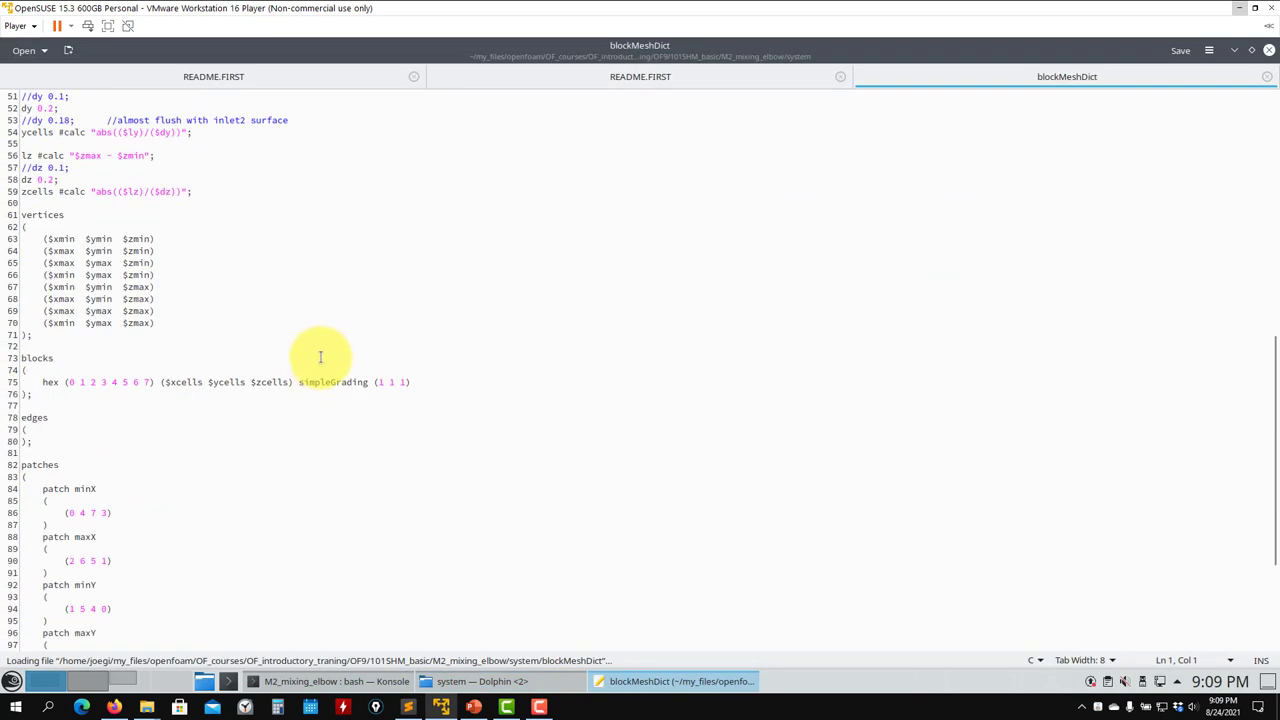
Launch paraFoam from the Konsole terminal and load the M2_mixing_elbow case into the render view.
{"action": "left_click", "coordinate": [345, 681]}
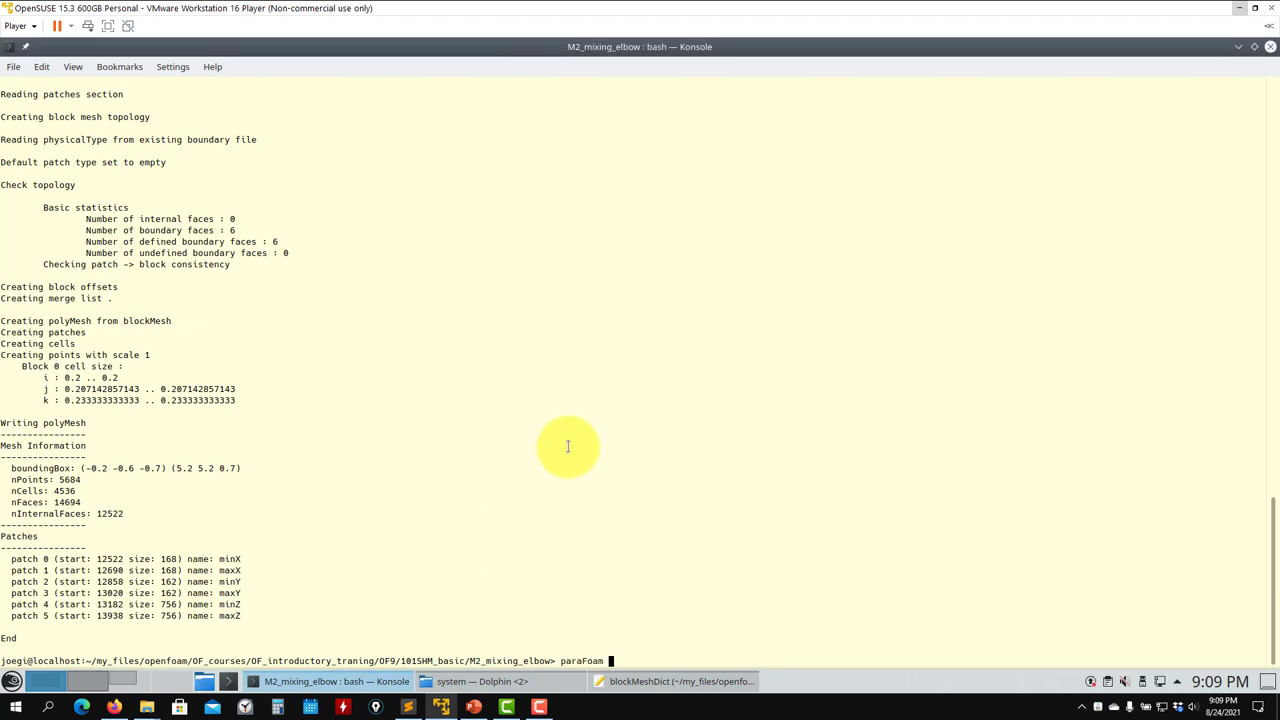
{"action": "type", "text": "paraFoam"}
{"action": "key", "text": "Return"}
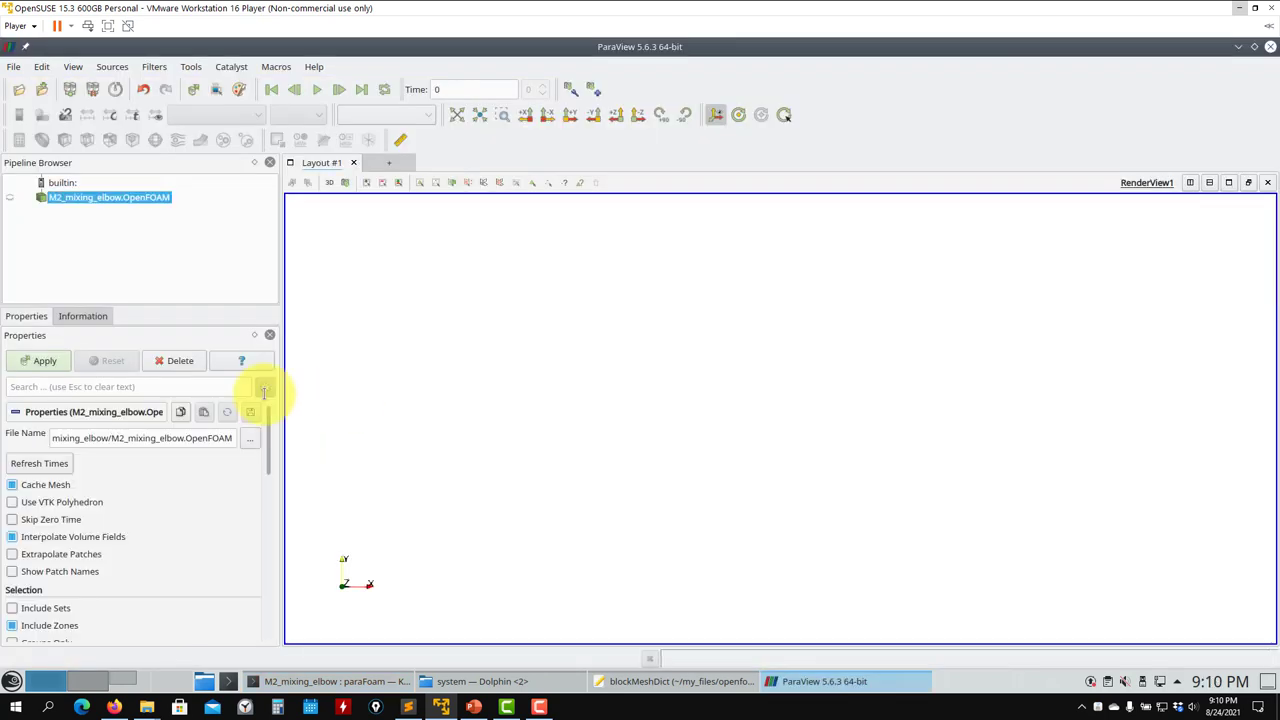
{"action": "left_click", "coordinate": [38, 361]}
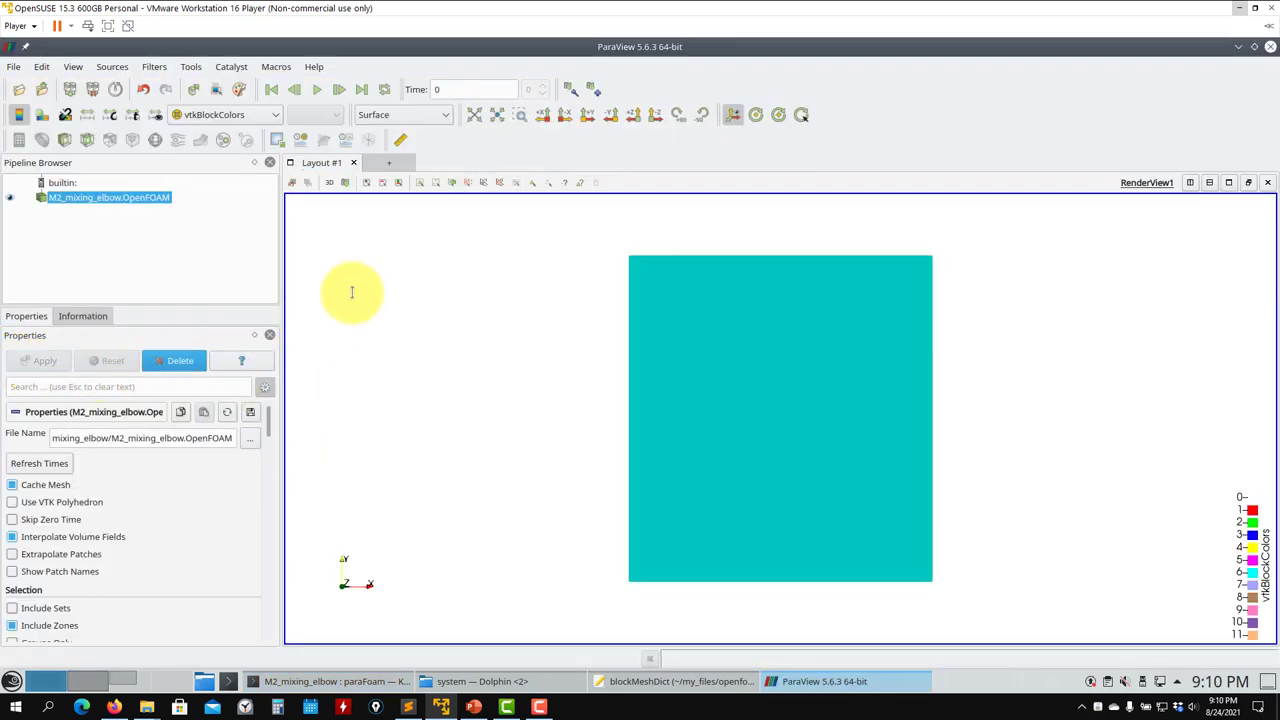
Show the background mesh in Wireframe representation and view it at an angle.
{"action": "left_click", "coordinate": [425, 114]}
{"action": "left_click", "coordinate": [400, 245]}
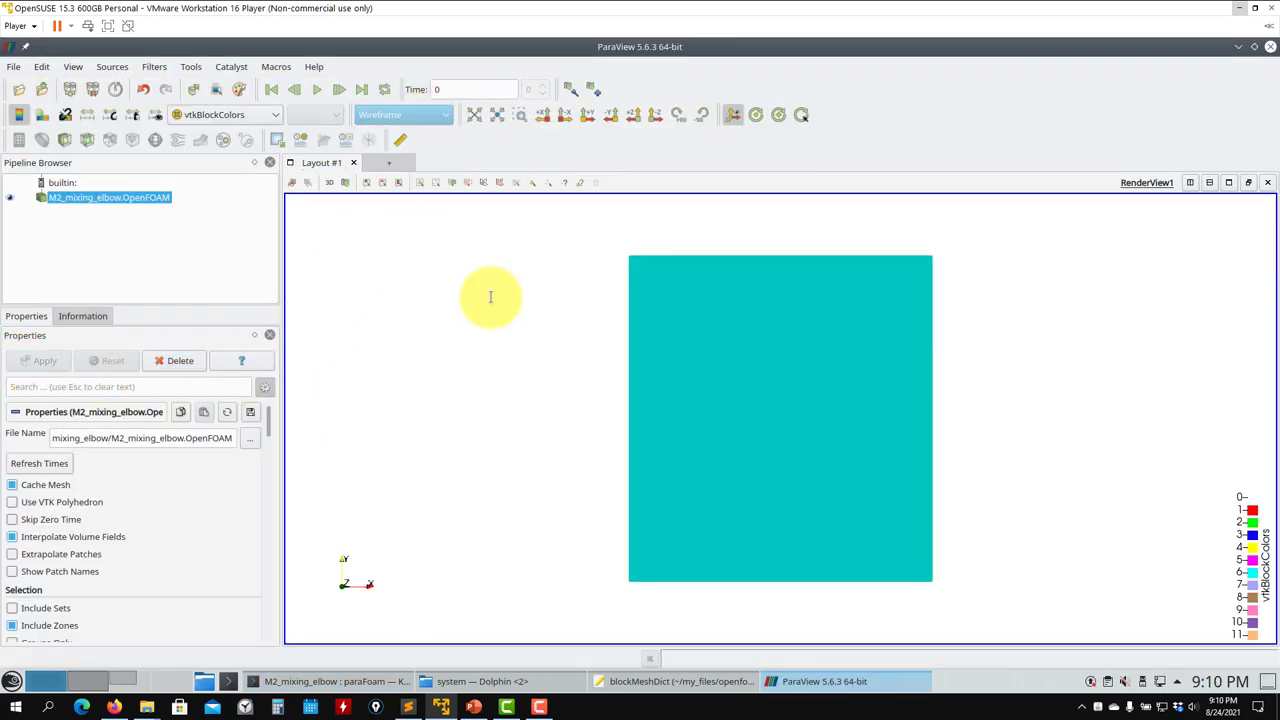
{"action": "left_click_drag", "start_coordinate": [763, 346], "coordinate": [729, 391]}
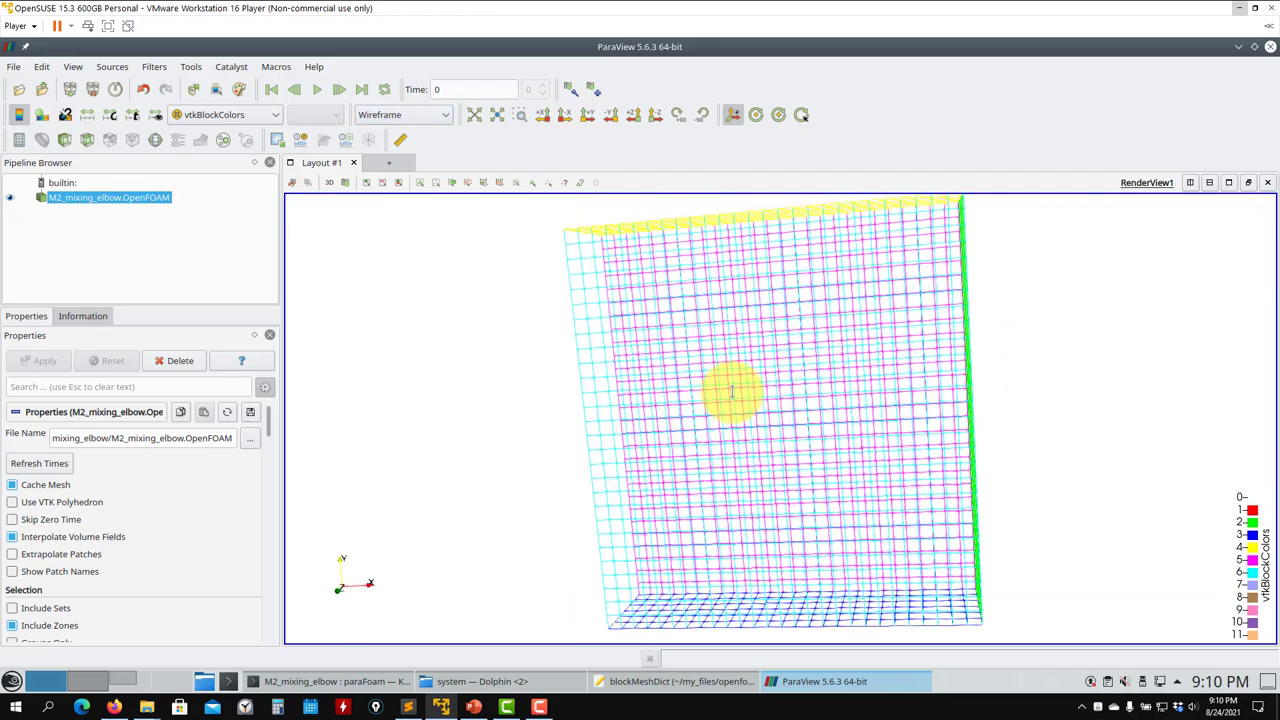
Load surfacemesh_multi.stl from the case's geometry folder and display it together with the background mesh.
{"action": "left_click", "coordinate": [20, 89]}
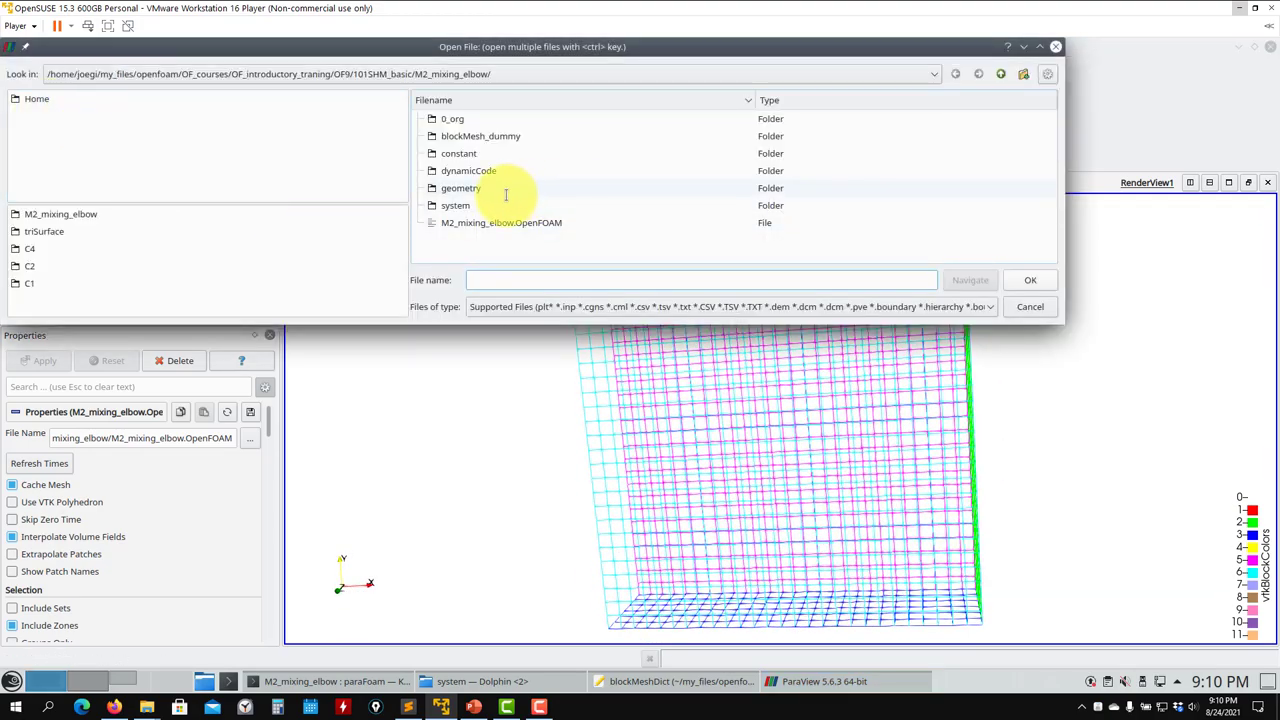
{"action": "left_click", "coordinate": [474, 189]}
{"action": "double_click", "coordinate": [474, 189]}
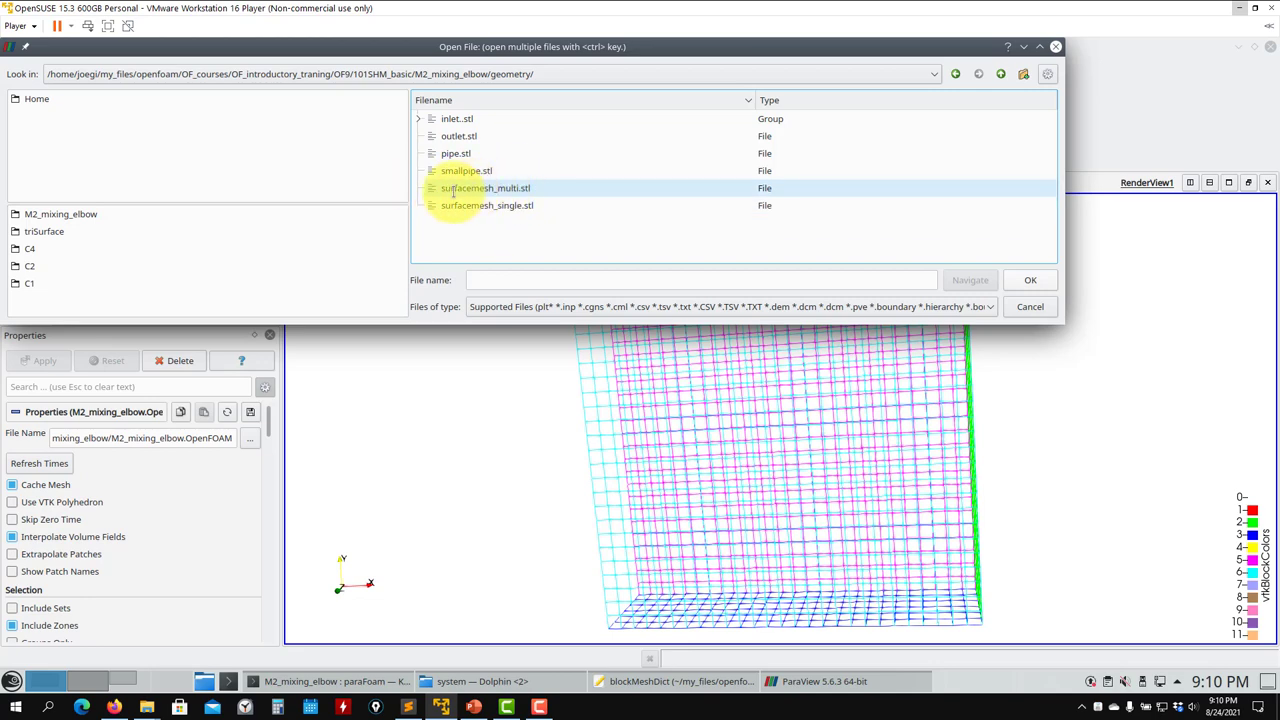
{"action": "left_click", "coordinate": [474, 189]}
{"action": "left_click", "coordinate": [1028, 279]}
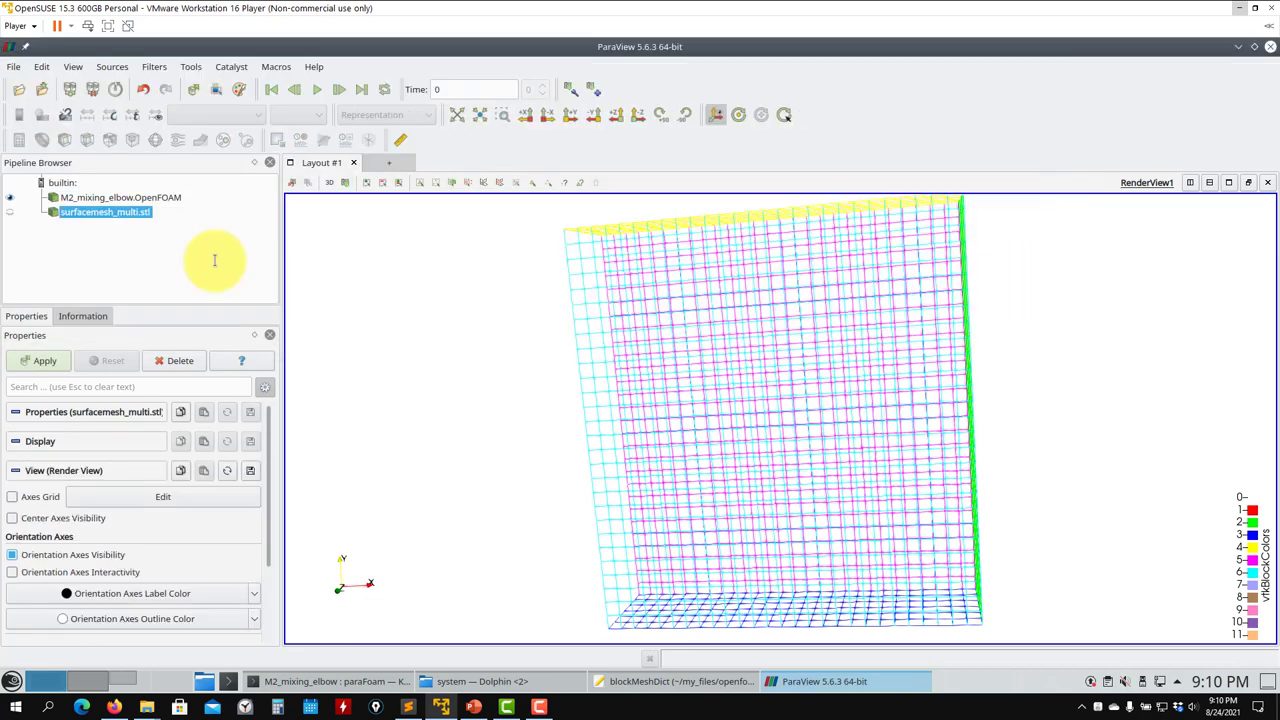
{"action": "left_click", "coordinate": [44, 360]}
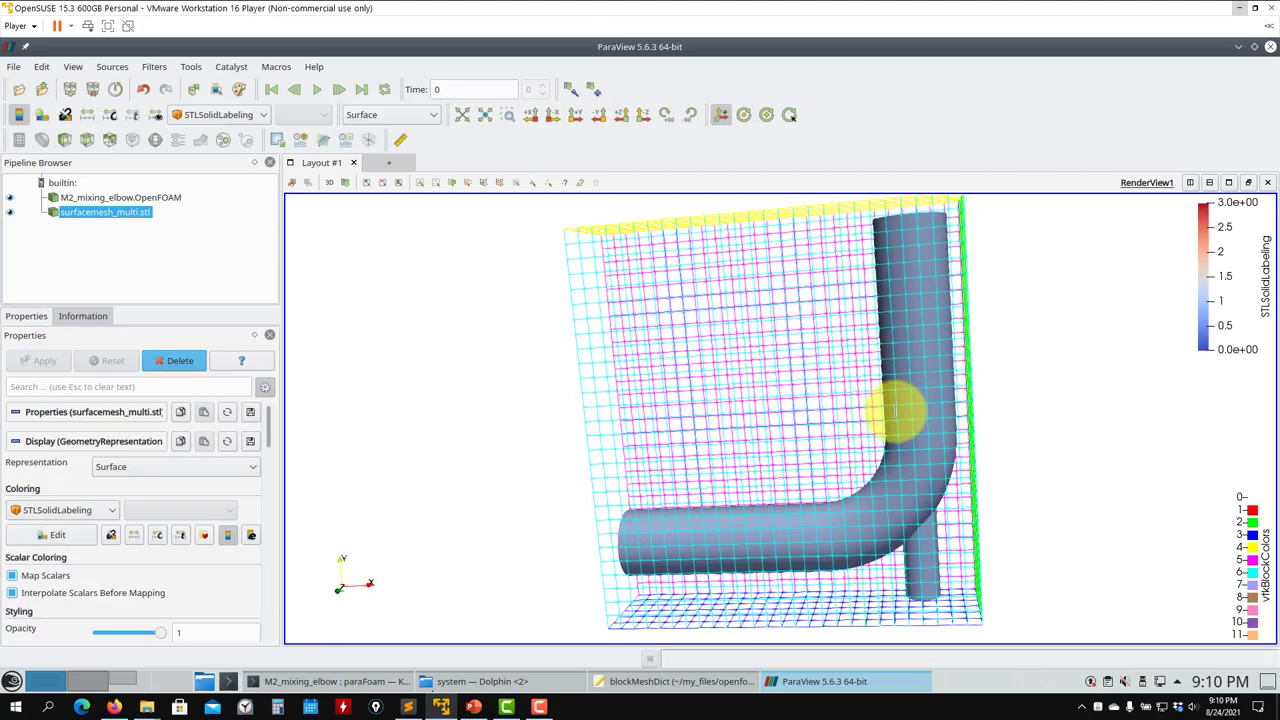
Set the view direction to -Z and enable Camera Parallel Projection for the render view.
{"action": "left_click_drag", "start_coordinate": [894, 409], "coordinate": [1119, 360]}
{"action": "left_click_drag", "start_coordinate": [840, 407], "coordinate": [794, 280]}
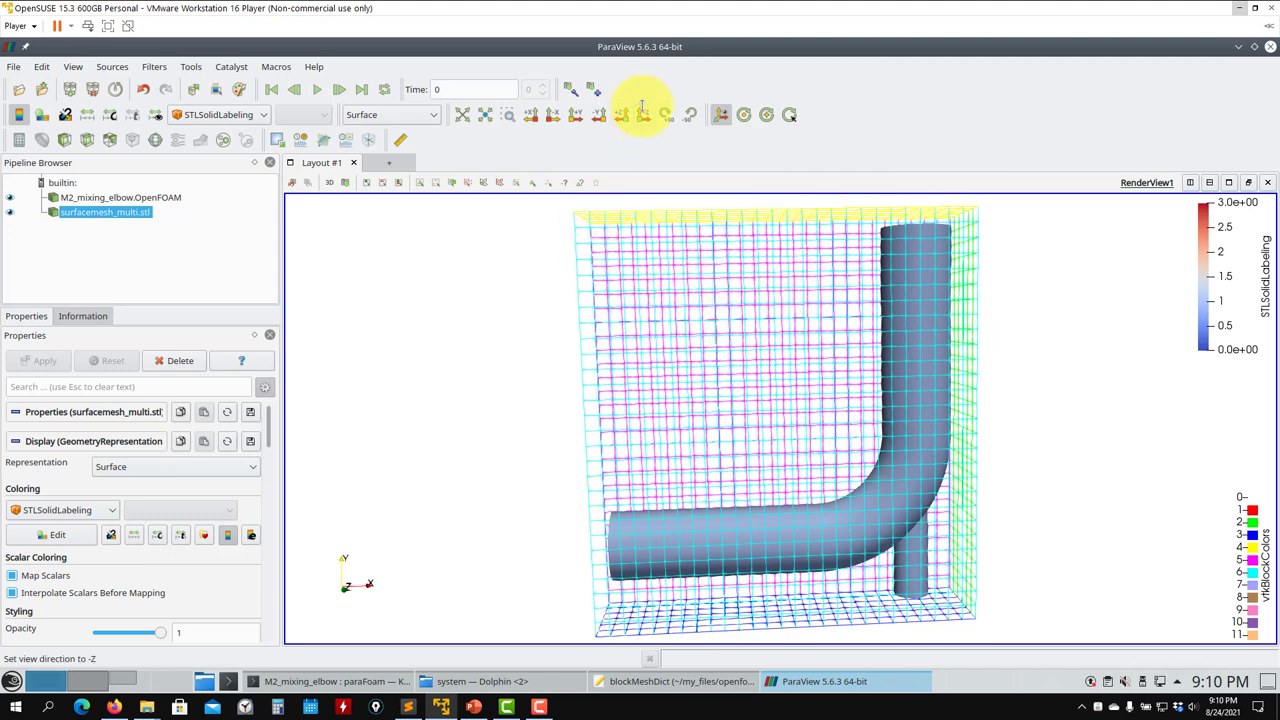
{"action": "left_click", "coordinate": [642, 108]}
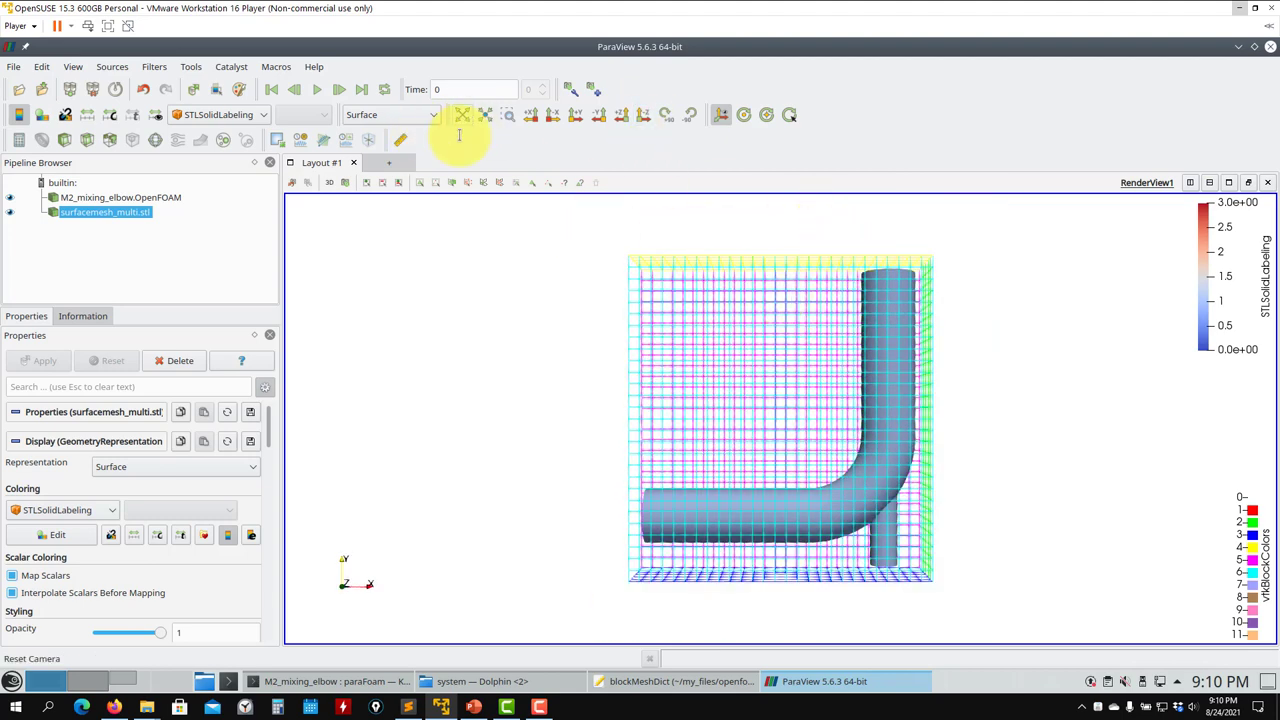
{"action": "left_click_drag", "start_coordinate": [268, 425], "coordinate": [283, 628]}
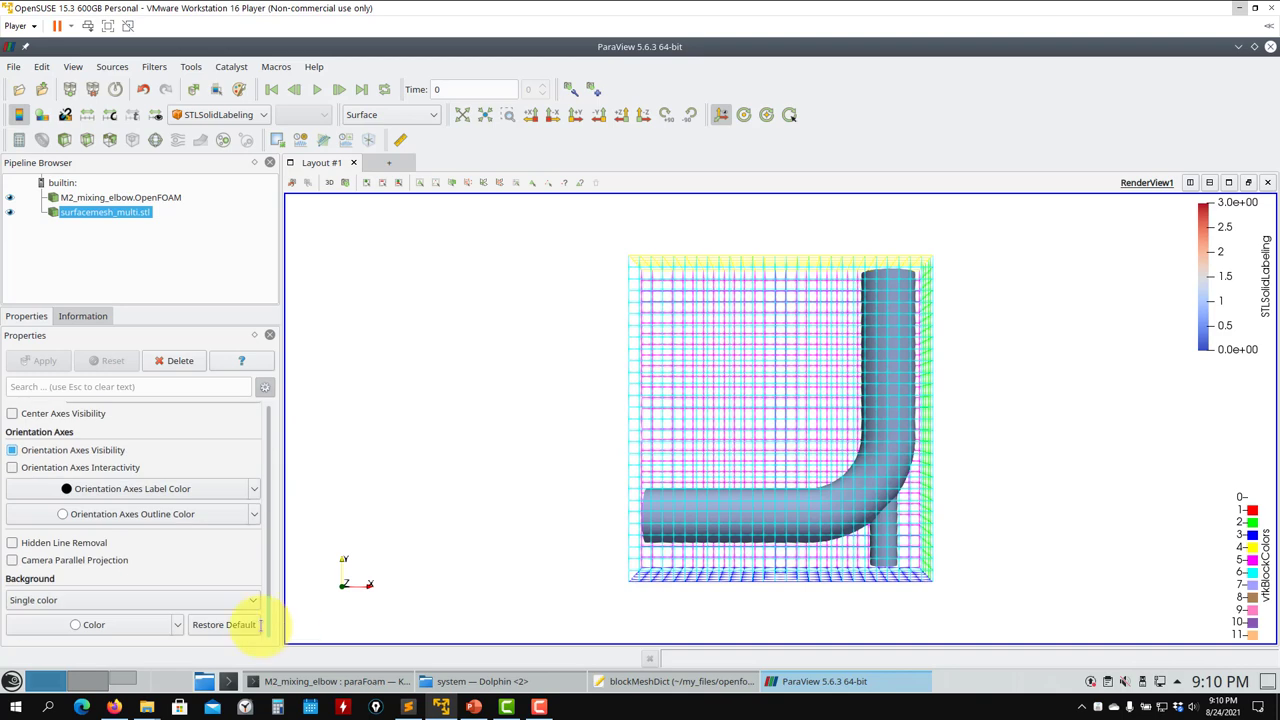
{"action": "left_click", "coordinate": [37, 560]}
{"action": "scroll", "coordinate": [760, 428], "scroll_direction": "up", "scroll_amount": 1}
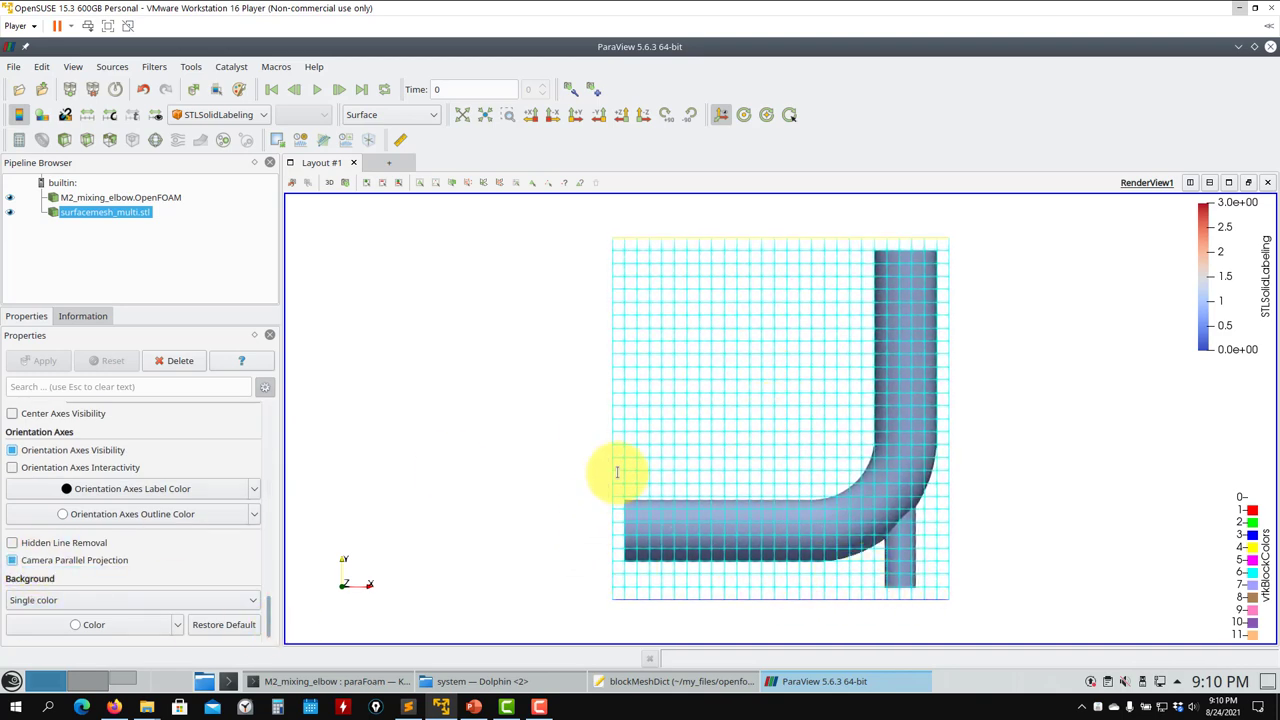
Examine the clearance between the background mesh boundary and the ends of the main and small pipes.
{"action": "scroll", "coordinate": [620, 580], "scroll_direction": "up", "scroll_amount": 3}
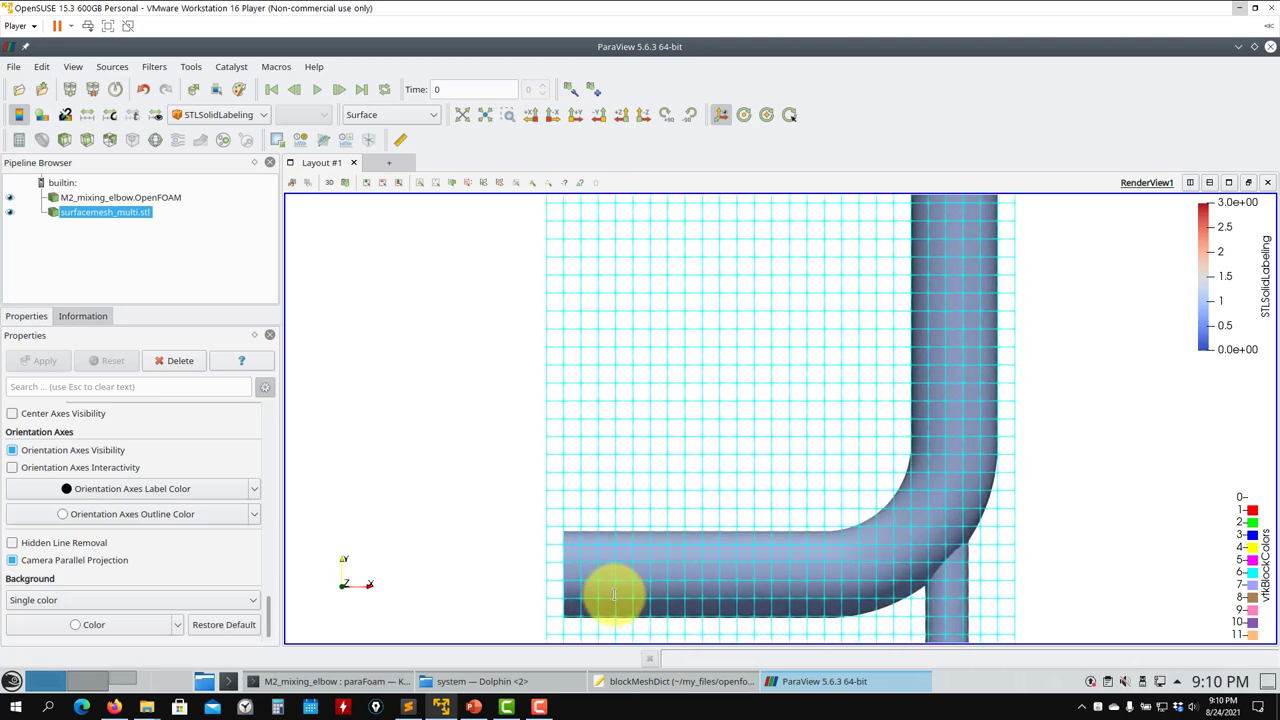
{"action": "middle_click_drag", "start_coordinate": [609, 566], "coordinate": [668, 449]}
{"action": "scroll", "coordinate": [634, 509], "scroll_direction": "up", "scroll_amount": 2}
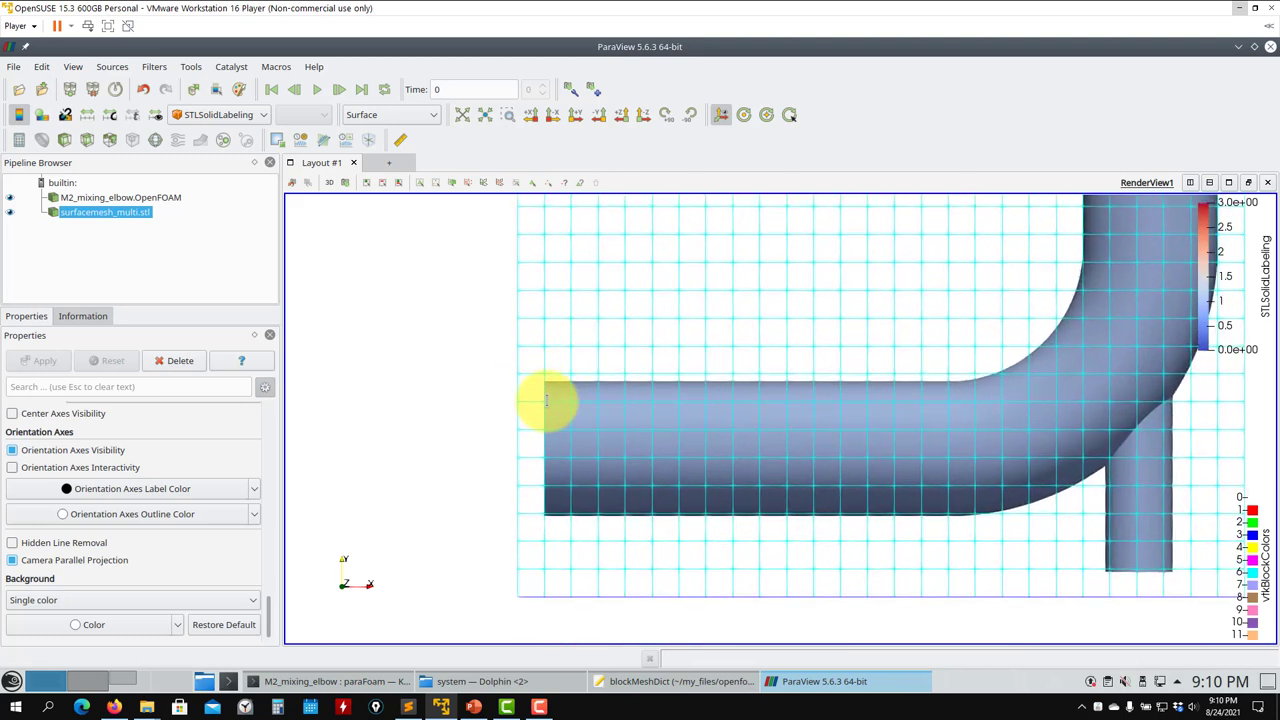
{"action": "scroll", "coordinate": [512, 449], "scroll_direction": "up", "scroll_amount": 2}
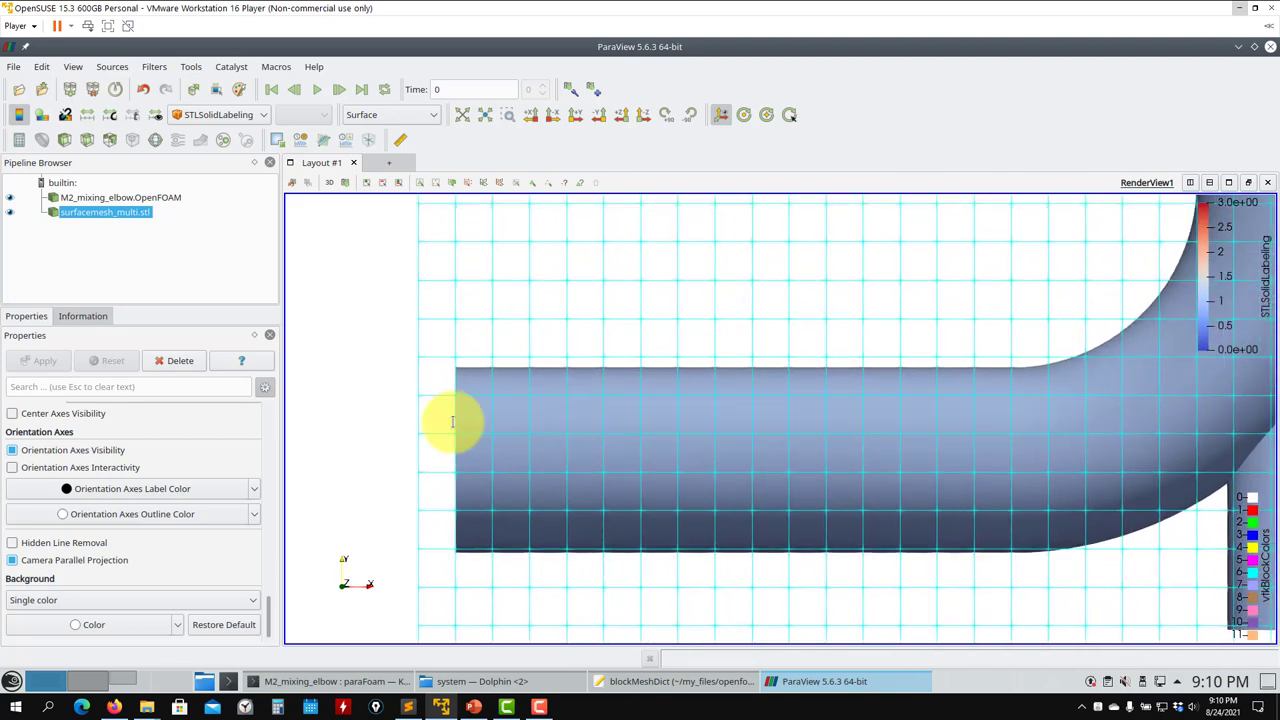
{"action": "scroll", "coordinate": [471, 497], "scroll_direction": "up", "scroll_amount": 2}
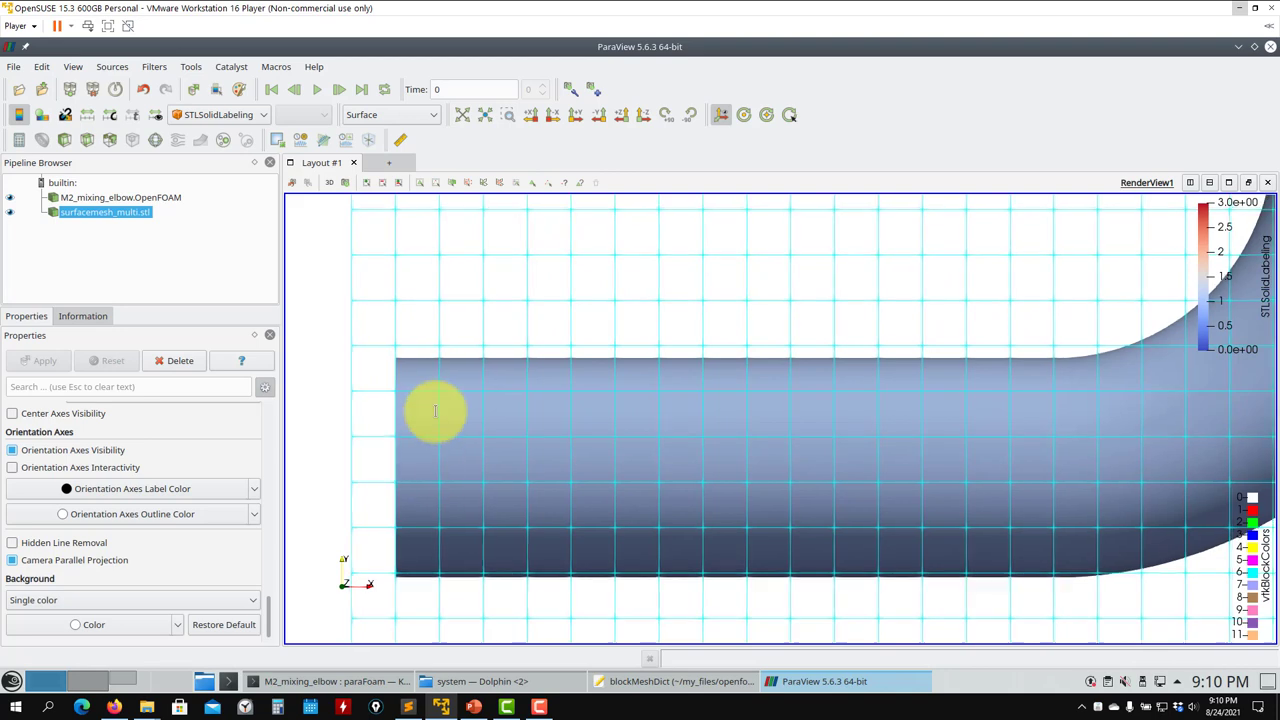
{"action": "scroll", "coordinate": [440, 415], "scroll_direction": "down", "scroll_amount": 2}
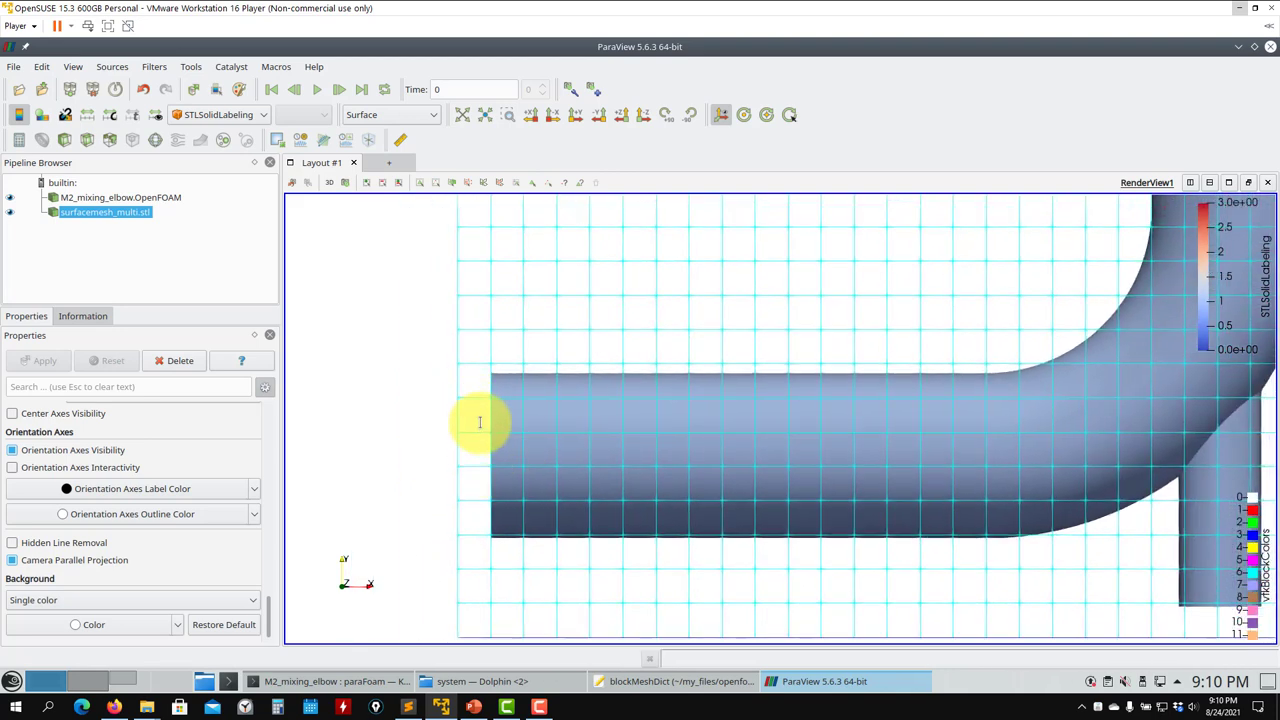
{"action": "scroll", "coordinate": [528, 300], "scroll_direction": "down", "scroll_amount": 2}
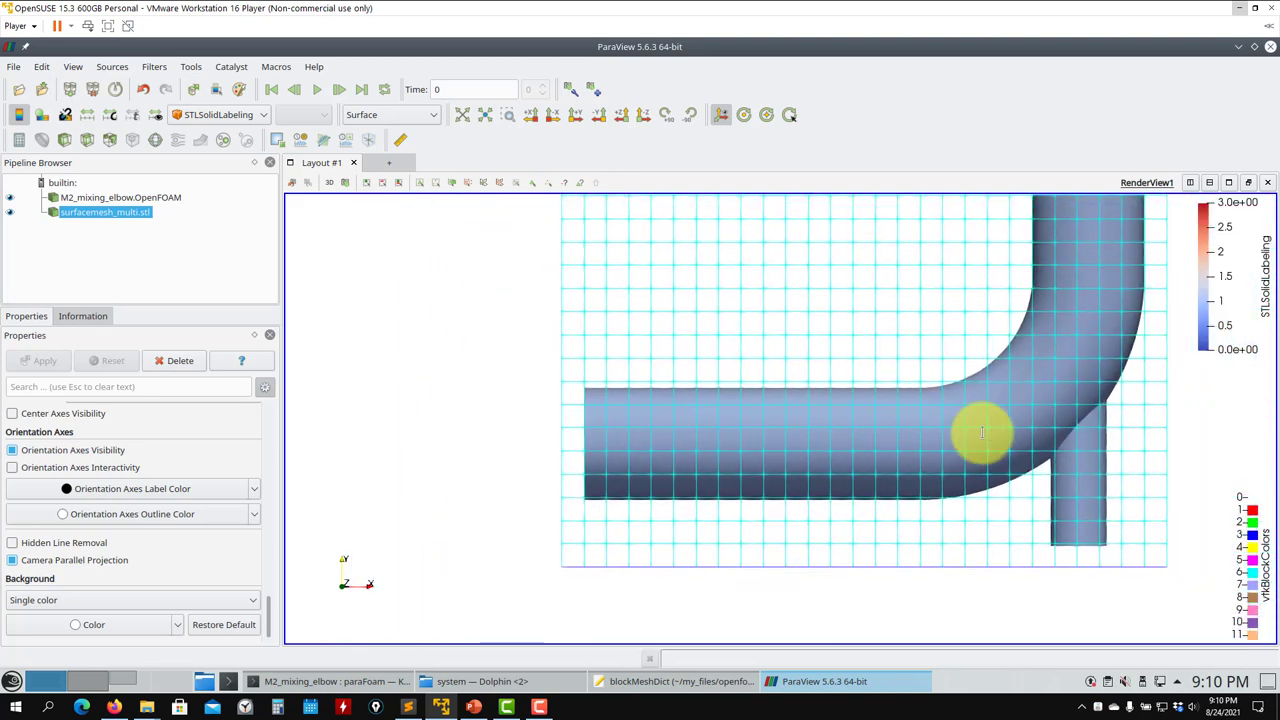
{"action": "middle_click_drag", "start_coordinate": [604, 399], "coordinate": [530, 462]}
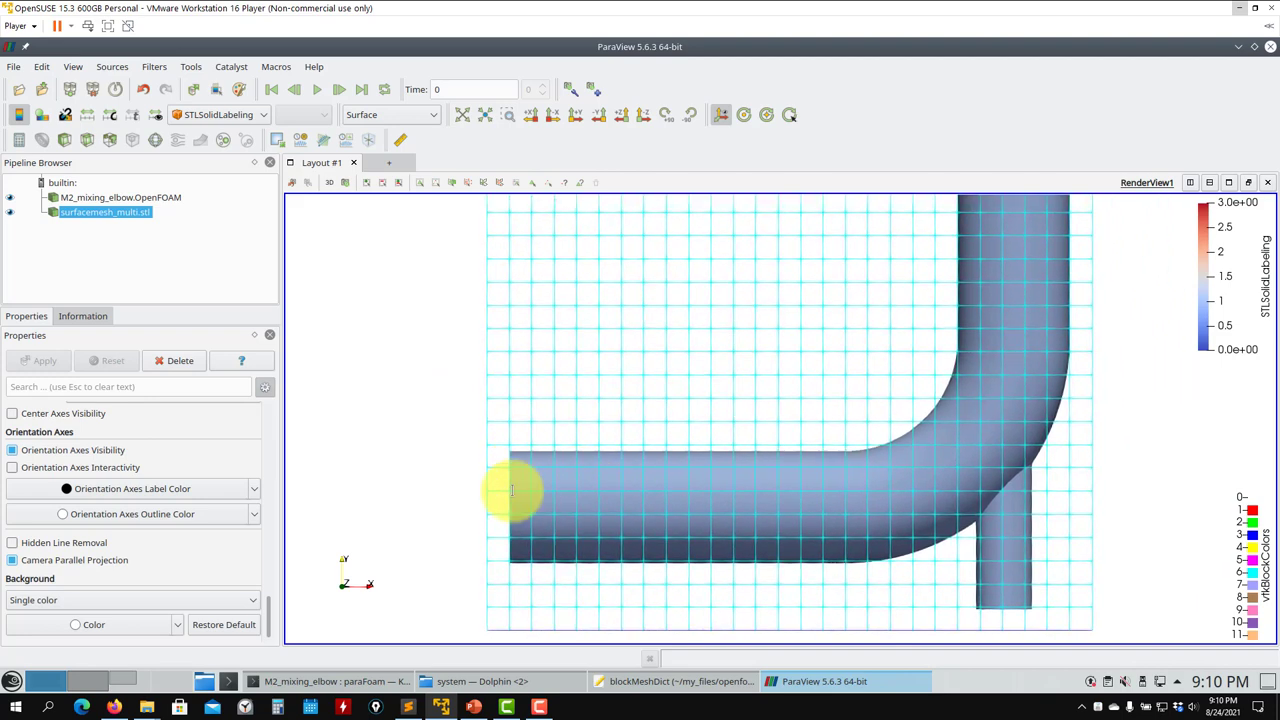
{"action": "scroll", "coordinate": [500, 478], "scroll_direction": "up", "scroll_amount": 3}
{"action": "scroll", "coordinate": [750, 333], "scroll_direction": "down", "scroll_amount": 2}
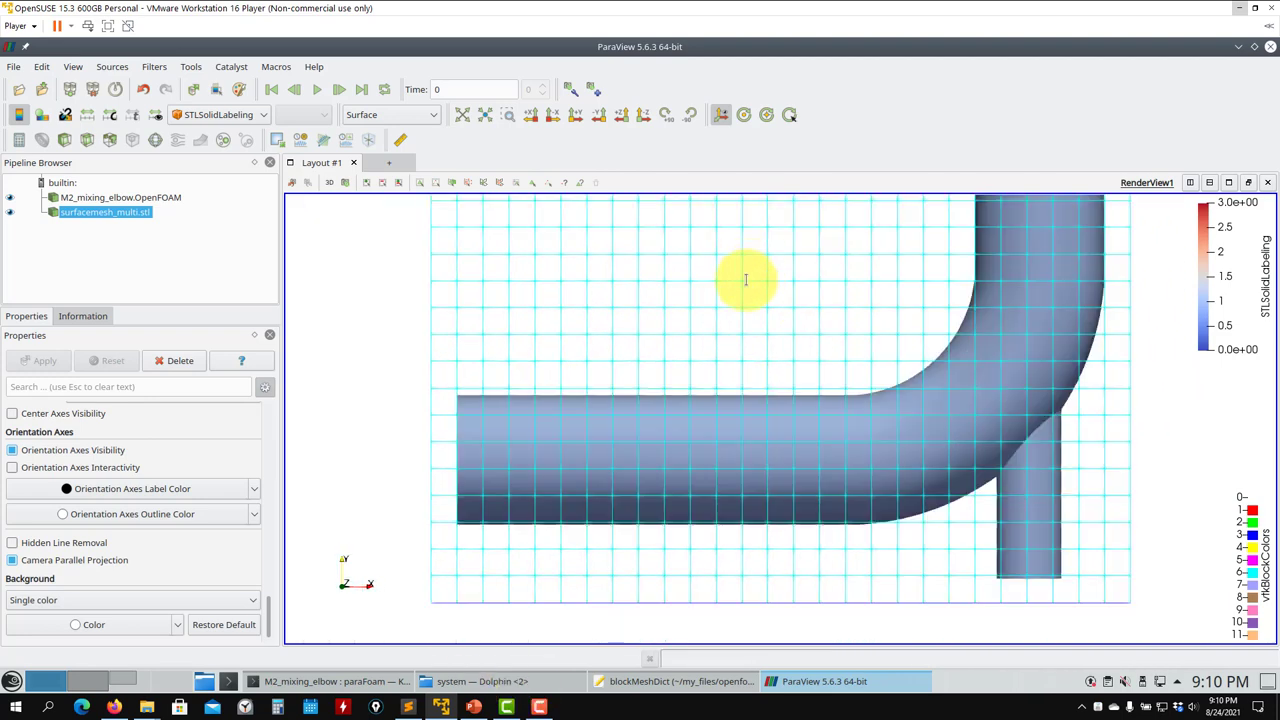
{"action": "middle_click_drag", "start_coordinate": [983, 548], "coordinate": [829, 337]}
{"action": "scroll", "coordinate": [835, 420], "scroll_direction": "up", "scroll_amount": 2}
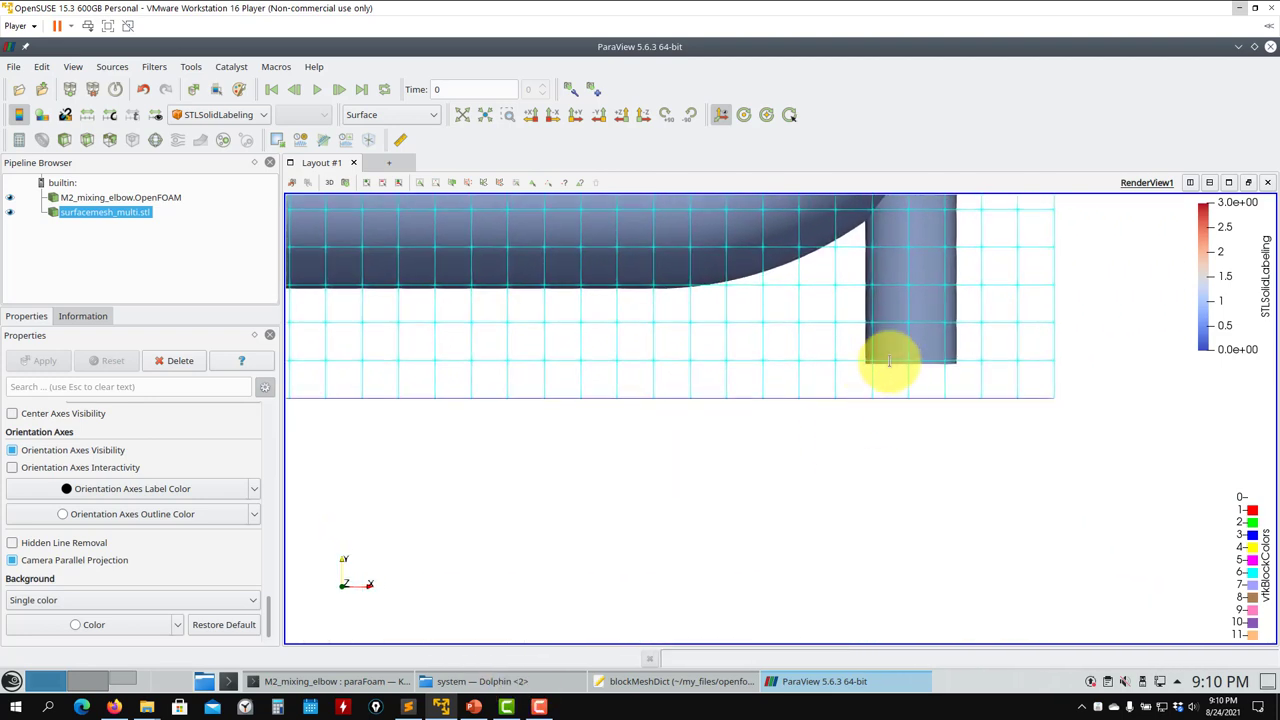
View the model along +Y to examine the mesh margin around the pipe, and inspect the whole domain at an angle.
{"action": "left_click_drag", "start_coordinate": [906, 363], "coordinate": [674, 314]}
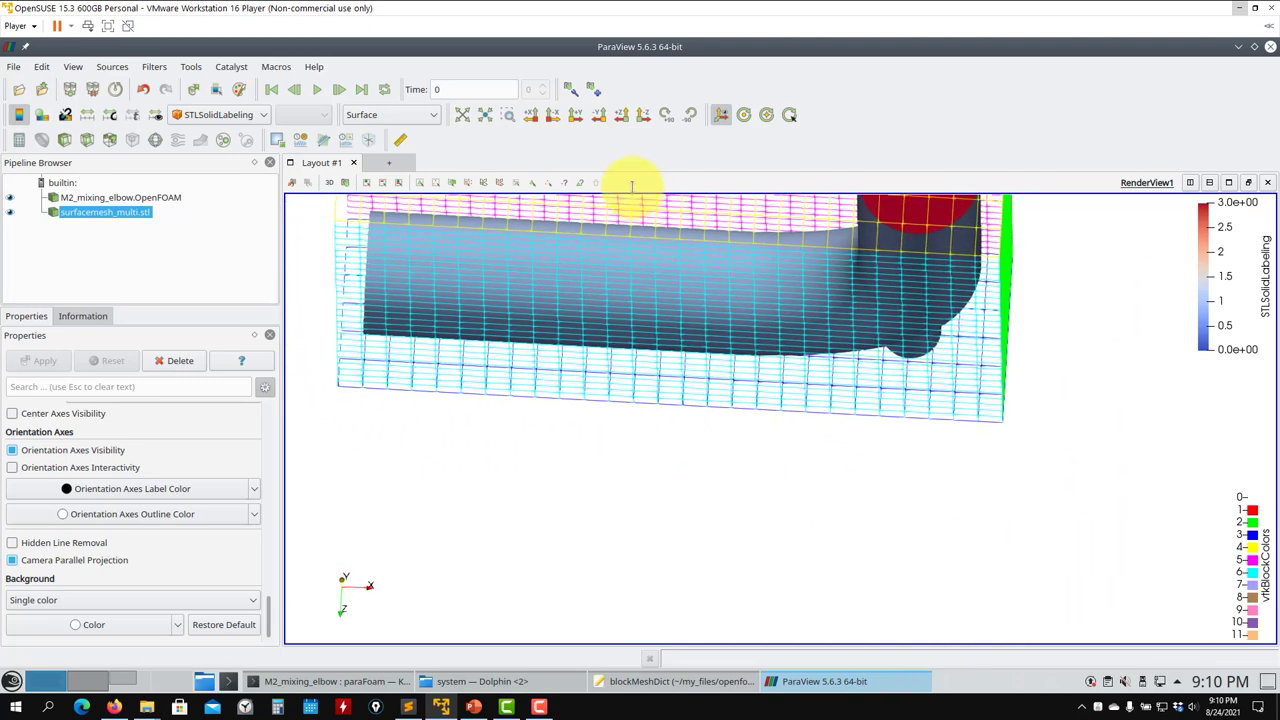
{"action": "left_click", "coordinate": [575, 115]}
{"action": "right_click_drag", "start_coordinate": [757, 366], "coordinate": [760, 570]}
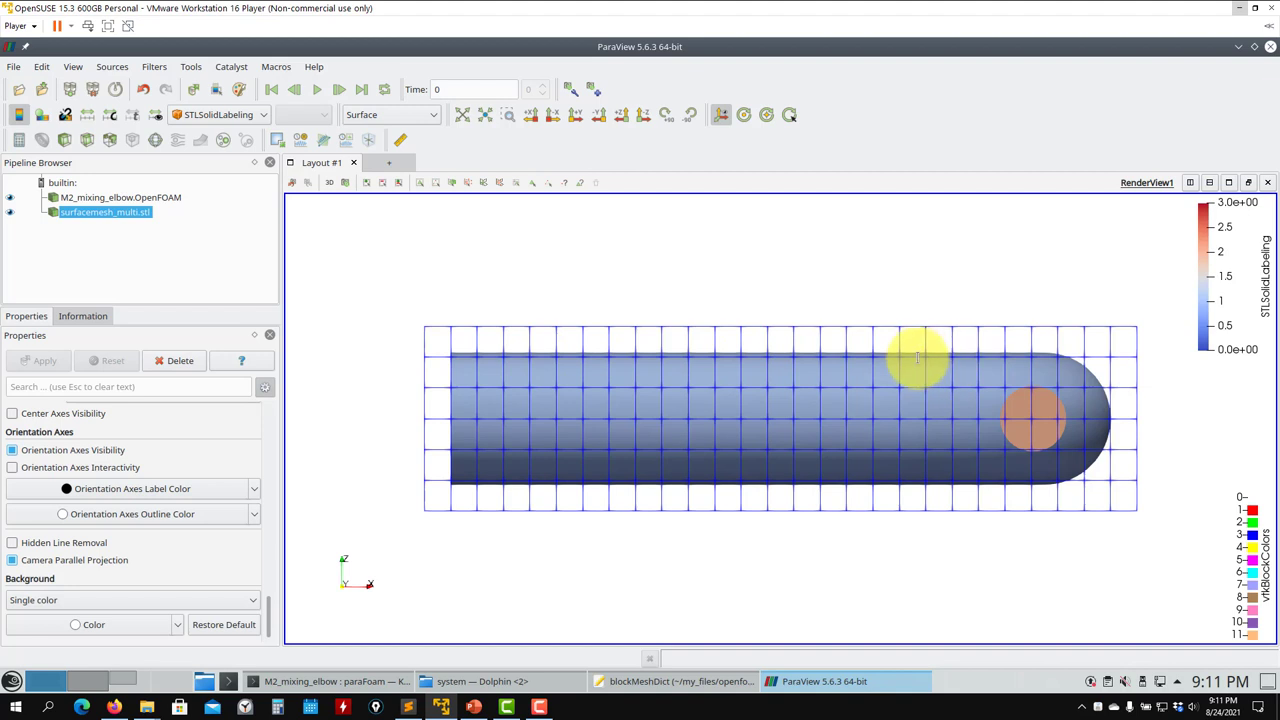
{"action": "left_click_drag", "start_coordinate": [745, 298], "coordinate": [797, 390]}
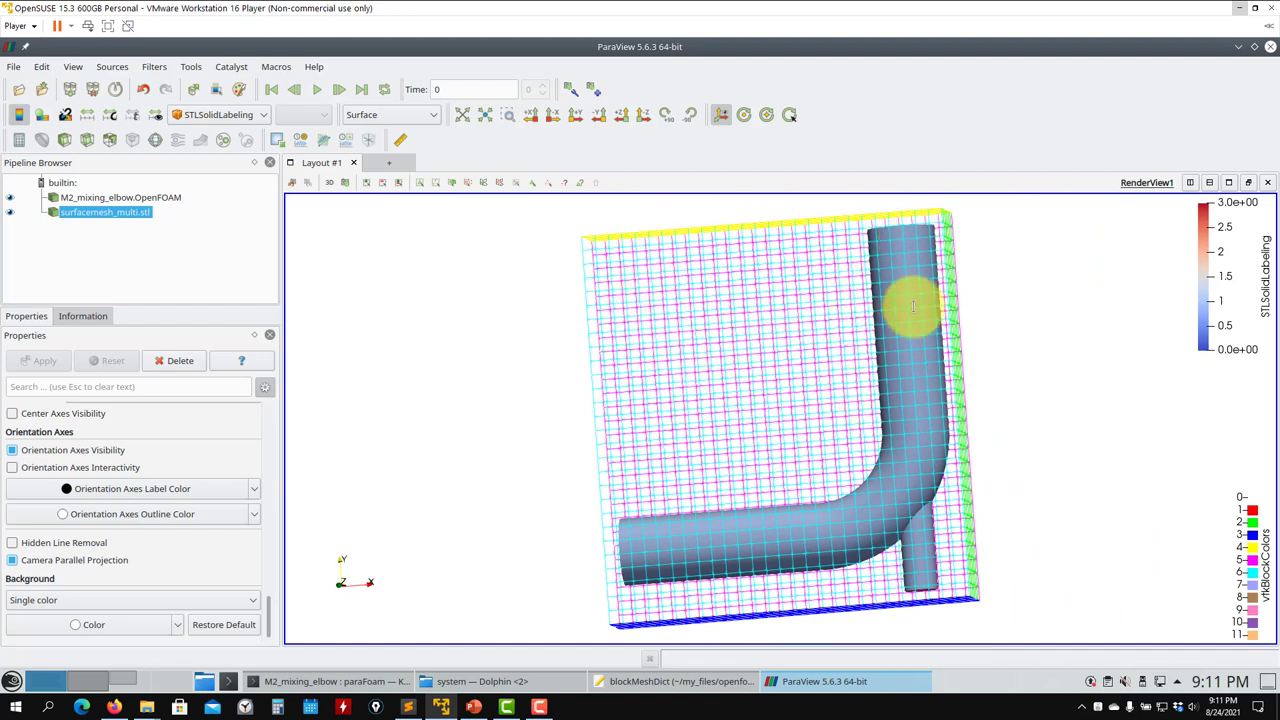
{"action": "left_click_drag", "start_coordinate": [1051, 229], "coordinate": [464, 338]}
Hide the M2_mixing_elbow.OpenFOAM mesh and inspect the differently coloured inlet and outlet surfaces of the pipe geometry.
{"action": "left_click", "coordinate": [10, 197]}
{"action": "left_click_drag", "start_coordinate": [923, 289], "coordinate": [1031, 433]}
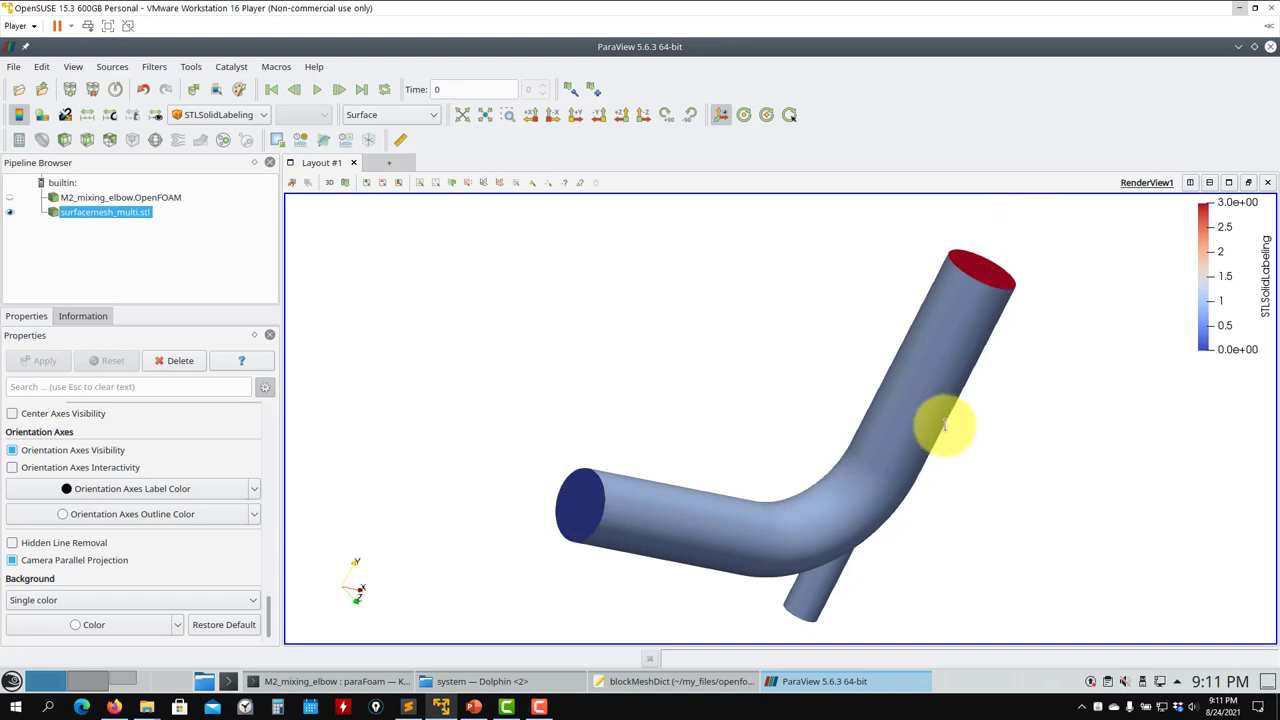
{"action": "left_click_drag", "start_coordinate": [891, 474], "coordinate": [712, 513]}
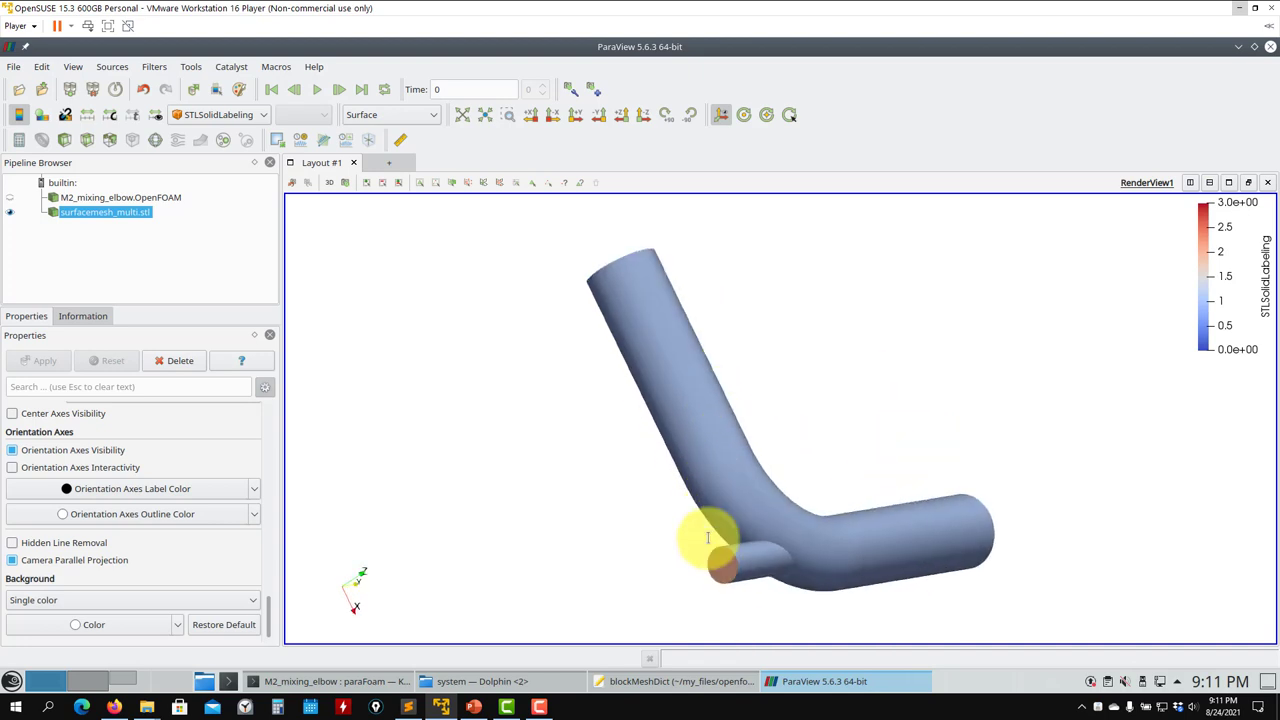
{"action": "left_click_drag", "start_coordinate": [734, 471], "coordinate": [866, 480]}
{"action": "left_click_drag", "start_coordinate": [691, 531], "coordinate": [906, 465]}
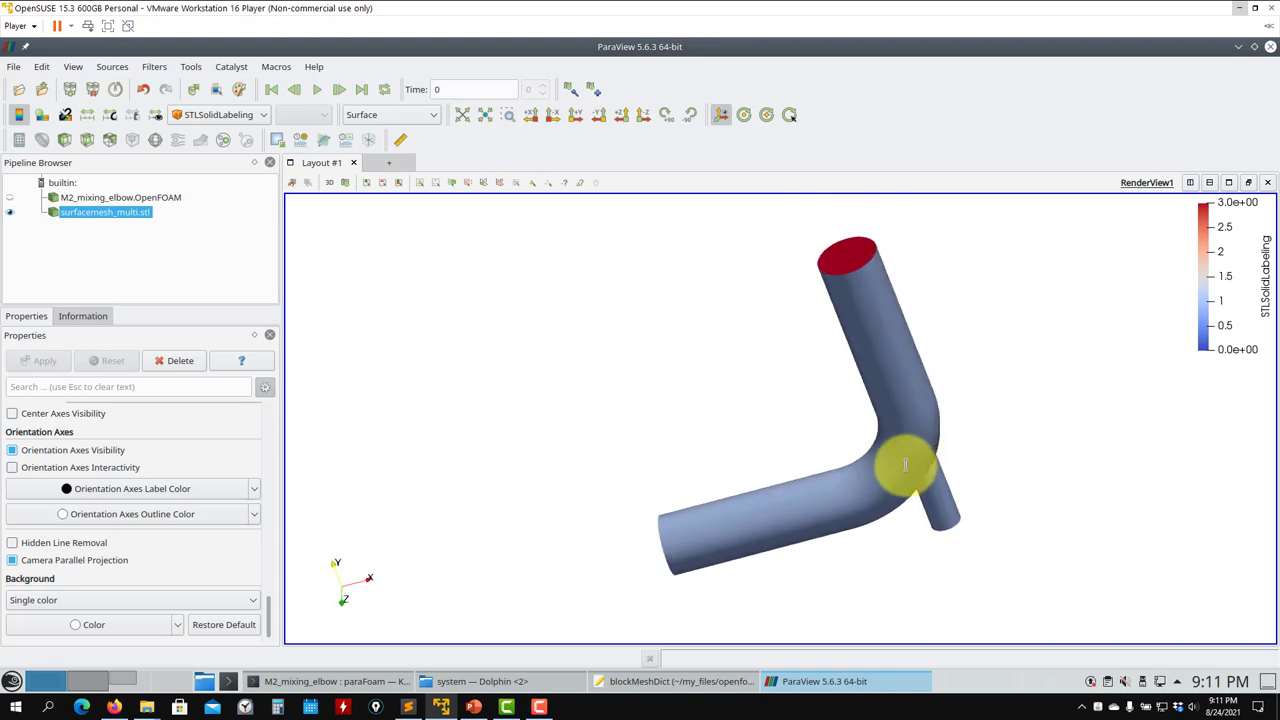
{"action": "left_click_drag", "start_coordinate": [743, 317], "coordinate": [820, 340]}
Close ParaView and list the contents of the case directory in the terminal.
{"action": "left_click", "coordinate": [1270, 47]}
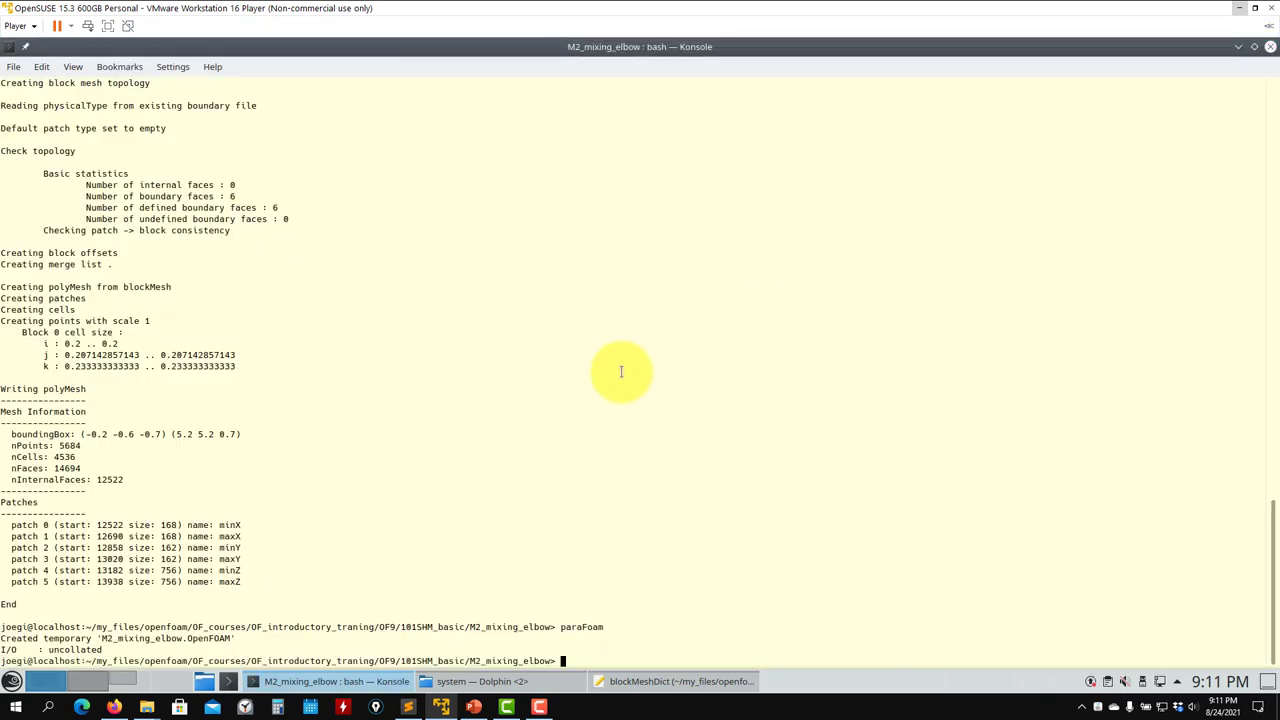
{"action": "type", "text": "ls"}
{"action": "key", "text": "Return"}
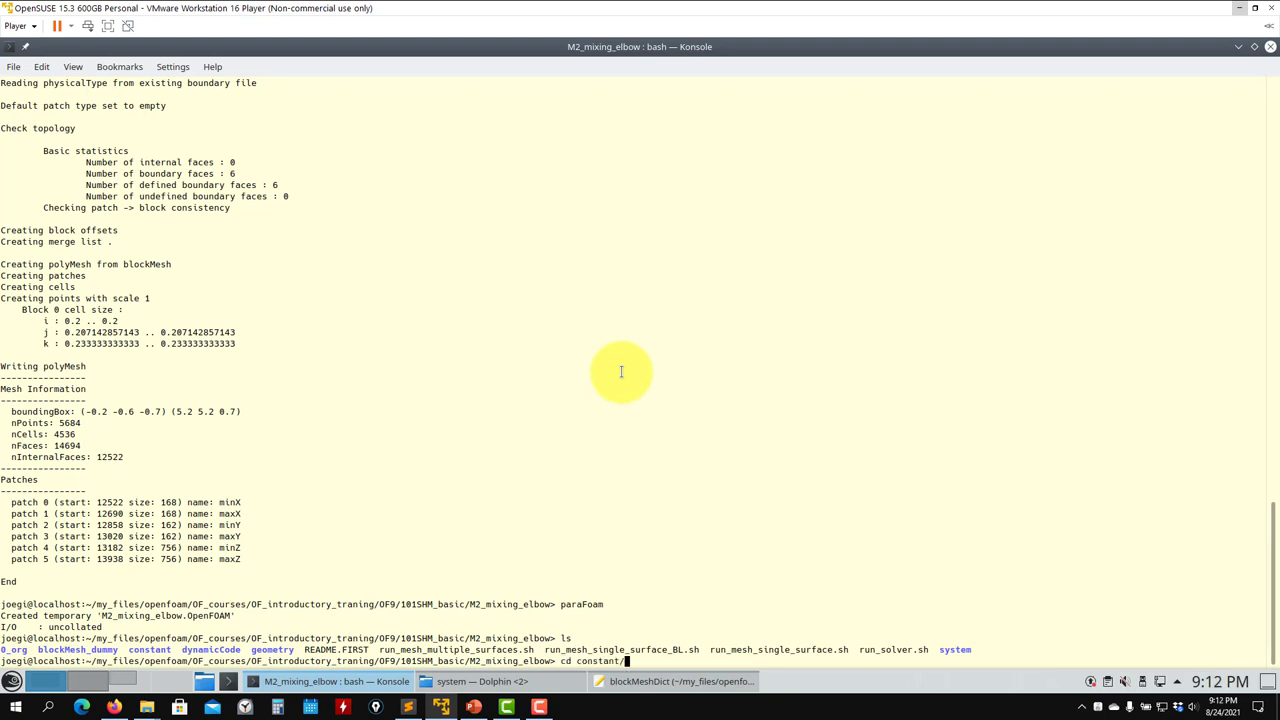
Change into the constant/triSurface directory and list its contents.
{"action": "key", "text": "Return"}
{"action": "type", "text": "ls"}
{"action": "key", "text": "Return"}
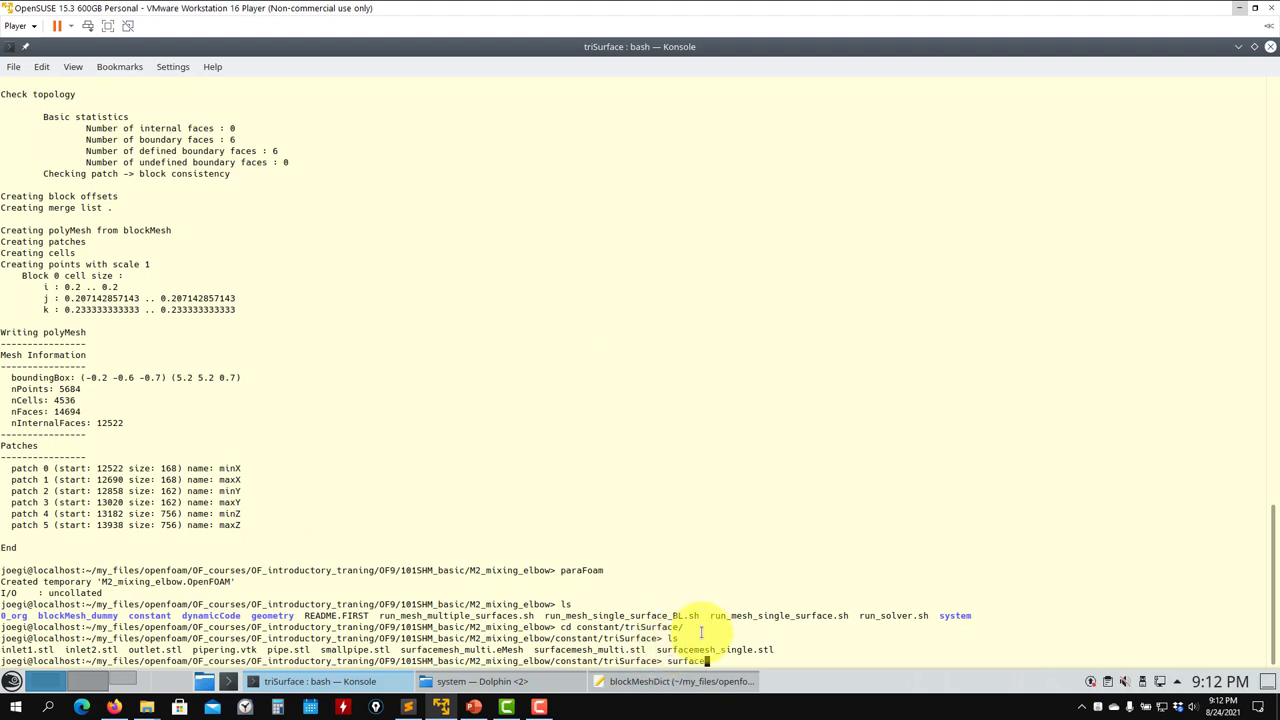
Look up the surfaceAutoPatch utility with foamInfo and read its command usage with the -help option.
{"action": "key", "text": "Tab"}
{"action": "key", "text": "Tab"}
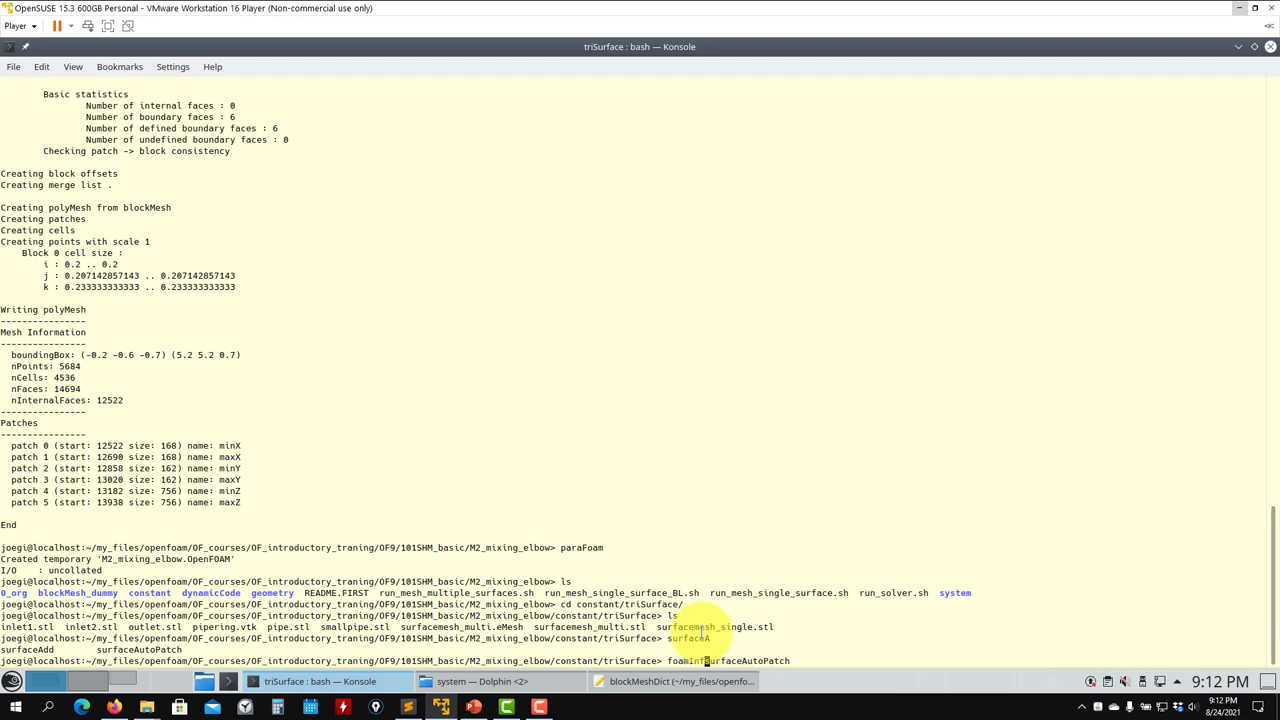
{"action": "key", "text": "Return"}
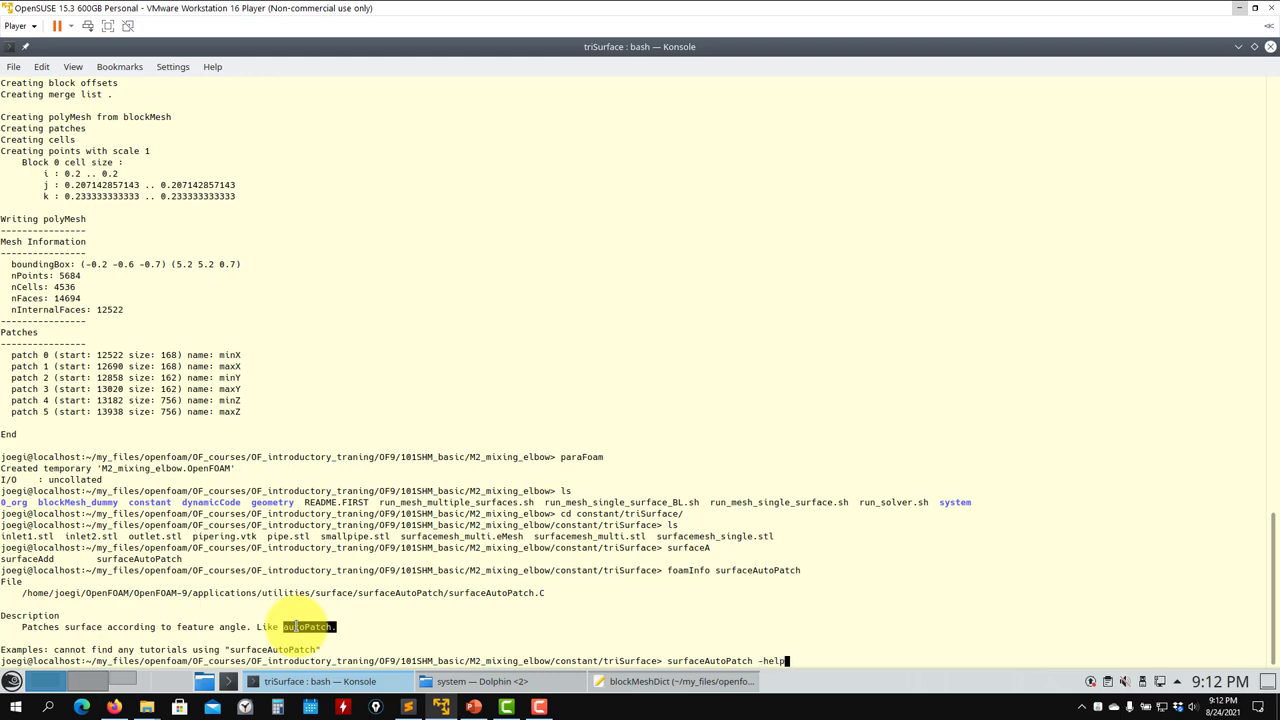
{"action": "key", "text": "Return"}
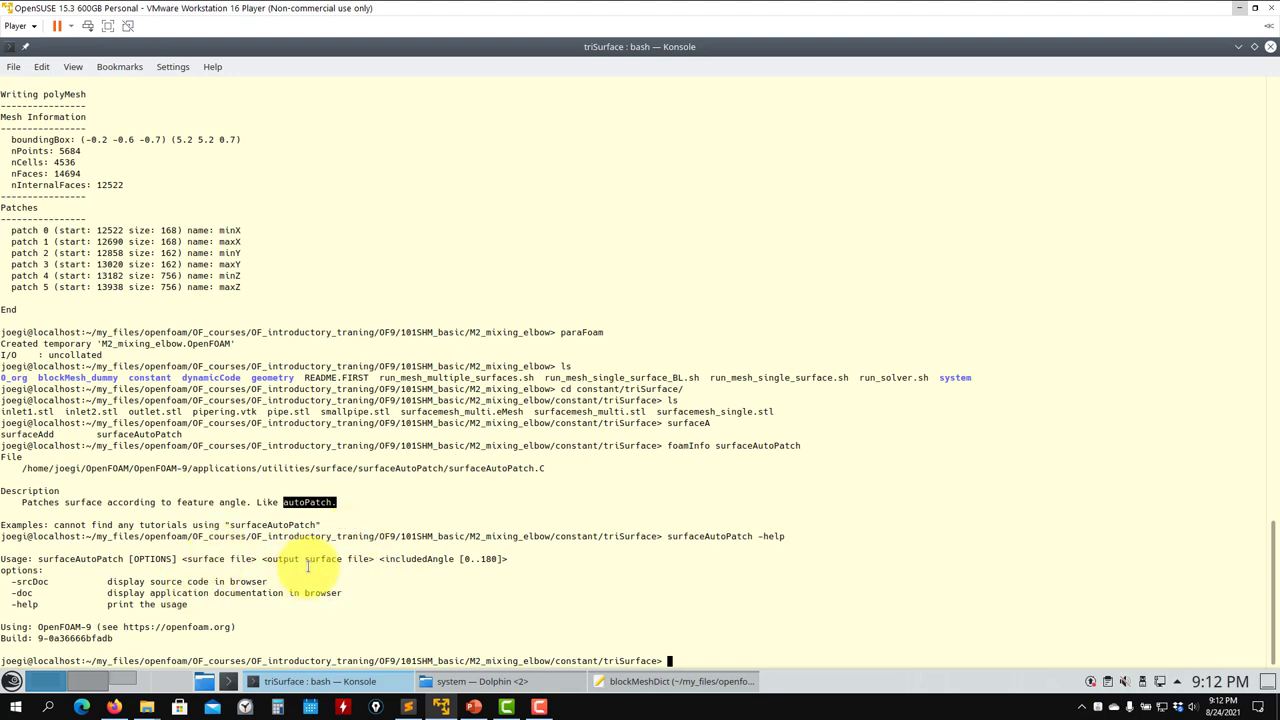
{"action": "left_click_drag", "start_coordinate": [509, 558], "coordinate": [487, 598]}
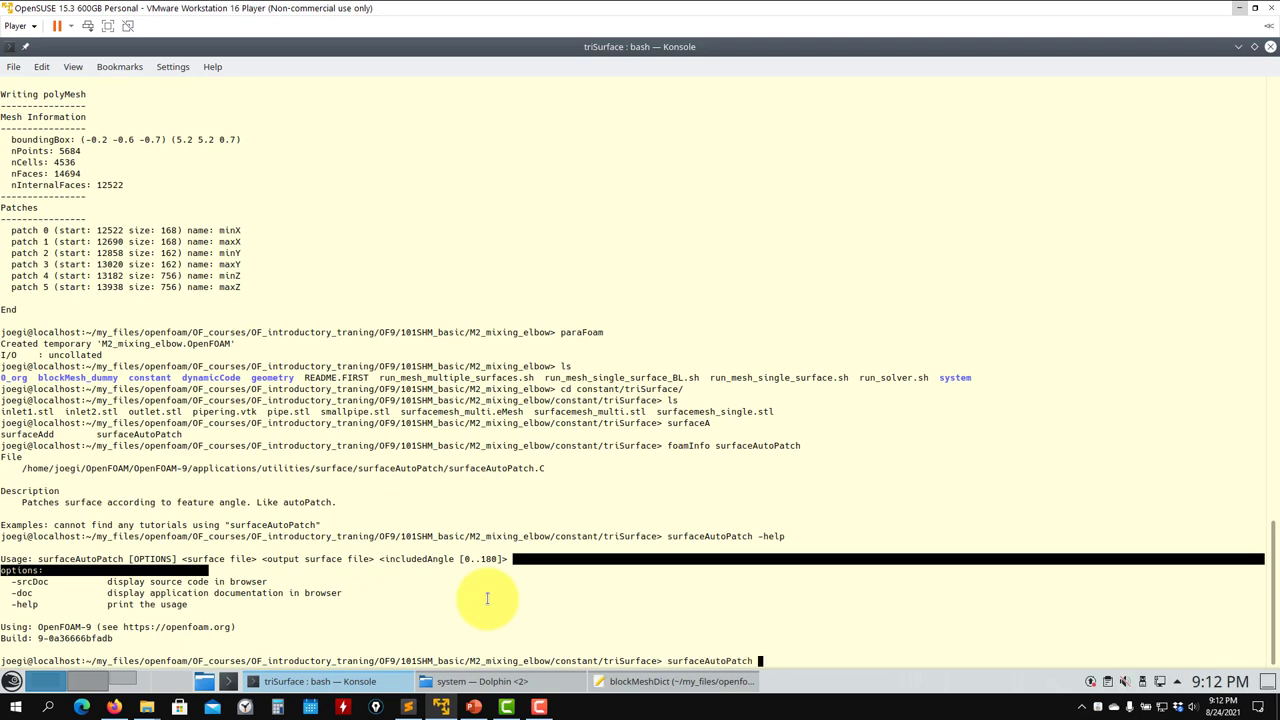
Run surfaceAutoPatch on surfacemesh_single.stl with included angle 10, writing joe.stl, and search that file for its solid entries with line numbers.
{"action": "key", "text": "Tab"}
{"action": "key", "text": "Tab"}
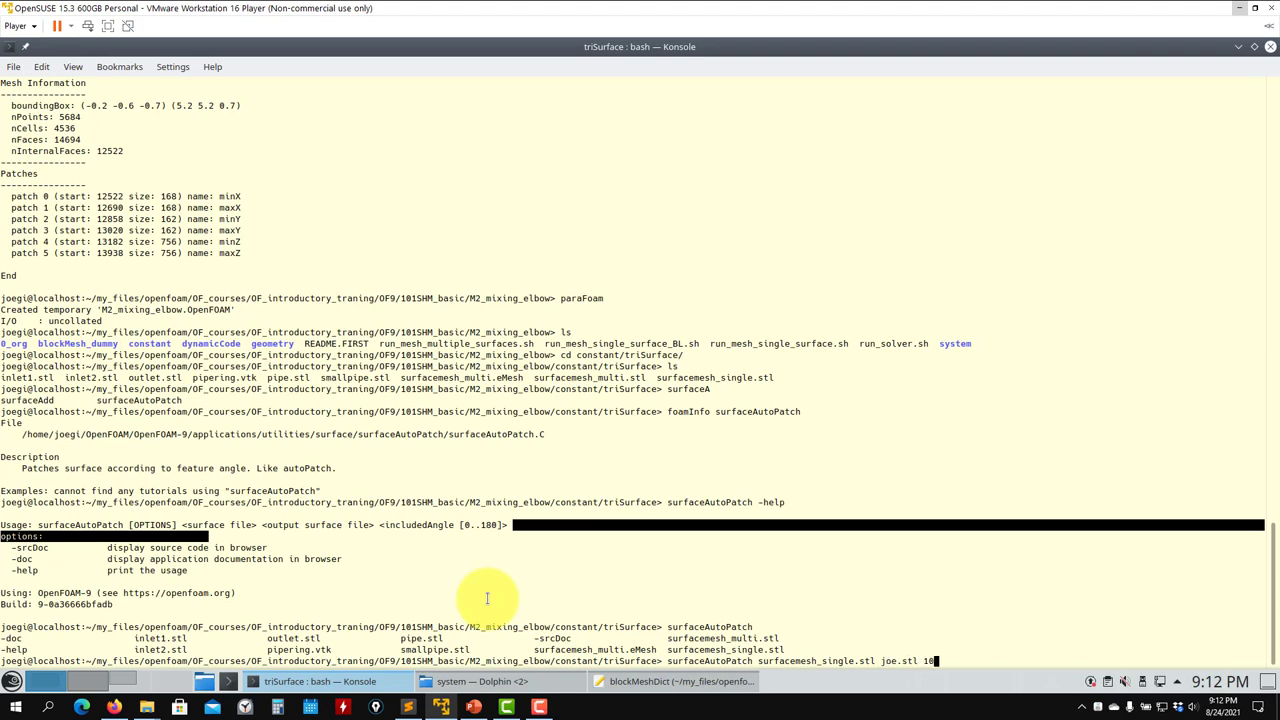
{"action": "key", "text": "Return"}
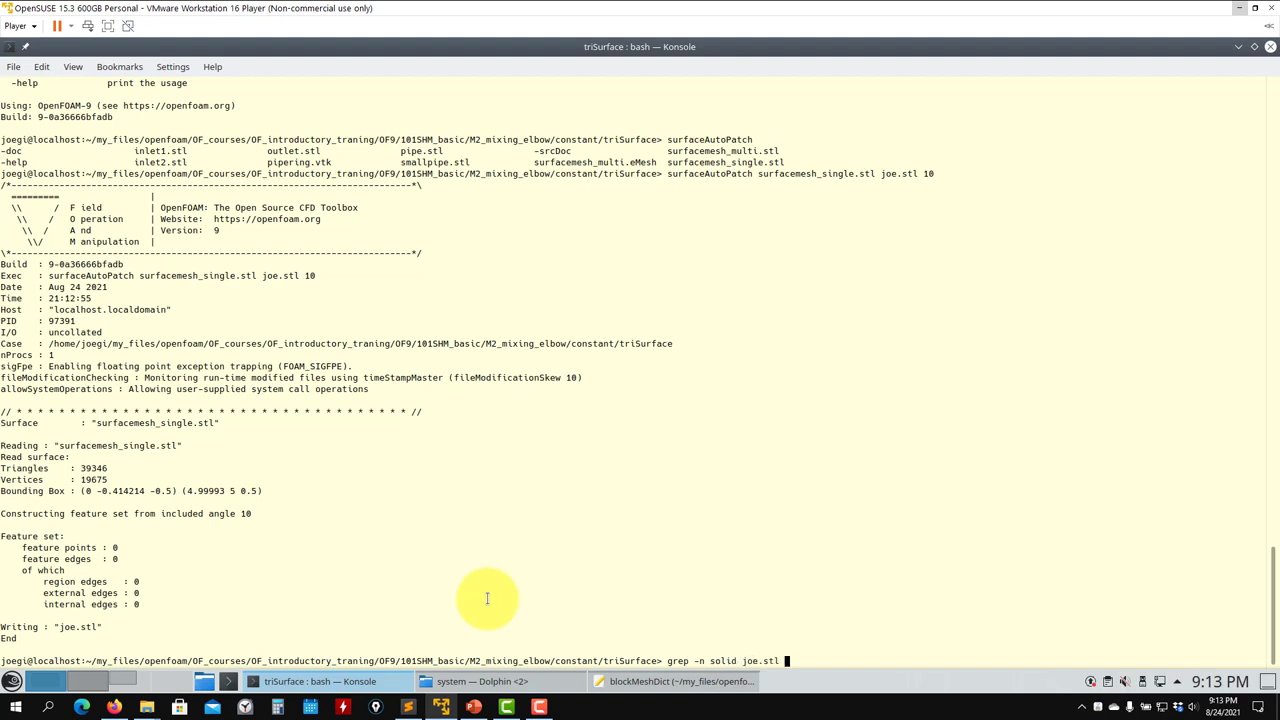
{"action": "key", "text": "Return"}
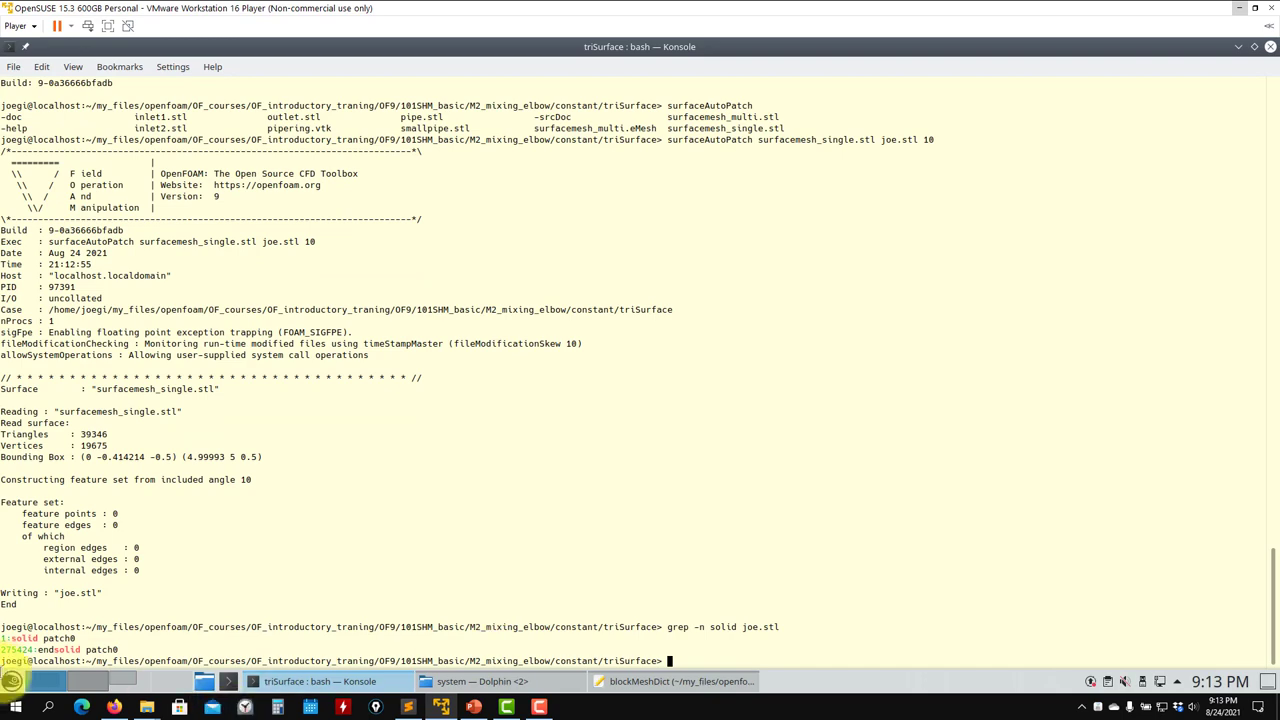
Rerun surfaceAutoPatch on surfacemesh_single.stl with an included angle of 190, writing to joe.stl.
{"action": "key", "text": "Up"}
{"action": "type", "text": "90"}
{"action": "key", "text": "Return"}
Rerun surfaceAutoPatch with an included angle of 90 and list the solid entries in joe.stl with grep.
{"action": "key", "text": "Up"}
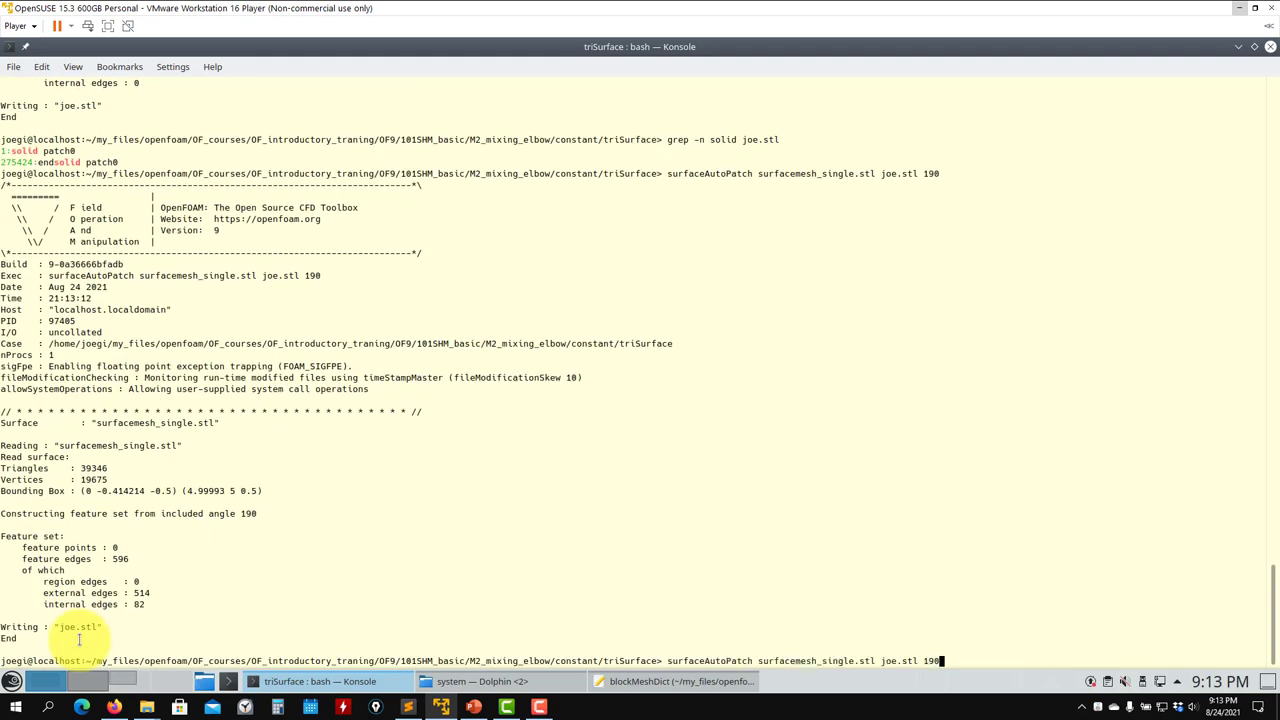
{"action": "key", "text": "Return"}
{"action": "key", "text": "Up"}
{"action": "key", "text": "Up"}
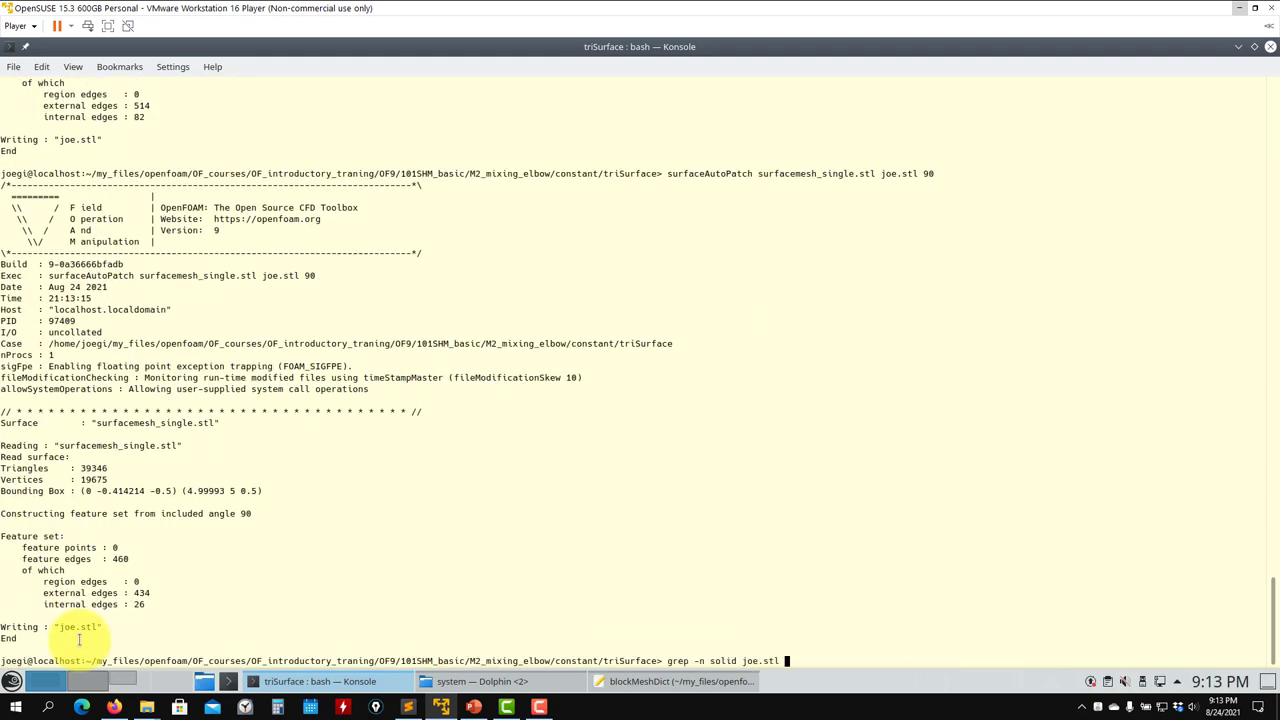
{"action": "key", "text": "Return"}
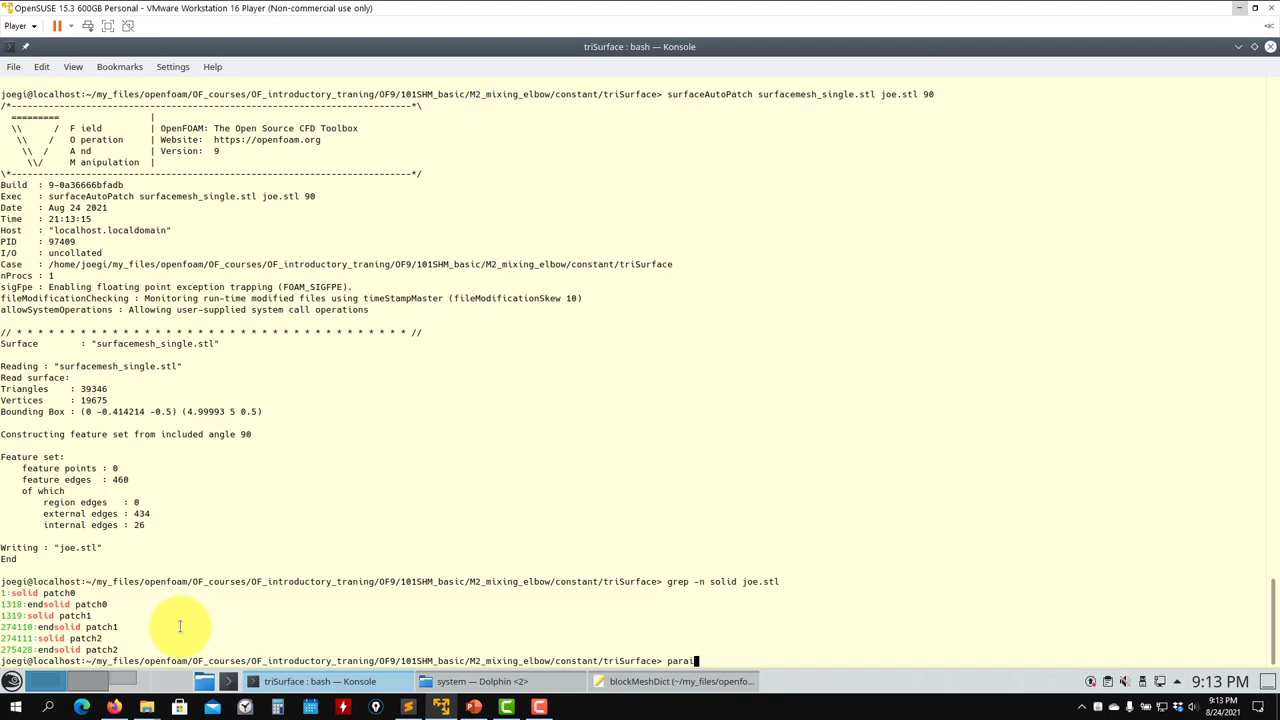
Launch ParaView from the terminal, then open and display joe.stl.
{"action": "type", "text": "ew"}
{"action": "key", "text": "Return"}
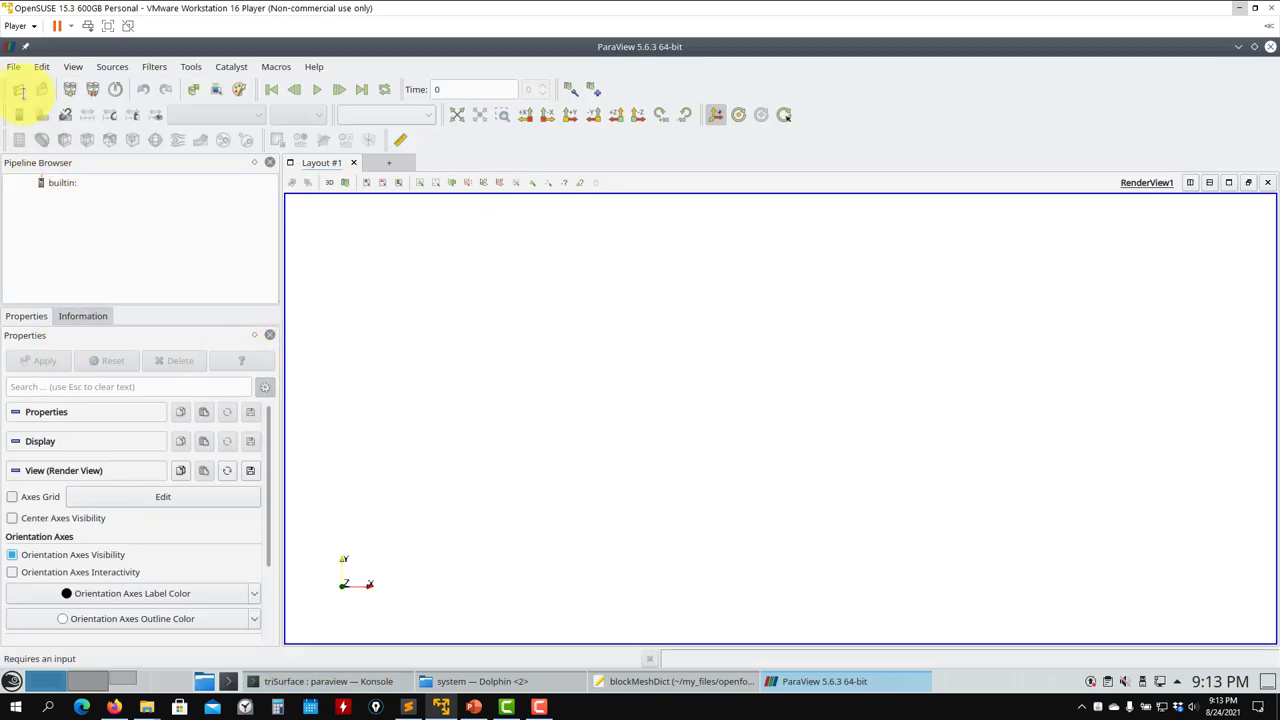
{"action": "key", "text": "ctrl+o"}
{"action": "left_click", "coordinate": [555, 281]}
{"action": "left_click", "coordinate": [1131, 425]}
{"action": "left_click", "coordinate": [43, 361]}
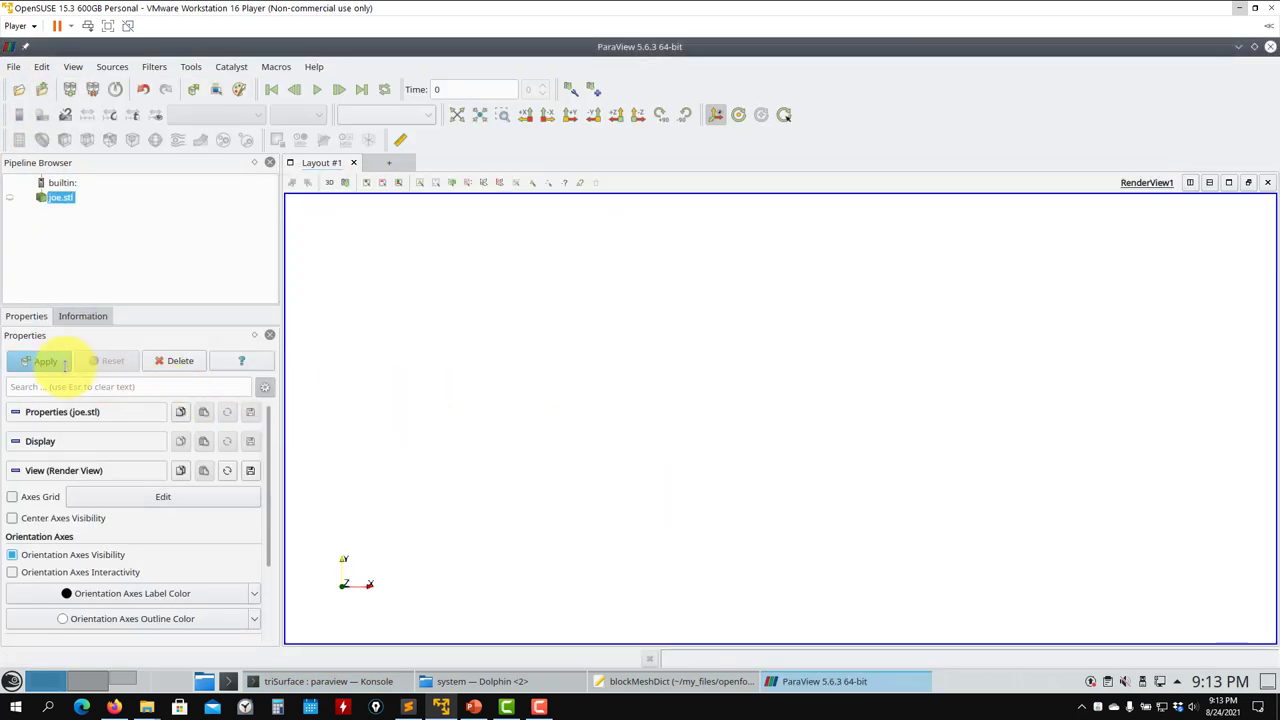
Rotate the pipe to examine the coloured patches produced with the 90-degree angle, and close ParaView.
{"action": "left_click_drag", "start_coordinate": [699, 390], "coordinate": [730, 468]}
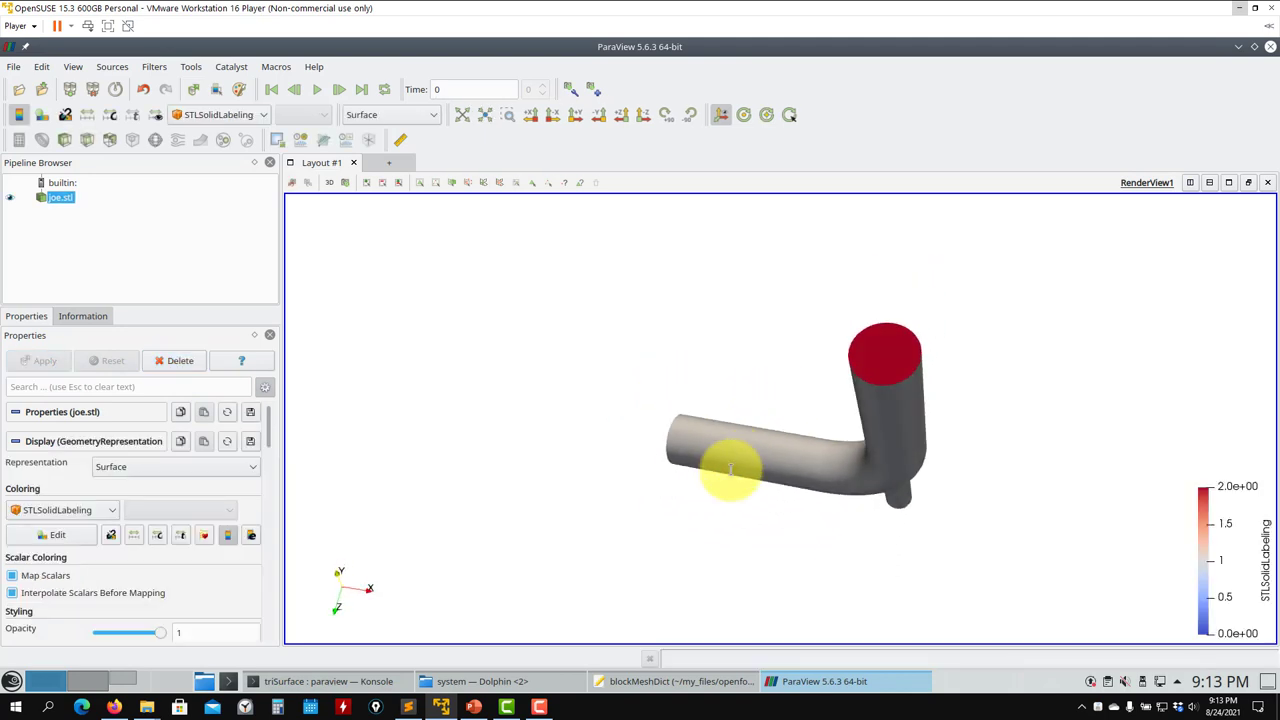
{"action": "left_click_drag", "start_coordinate": [883, 449], "coordinate": [1000, 250]}
{"action": "left_click", "coordinate": [1270, 46]}
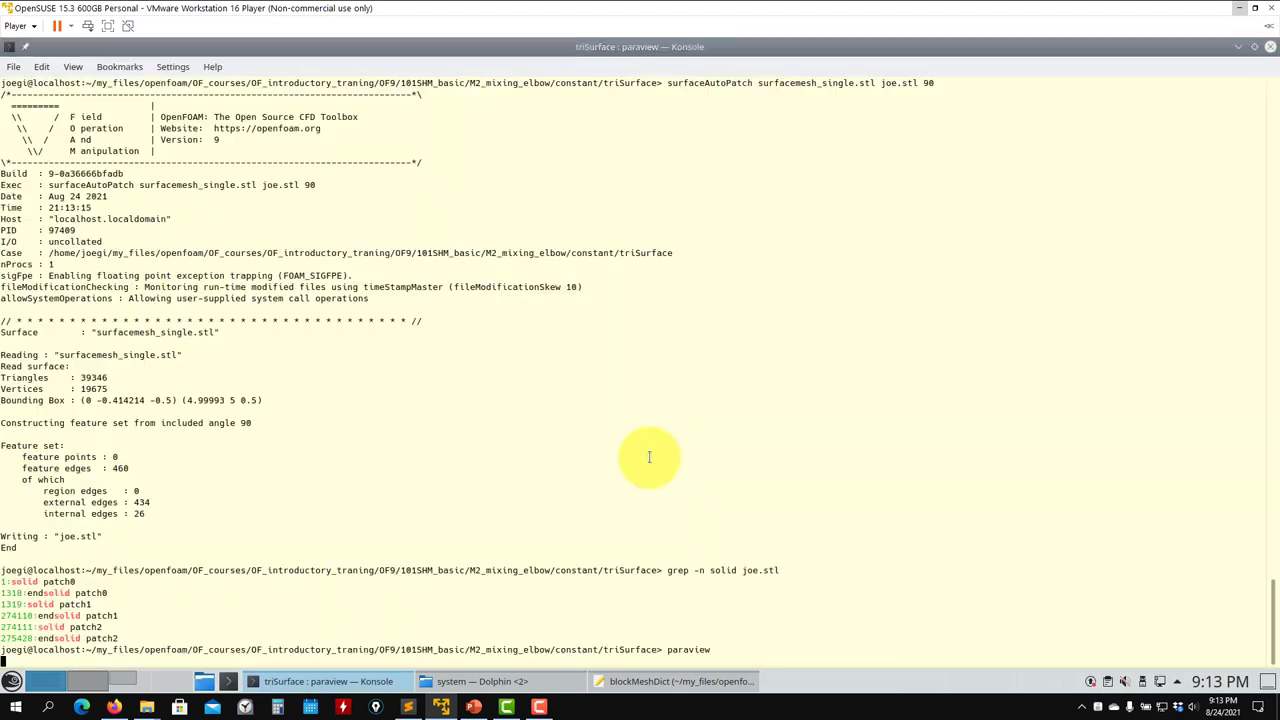
Rerun surfaceAutoPatch on surfacemesh_single.stl with an included angle of 150 and list the solid entries in joe.stl.
{"action": "key", "text": "Up"}
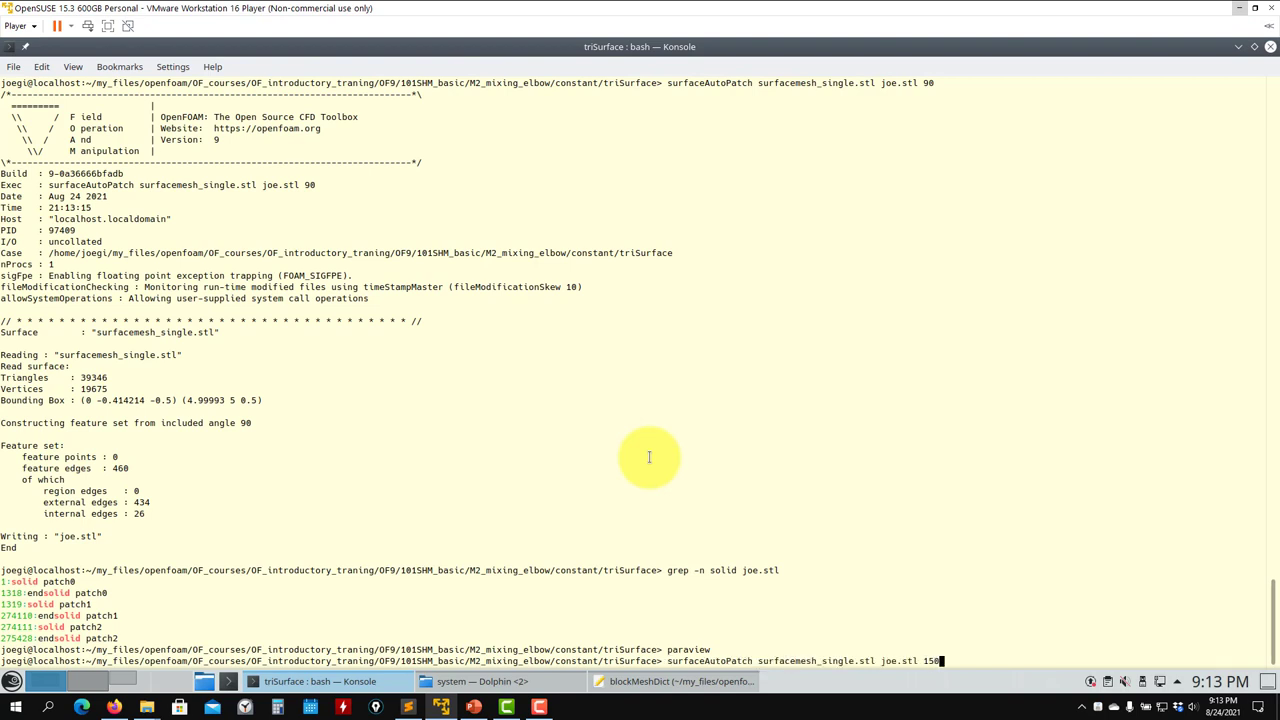
{"action": "type", "text": "150"}
{"action": "key", "text": "Return"}
{"action": "key", "text": "Up"}
{"action": "key", "text": "Up"}
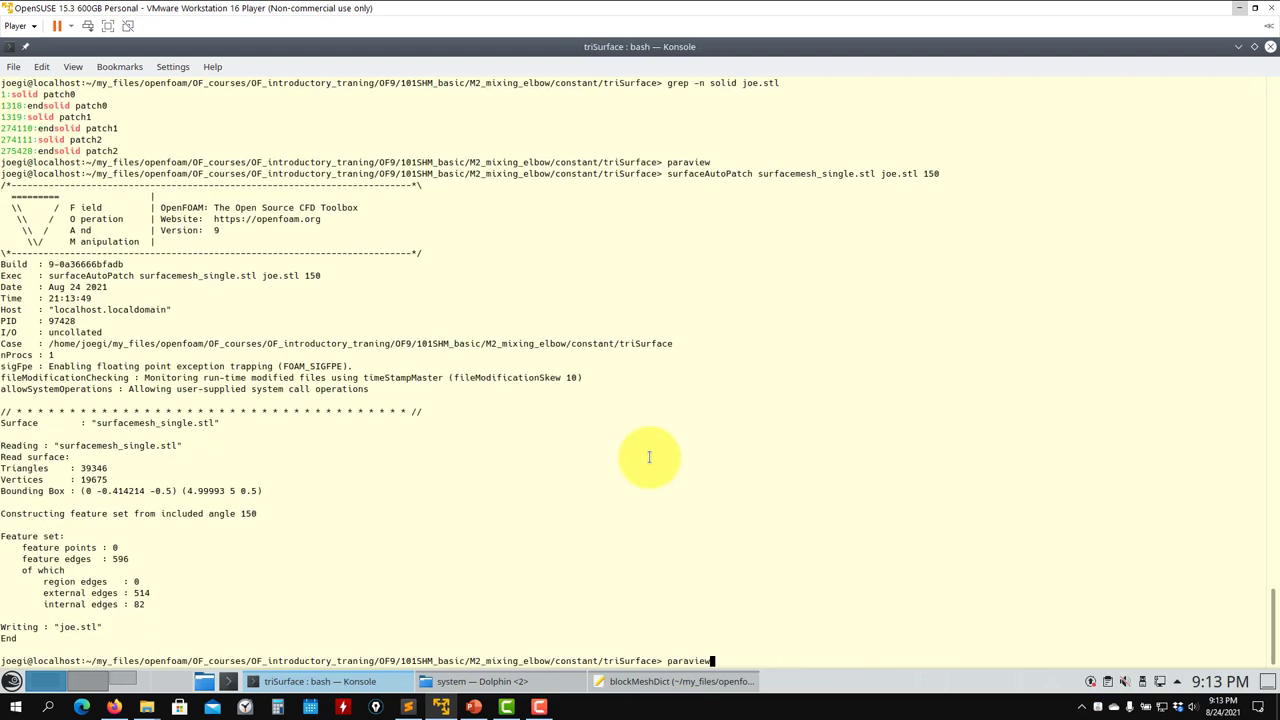
{"action": "key", "text": "Return"}
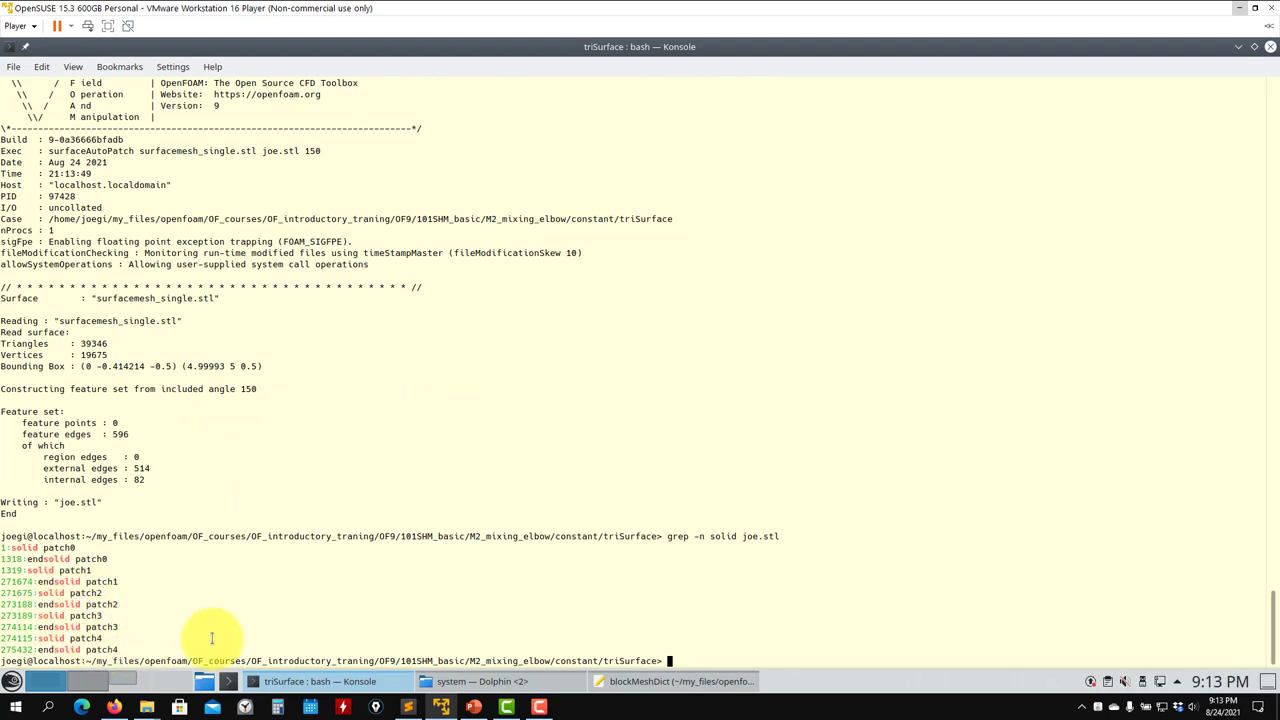
Relaunch ParaView and load the joe.stl surface split with the 150-degree angle.
{"action": "key", "text": "Up"}
{"action": "key", "text": "Up"}
{"action": "key", "text": "Return"}
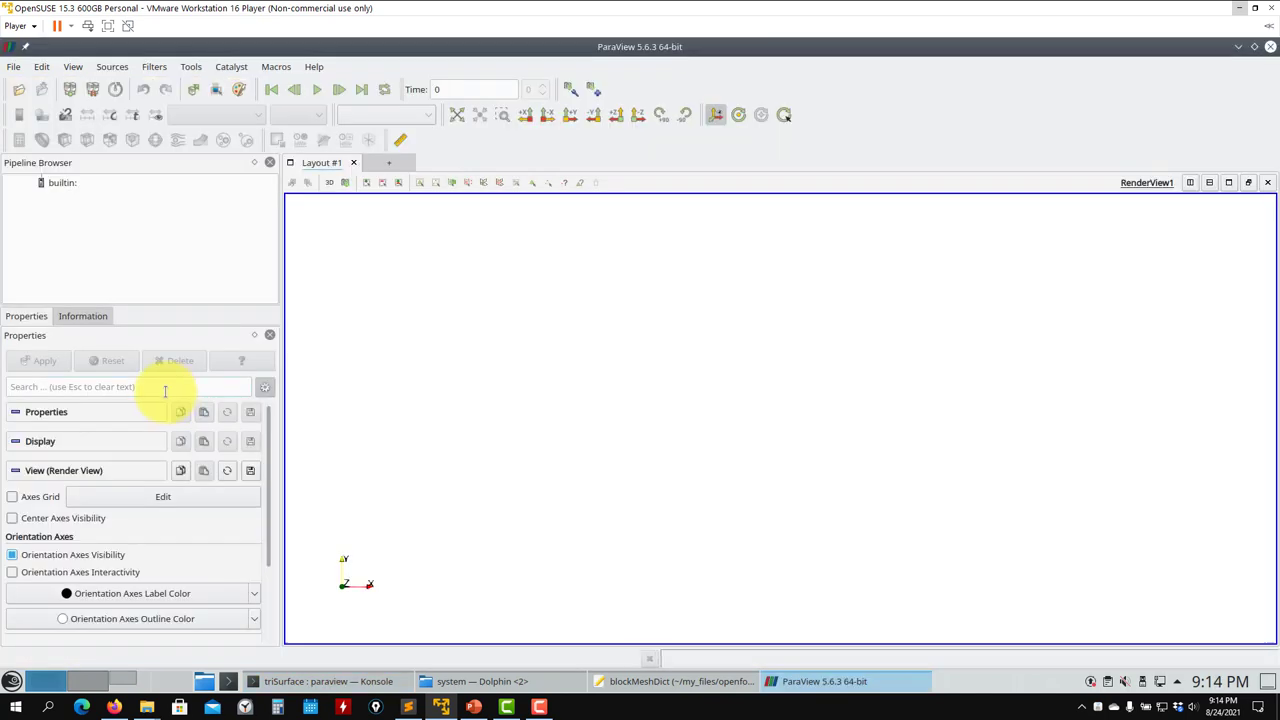
{"action": "left_click", "coordinate": [19, 89]}
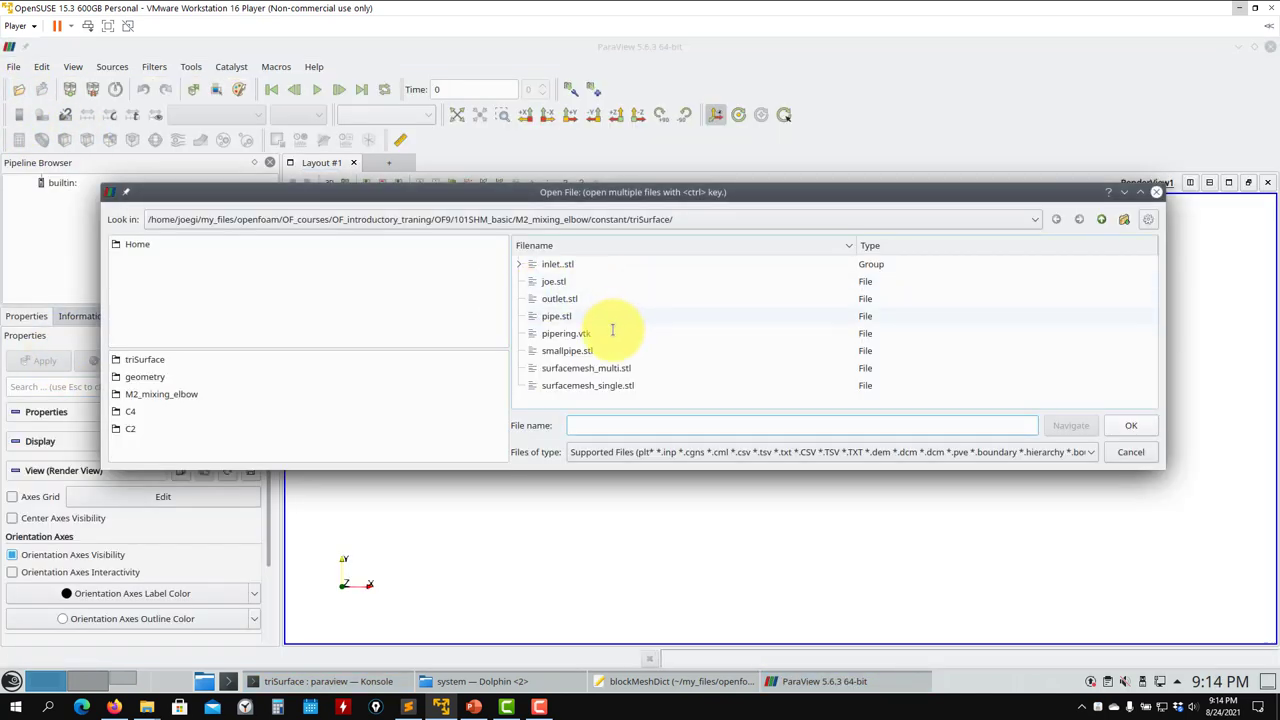
{"action": "left_click", "coordinate": [553, 281]}
{"action": "left_click", "coordinate": [1131, 425]}
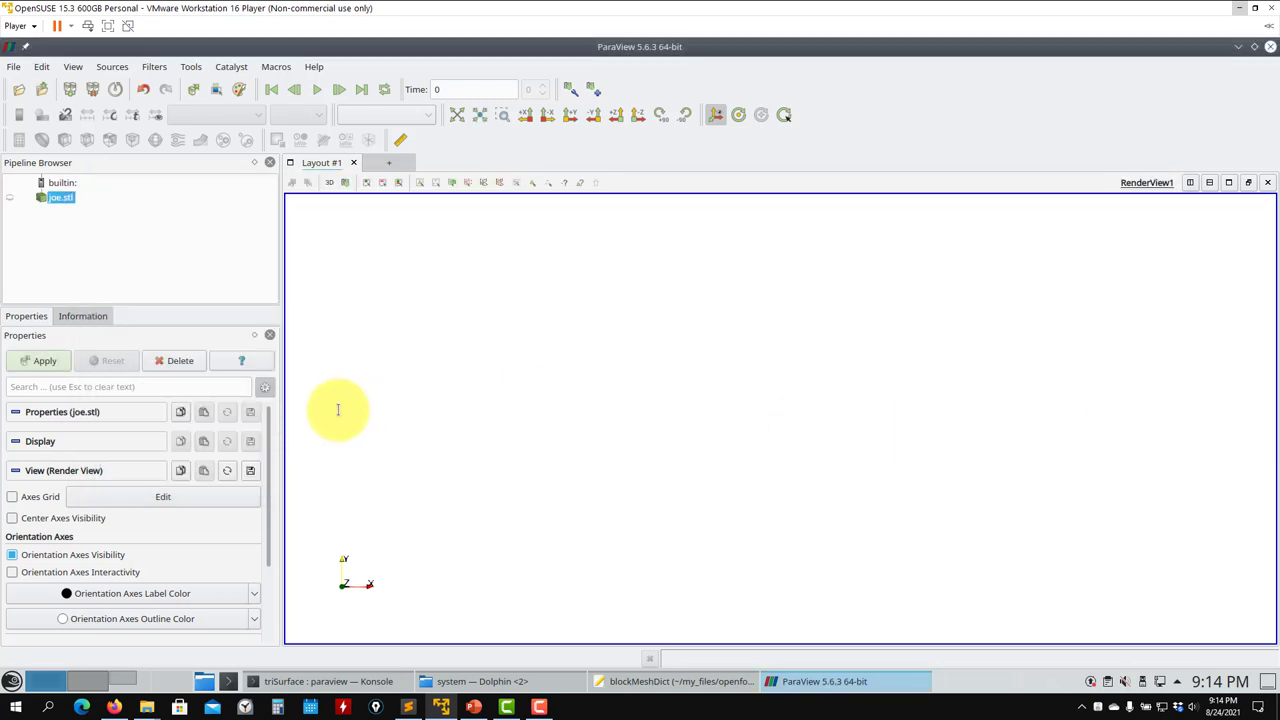
{"action": "left_click", "coordinate": [45, 361]}
Examine the main pipe, small pipe and end-cap patches from several angles, and close ParaView.
{"action": "left_click_drag", "start_coordinate": [851, 386], "coordinate": [557, 537]}
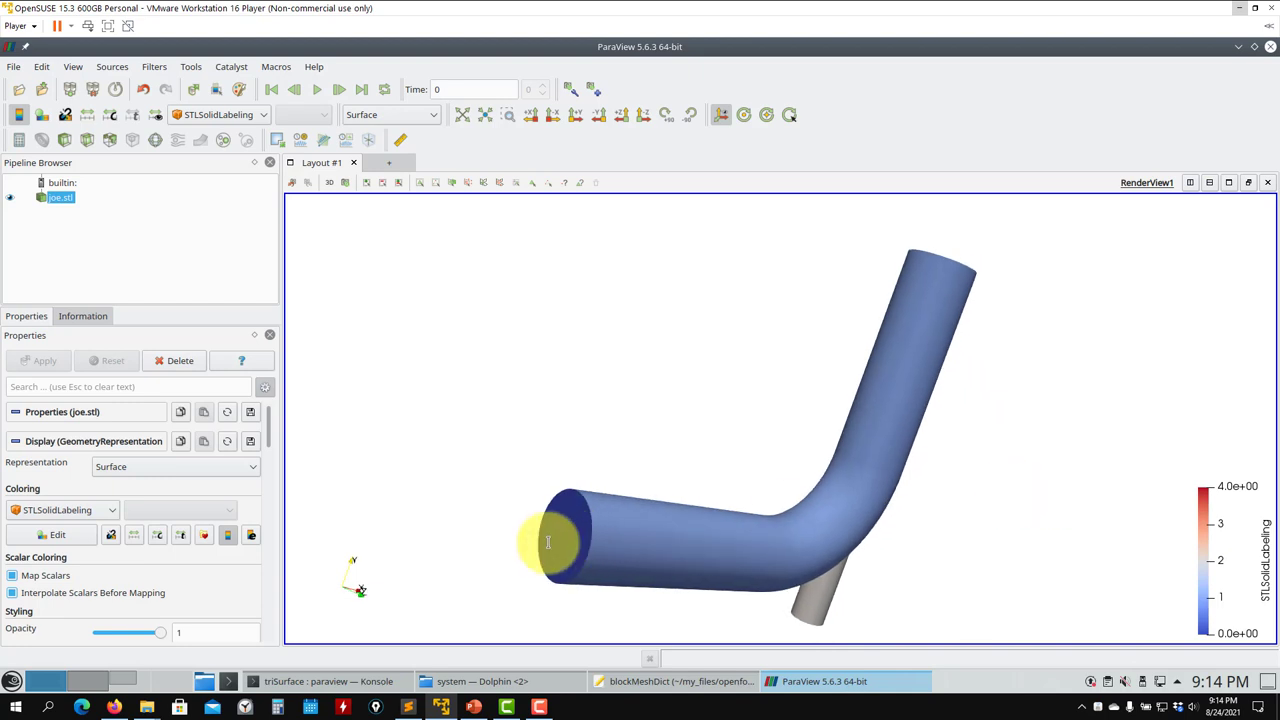
{"action": "left_click_drag", "start_coordinate": [805, 371], "coordinate": [891, 309]}
{"action": "left_click_drag", "start_coordinate": [894, 409], "coordinate": [987, 484]}
{"action": "left_click_drag", "start_coordinate": [960, 443], "coordinate": [845, 390]}
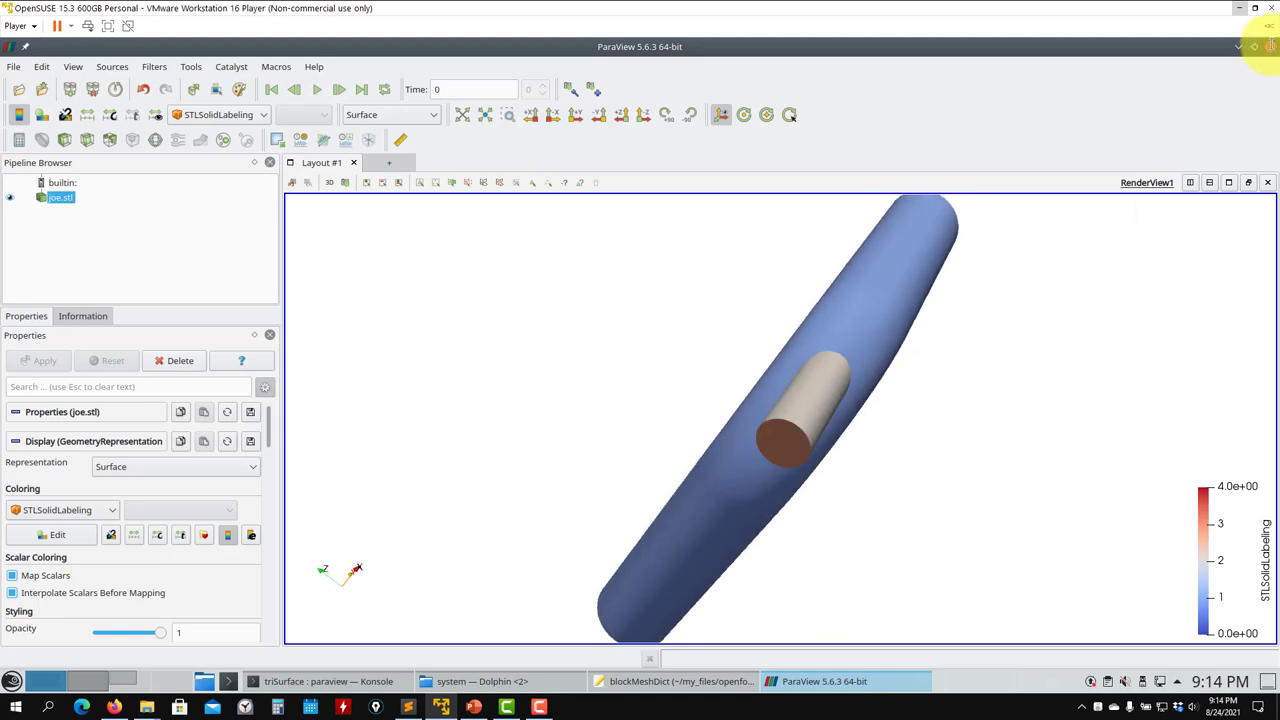
{"action": "left_click_drag", "start_coordinate": [972, 433], "coordinate": [863, 543]}
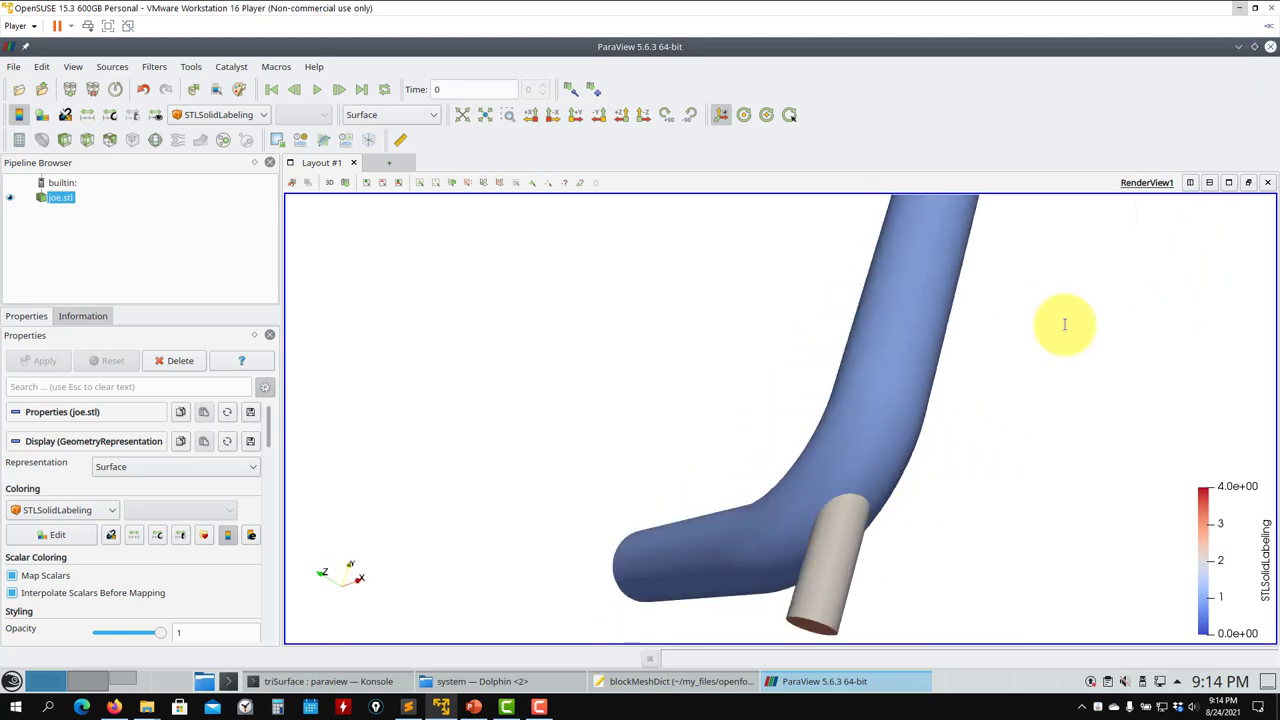
{"action": "left_click", "coordinate": [1267, 47]}
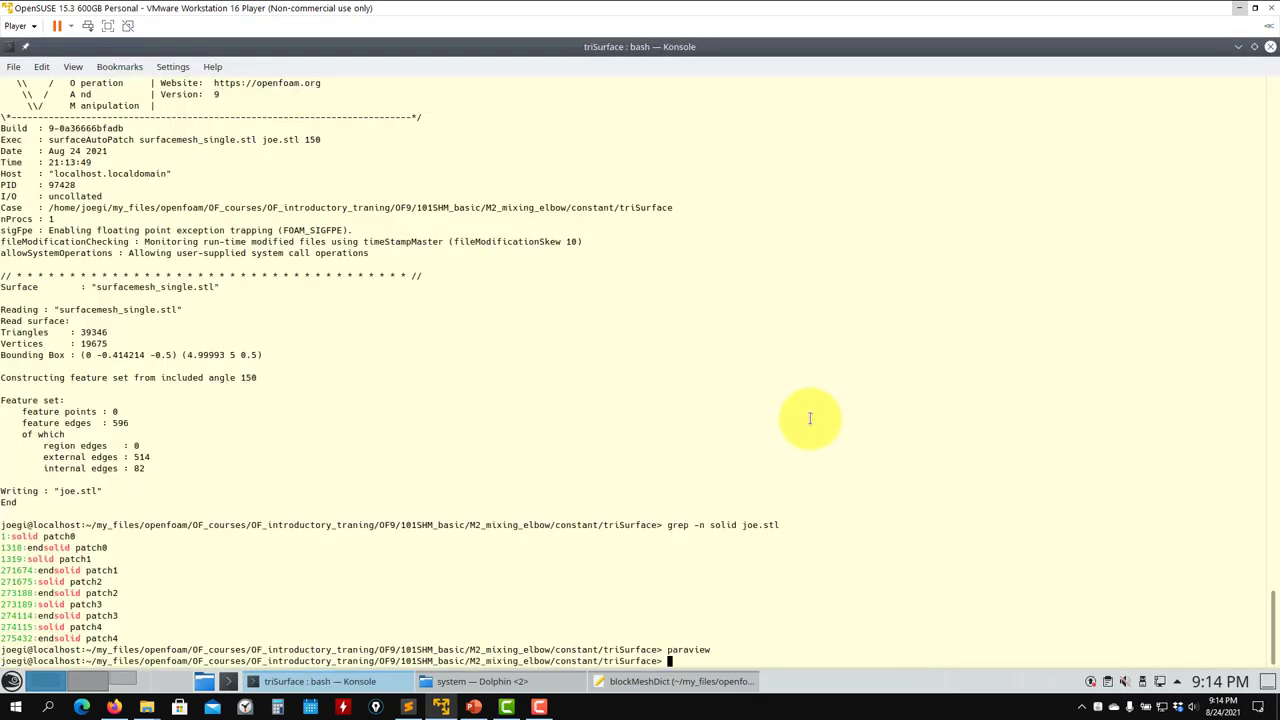
Rerun surfaceAutoPatch on surfacemesh_single.stl with an included angle of 130, writing joe.stl, and start ParaView again.
{"action": "key", "text": "Up"}
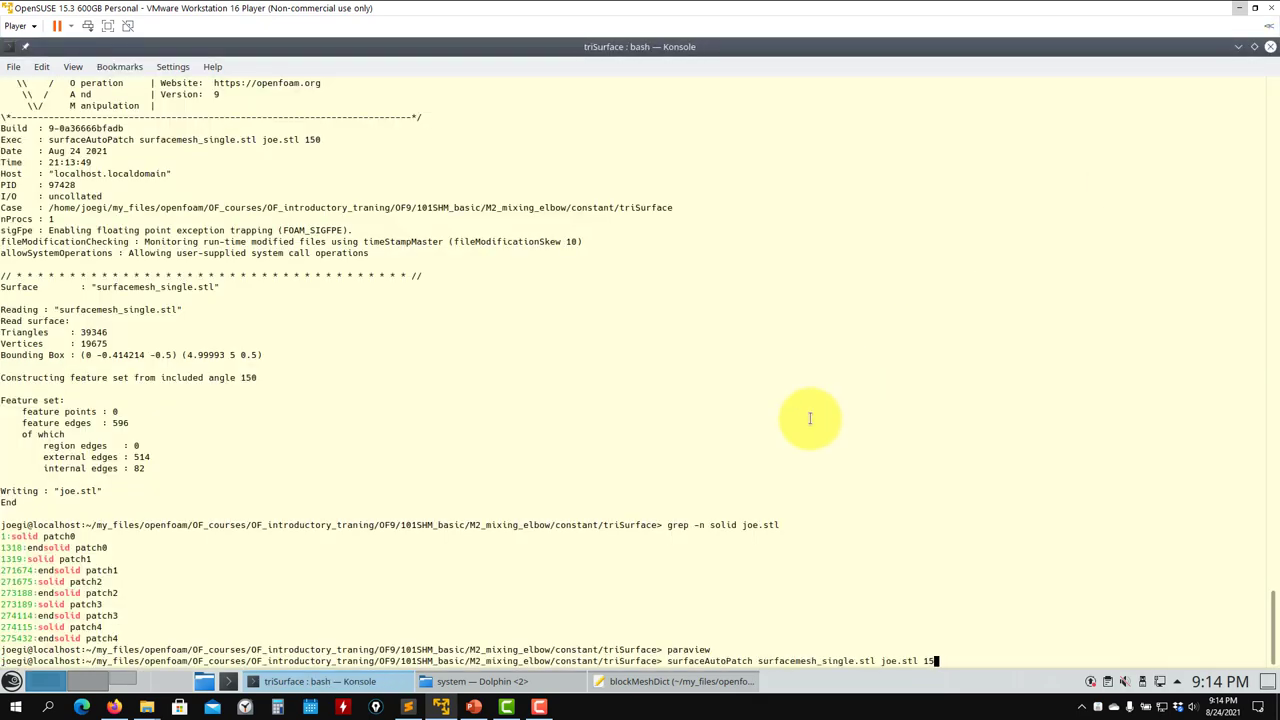
{"action": "key", "text": "Return"}
{"action": "key", "text": "Up"}
{"action": "key", "text": "Up"}
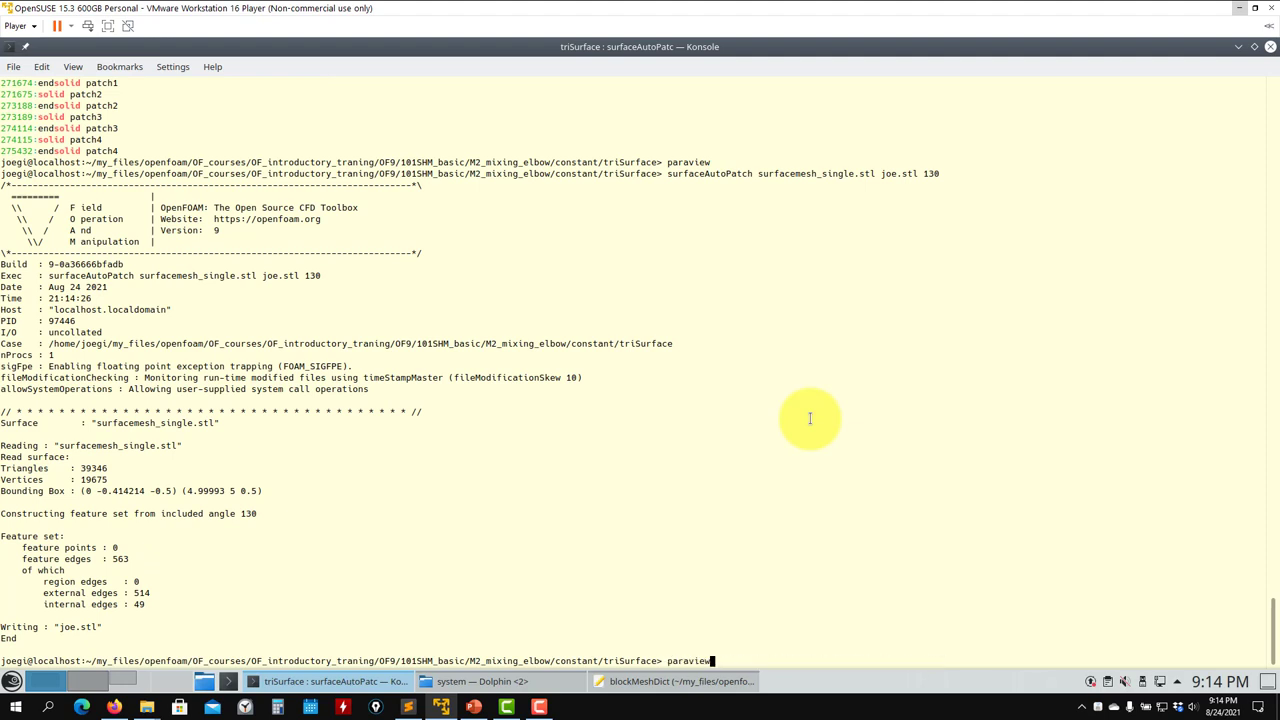
{"action": "key", "text": "Return"}
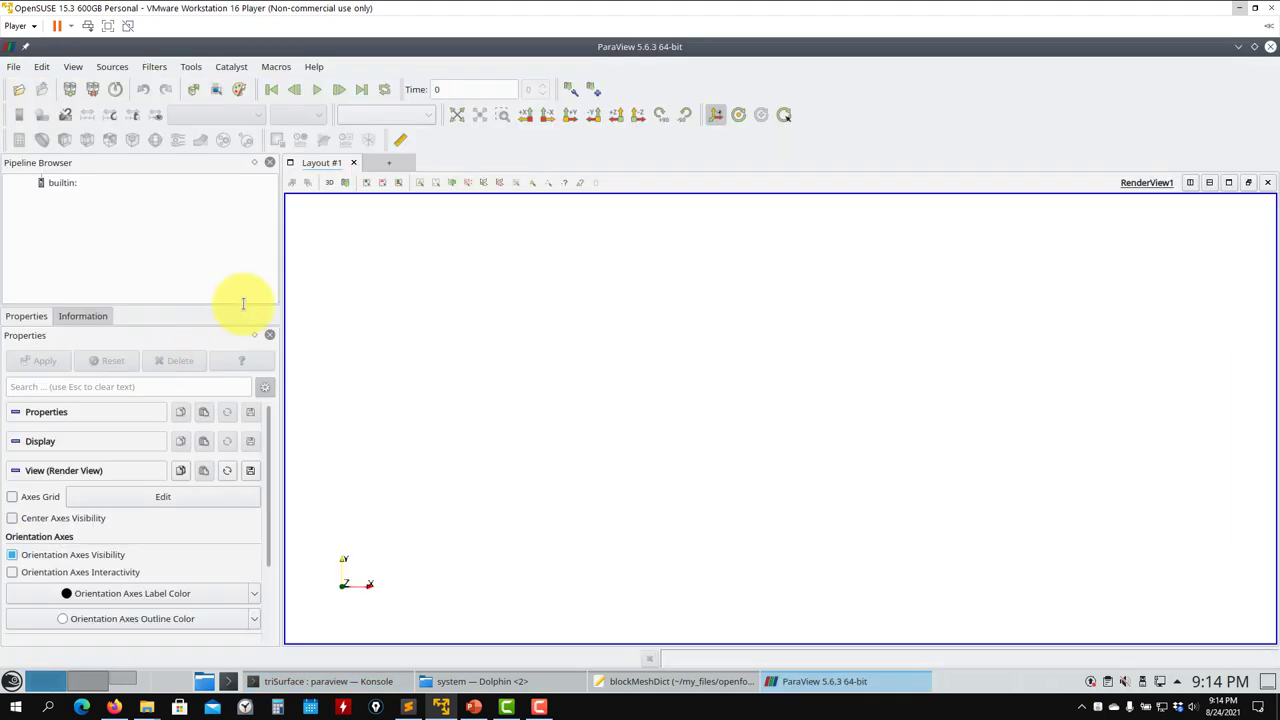
Load joe.stl, rotate it to examine the patches from the 130-degree split, and close ParaView.
{"action": "left_click", "coordinate": [19, 89]}
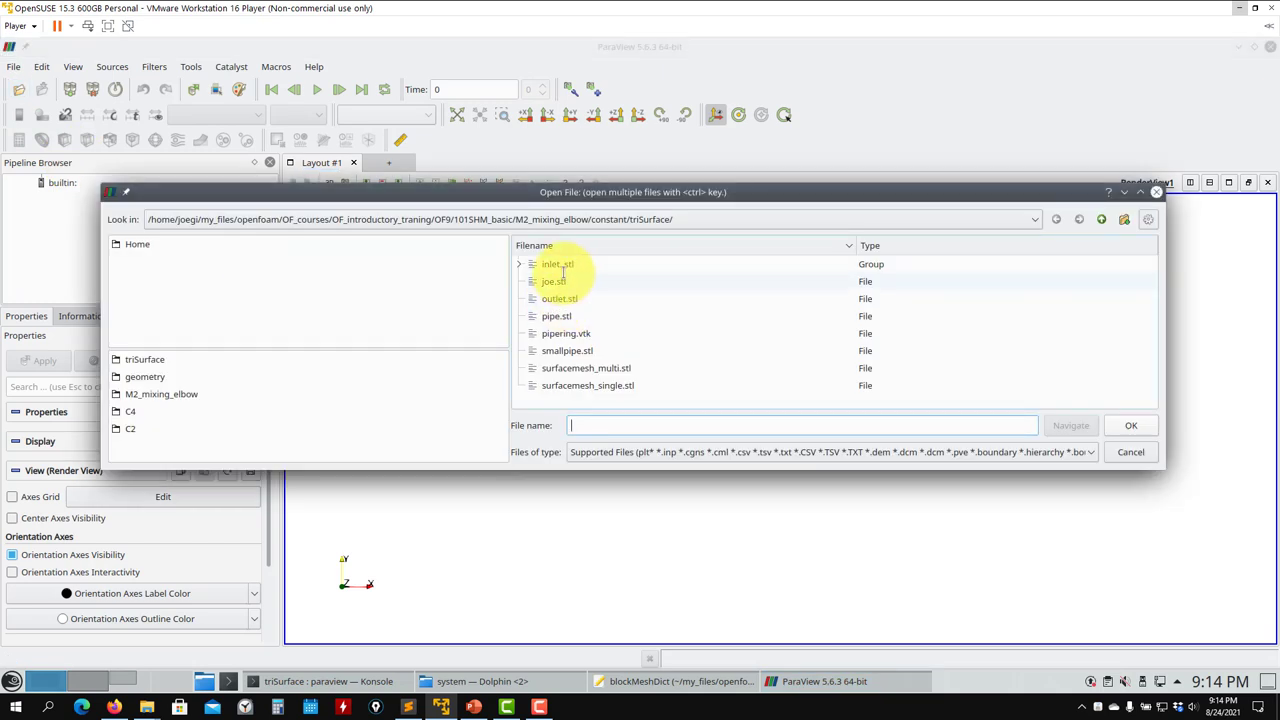
{"action": "double_click", "coordinate": [556, 281]}
{"action": "left_click", "coordinate": [43, 360]}
{"action": "left_click_drag", "start_coordinate": [850, 367], "coordinate": [1038, 448]}
{"action": "left_click", "coordinate": [1270, 46]}
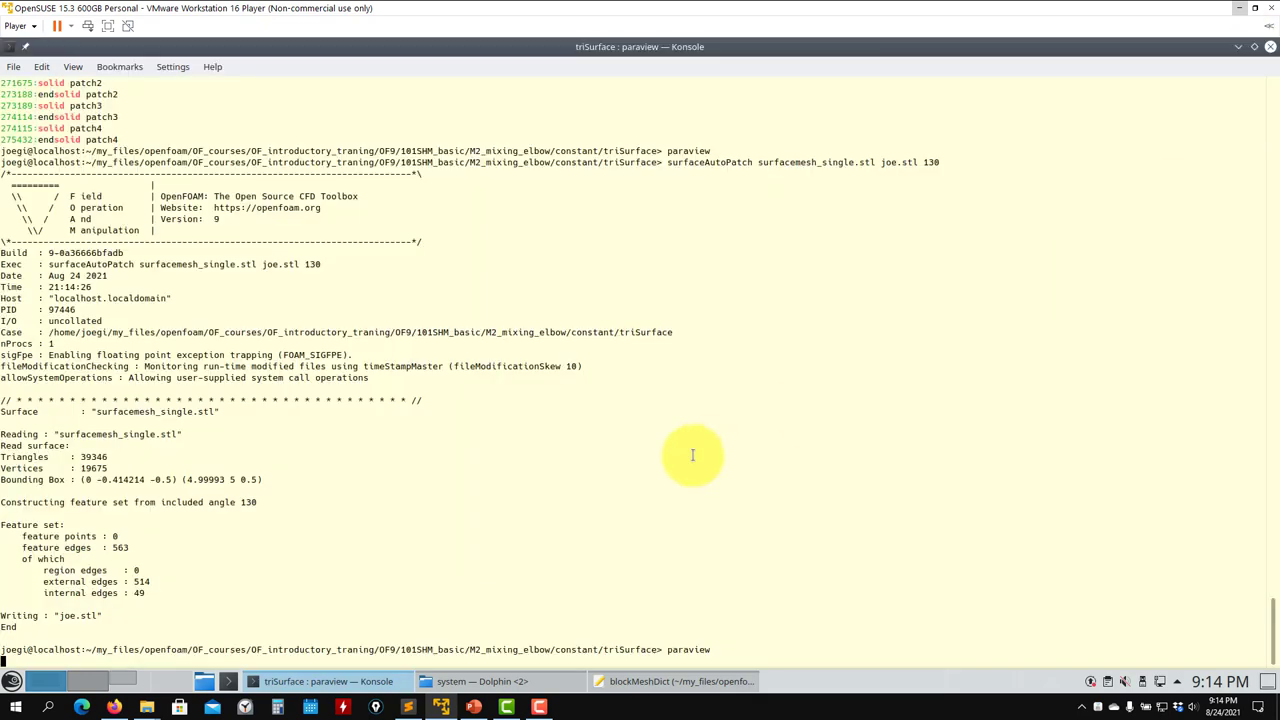
Discard the recalled surfaceAutoPatch command and delete joe.stl from the triSurface directory.
{"action": "key", "text": "Up"}
{"action": "key", "text": "Up"}
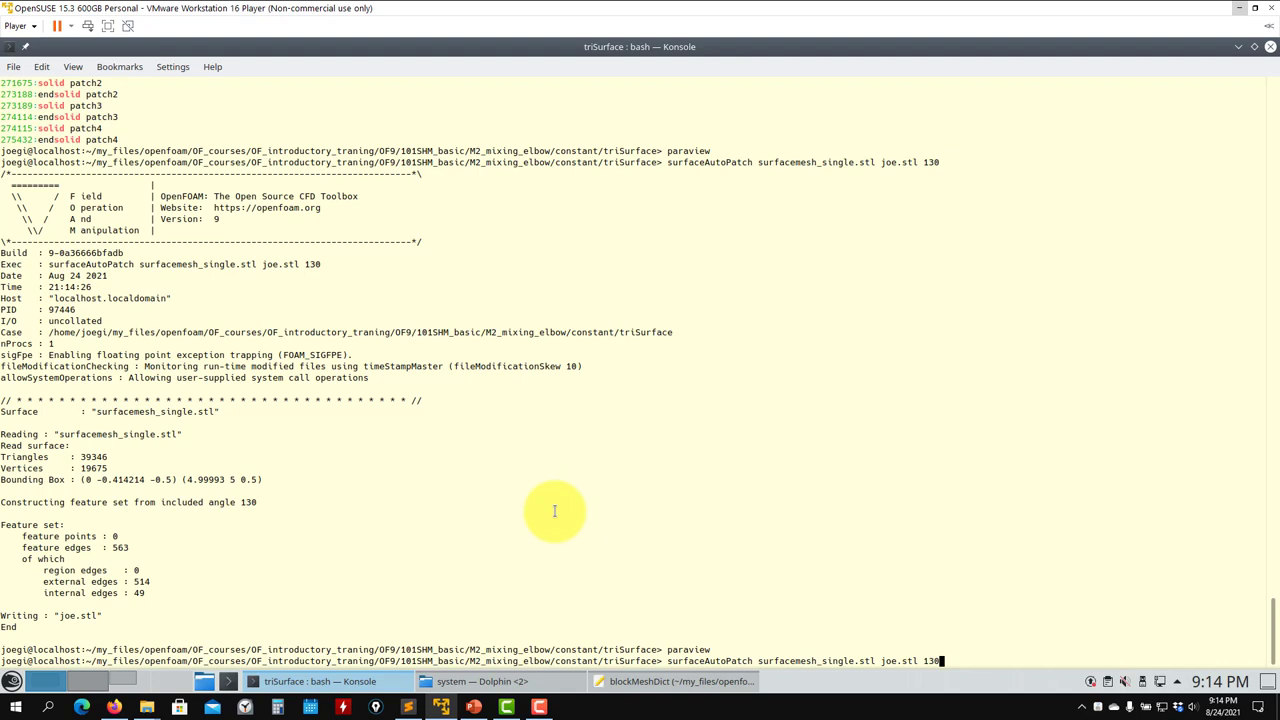
{"action": "key", "text": "ctrl+c"}
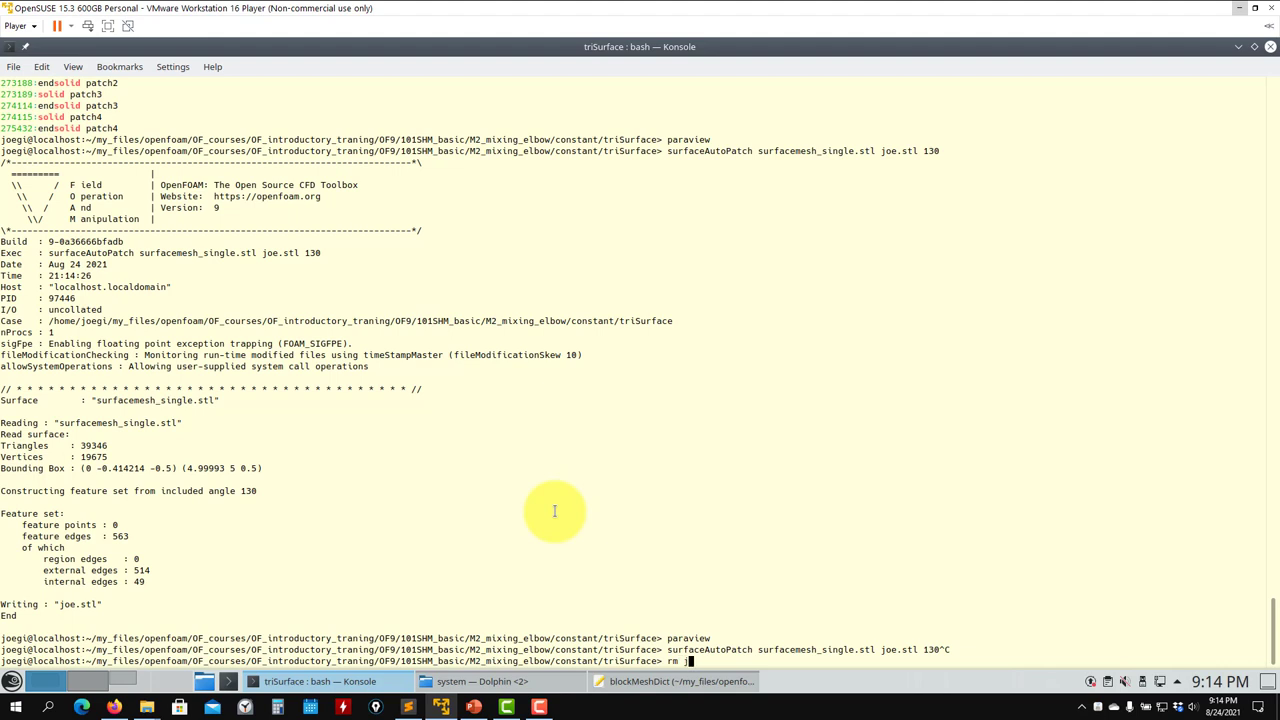
{"action": "key", "text": "Return"}
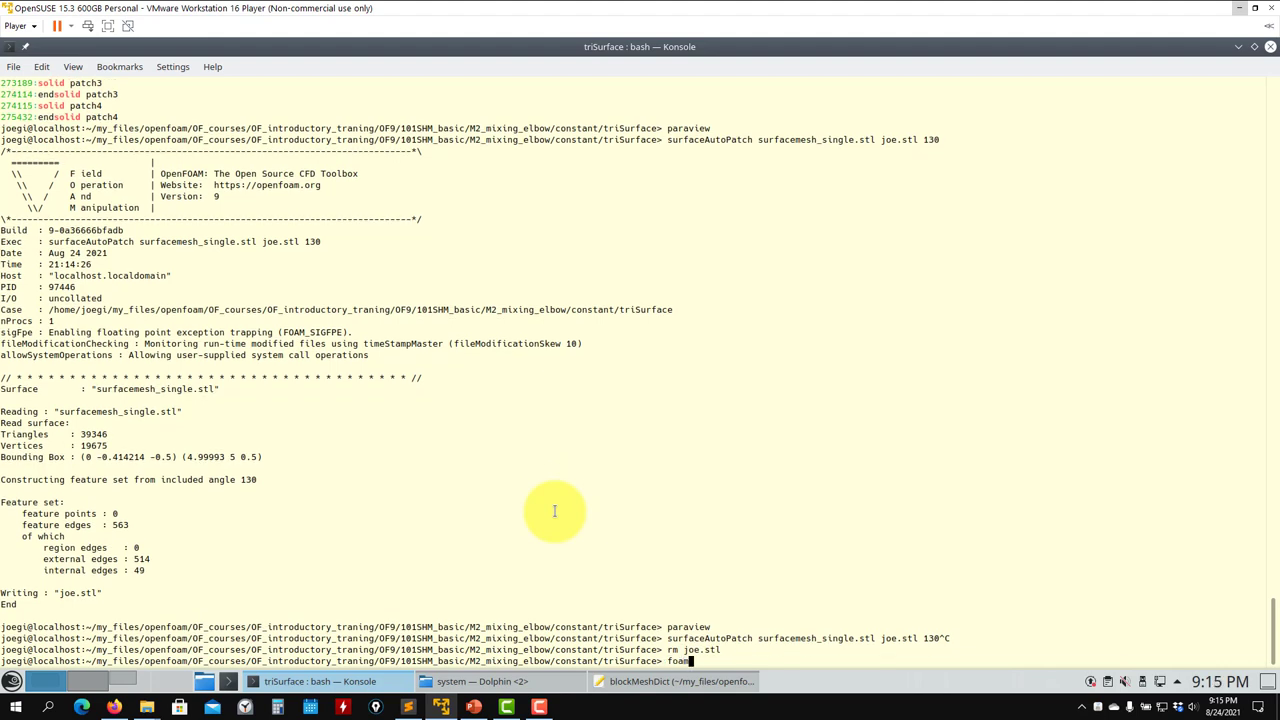
Move up to the constant directory and list its contents.
{"action": "type", "text": "cd .."}
{"action": "key", "text": "Return"}
{"action": "type", "text": "ls"}
{"action": "key", "text": "Return"}
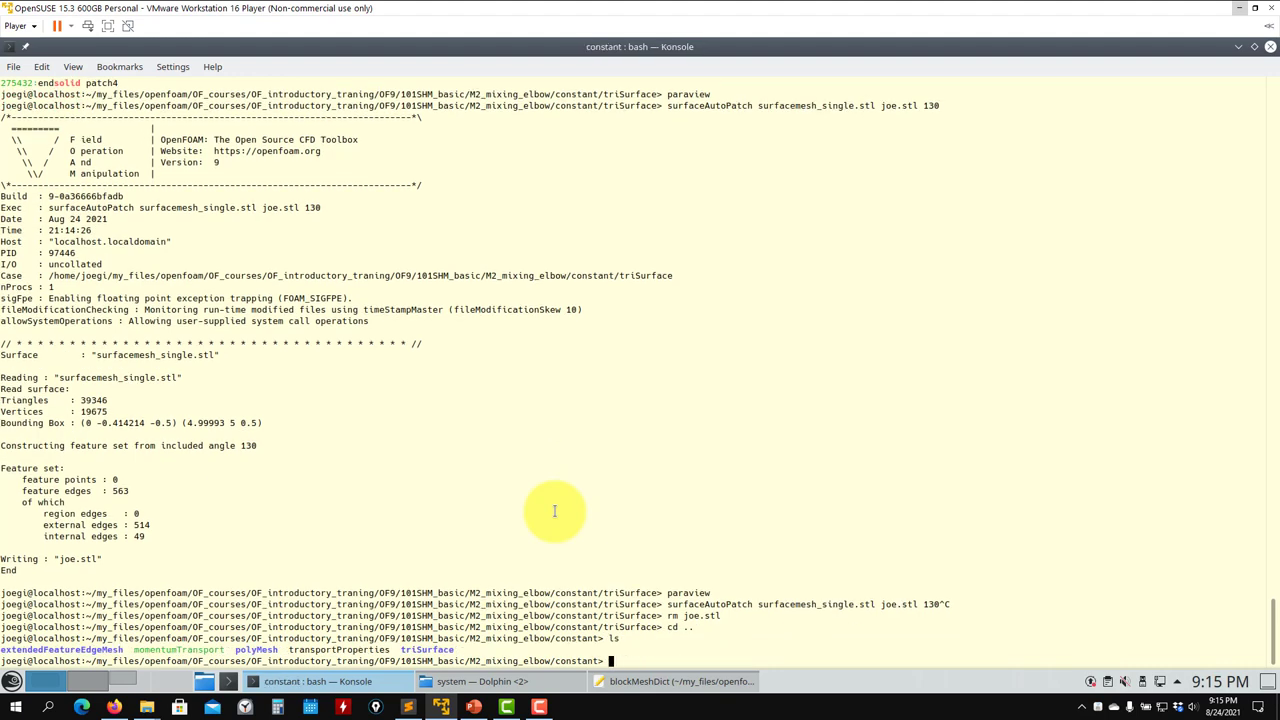
{"action": "type", "text": "ls"}
{"action": "key", "text": "Return"}
Return to the M2_mixing_elbow case directory and list its files.
{"action": "type", "text": "cd .."}
{"action": "key", "text": "Return"}
{"action": "type", "text": "ls"}
{"action": "key", "text": "Return"}
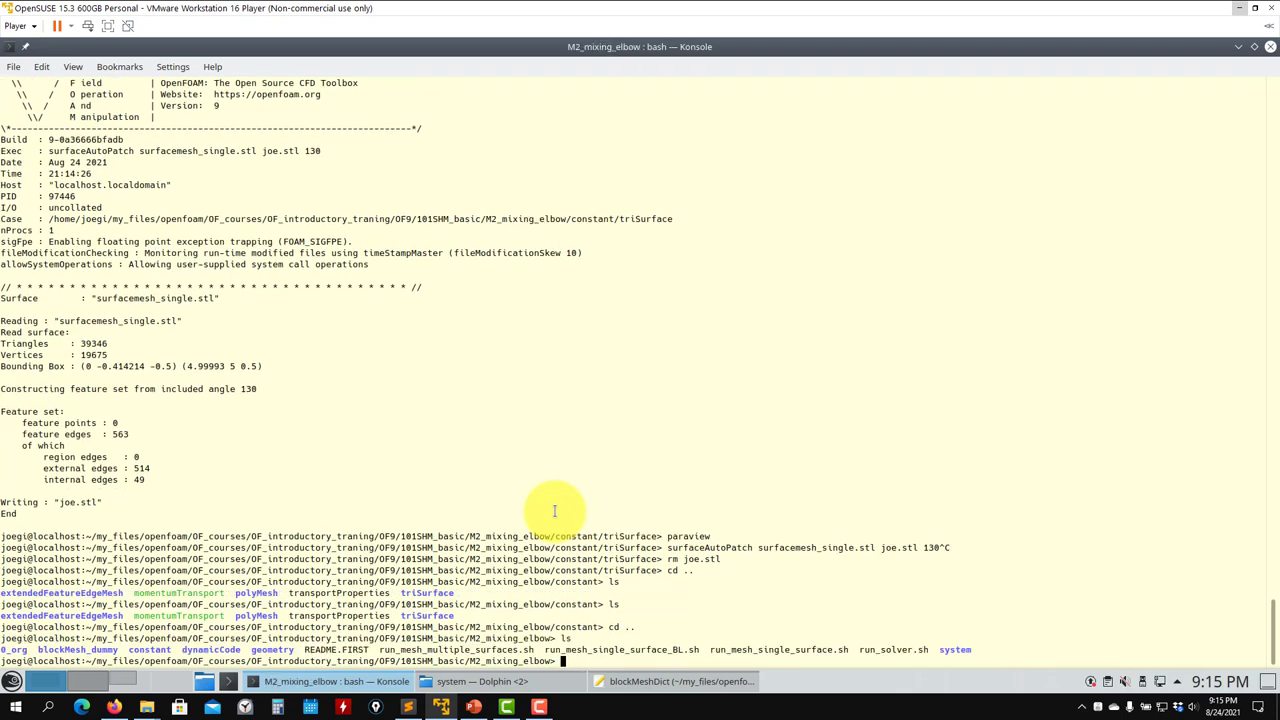
Open snappyHexMeshDict_multi from the system folder in the Dolphin file manager with the text editor.
{"action": "left_click", "coordinate": [447, 681]}
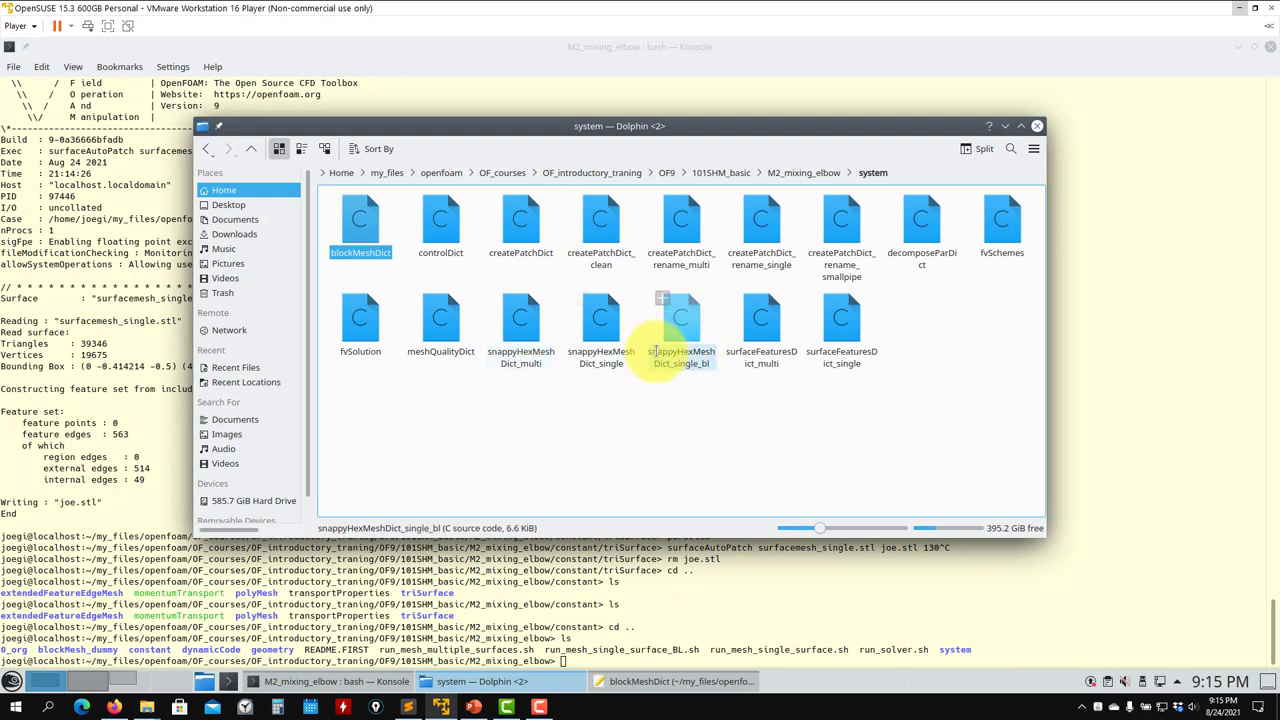
{"action": "right_click", "coordinate": [518, 338]}
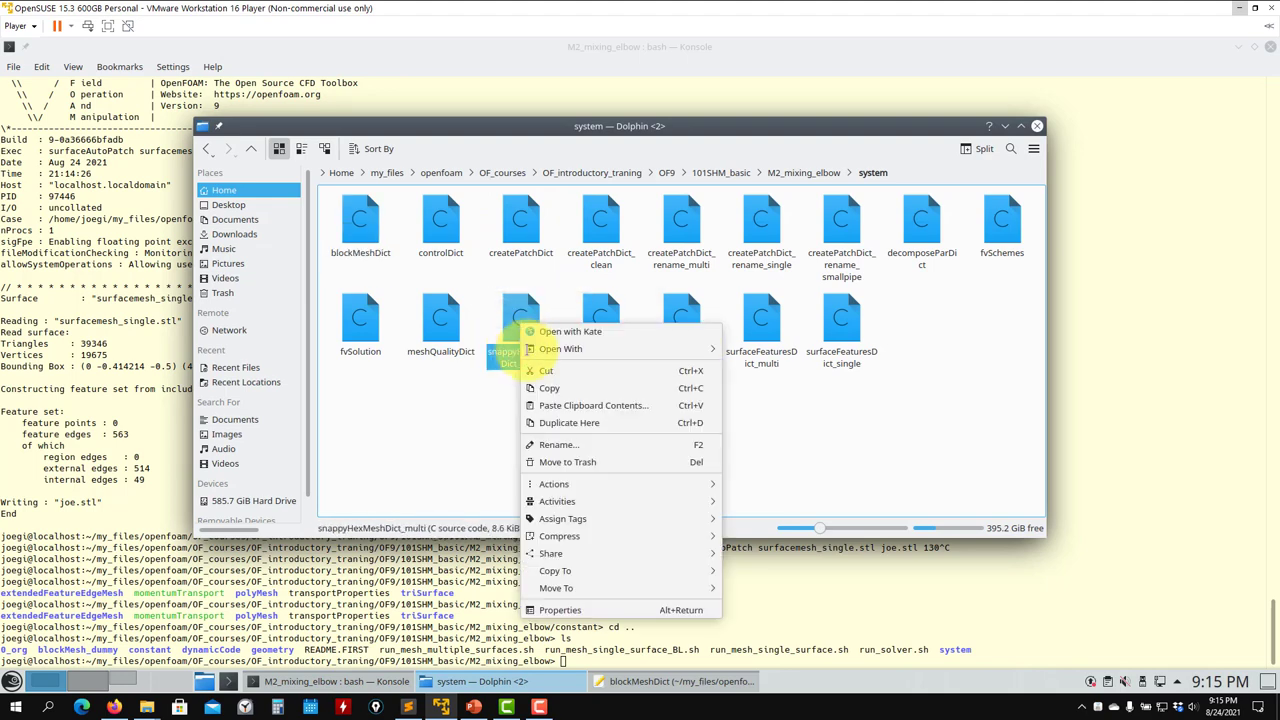
{"action": "mouse_move", "coordinate": [650, 348]}
{"action": "left_click", "coordinate": [770, 400]}
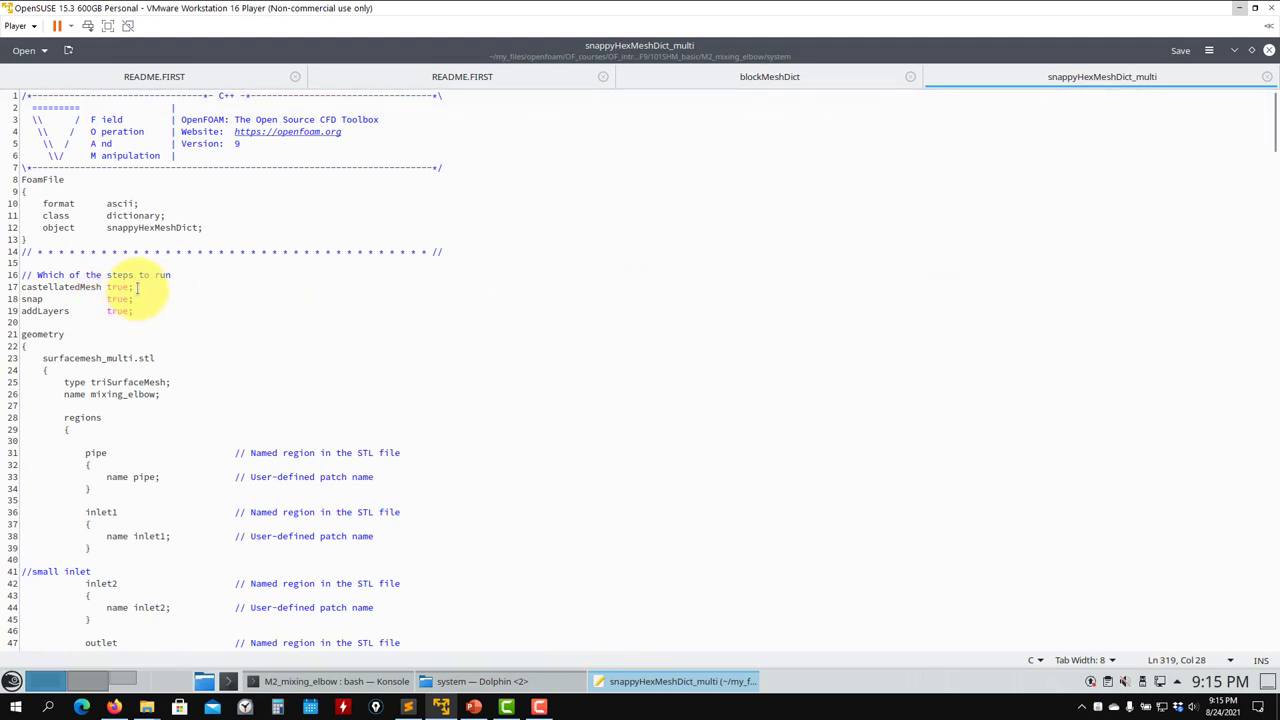
Examine the geometry section: the surfacemesh_multi.stl entry, its mixing_elbow name, and the pipe, inlet1, inlet2 and outlet regions.
{"action": "double_click", "coordinate": [117, 359]}
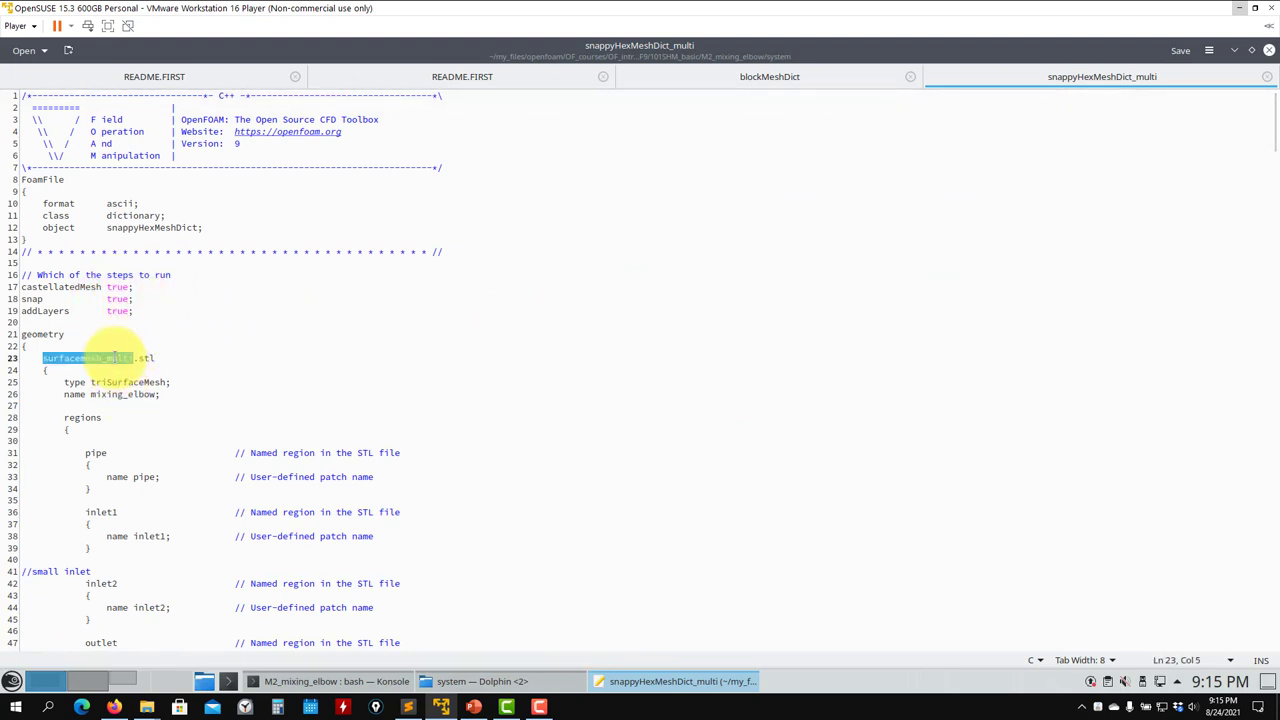
{"action": "left_click", "coordinate": [117, 394]}
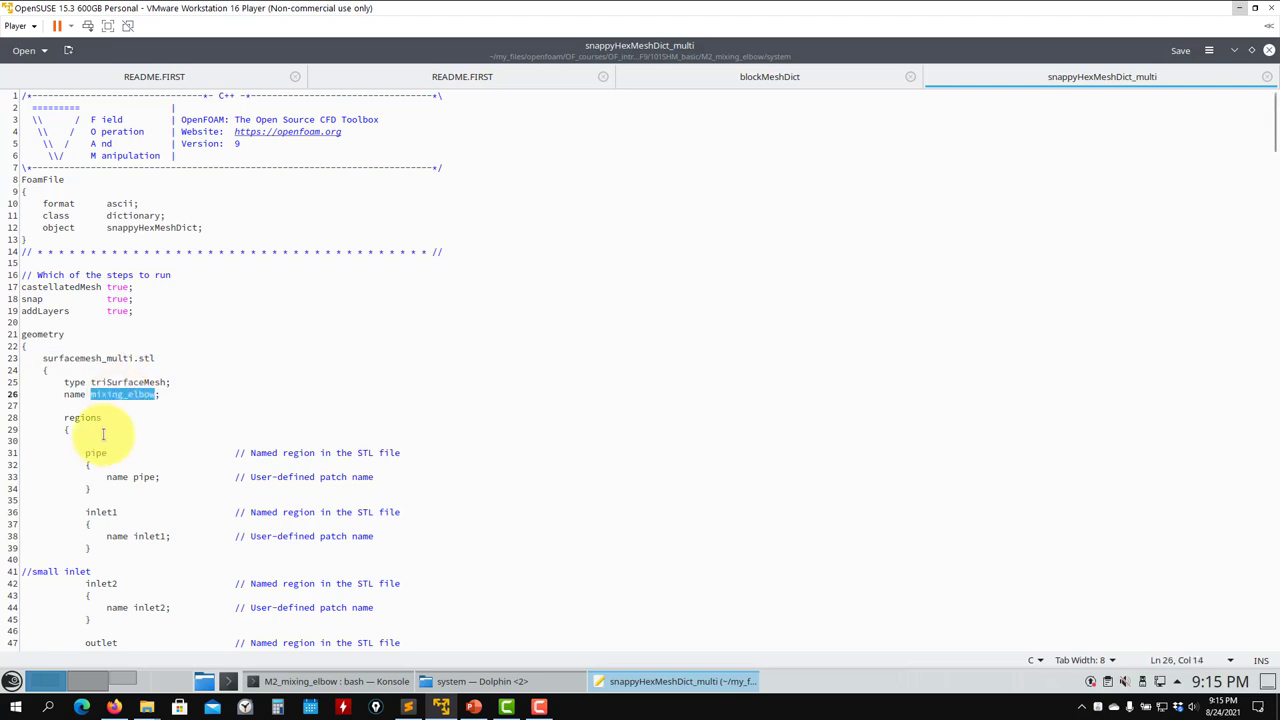
{"action": "scroll", "coordinate": [110, 420], "scroll_direction": "down", "scroll_amount": 3}
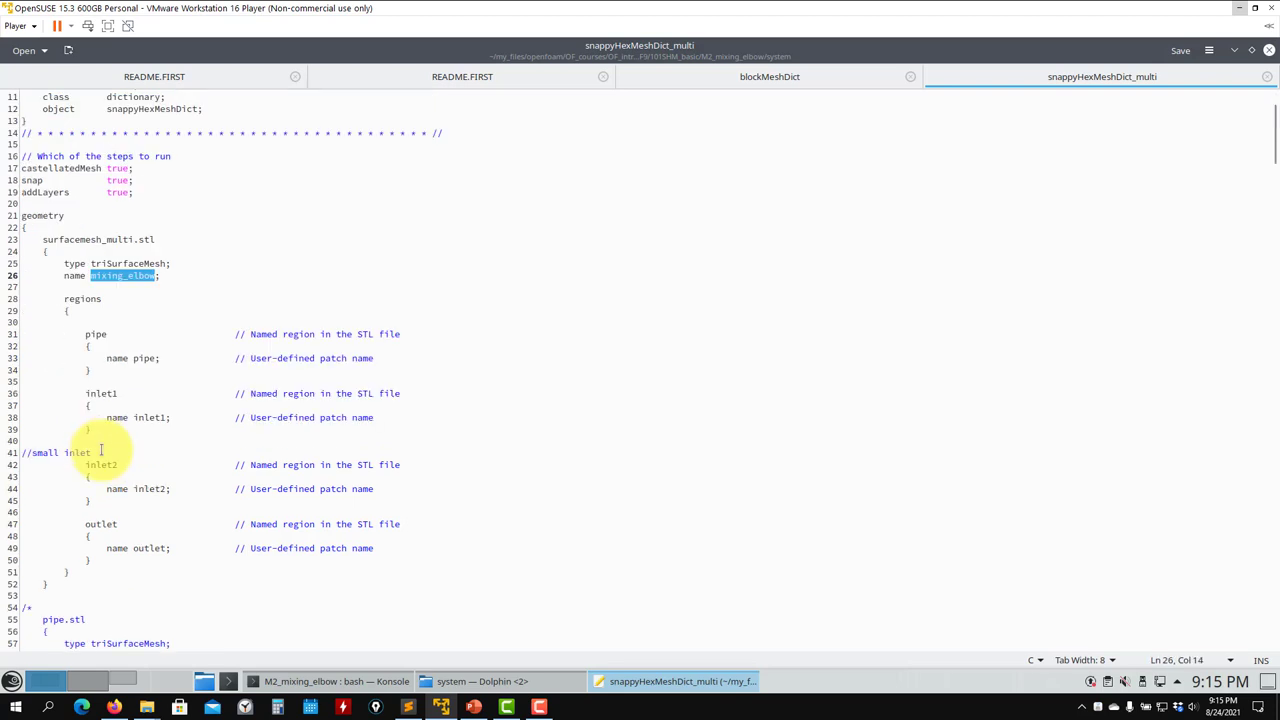
{"action": "double_click", "coordinate": [92, 335]}
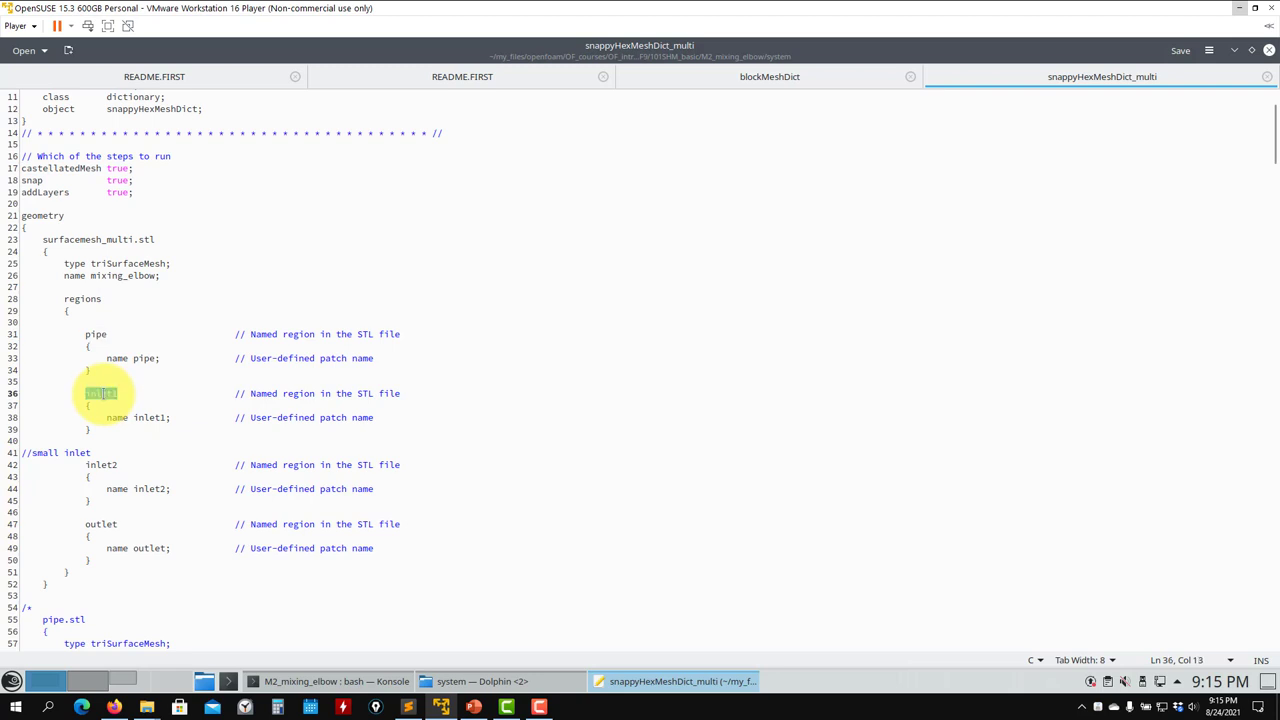
{"action": "double_click", "coordinate": [100, 465]}
{"action": "left_click", "coordinate": [101, 525]}
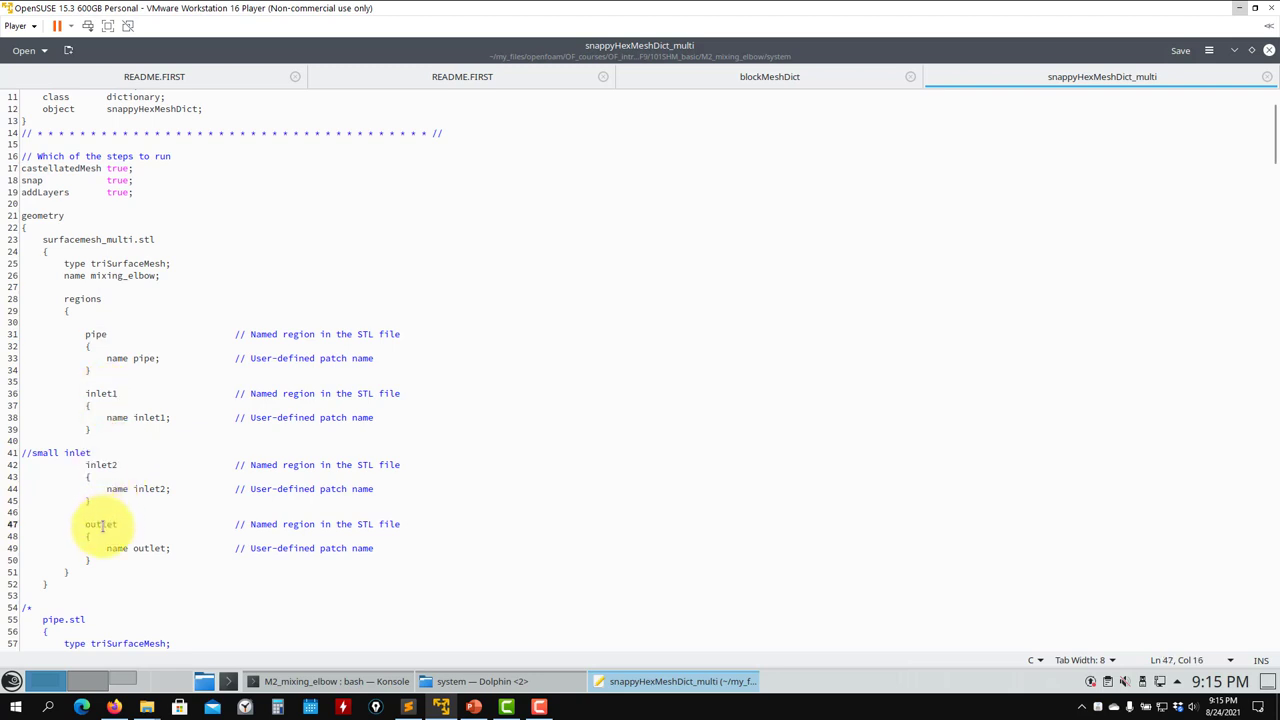
{"action": "double_click", "coordinate": [101, 525]}
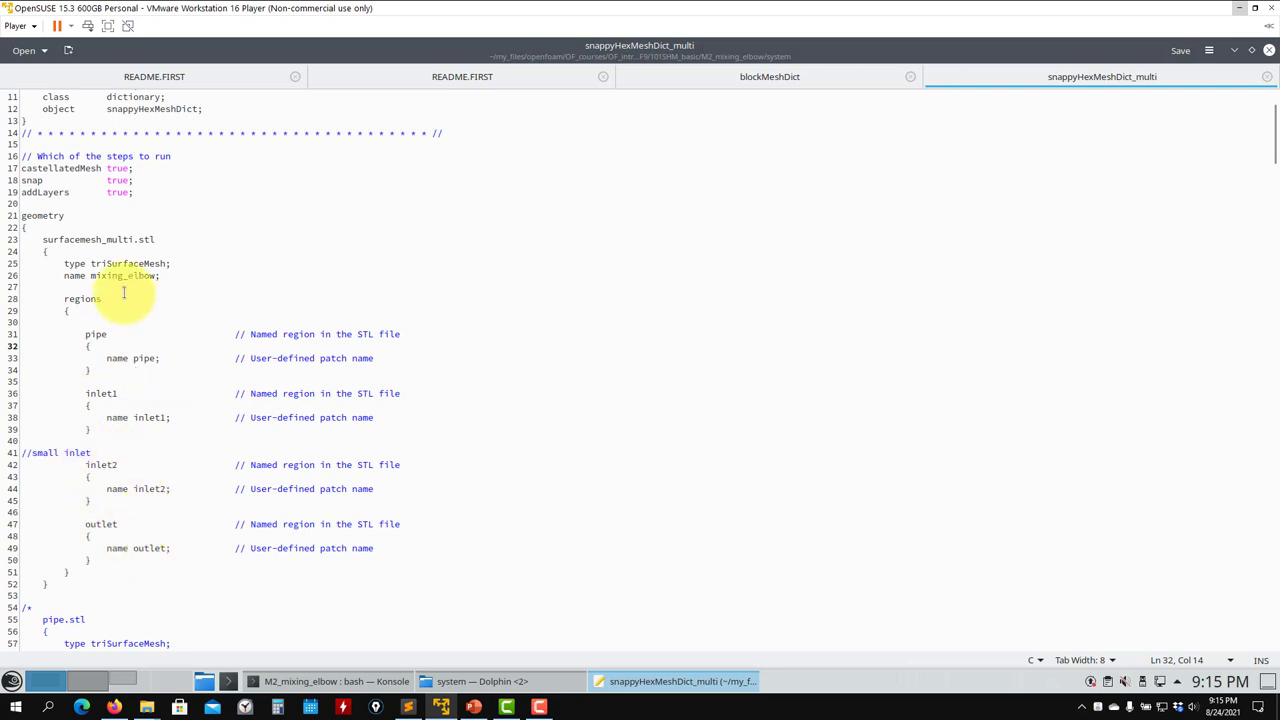
{"action": "scroll", "coordinate": [118, 335], "scroll_direction": "down", "scroll_amount": 2}
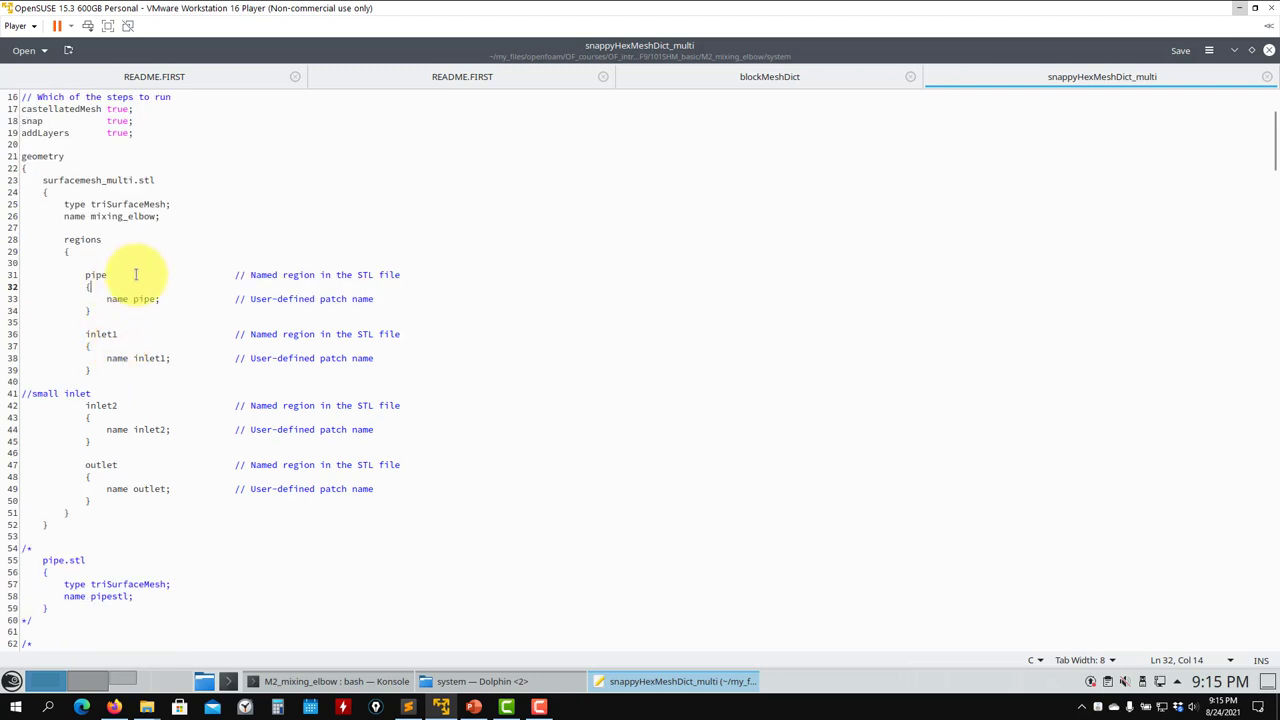
{"action": "scroll", "coordinate": [143, 365], "scroll_direction": "down", "scroll_amount": 16}
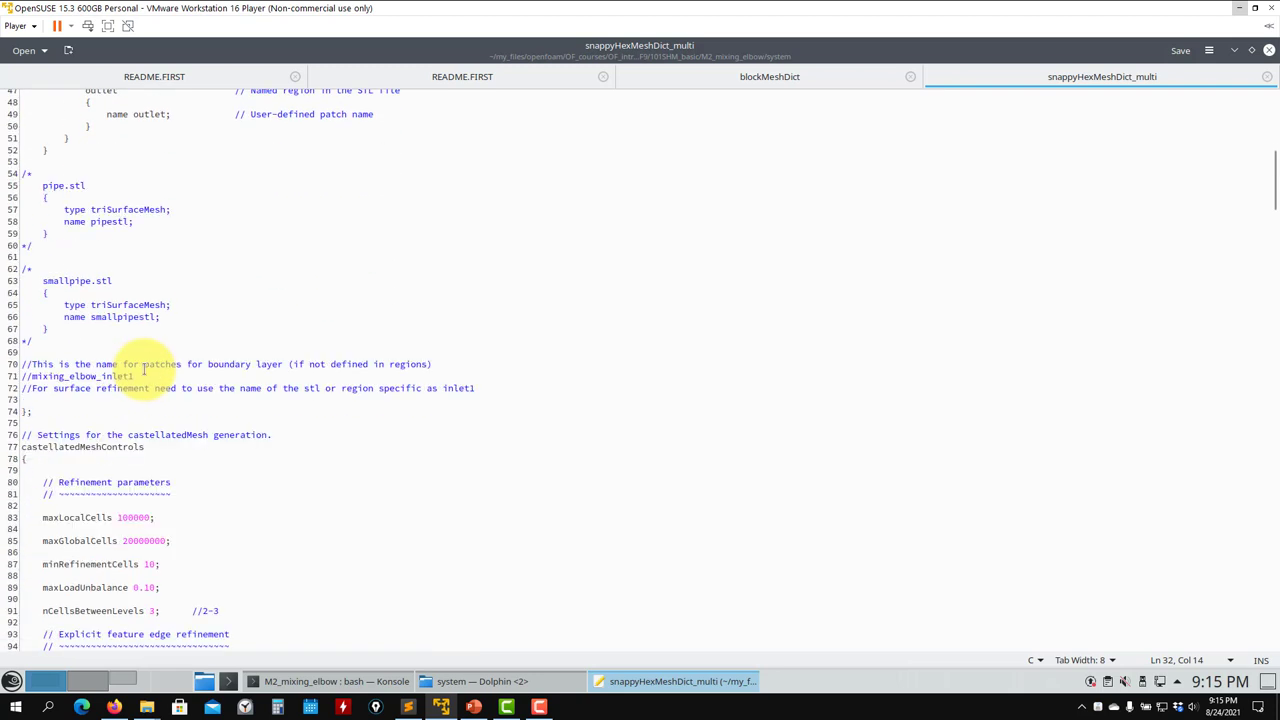
Examine the feature edge refinement level and the global and pipe surface refinement levels under castellatedMeshControls.
{"action": "scroll", "coordinate": [143, 372], "scroll_direction": "down", "scroll_amount": 3}
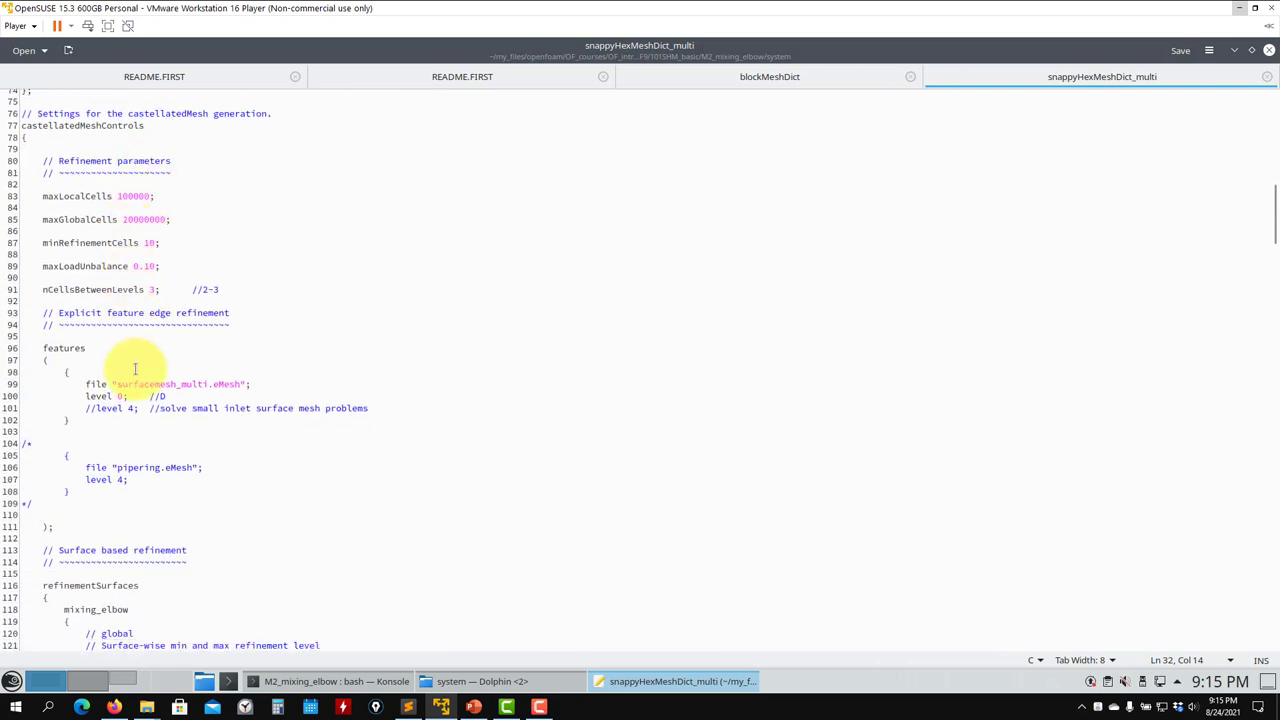
{"action": "left_click_drag", "start_coordinate": [165, 396], "coordinate": [43, 383]}
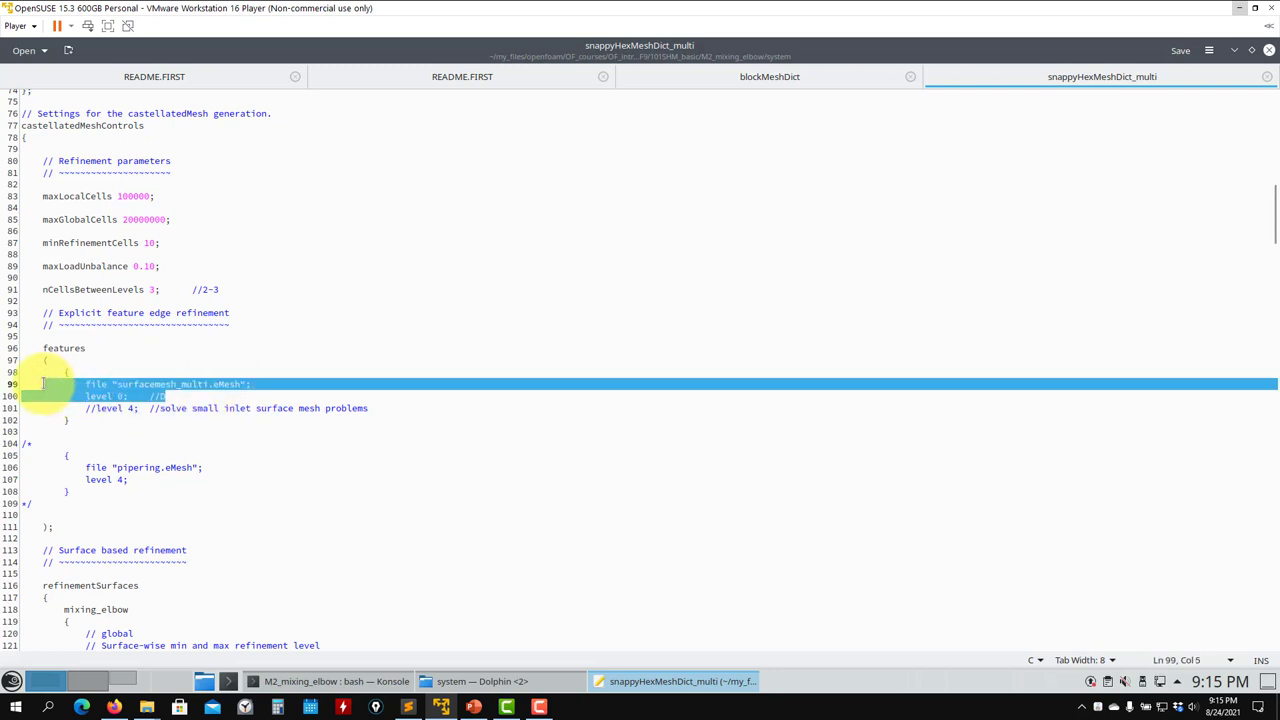
{"action": "scroll", "coordinate": [105, 400], "scroll_direction": "down", "scroll_amount": 5}
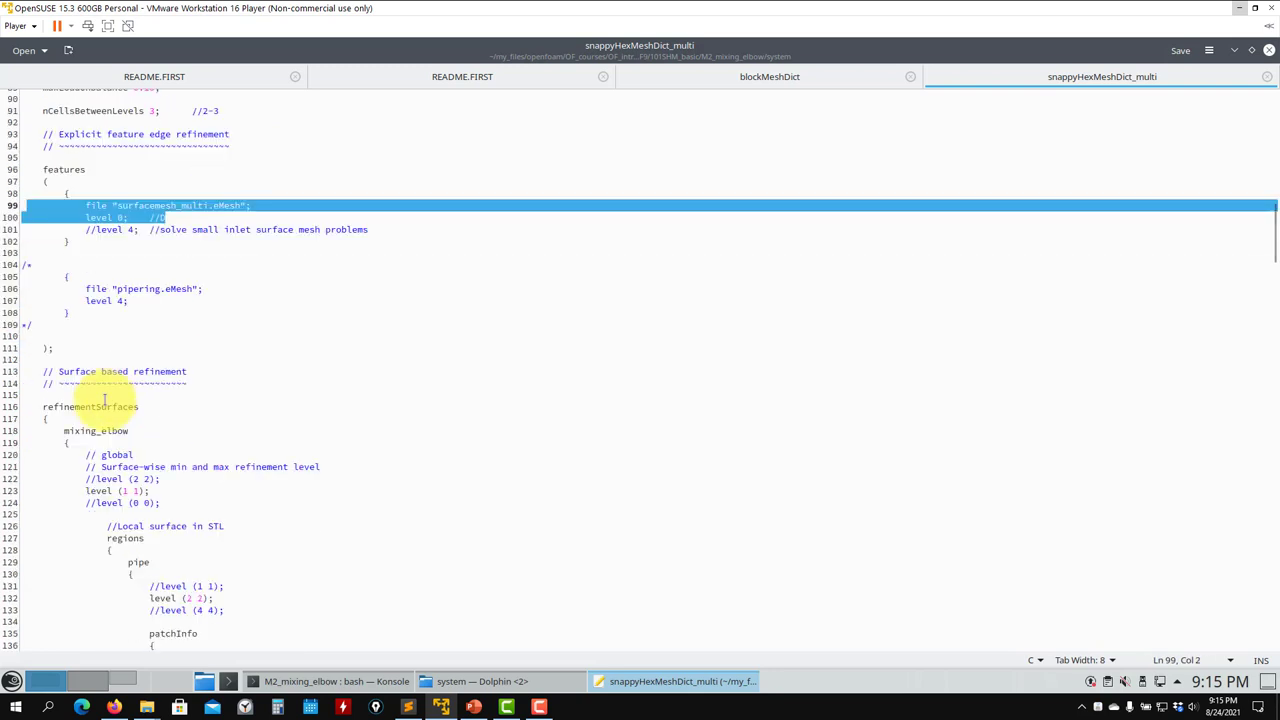
{"action": "scroll", "coordinate": [112, 400], "scroll_direction": "down", "scroll_amount": 2}
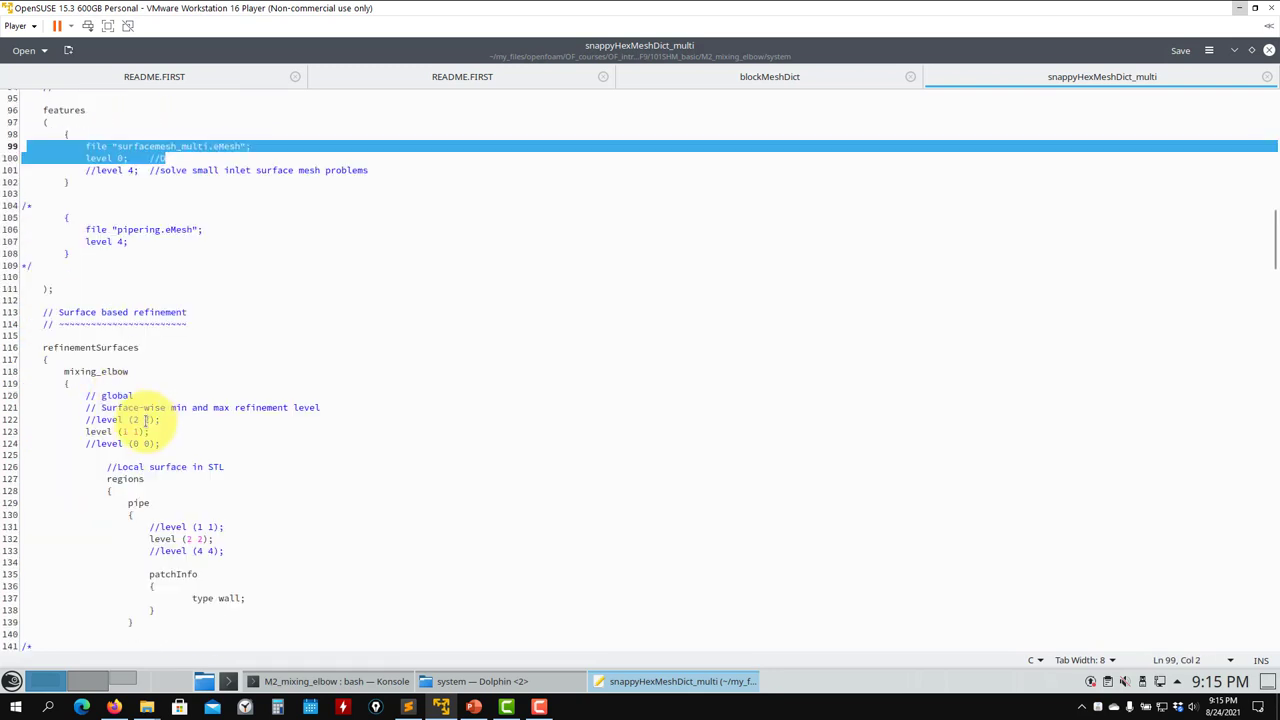
{"action": "scroll", "coordinate": [120, 410], "scroll_direction": "down", "scroll_amount": 3}
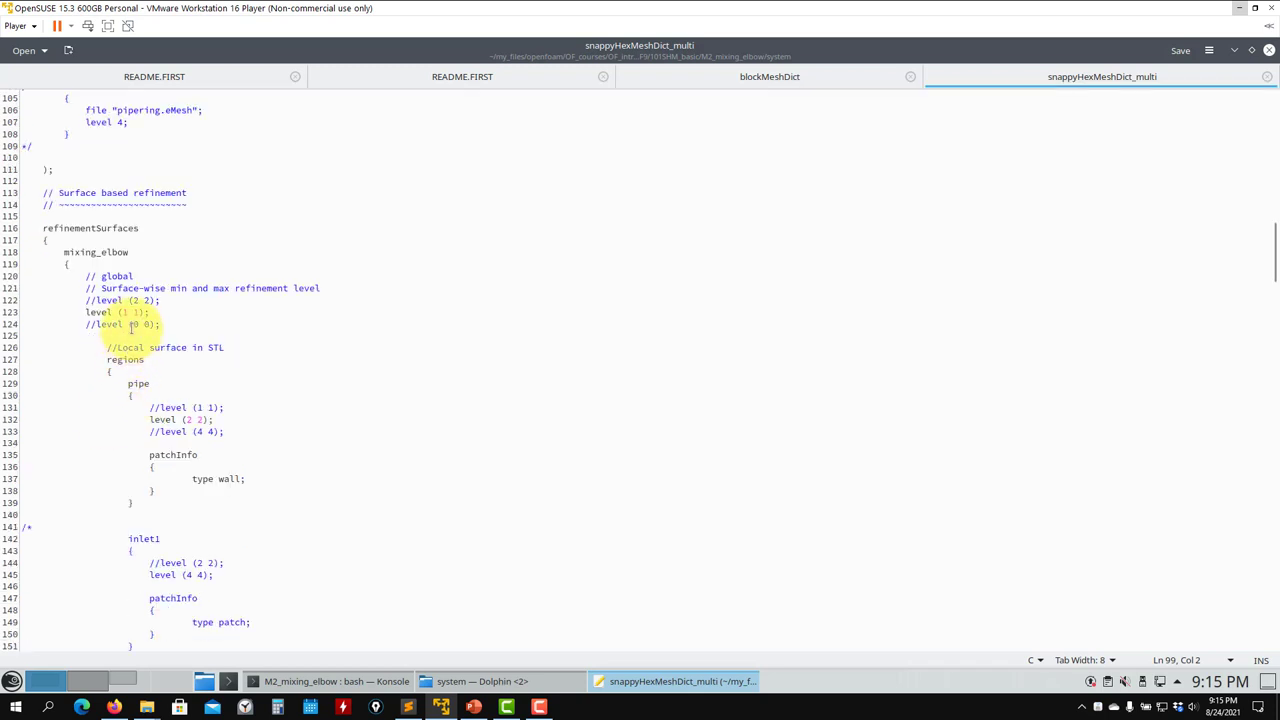
{"action": "left_click_drag", "start_coordinate": [150, 312], "coordinate": [51, 314]}
{"action": "left_click_drag", "start_coordinate": [124, 383], "coordinate": [203, 408]}
{"action": "scroll", "coordinate": [246, 446], "scroll_direction": "down", "scroll_amount": 6}
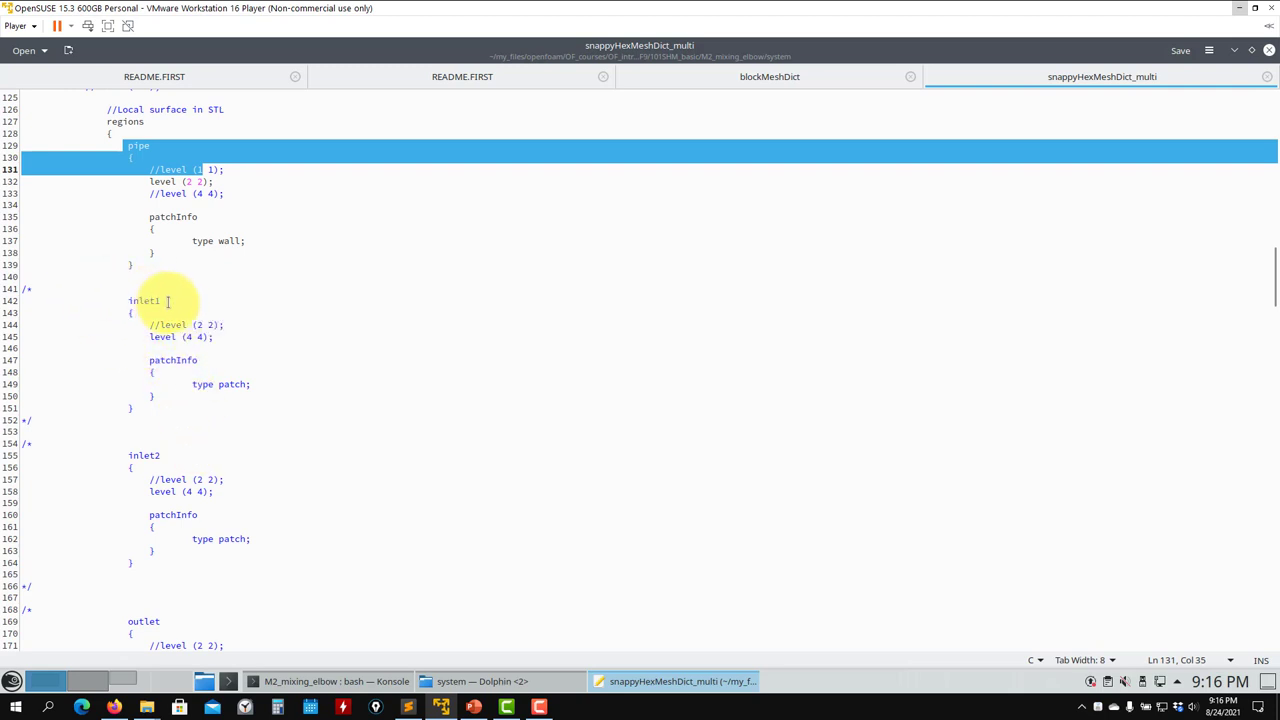
Uncomment the inlet2 surface refinement block in refinementSurfaces and save the dictionary.
{"action": "left_click", "coordinate": [57, 288]}
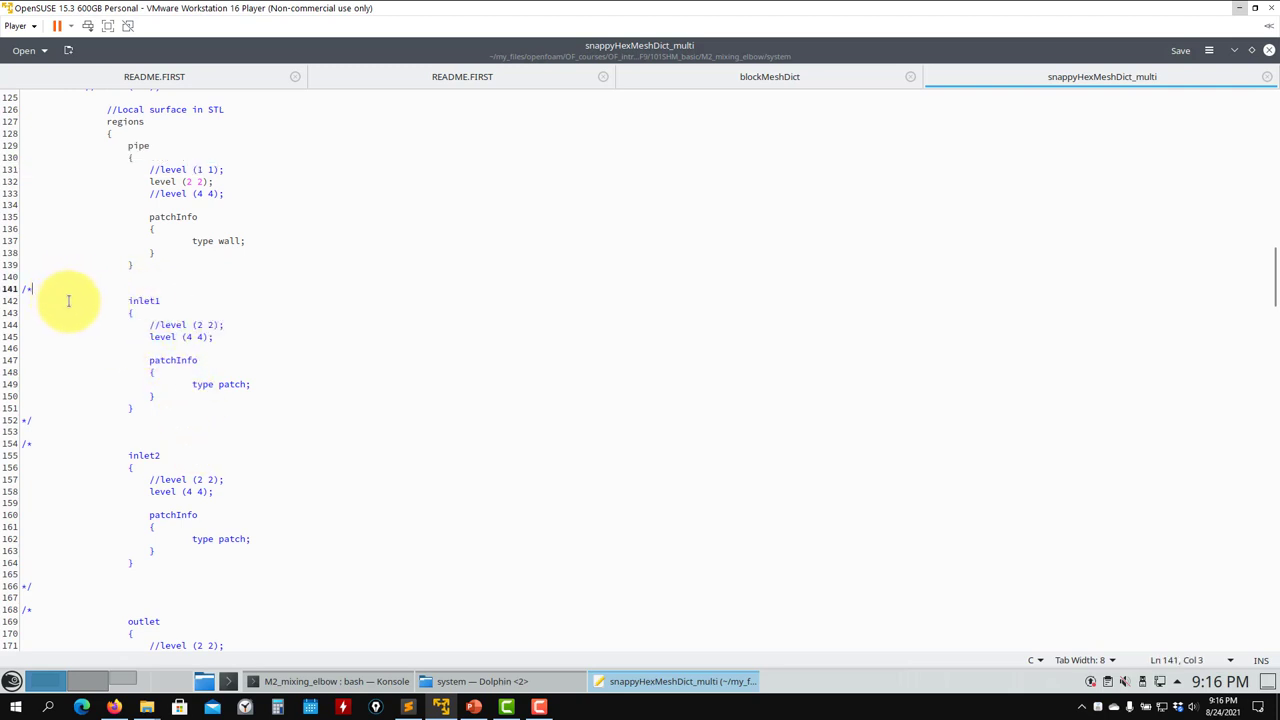
{"action": "scroll", "coordinate": [132, 450], "scroll_direction": "down", "scroll_amount": 3}
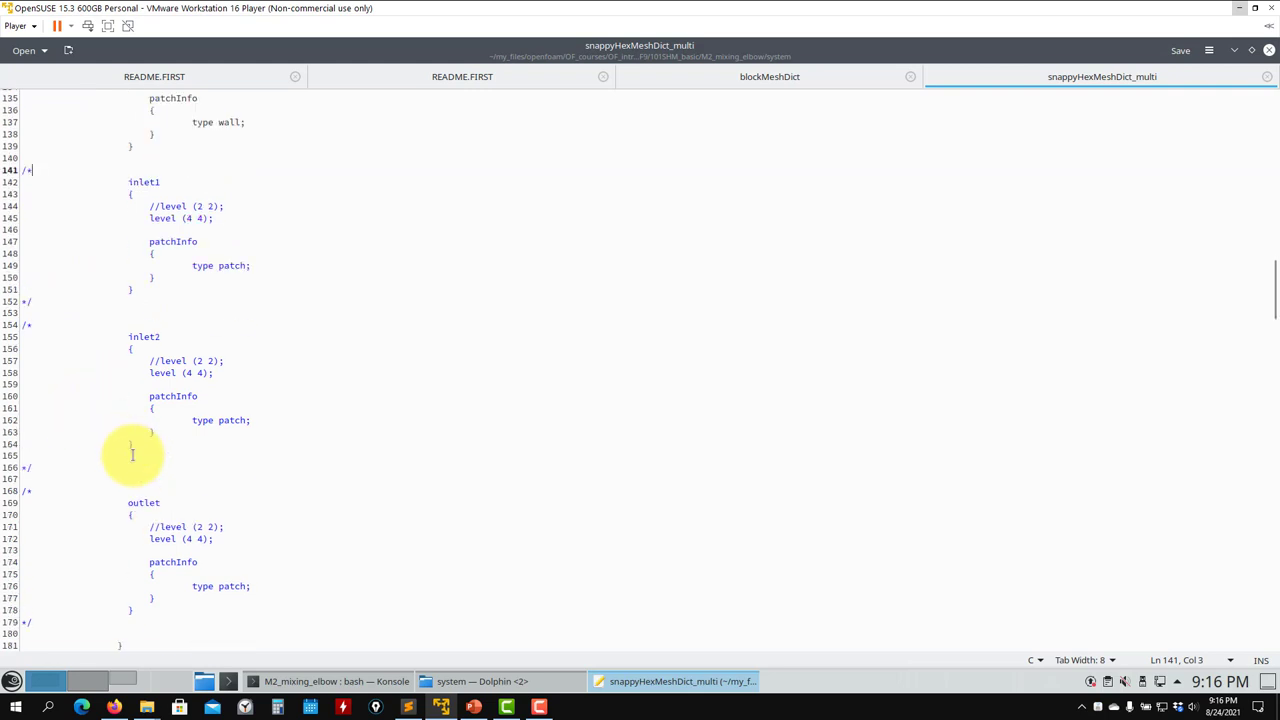
{"action": "left_click", "coordinate": [49, 323]}
{"action": "key", "text": "BackSpace"}
{"action": "key", "text": "BackSpace"}
{"action": "left_click", "coordinate": [40, 464]}
{"action": "key", "text": "BackSpace"}
{"action": "key", "text": "BackSpace"}
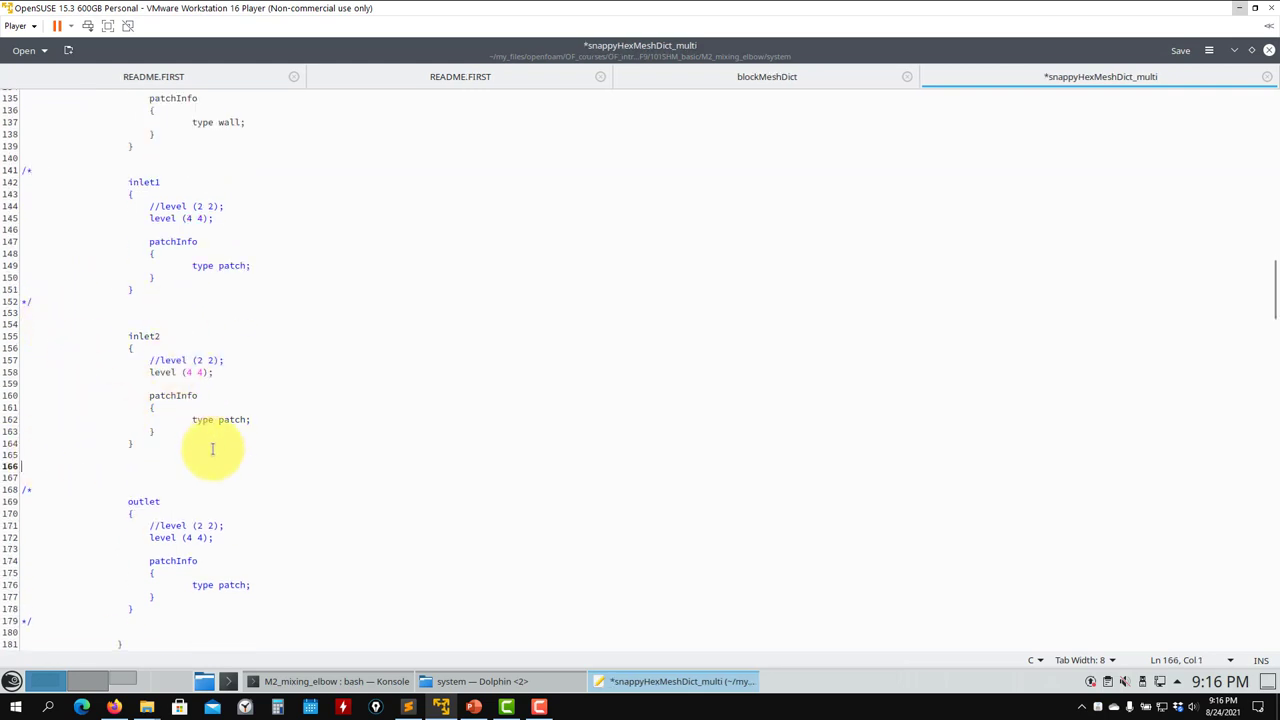
{"action": "key", "text": "ctrl+s"}
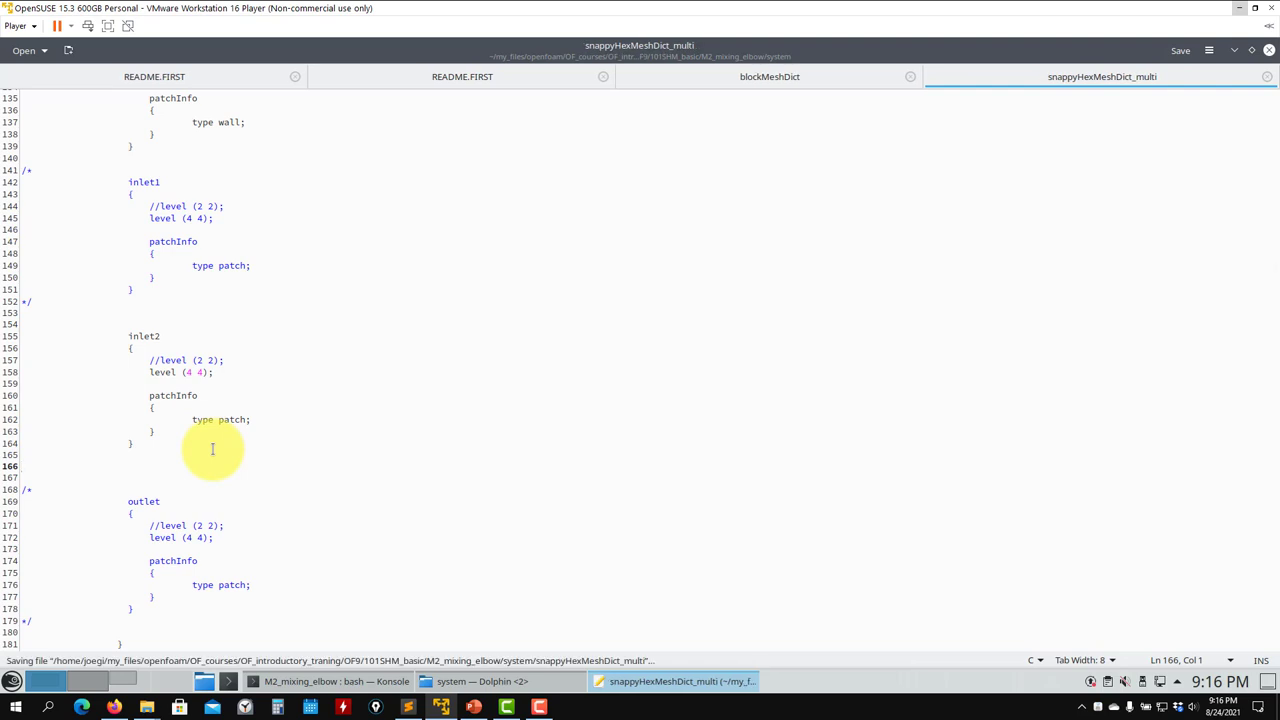
Examine the feature angle and refinementRegions settings, and compare the mixing_elbow region name with the name defined under geometry.
{"action": "scroll", "coordinate": [212, 449], "scroll_direction": "down", "scroll_amount": 10}
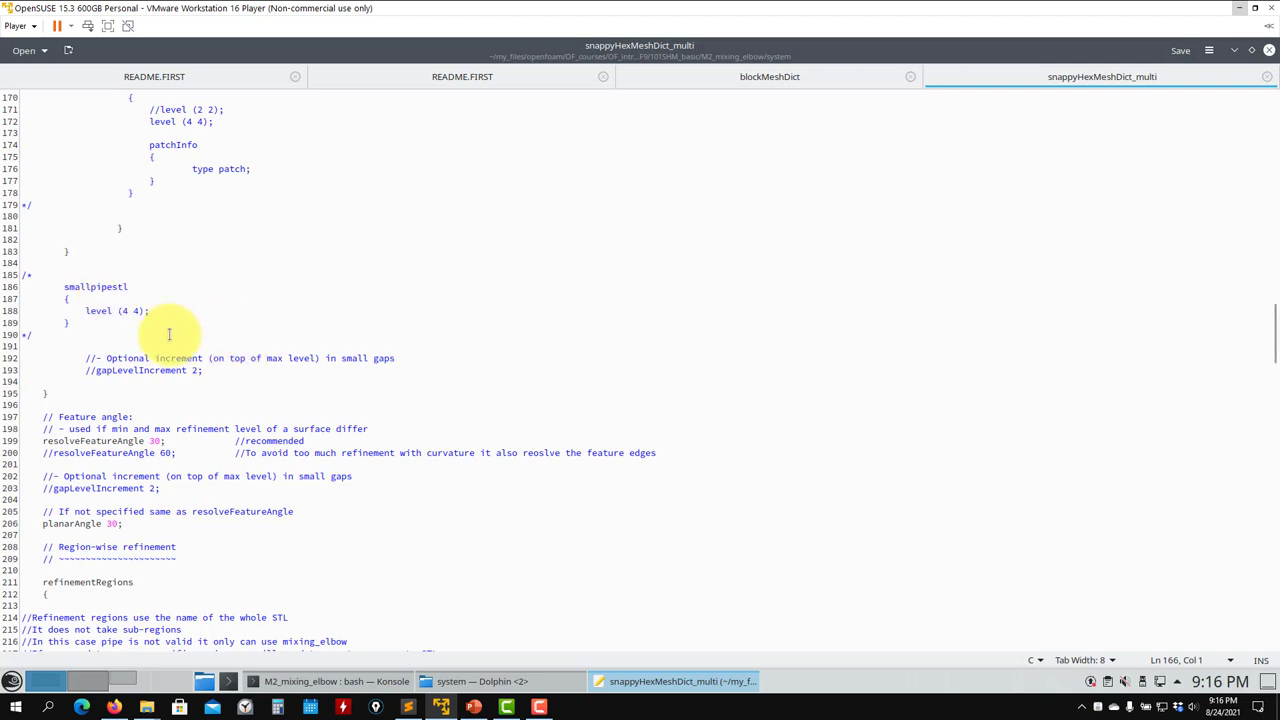
{"action": "scroll", "coordinate": [169, 334], "scroll_direction": "down", "scroll_amount": 13}
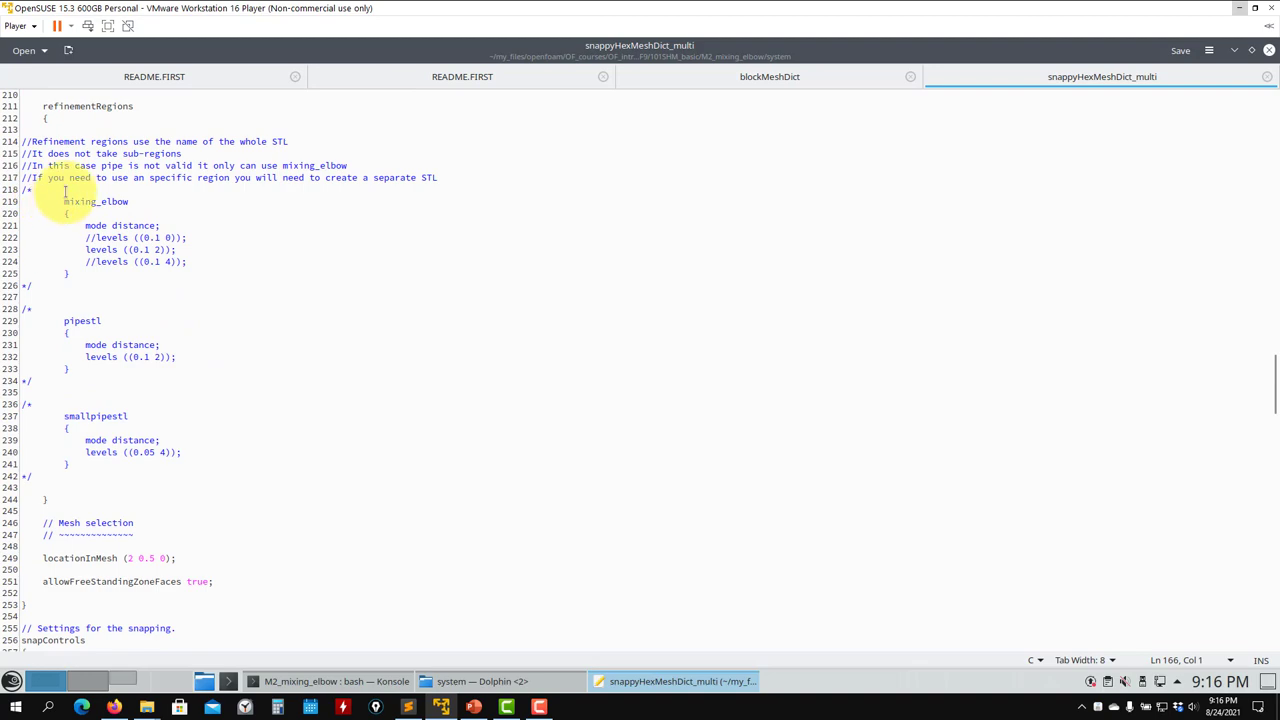
{"action": "left_click", "coordinate": [110, 202]}
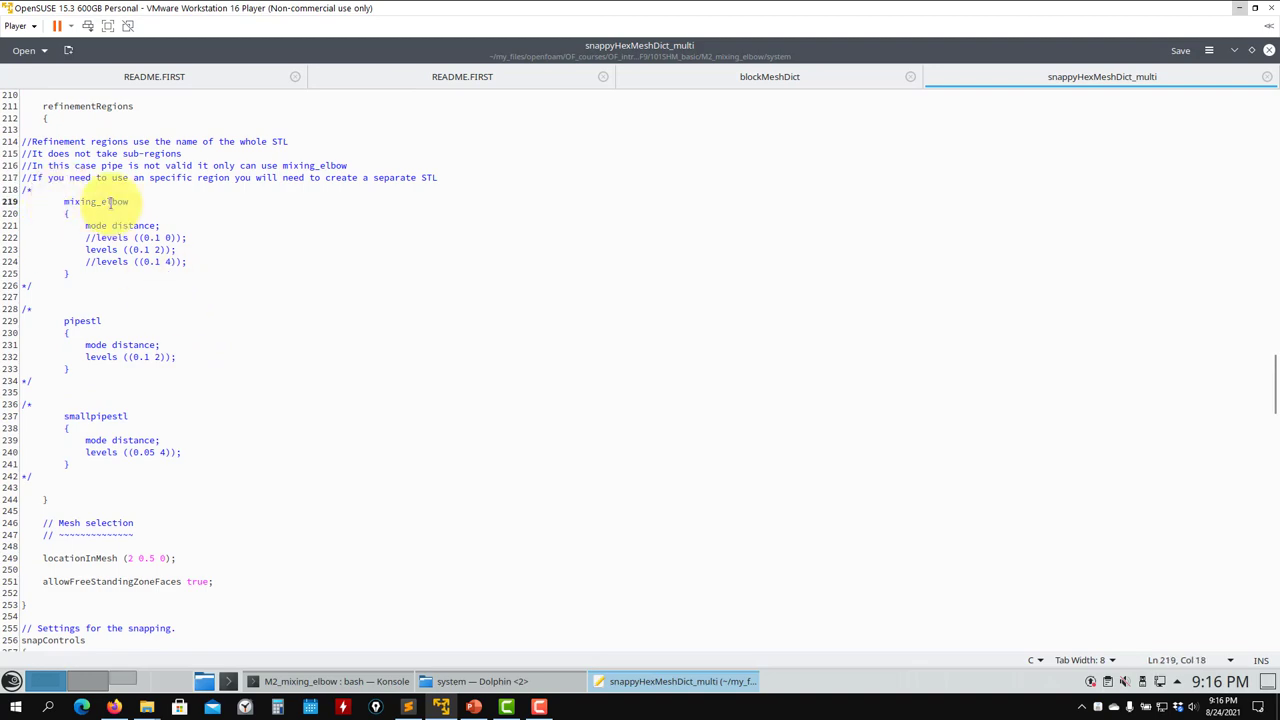
{"action": "scroll", "coordinate": [110, 202], "scroll_direction": "up", "scroll_amount": 20}
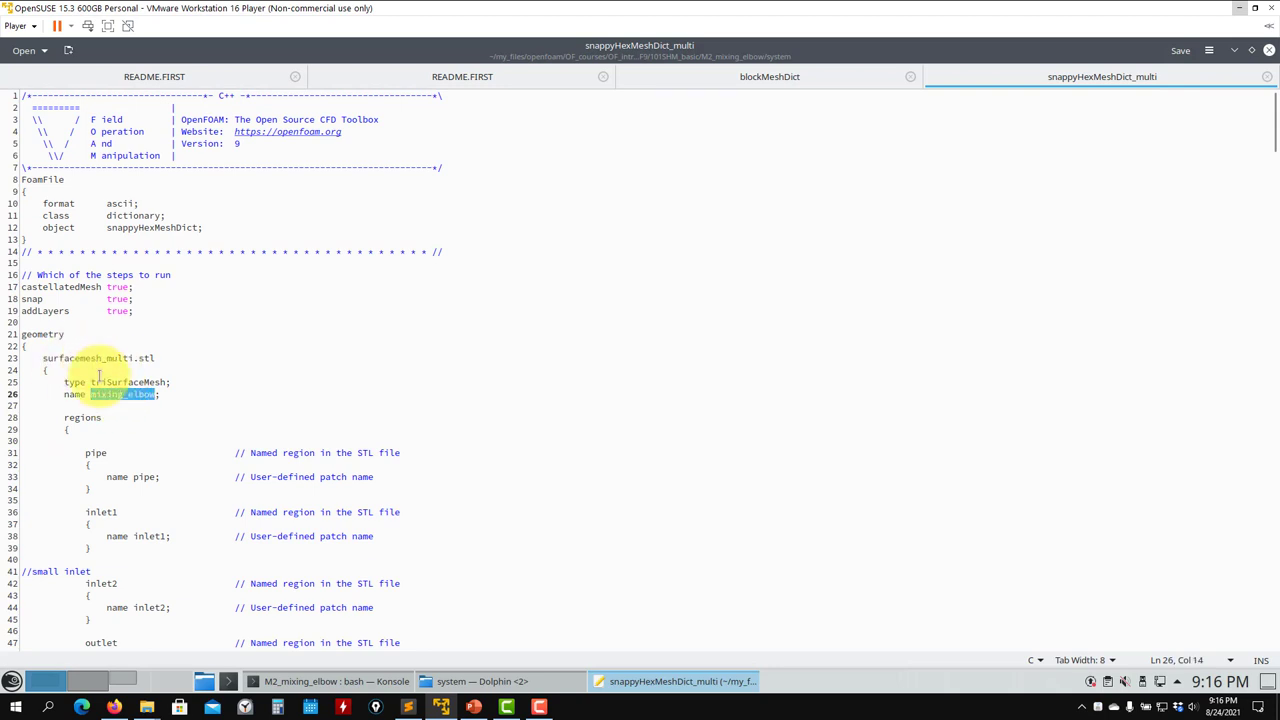
{"action": "scroll", "coordinate": [130, 460], "scroll_direction": "down", "scroll_amount": 20}
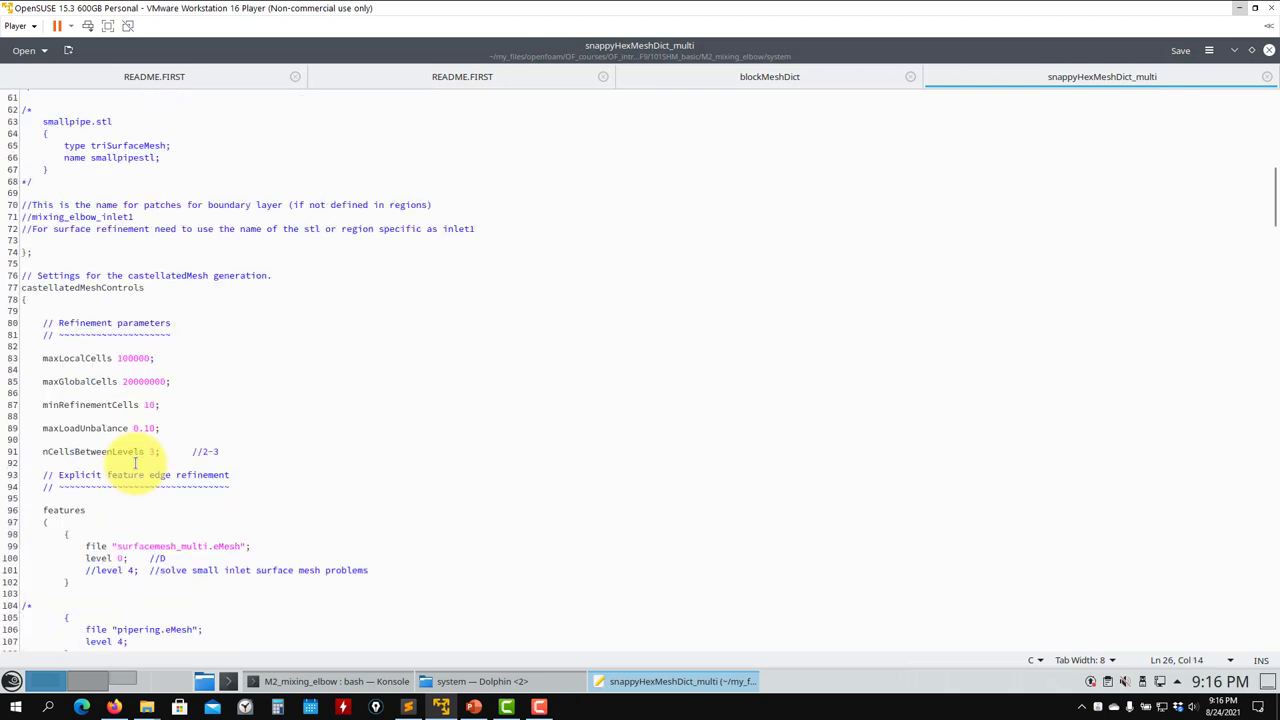
{"action": "scroll", "coordinate": [135, 462], "scroll_direction": "down", "scroll_amount": 20}
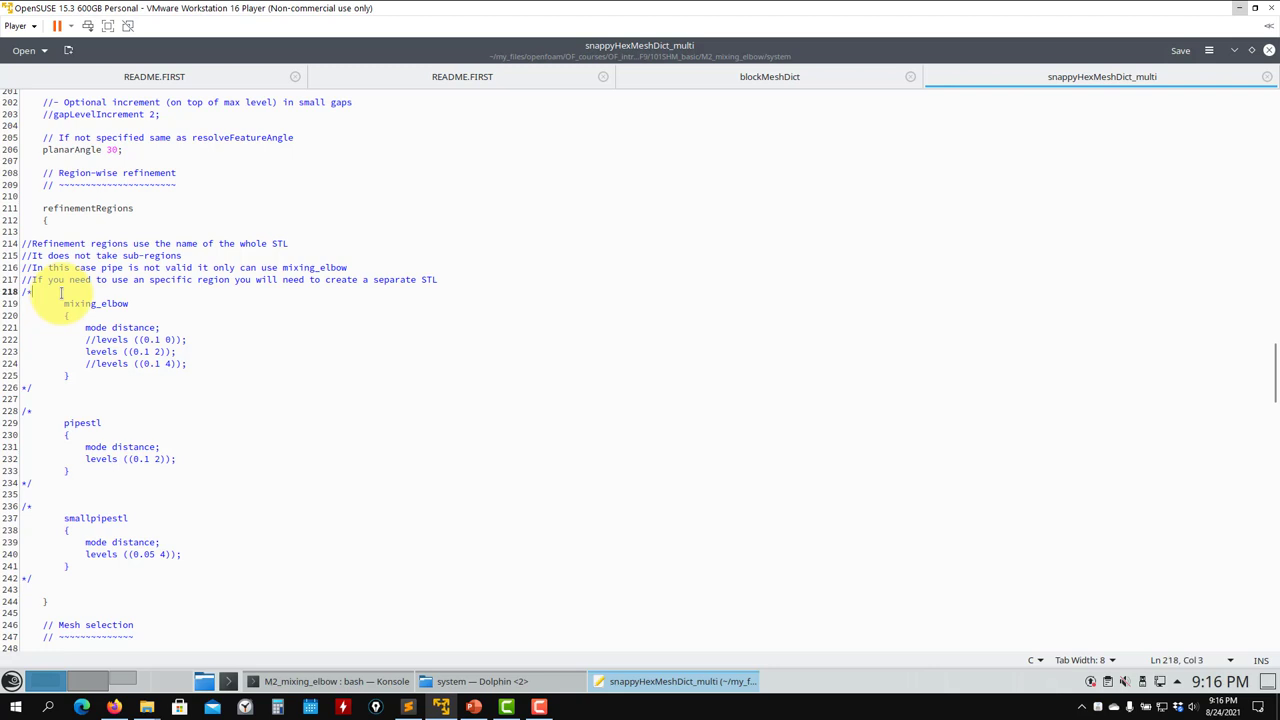
Try uncommenting the mixing_elbow distance refinement block in refinementRegions, and undo the change.
{"action": "key", "text": "BackSpace"}
{"action": "key", "text": "BackSpace"}
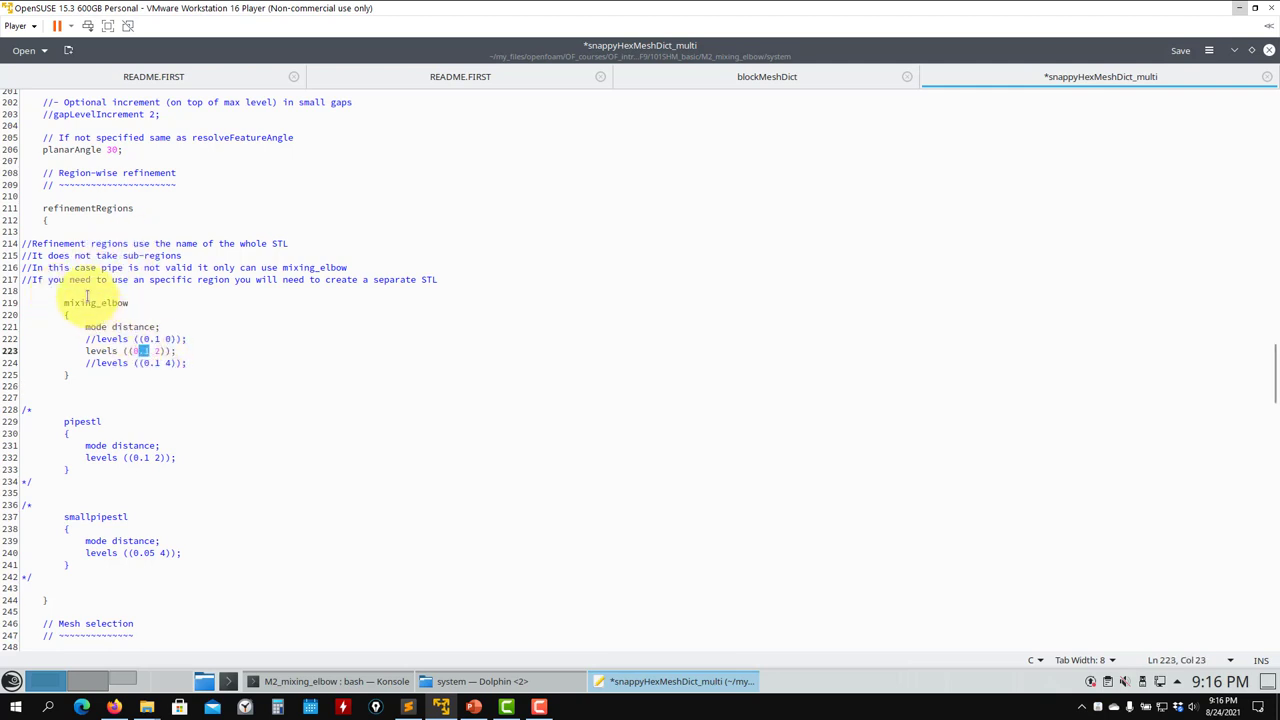
{"action": "key", "text": "ctrl+z"}
{"action": "key", "text": "ctrl+z"}
Review the mesh selection, geometry and inlet2 refinement settings again, and save the dictionary with the inlet2 block uncommented.
{"action": "scroll", "coordinate": [184, 406], "scroll_direction": "down", "scroll_amount": 5}
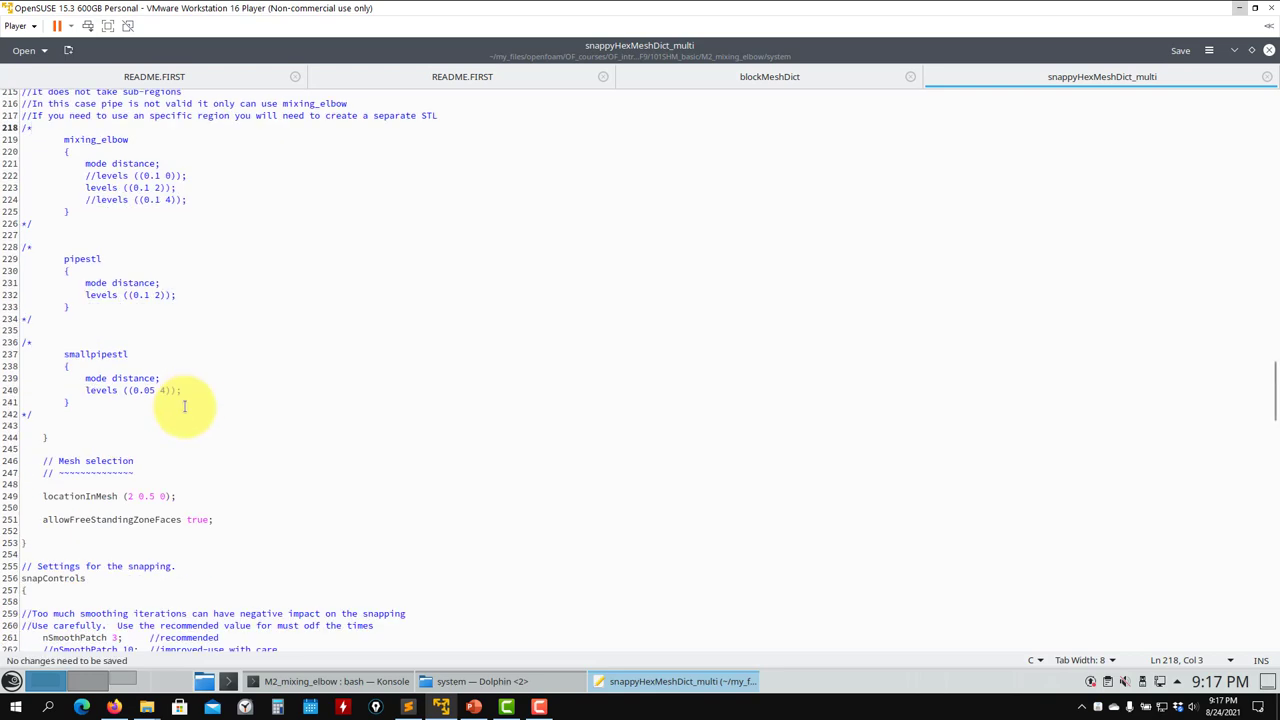
{"action": "scroll", "coordinate": [190, 400], "scroll_direction": "up", "scroll_amount": 20}
{"action": "scroll", "coordinate": [203, 392], "scroll_direction": "up", "scroll_amount": 20}
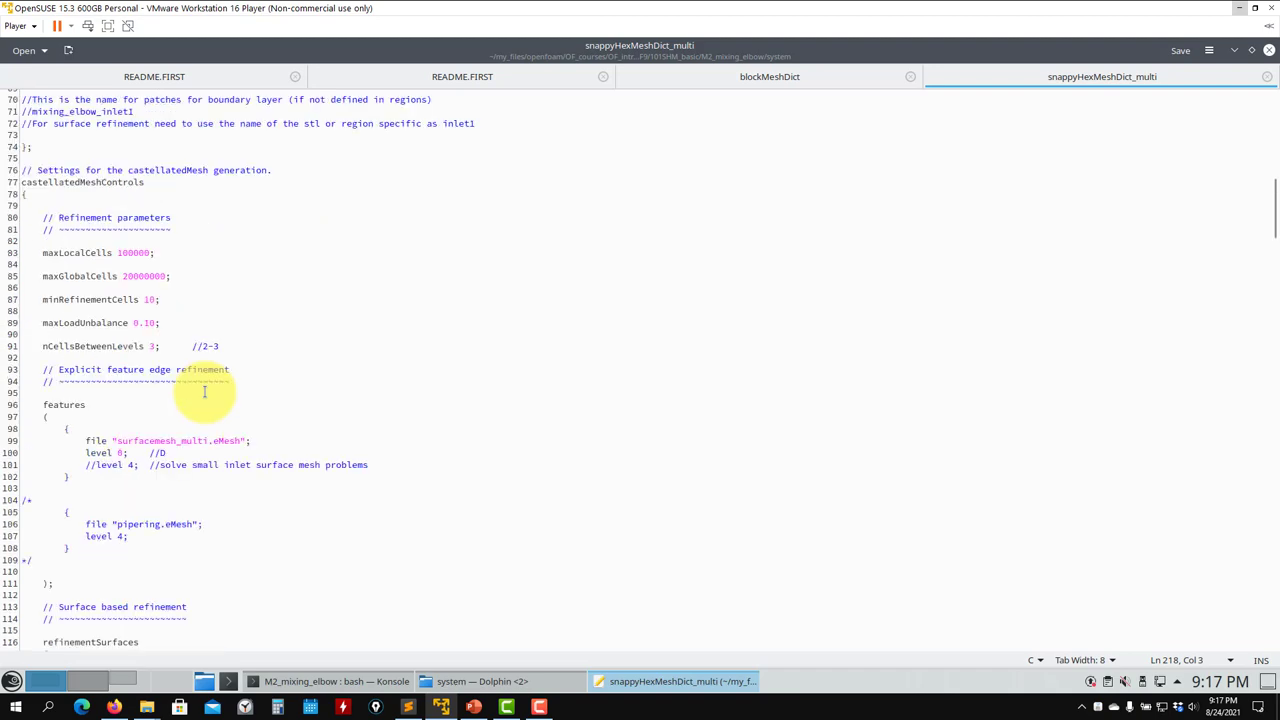
{"action": "scroll", "coordinate": [204, 392], "scroll_direction": "up", "scroll_amount": 18}
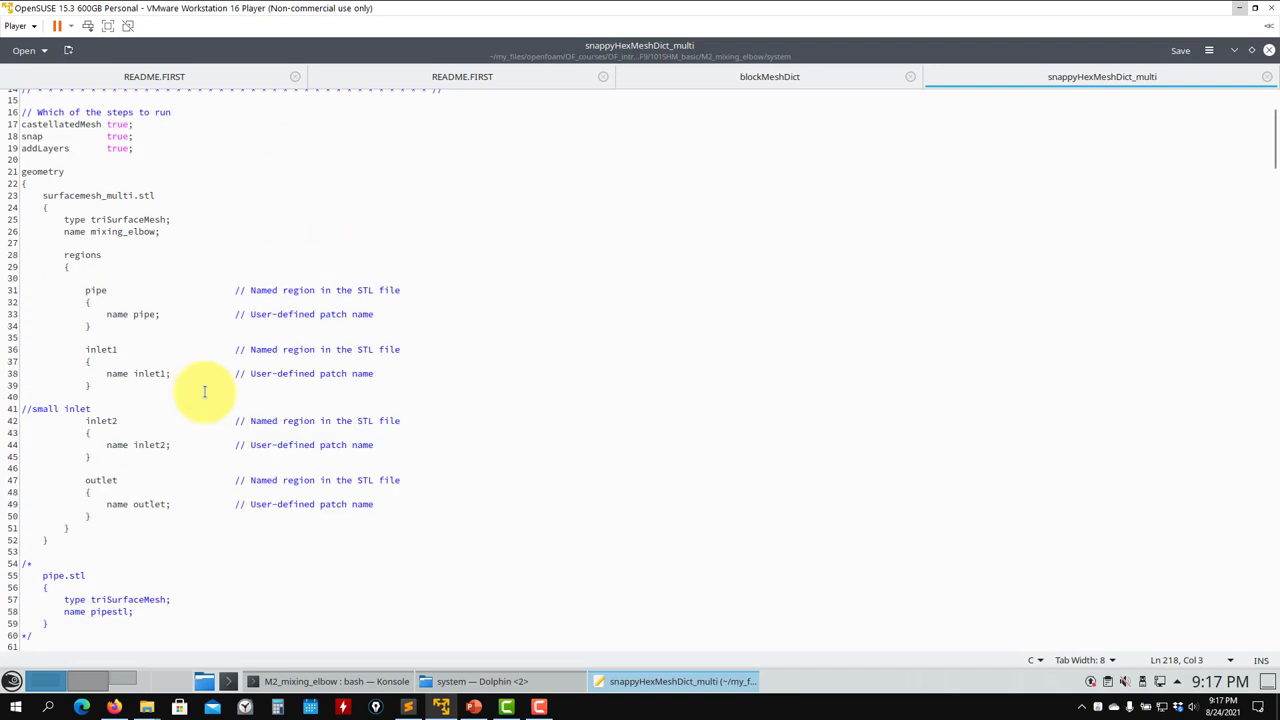
{"action": "scroll", "coordinate": [204, 392], "scroll_direction": "down", "scroll_amount": 7}
{"action": "key", "text": "ctrl+z"}
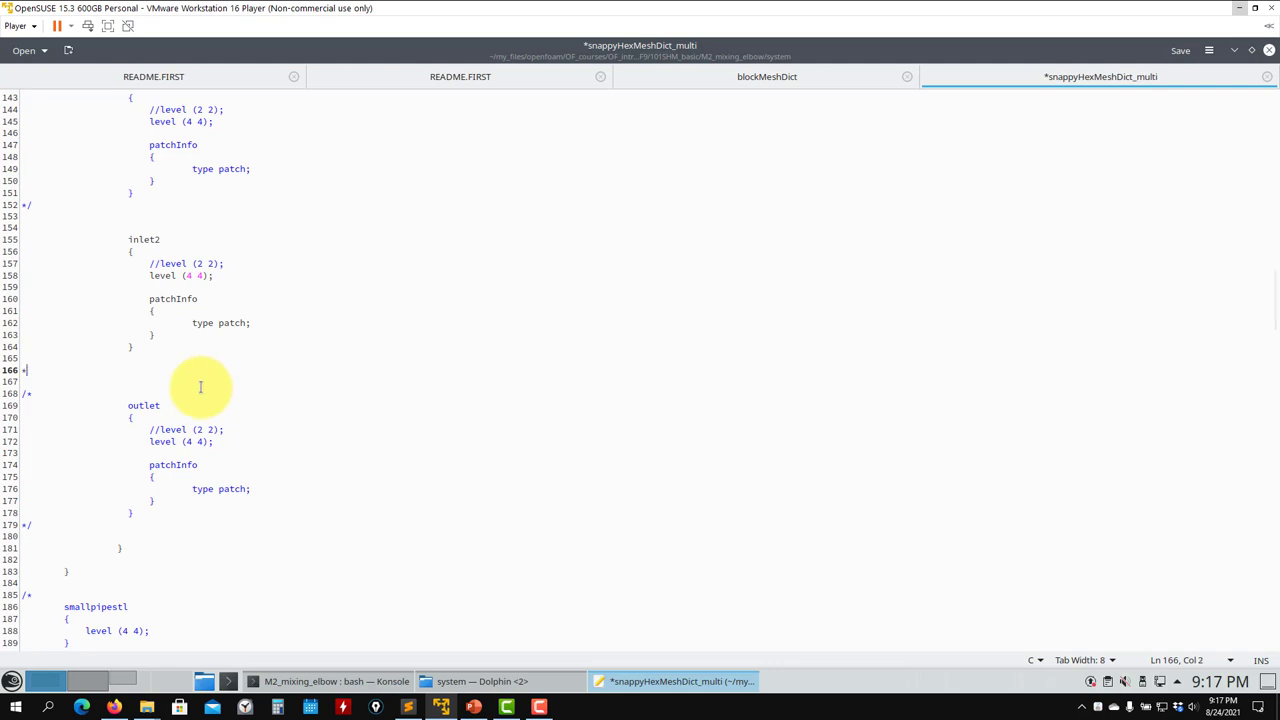
{"action": "key", "text": "ctrl+s"}
Run sh run_mesh_multiple_surfaces.sh in the Konsole terminal and return to the open dictionary in the text editor.
{"action": "left_click", "coordinate": [336, 681]}
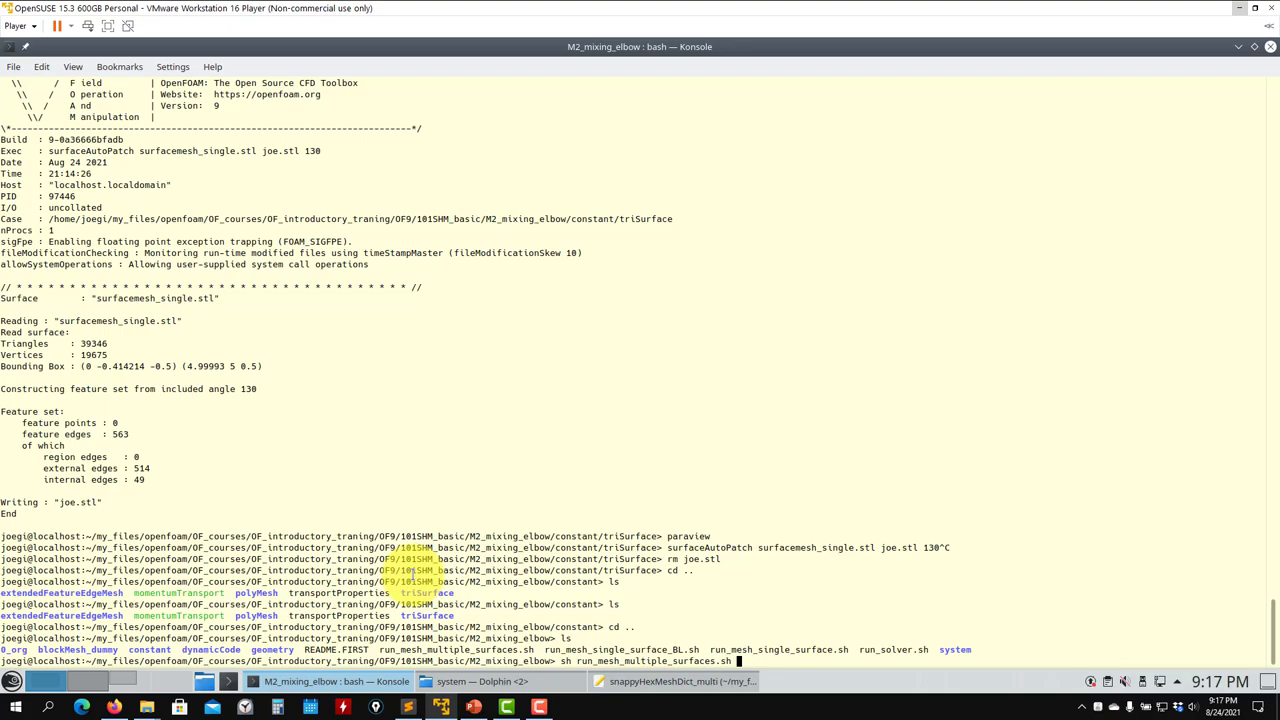
{"action": "key", "text": "Return"}
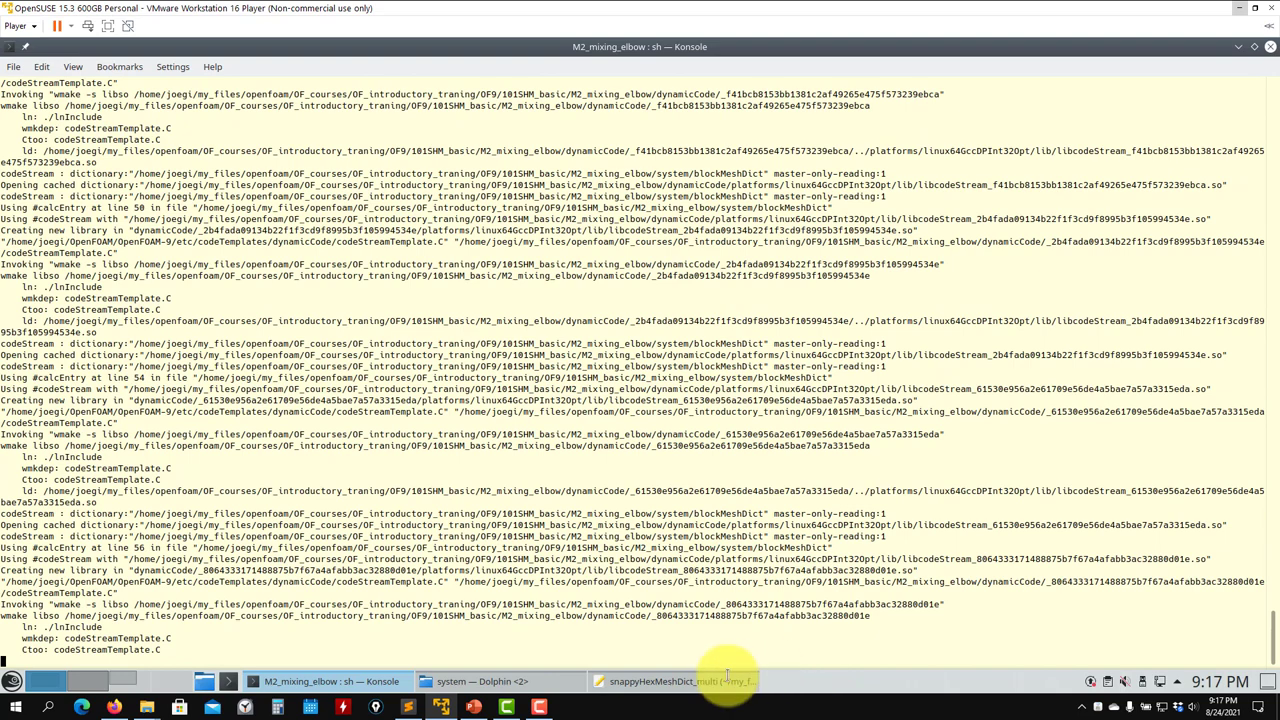
{"action": "left_click", "coordinate": [680, 681]}
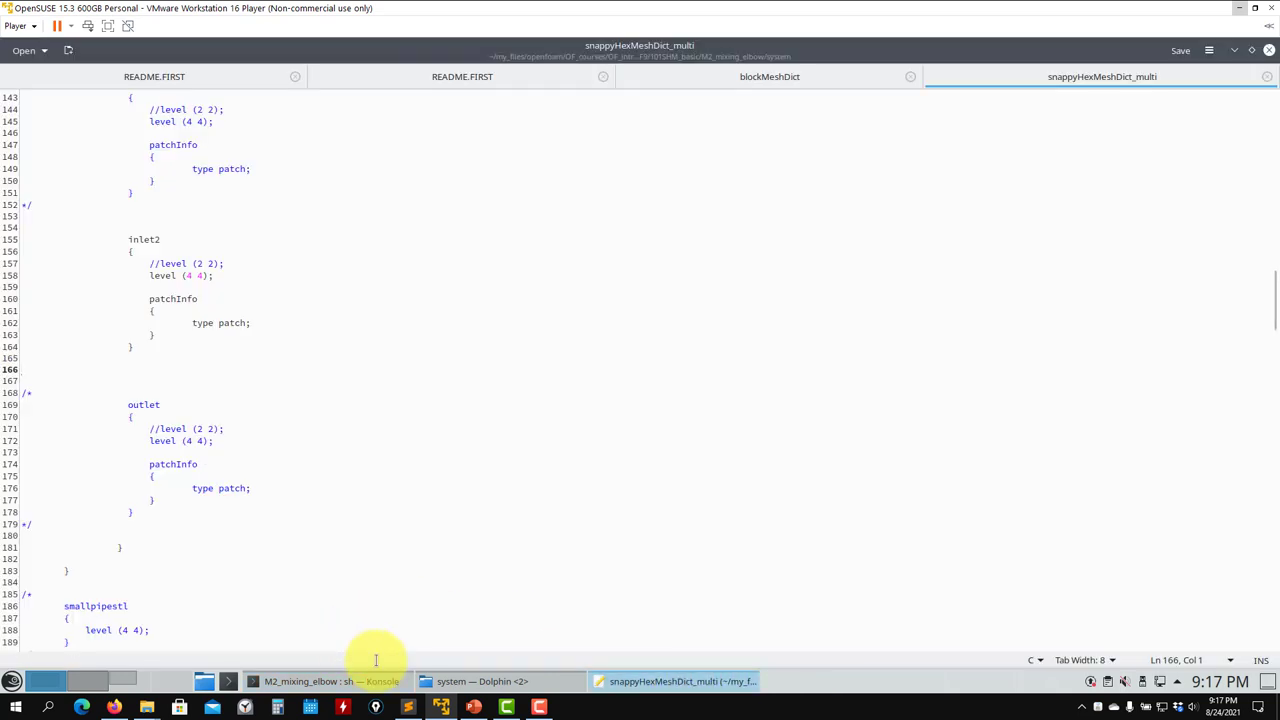
Open run_mesh_multiple_surfaces.sh from the M2_mixing_elbow case folder in the text editor.
{"action": "left_click", "coordinate": [480, 681]}
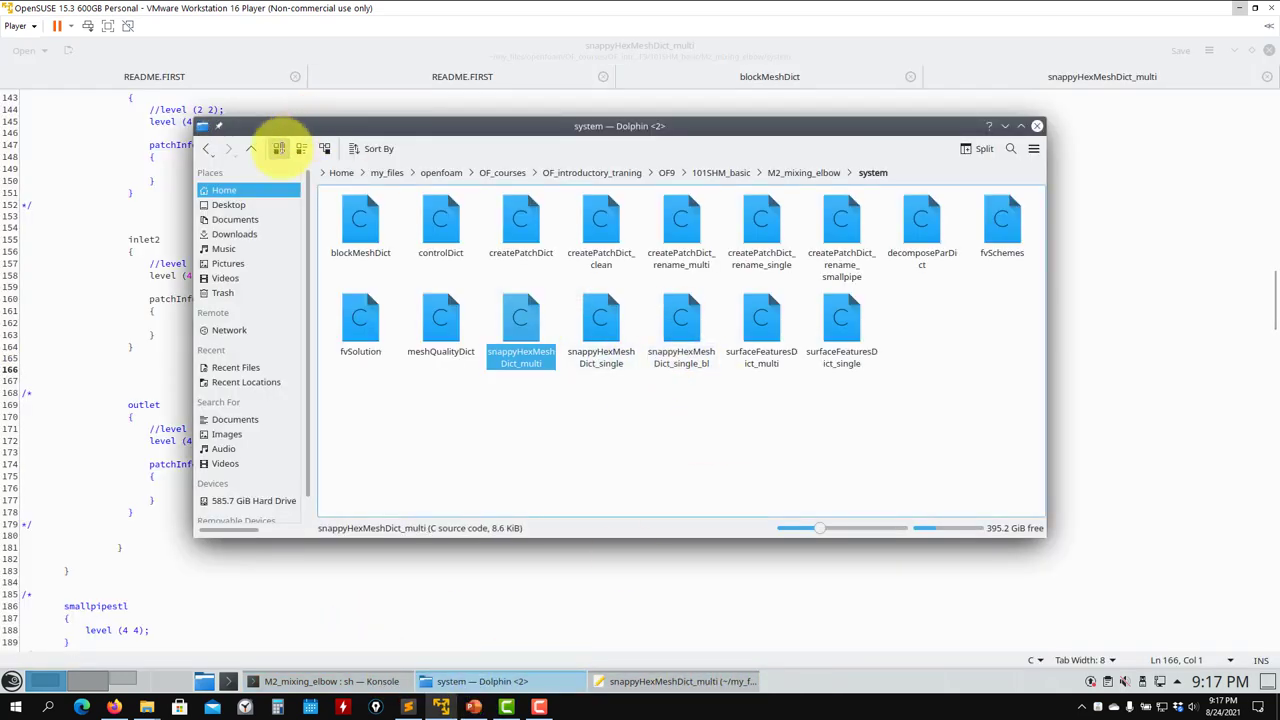
{"action": "left_click", "coordinate": [251, 149]}
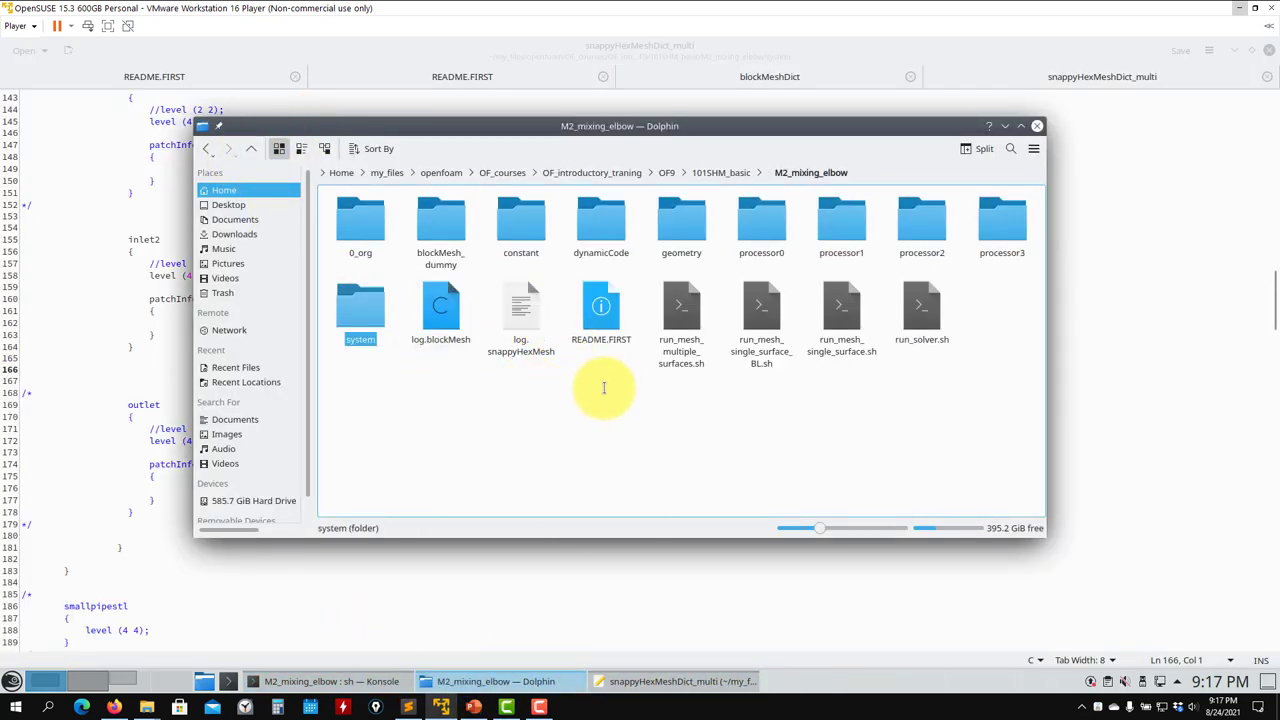
{"action": "left_click_drag", "start_coordinate": [681, 310], "coordinate": [1109, 363]}
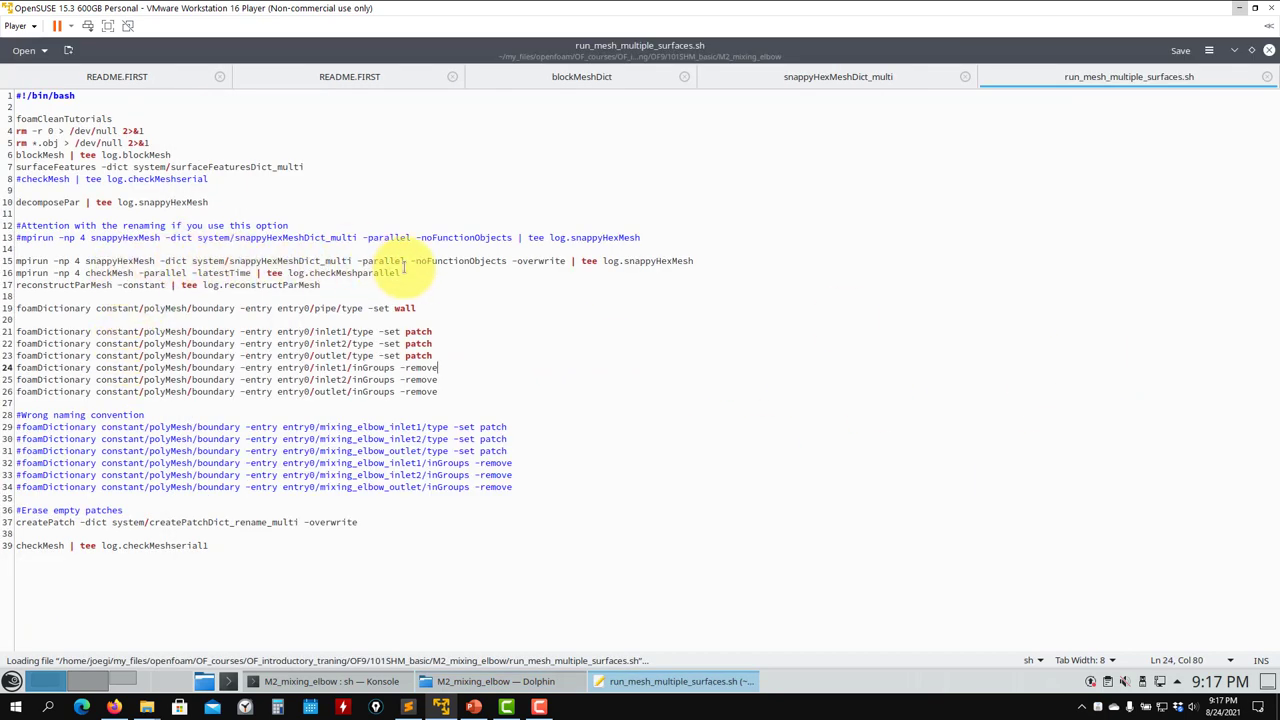
Examine the parallel snappyHexMesh commands with and without -overwrite, and the foamDictionary lines that set the boundary patch types.
{"action": "triple_click", "coordinate": [535, 261]}
{"action": "left_click", "coordinate": [535, 261]}
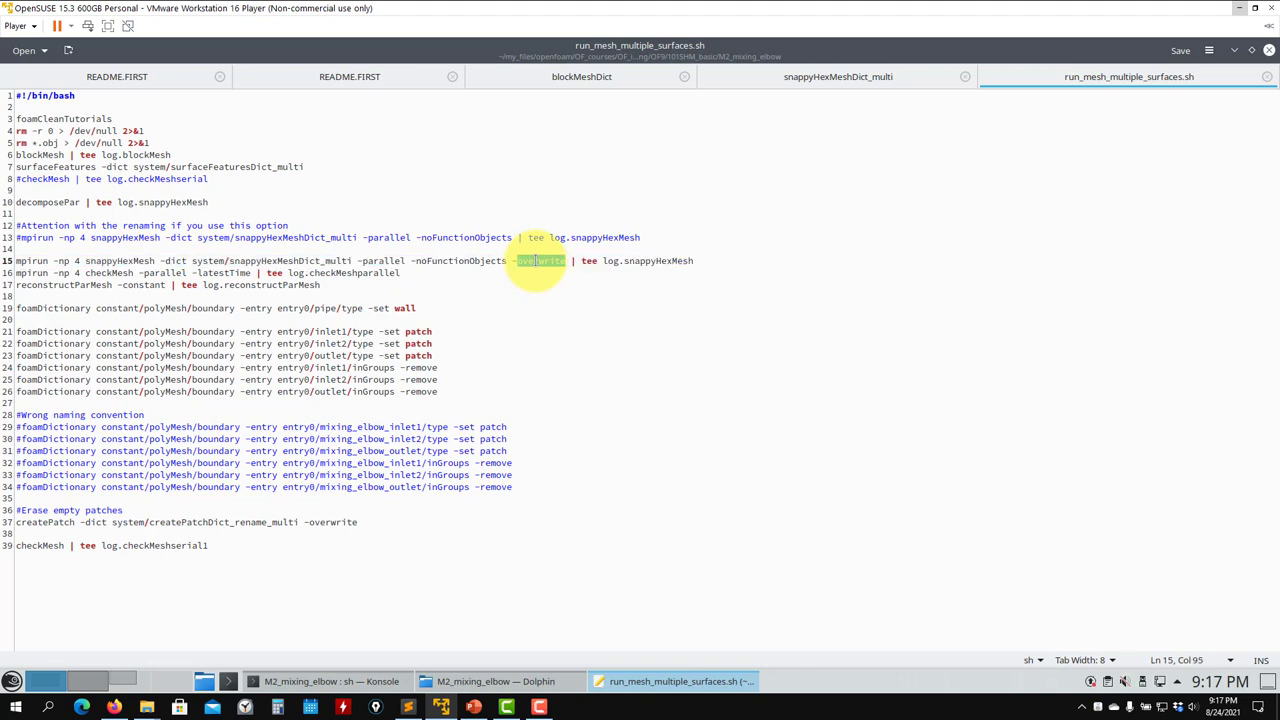
{"action": "triple_click", "coordinate": [535, 261]}
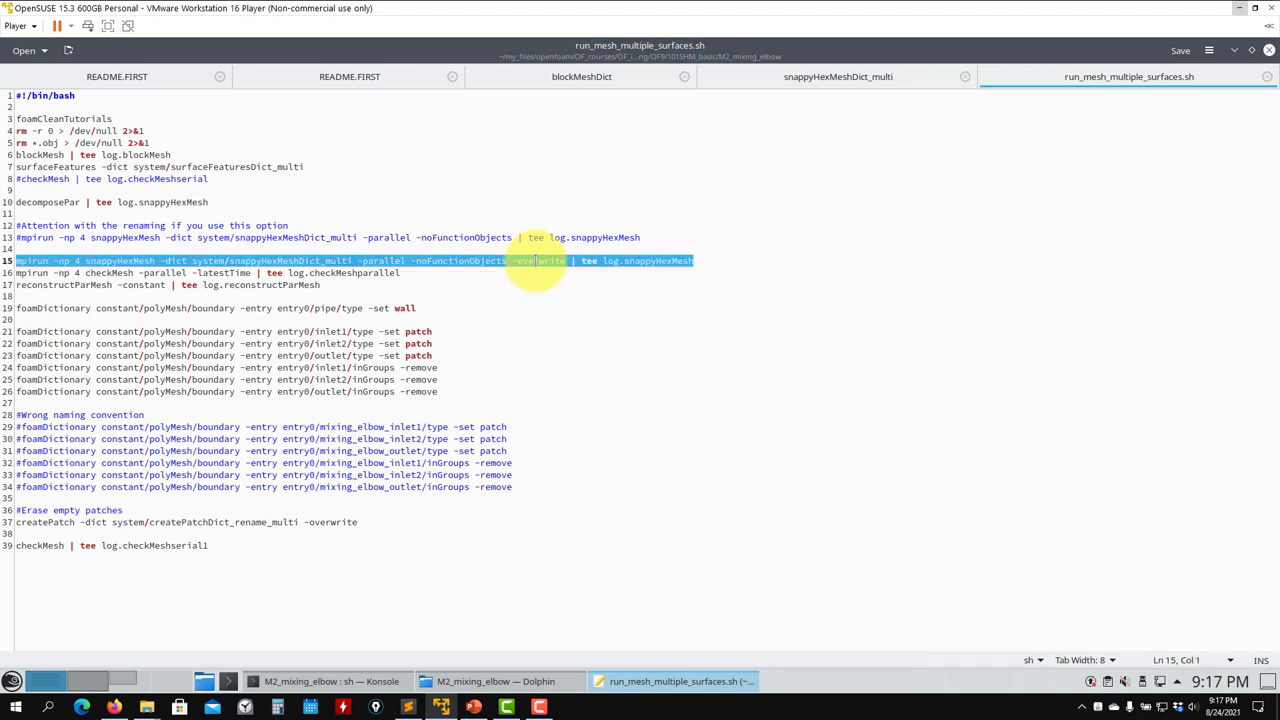
{"action": "left_click", "coordinate": [391, 237]}
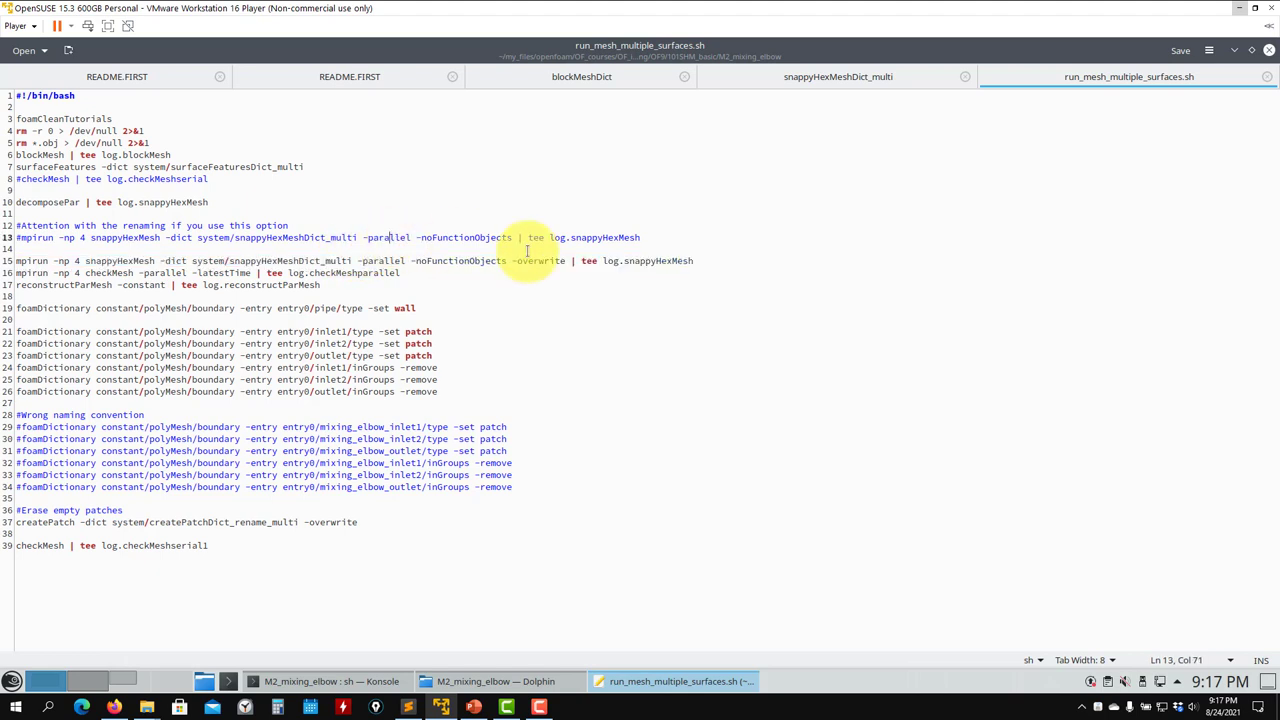
{"action": "left_click_drag", "start_coordinate": [457, 391], "coordinate": [10, 308]}
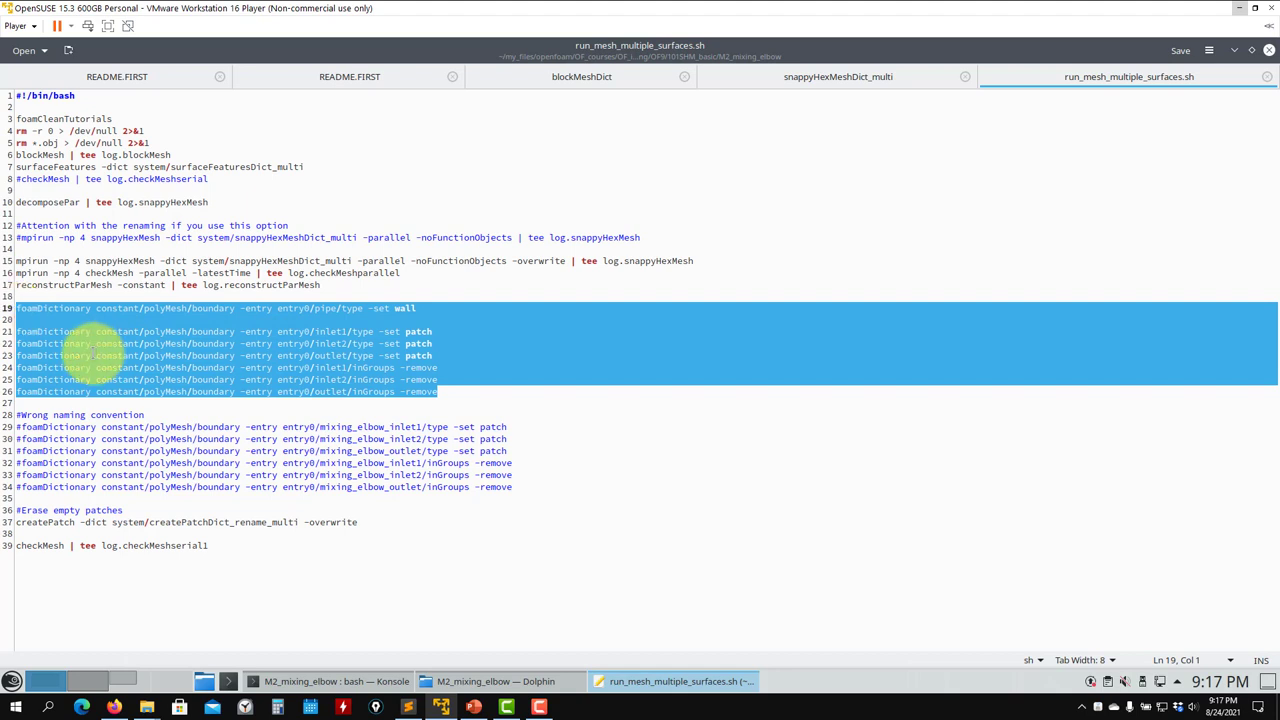
{"action": "left_click", "coordinate": [452, 378]}
Review the meshing output in the Konsole terminal, going back from the final checkMesh report to the pipe layer summary.
{"action": "left_click", "coordinate": [1233, 51]}
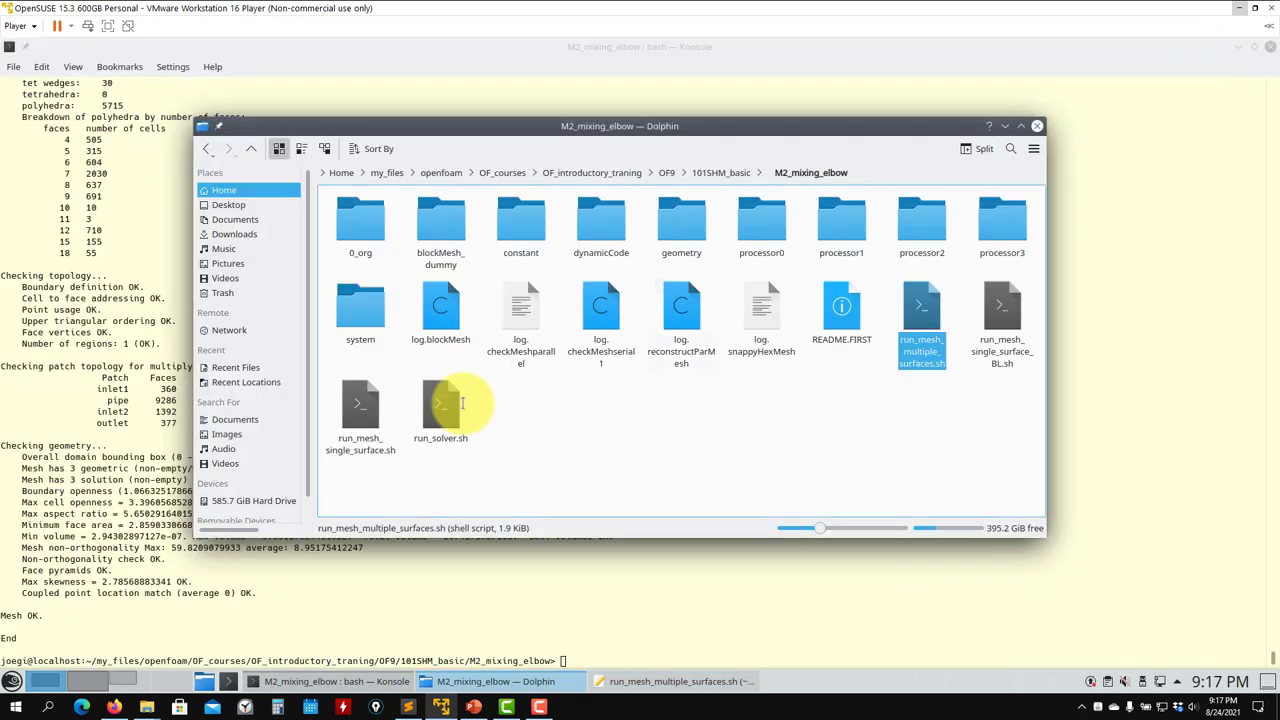
{"action": "left_click", "coordinate": [155, 482]}
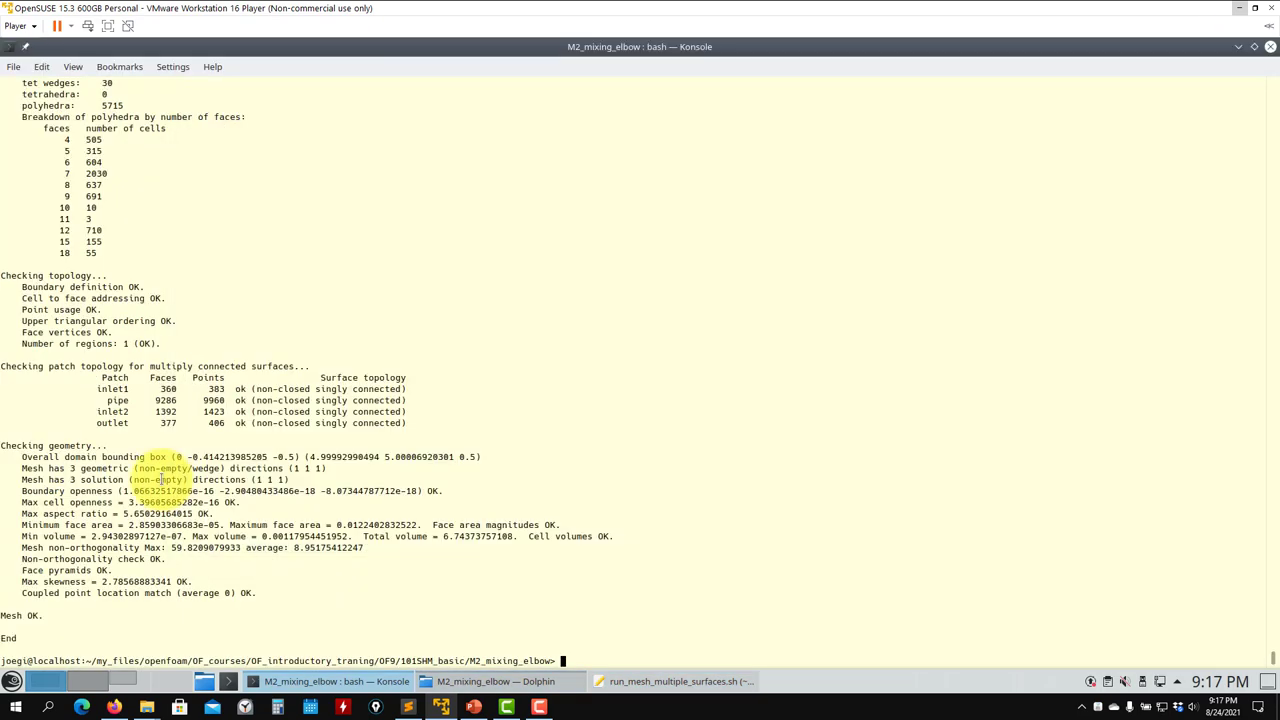
{"action": "scroll", "coordinate": [185, 468], "scroll_direction": "up", "scroll_amount": 20}
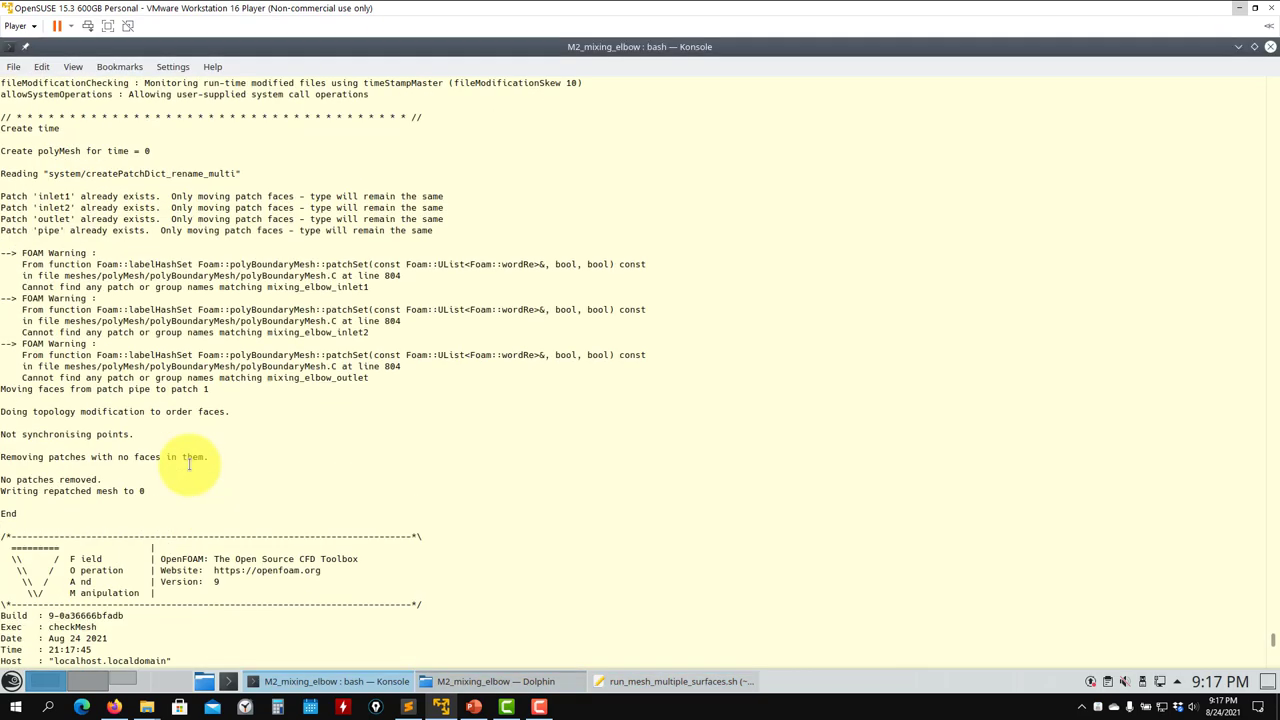
{"action": "scroll", "coordinate": [190, 465], "scroll_direction": "up", "scroll_amount": 20}
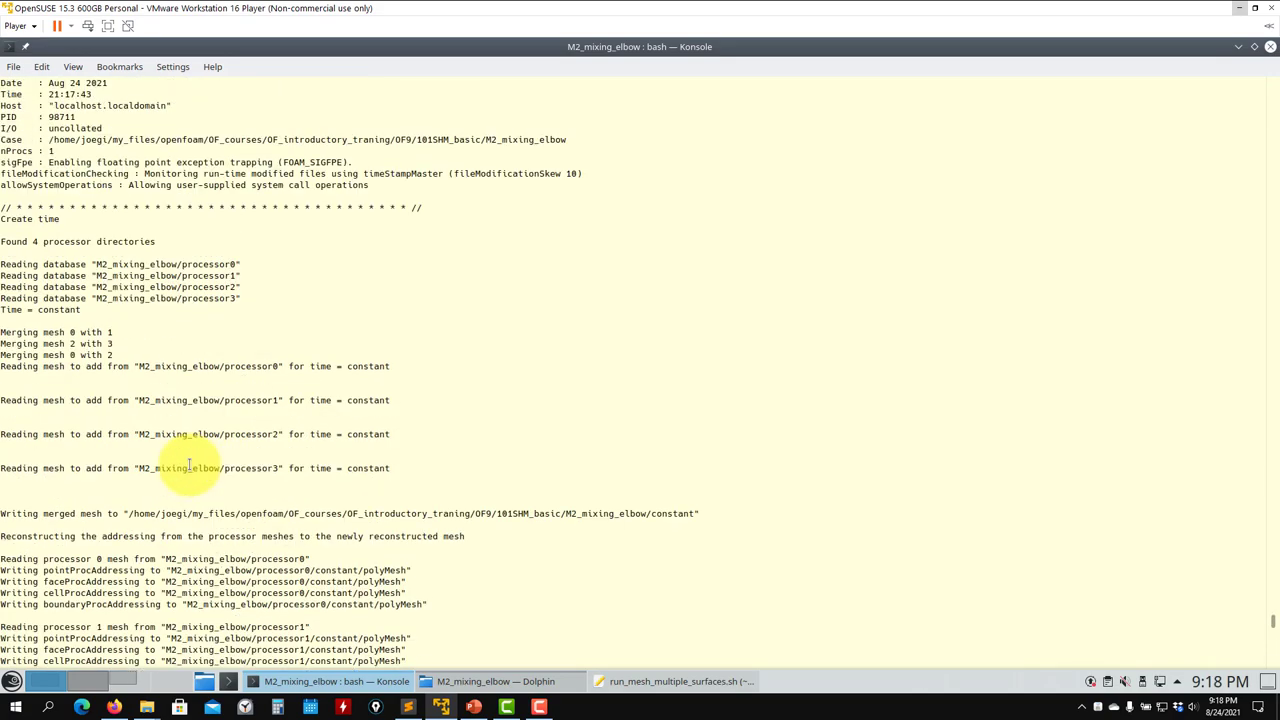
{"action": "scroll", "coordinate": [189, 465], "scroll_direction": "up", "scroll_amount": 20}
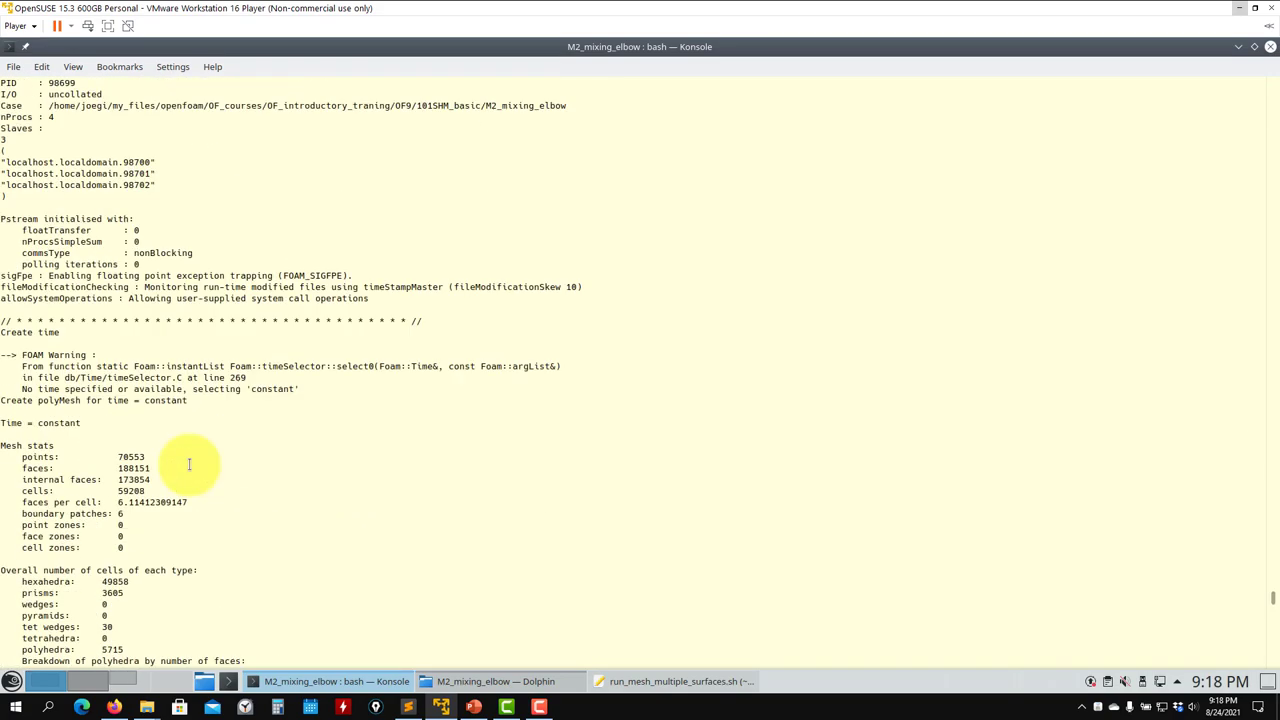
{"action": "scroll", "coordinate": [188, 465], "scroll_direction": "up", "scroll_amount": 20}
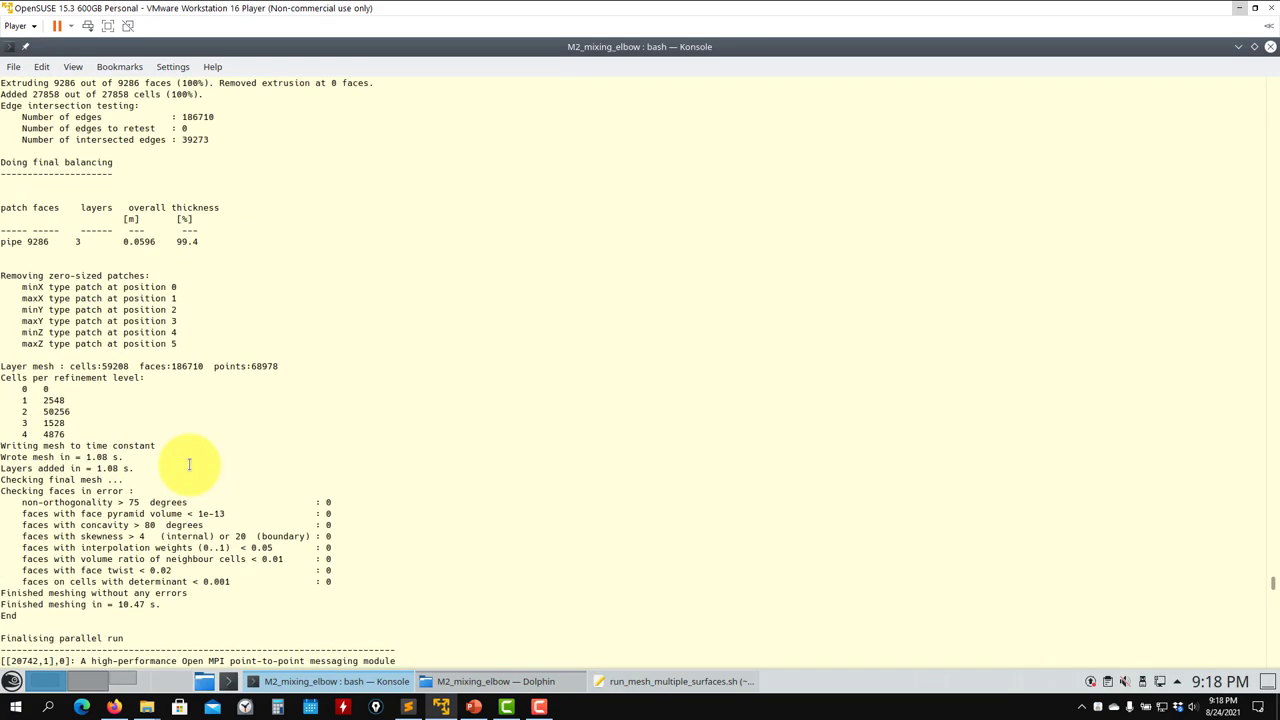
{"action": "left_click_drag", "start_coordinate": [212, 480], "coordinate": [13, 481]}
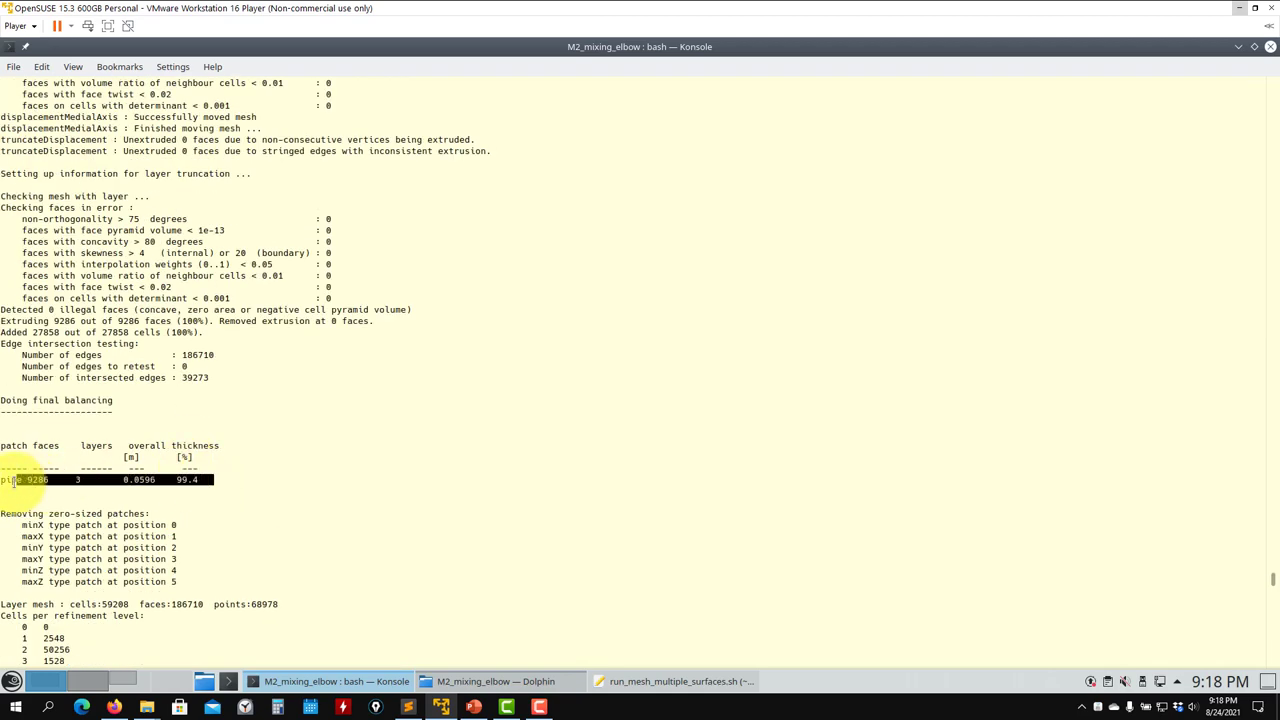
{"action": "key", "text": "Return"}
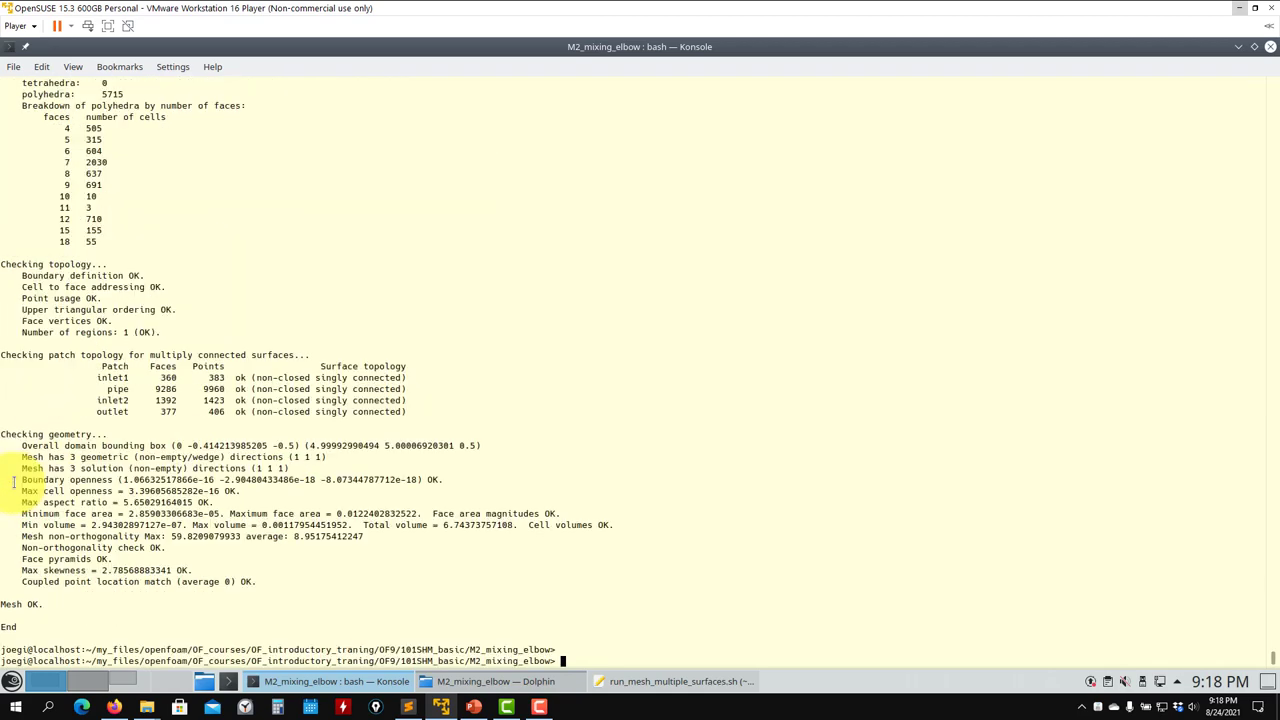
{"action": "key", "text": "Return"}
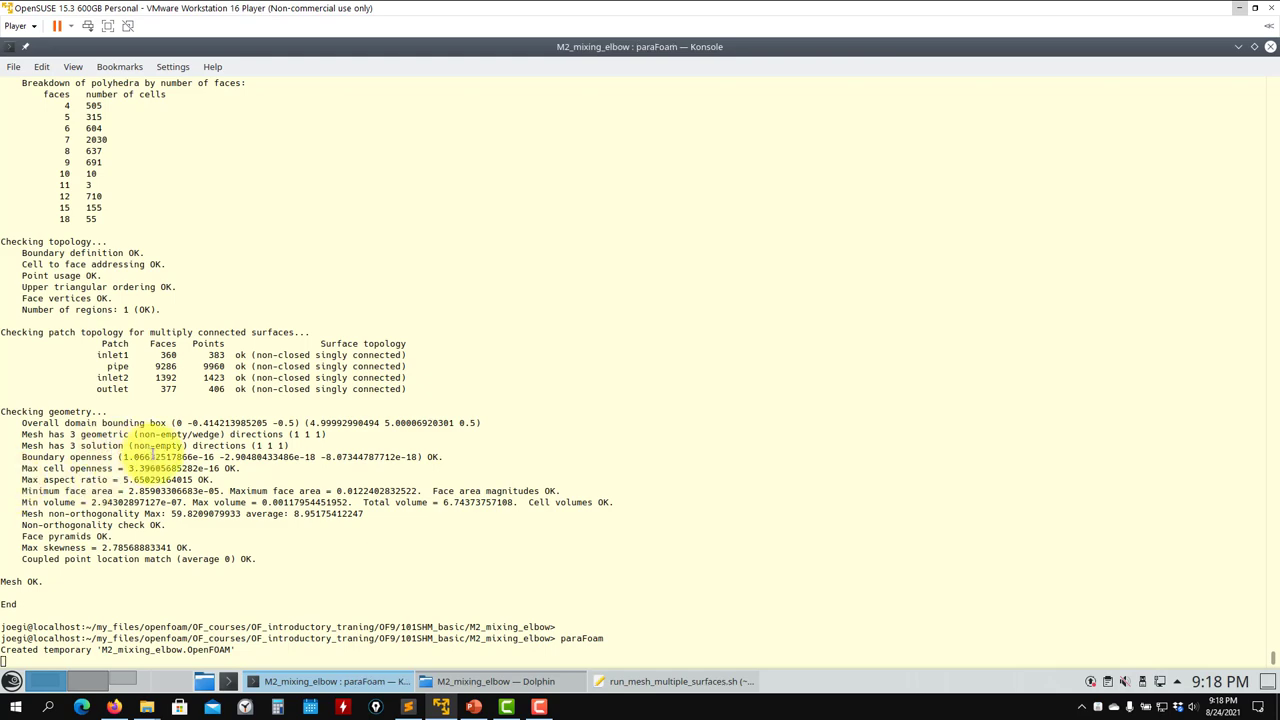
{"action": "left_click", "coordinate": [1270, 46]}
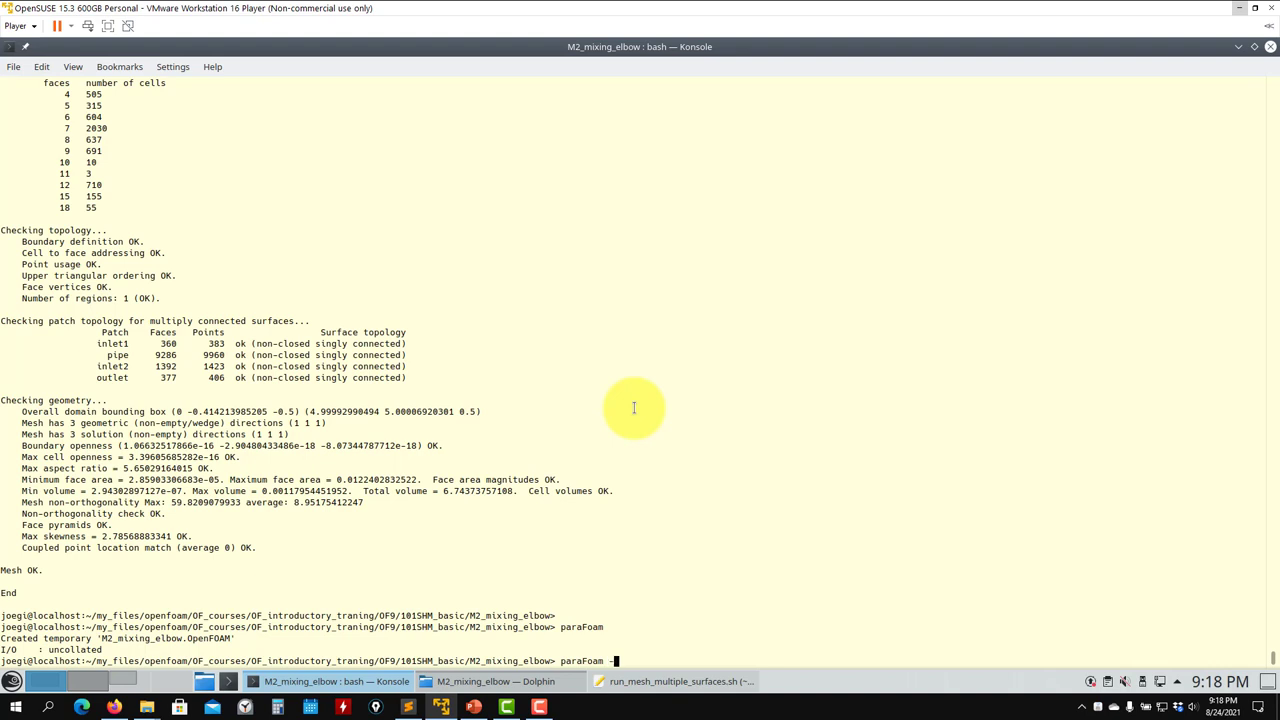
Launch paraFoam -builtin from the case folder and load the mixing elbow mesh as a Decomposed Case.
{"action": "key", "text": "Return"}
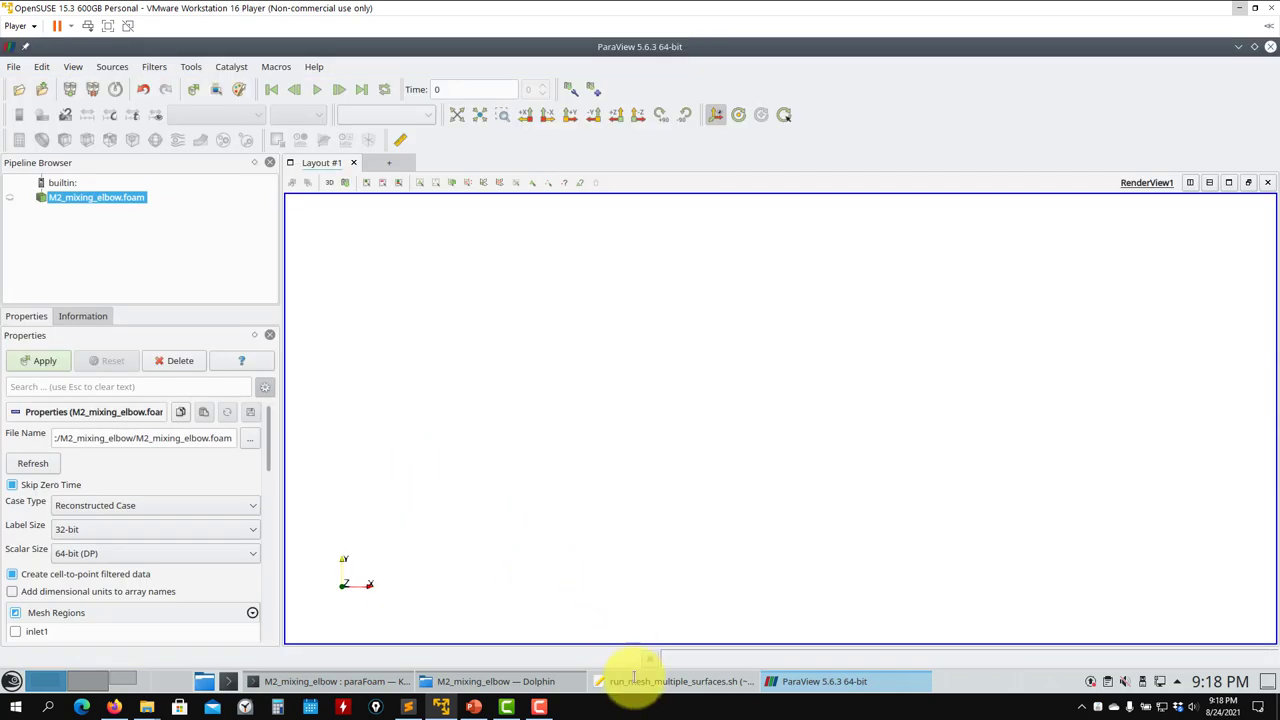
{"action": "left_click", "coordinate": [640, 681]}
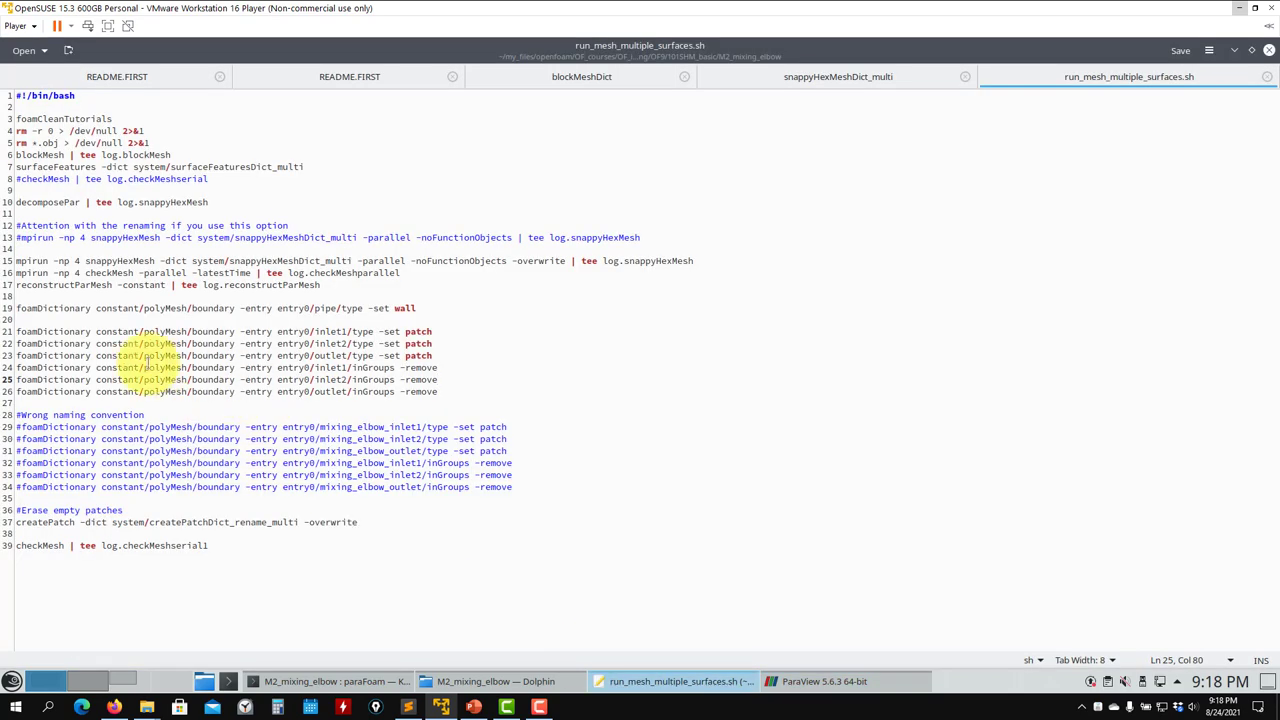
{"action": "left_click", "coordinate": [1234, 50]}
{"action": "left_click", "coordinate": [100, 505]}
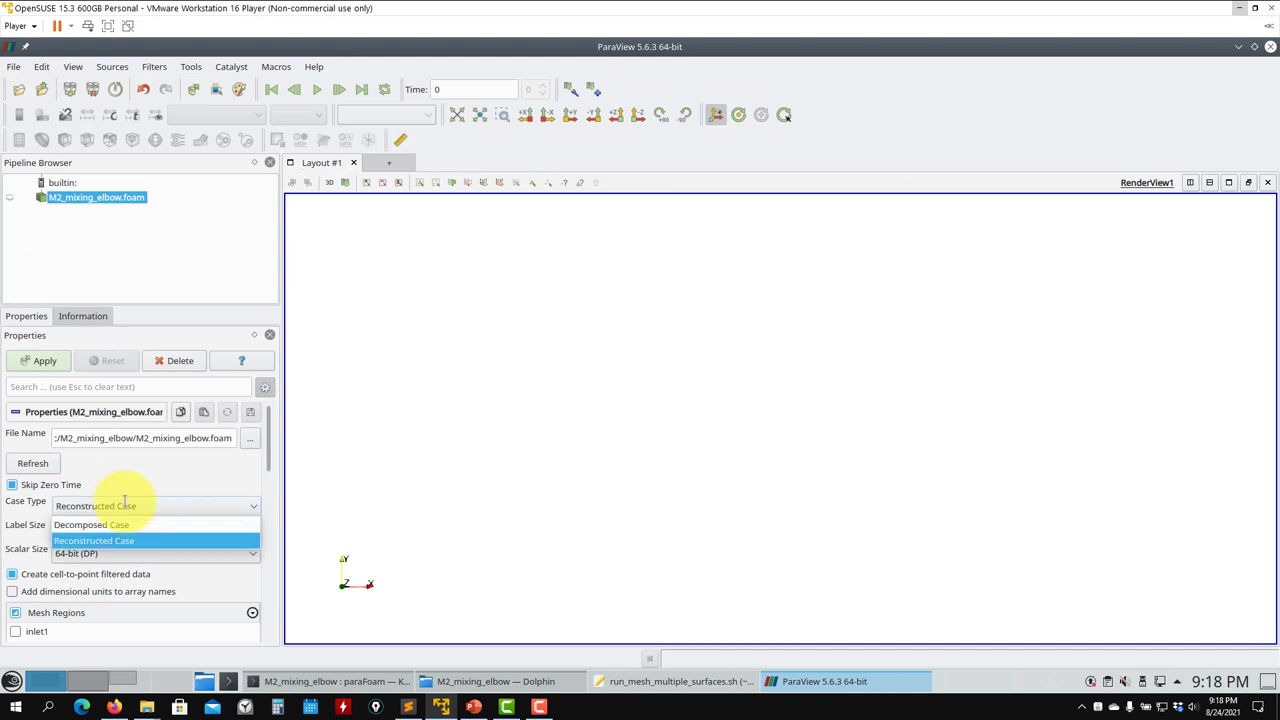
{"action": "left_click", "coordinate": [86, 528]}
{"action": "left_click", "coordinate": [42, 361]}
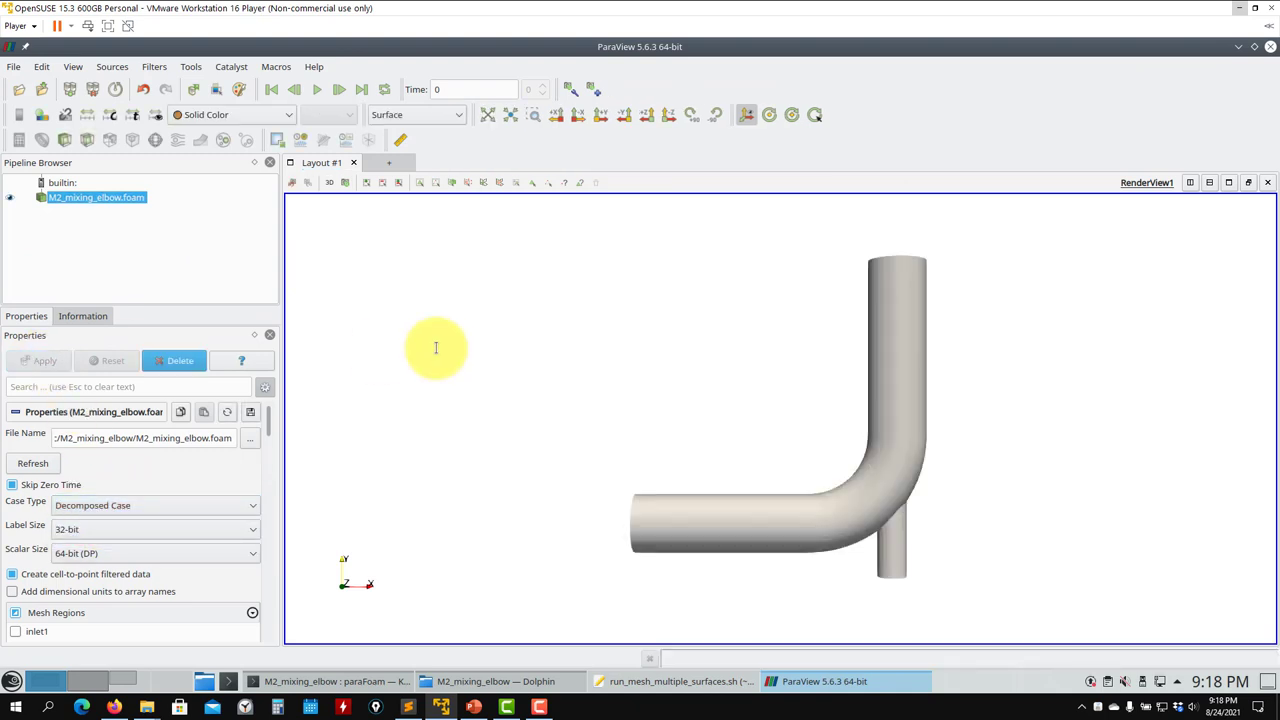
Display the elbow mesh as Surface With Edges and inspect the pipe surface cells from several sides.
{"action": "left_click_drag", "start_coordinate": [808, 428], "coordinate": [543, 423]}
{"action": "left_click", "coordinate": [431, 114]}
{"action": "left_click", "coordinate": [414, 231]}
{"action": "scroll", "coordinate": [729, 414], "scroll_direction": "up", "scroll_amount": 5}
{"action": "left_click_drag", "start_coordinate": [729, 414], "coordinate": [783, 433]}
{"action": "mouse_move", "coordinate": [846, 503]}
{"action": "left_mouse_down"}
{"action": "mouse_move", "coordinate": [989, 526]}
{"action": "mouse_move", "coordinate": [860, 510]}
{"action": "left_mouse_up"}
{"action": "left_click_drag", "start_coordinate": [785, 533], "coordinate": [491, 369]}
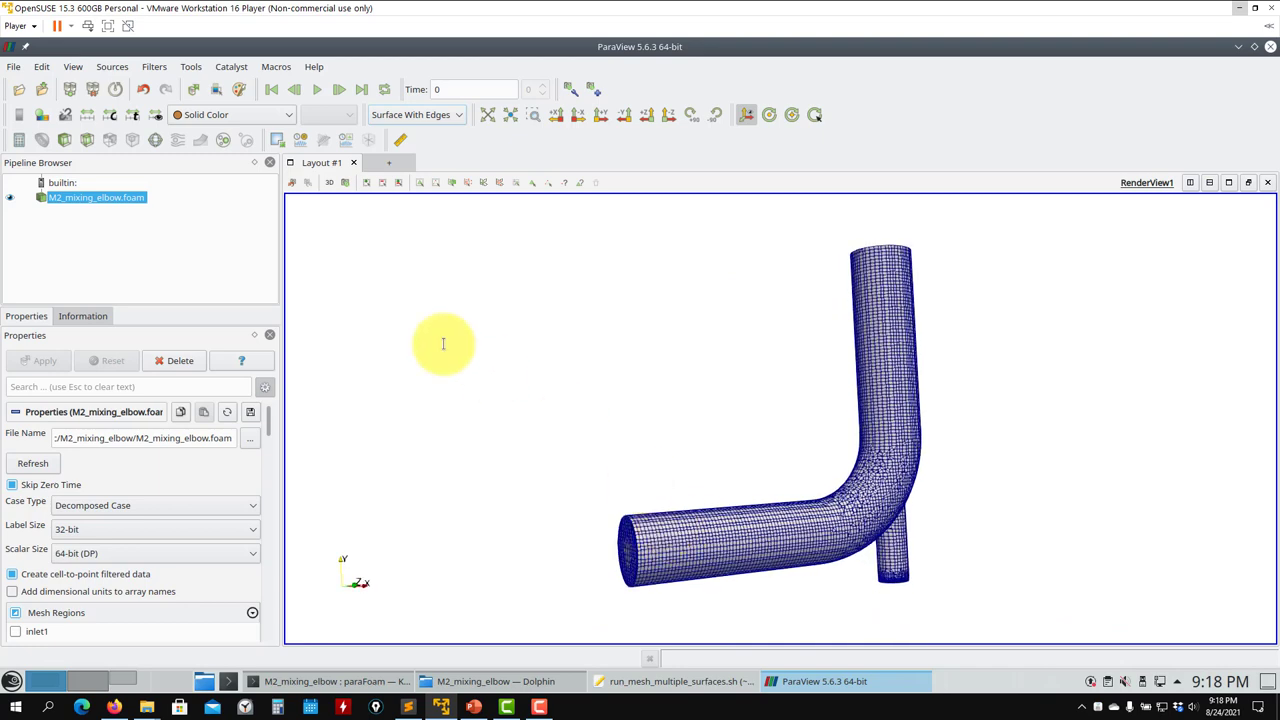
{"action": "left_click_drag", "start_coordinate": [686, 463], "coordinate": [532, 436]}
{"action": "left_click_drag", "start_coordinate": [621, 468], "coordinate": [714, 491]}
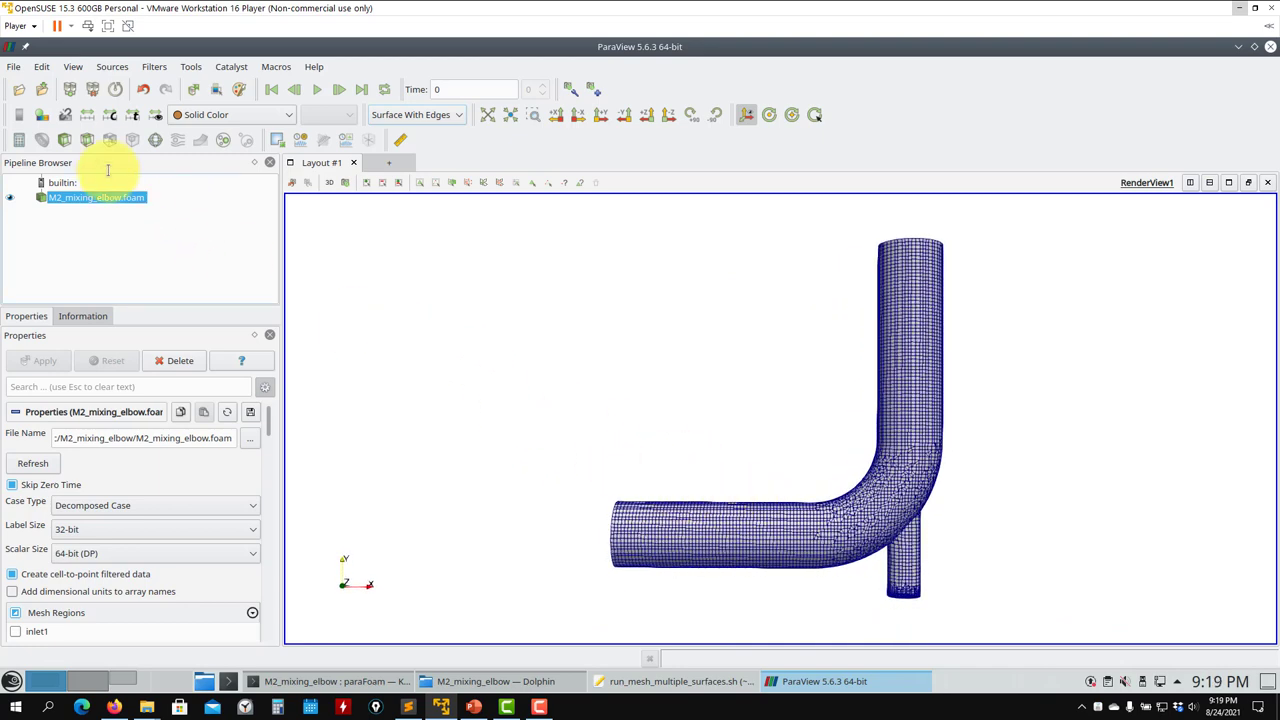
Slice the elbow mesh with a plane normal to Z.
{"action": "left_click", "coordinate": [87, 140]}
{"action": "left_click", "coordinate": [60, 616]}
{"action": "left_click", "coordinate": [32, 360]}
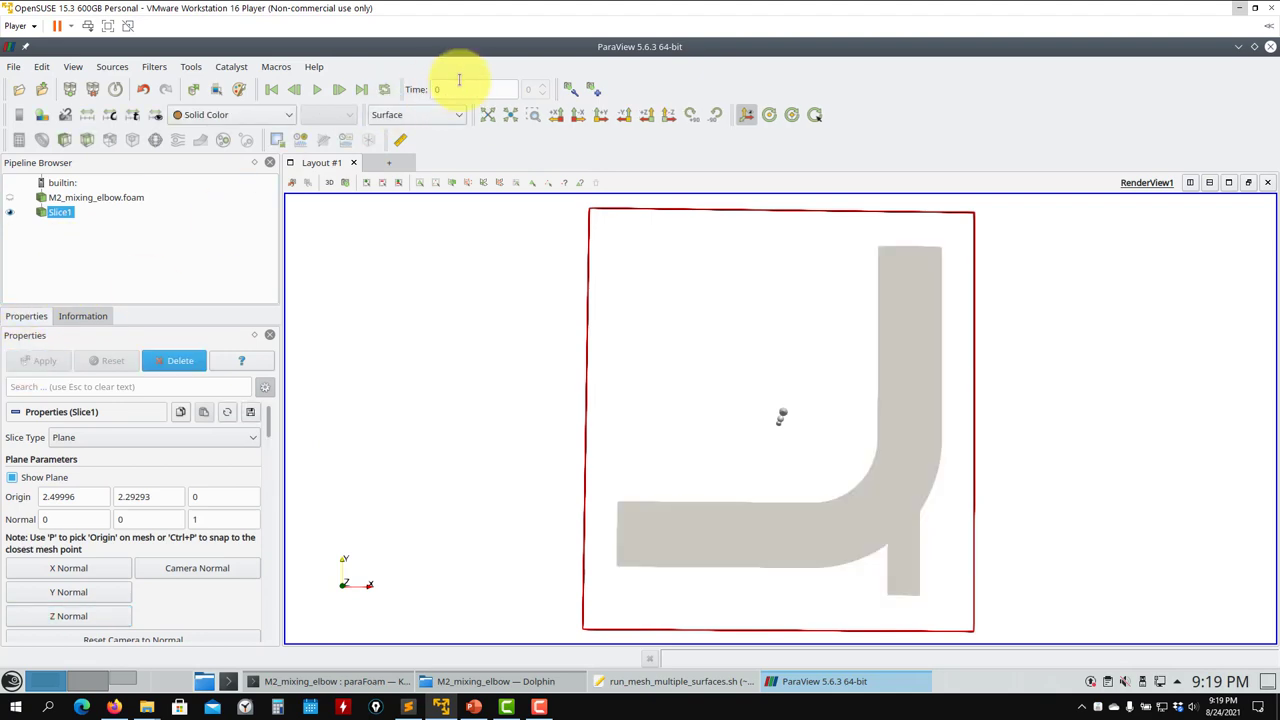
Display the slice as Surface With Edges and hide its plane outline.
{"action": "left_click", "coordinate": [407, 115]}
{"action": "left_click", "coordinate": [420, 228]}
{"action": "left_click", "coordinate": [12, 477]}
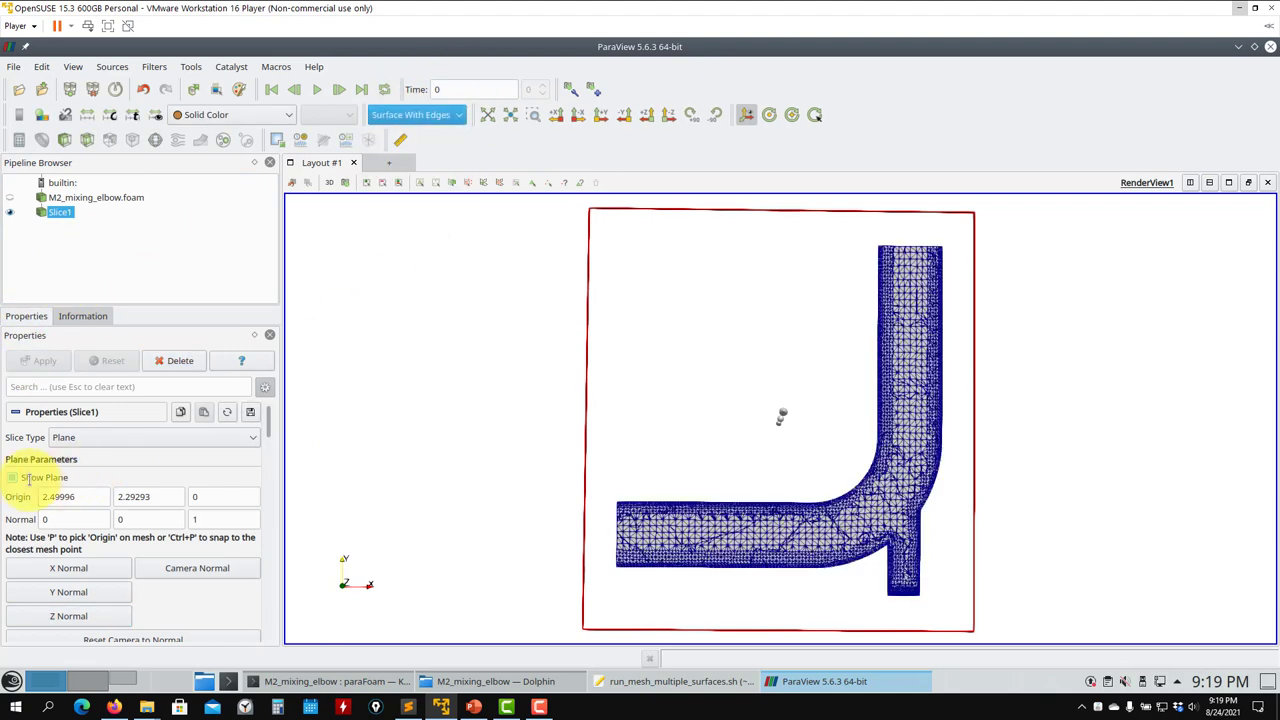
Turn off triangulation of the slice so that it shows the actual mesh cells.
{"action": "scroll", "coordinate": [508, 543], "scroll_direction": "up", "scroll_amount": 5}
{"action": "middle_click_drag", "start_coordinate": [606, 551], "coordinate": [689, 369]}
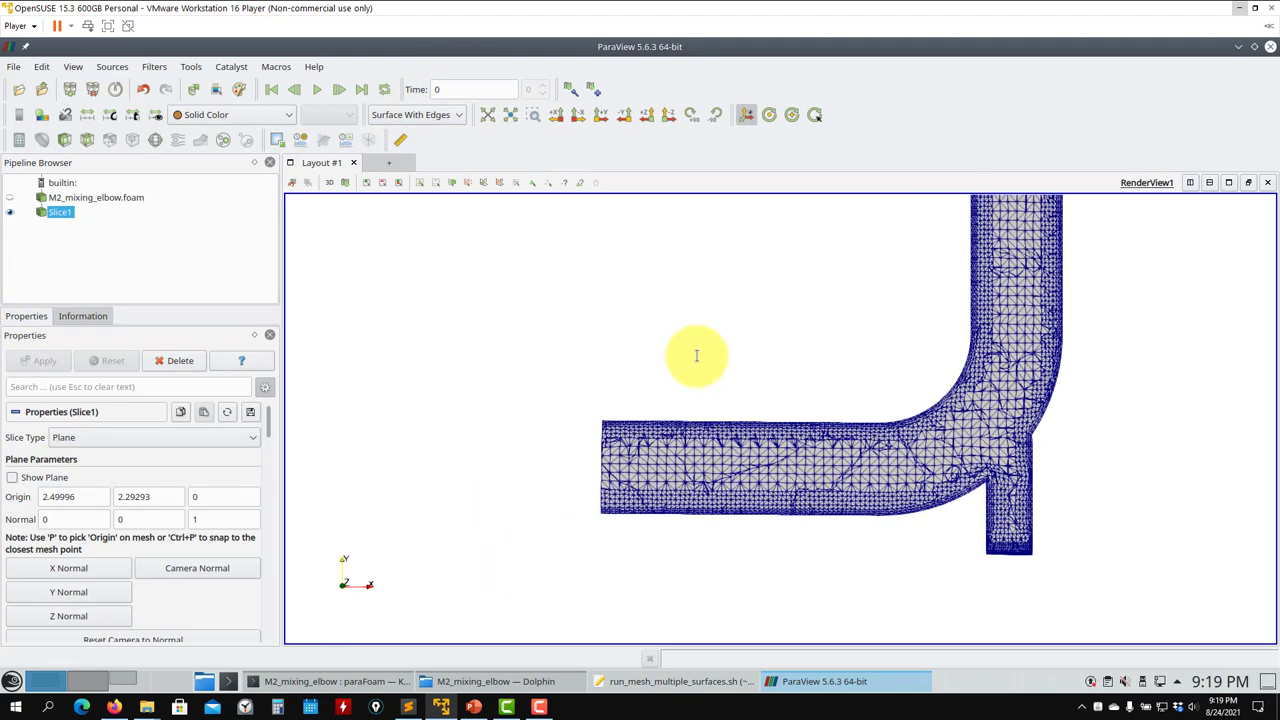
{"action": "scroll", "coordinate": [606, 481], "scroll_direction": "up", "scroll_amount": 2}
{"action": "scroll", "coordinate": [600, 495], "scroll_direction": "up", "scroll_amount": 3}
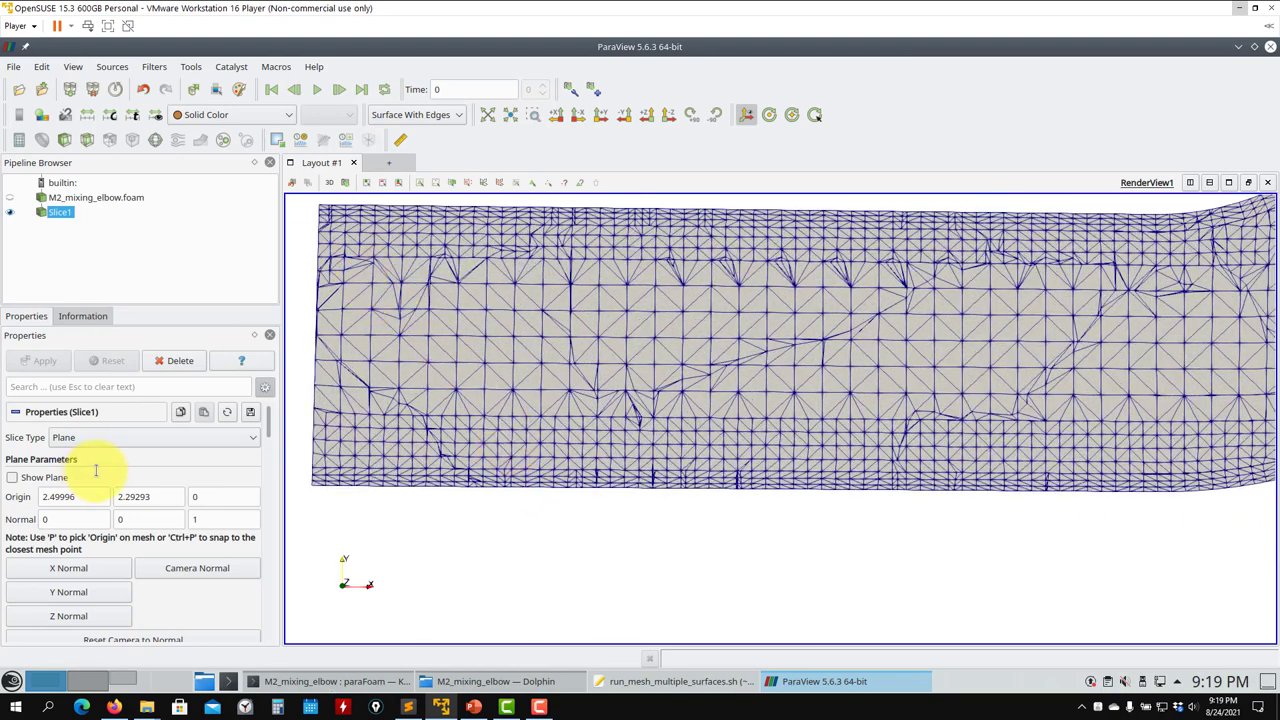
{"action": "scroll", "coordinate": [268, 425], "scroll_direction": "down", "scroll_amount": 5}
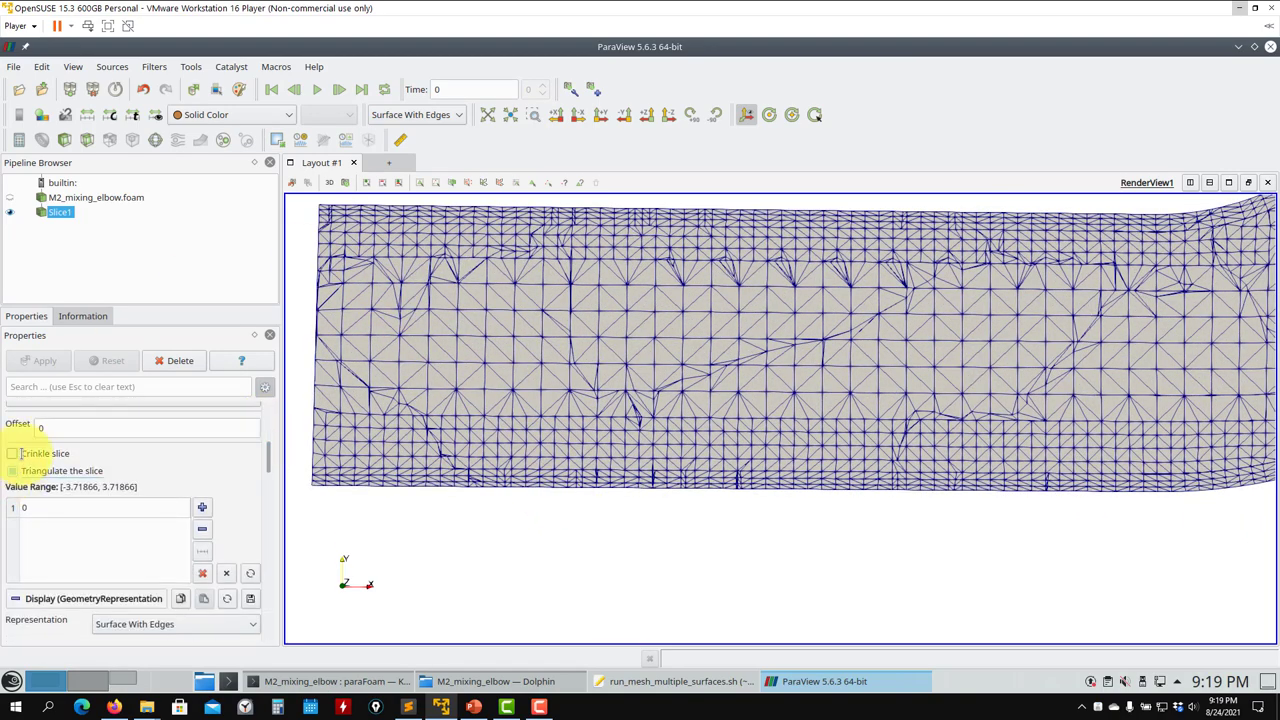
{"action": "left_click", "coordinate": [45, 360]}
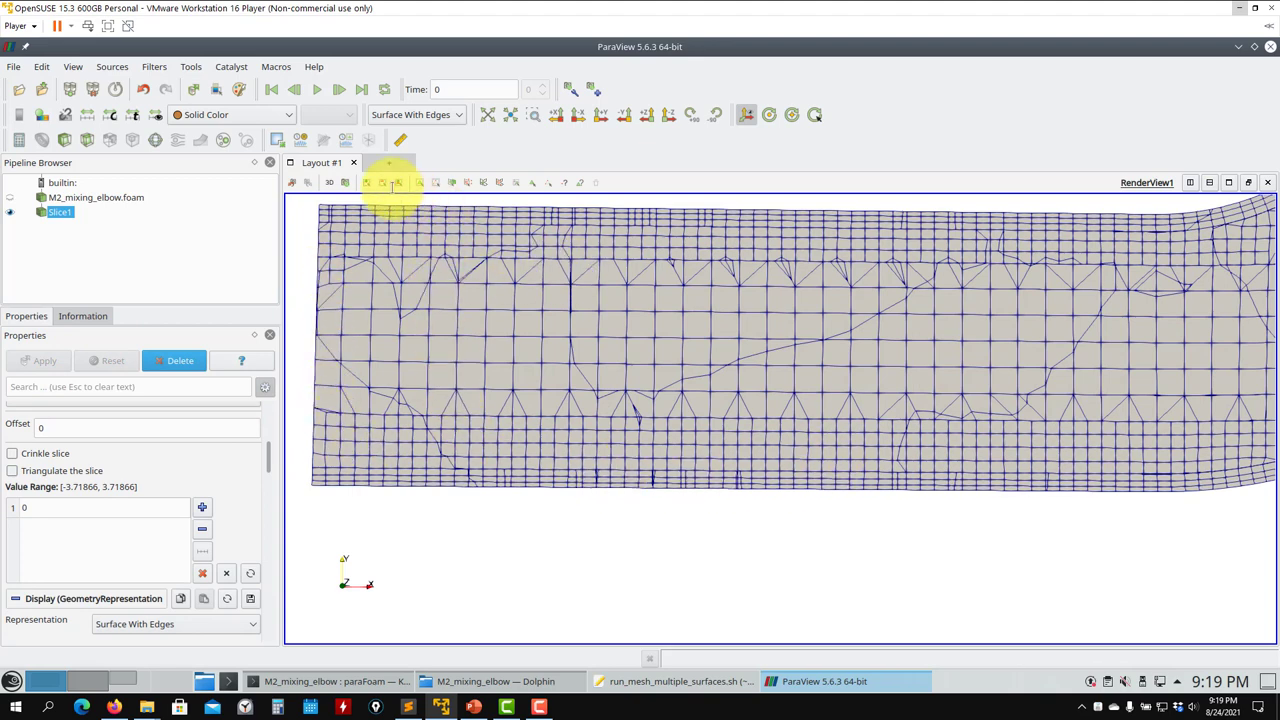
Inspect the sliced mesh along the pipe walls, the bend and the small inlet branch, and close ParaView.
{"action": "left_click_drag", "start_coordinate": [565, 367], "coordinate": [629, 309]}
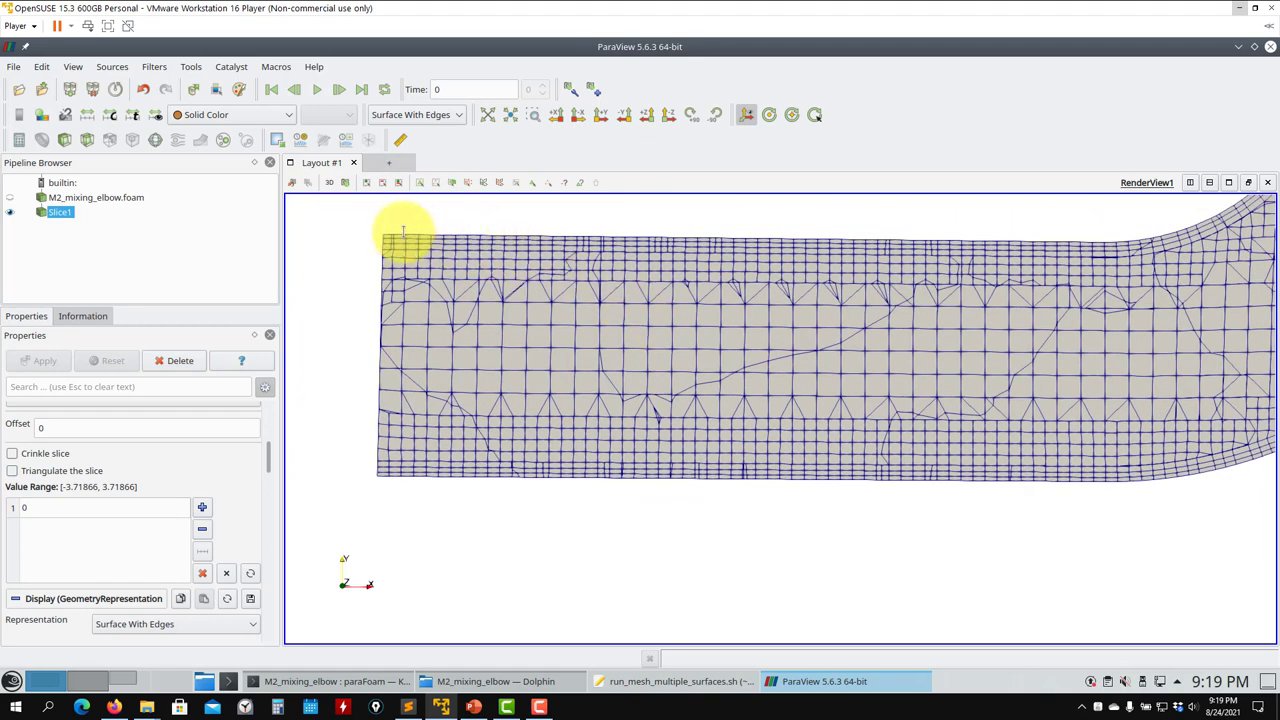
{"action": "left_click_drag", "start_coordinate": [649, 463], "coordinate": [838, 302]}
{"action": "scroll", "coordinate": [1063, 429], "scroll_direction": "down", "scroll_amount": 5}
{"action": "left_click_drag", "start_coordinate": [1154, 449], "coordinate": [1072, 373]}
{"action": "left_click_drag", "start_coordinate": [872, 384], "coordinate": [584, 320]}
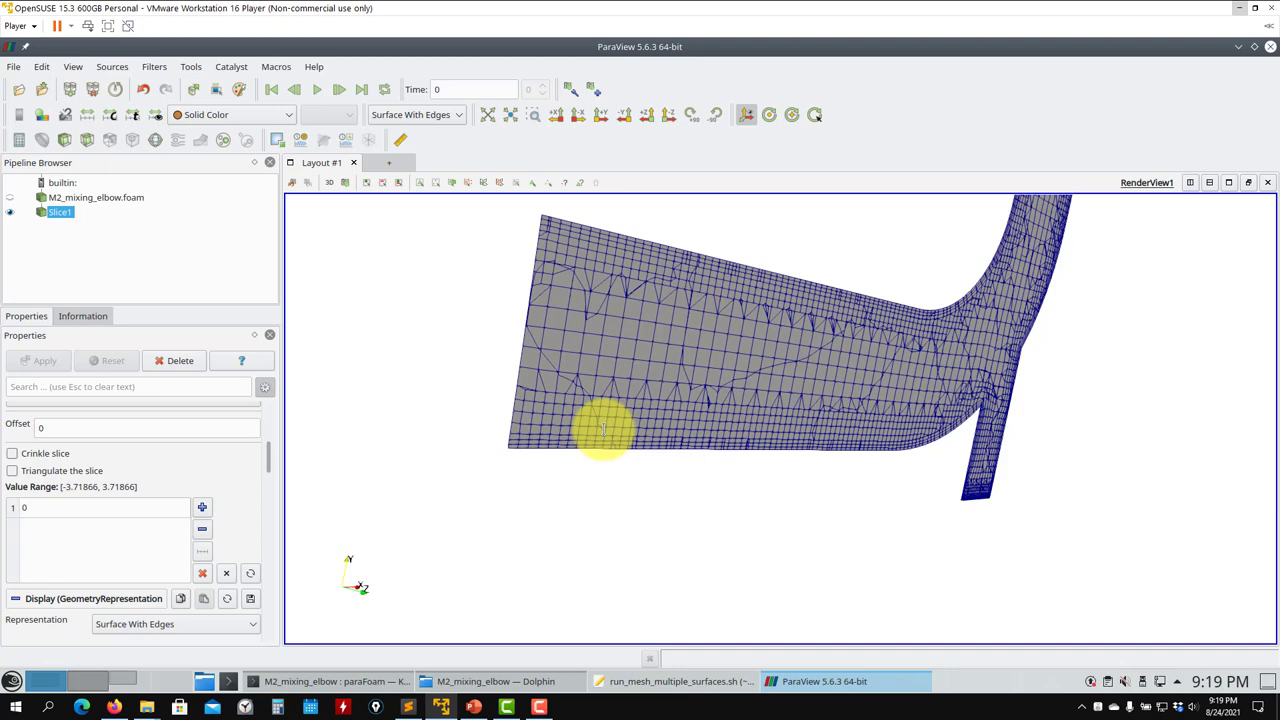
{"action": "left_click_drag", "start_coordinate": [674, 420], "coordinate": [837, 391]}
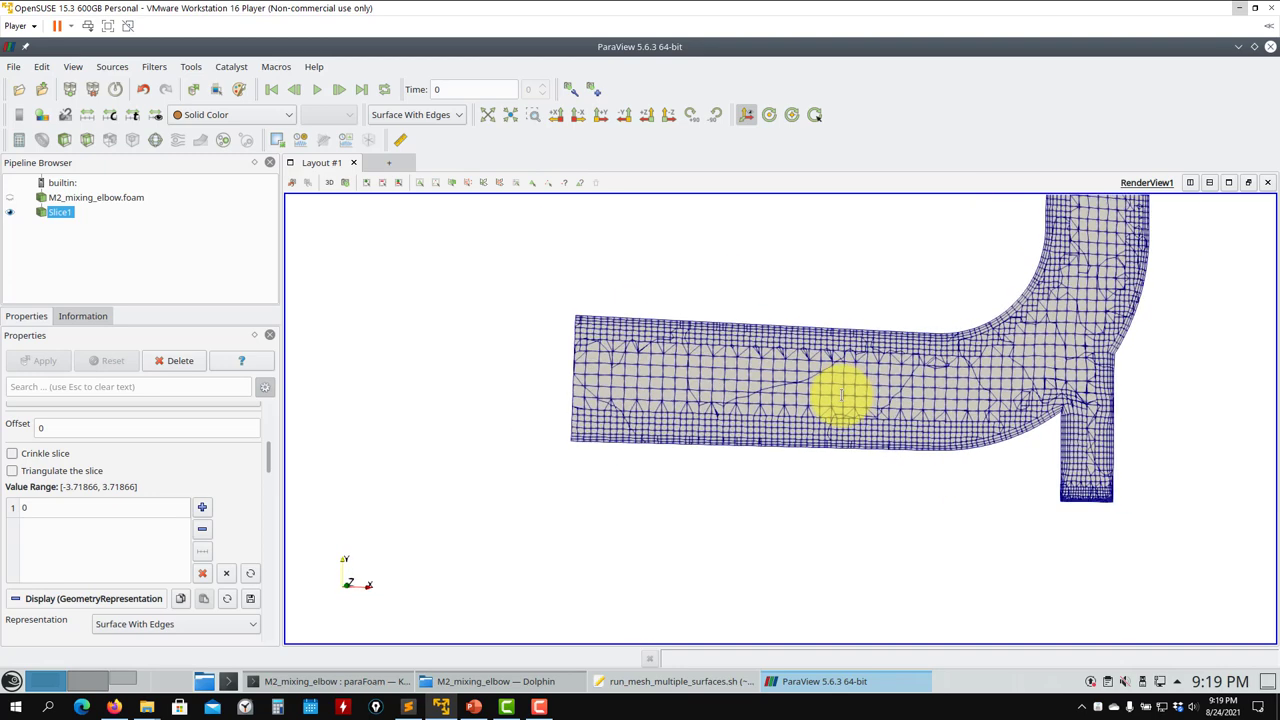
{"action": "left_click", "coordinate": [1266, 47]}
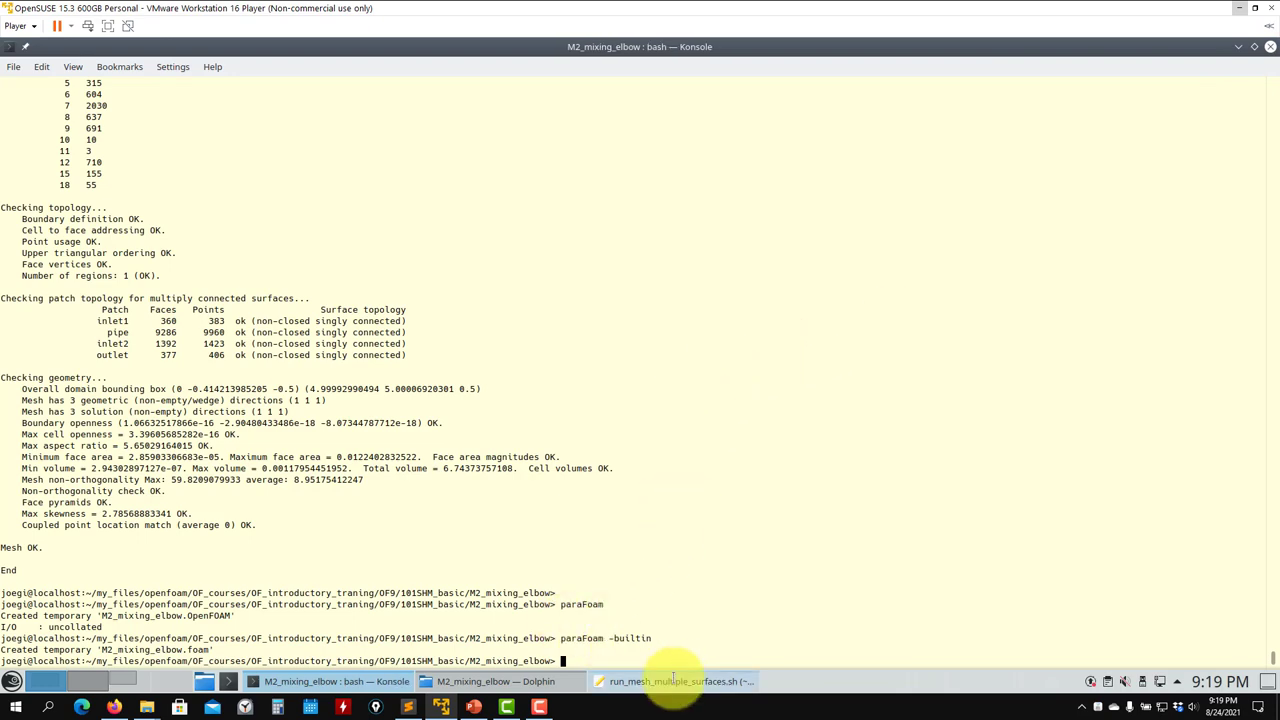
In snappyHexMeshDict_multi, uncomment the mixing_elbow block under refinementRegions by removing its comment delimiters.
{"action": "left_click", "coordinate": [672, 681]}
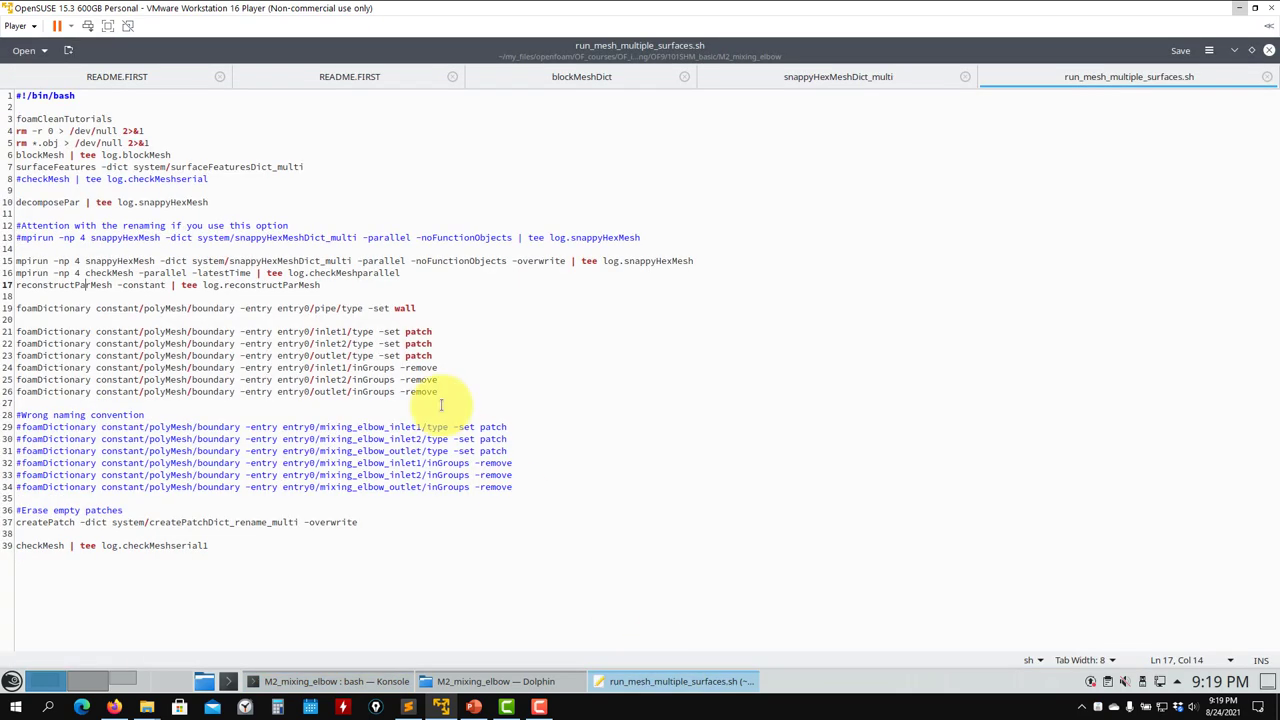
{"action": "left_click", "coordinate": [858, 84]}
{"action": "key", "text": "ctrl+s"}
{"action": "scroll", "coordinate": [385, 282], "scroll_direction": "down", "scroll_amount": 17}
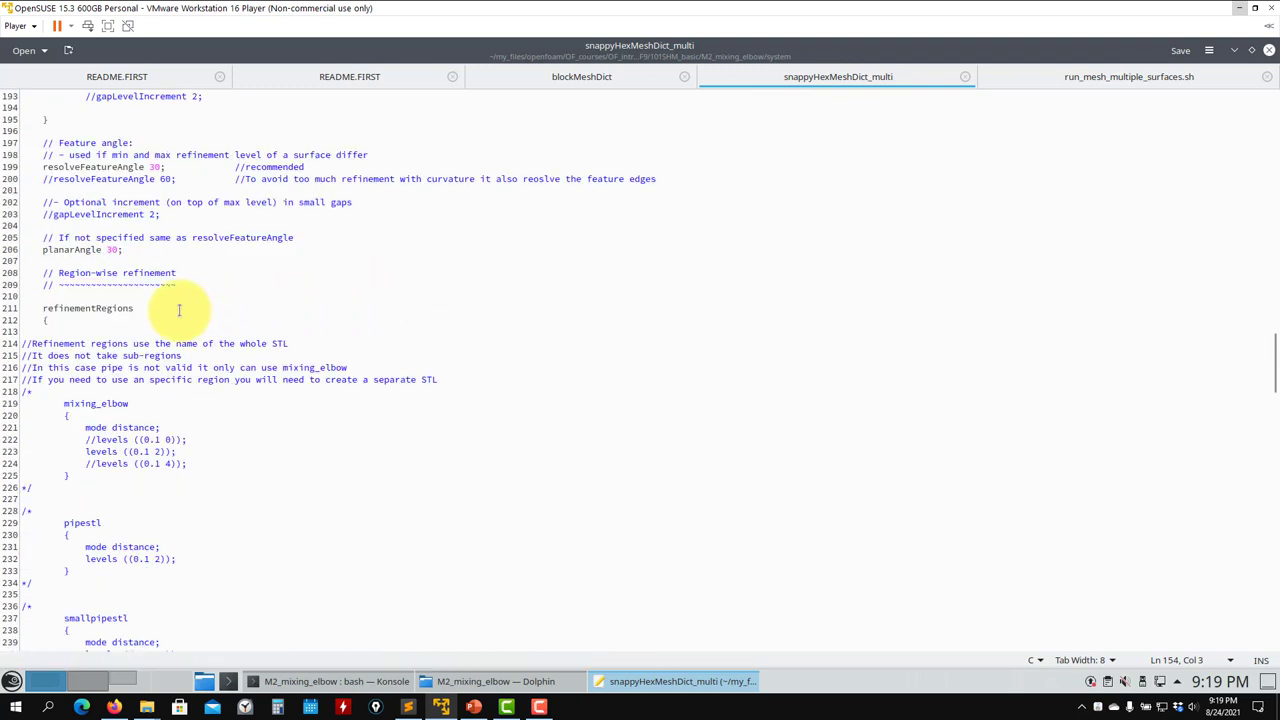
{"action": "scroll", "coordinate": [175, 310], "scroll_direction": "down", "scroll_amount": 7}
{"action": "left_click", "coordinate": [47, 154]}
{"action": "key", "text": "BackSpace"}
{"action": "key", "text": "BackSpace"}
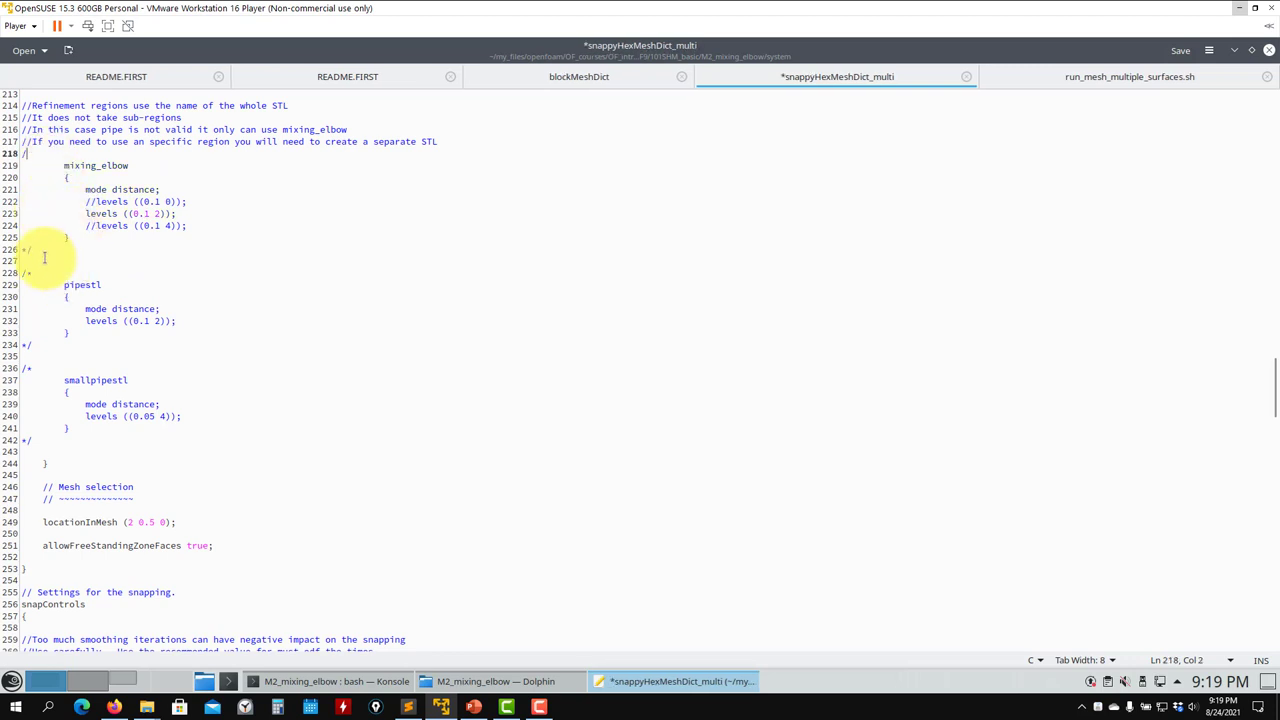
{"action": "left_click", "coordinate": [40, 249]}
{"action": "key", "text": "BackSpace"}
{"action": "key", "text": "BackSpace"}
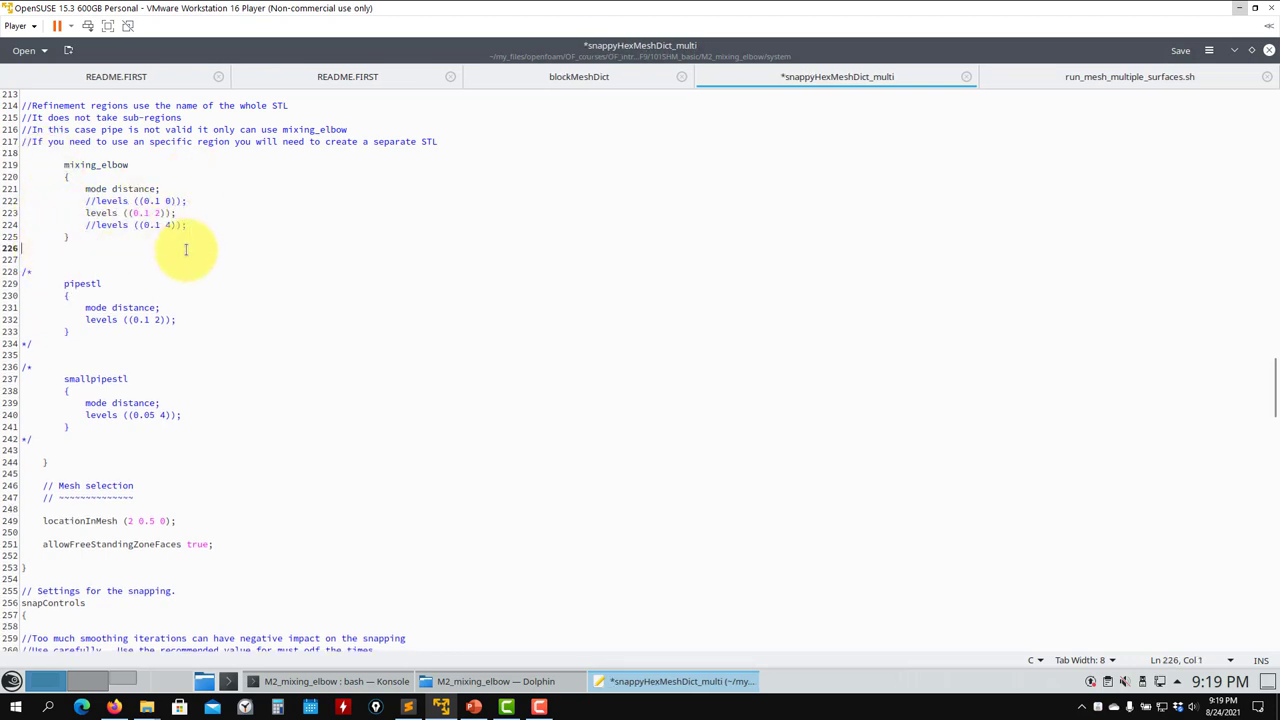
Check the name mixing_elbow in the geometry section against its use in refinementSurfaces and refinementRegions.
{"action": "scroll", "coordinate": [170, 265], "scroll_direction": "up", "scroll_amount": 7}
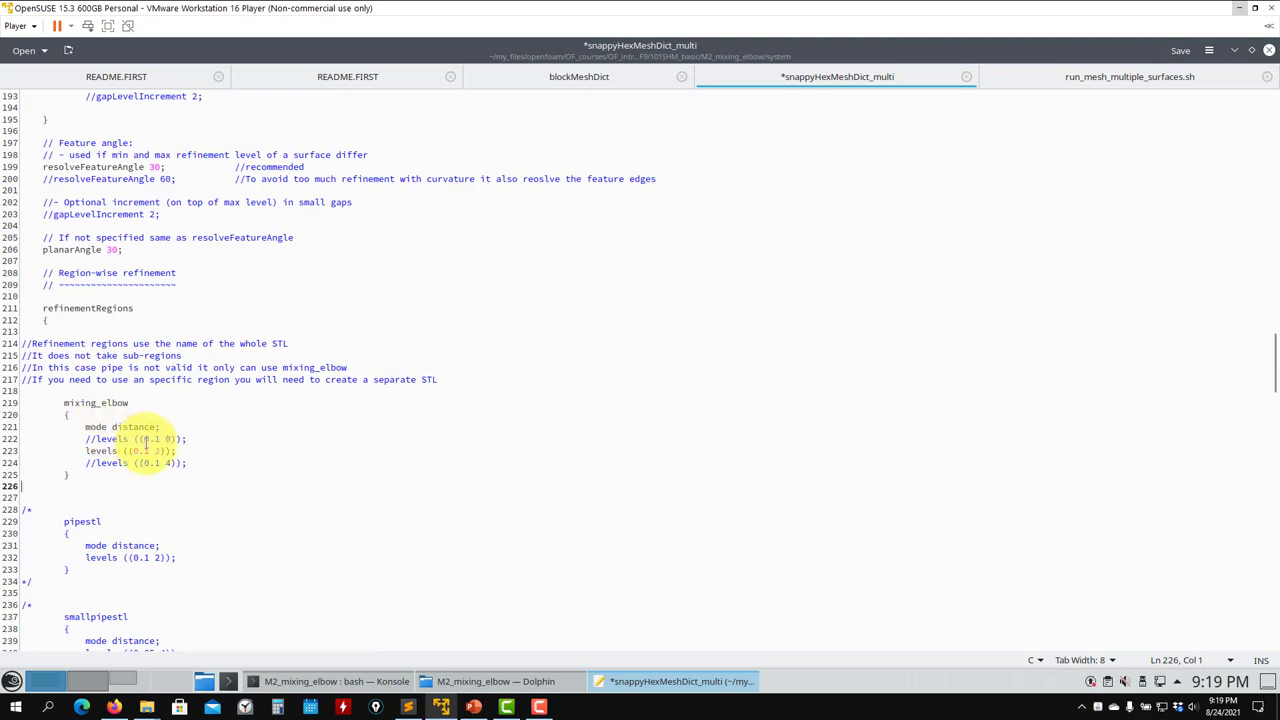
{"action": "scroll", "coordinate": [140, 438], "scroll_direction": "up", "scroll_amount": 20}
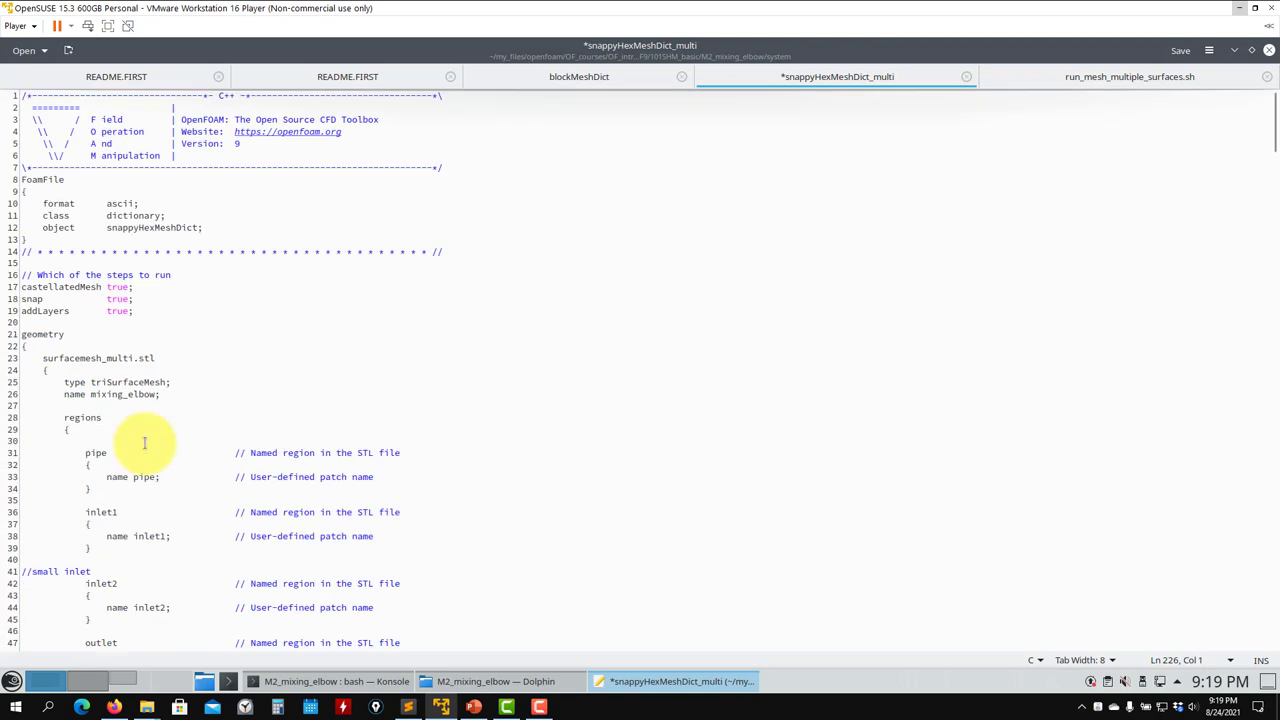
{"action": "triple_click", "coordinate": [112, 396]}
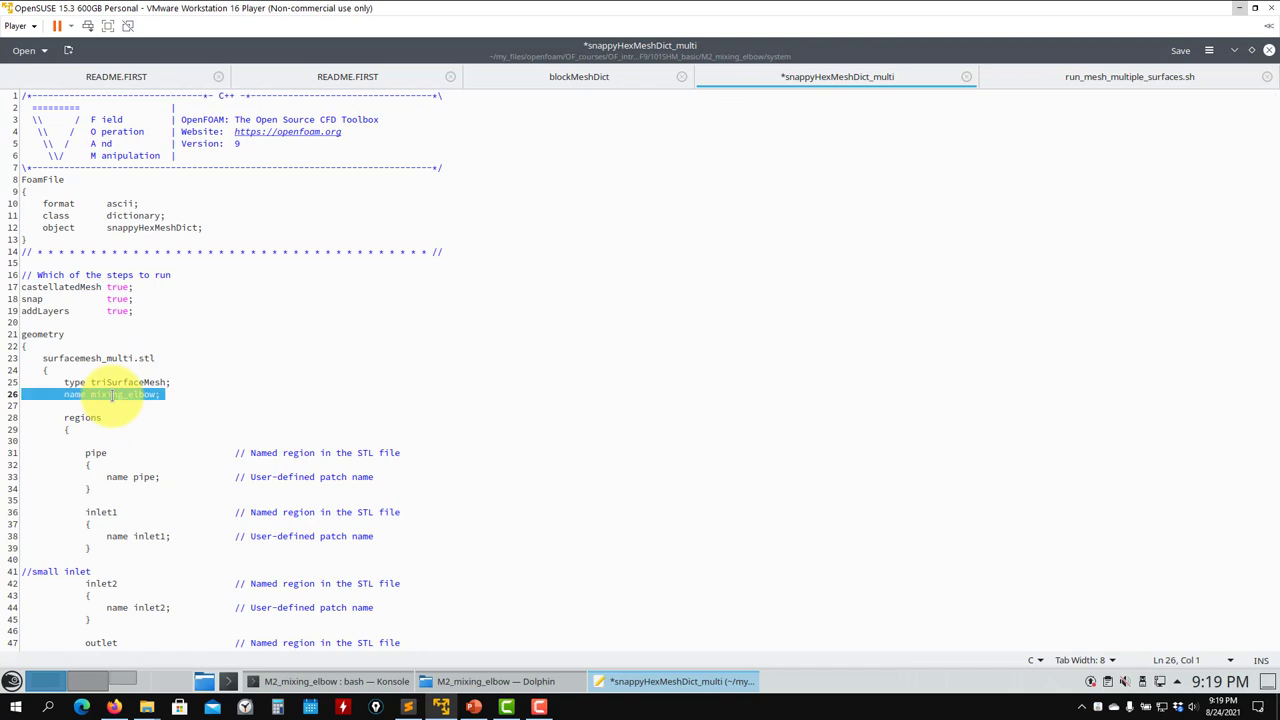
{"action": "scroll", "coordinate": [112, 396], "scroll_direction": "down", "scroll_amount": 20}
{"action": "scroll", "coordinate": [112, 396], "scroll_direction": "down", "scroll_amount": 10}
{"action": "scroll", "coordinate": [112, 396], "scroll_direction": "down", "scroll_amount": 5}
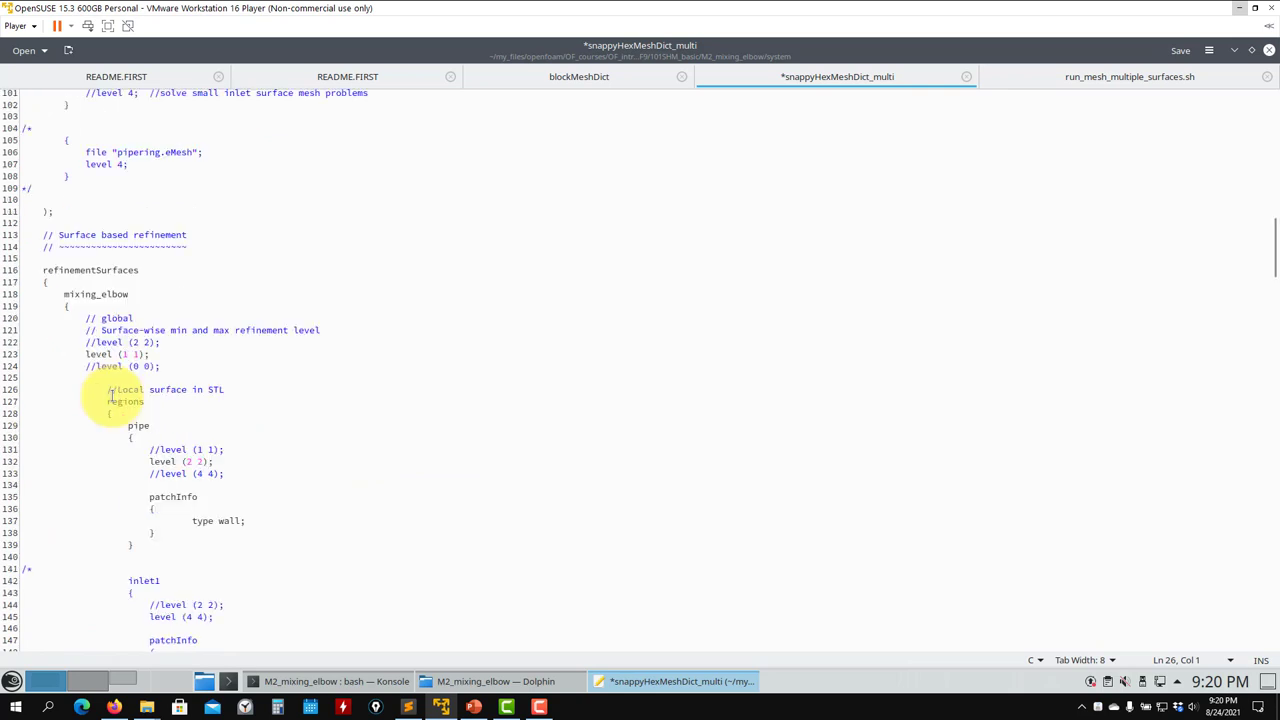
{"action": "scroll", "coordinate": [173, 402], "scroll_direction": "down", "scroll_amount": 15}
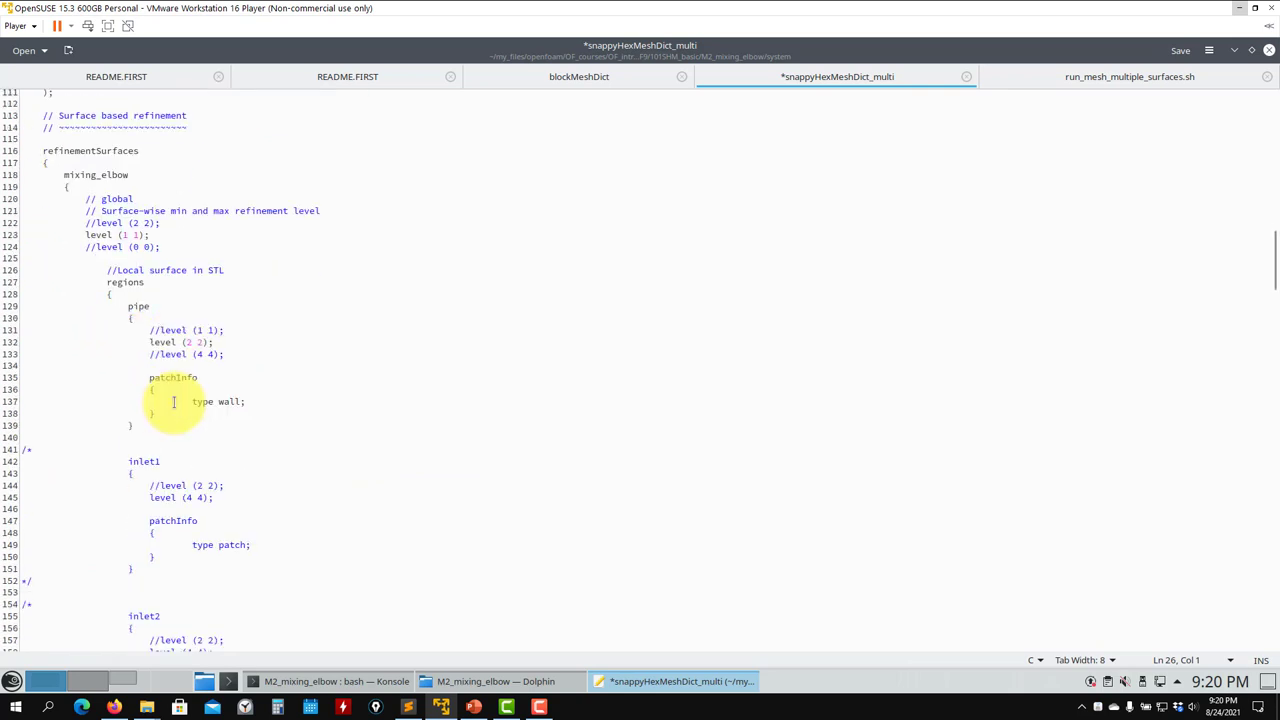
{"action": "scroll", "coordinate": [173, 402], "scroll_direction": "down", "scroll_amount": 17}
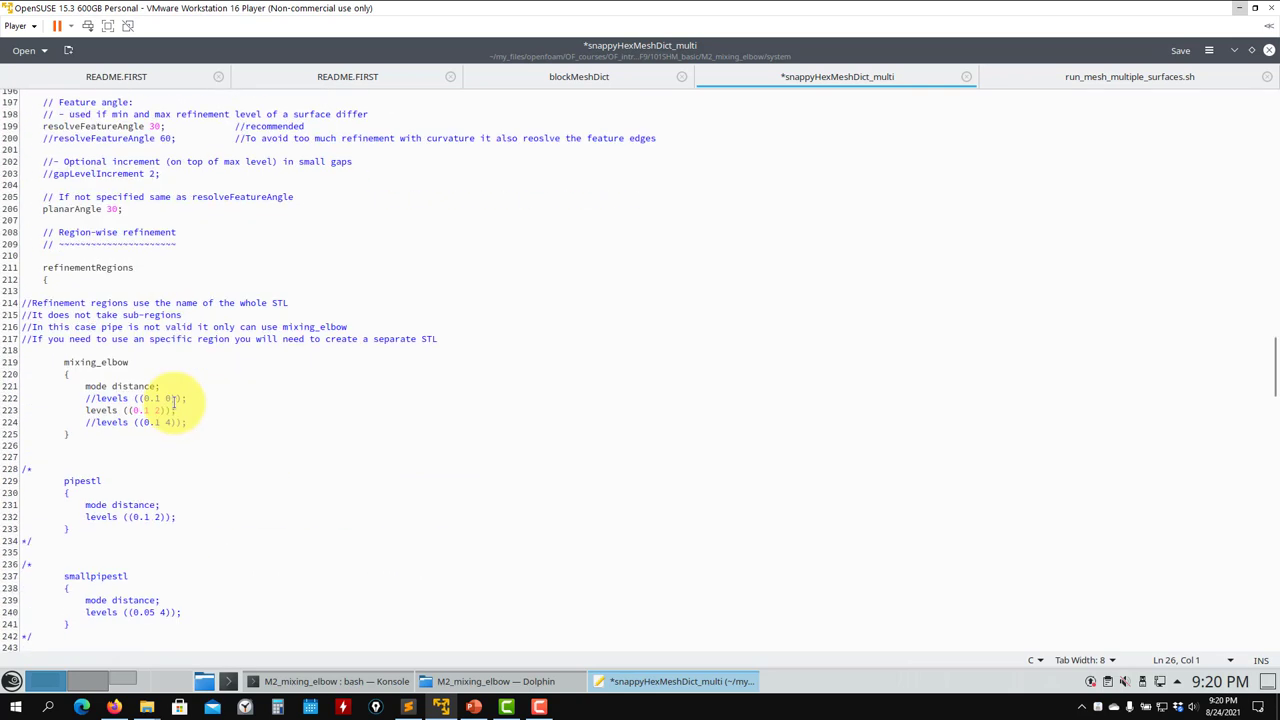
In the mixing_elbow refinement region, comment out levels ((0.1 2)), activate levels ((0.1 4)) and save the dictionary.
{"action": "left_click", "coordinate": [85, 350]}
{"action": "type", "text": "//"}
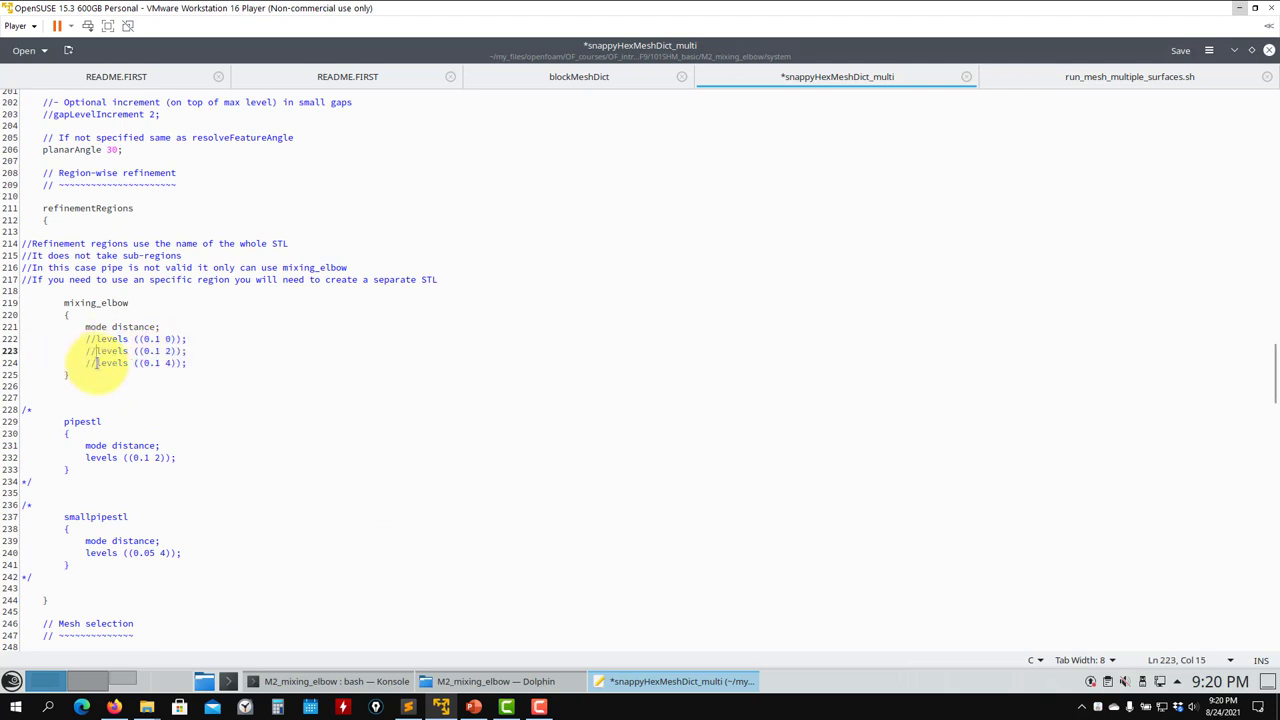
{"action": "key", "text": "BackSpace"}
{"action": "key", "text": "BackSpace"}
{"action": "key", "text": "ctrl+s"}
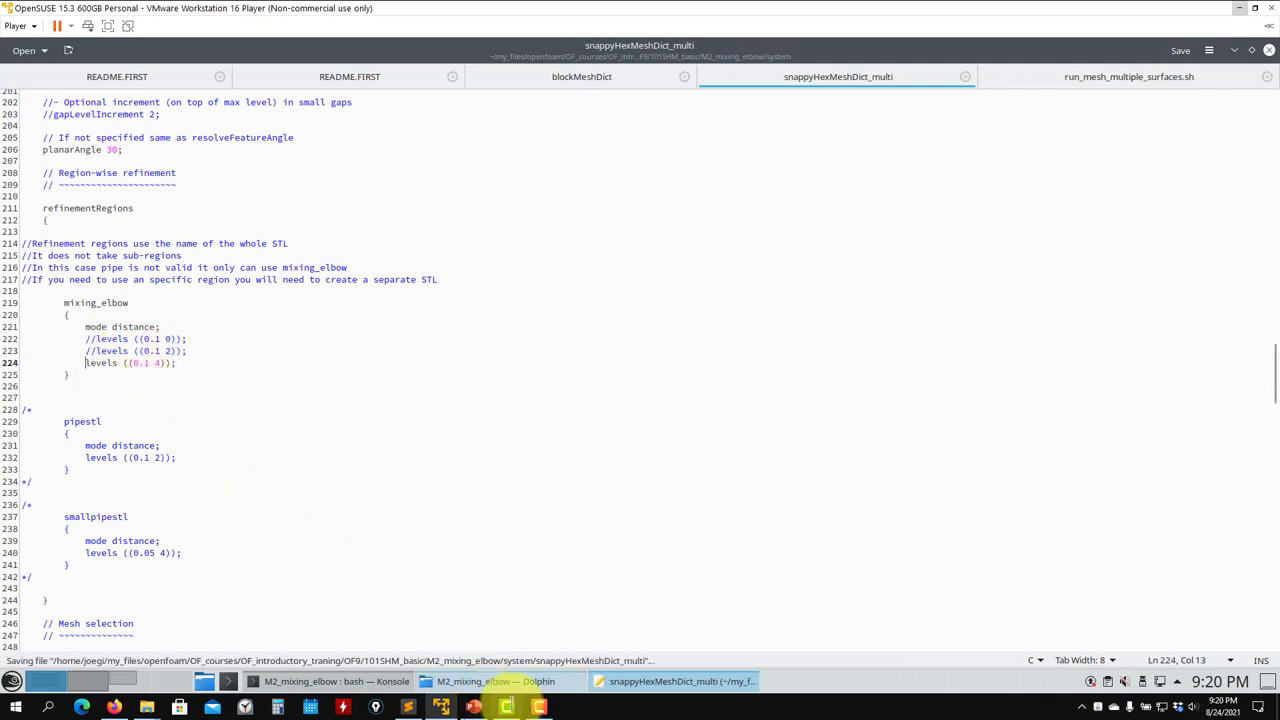
Rerun the meshing script run_mesh_multiple_surfaces.sh in the Konsole terminal.
{"action": "left_click", "coordinate": [316, 681]}
{"action": "key", "text": "Up"}
{"action": "key", "text": "Up"}
{"action": "key", "text": "Up"}
{"action": "key", "text": "Return"}
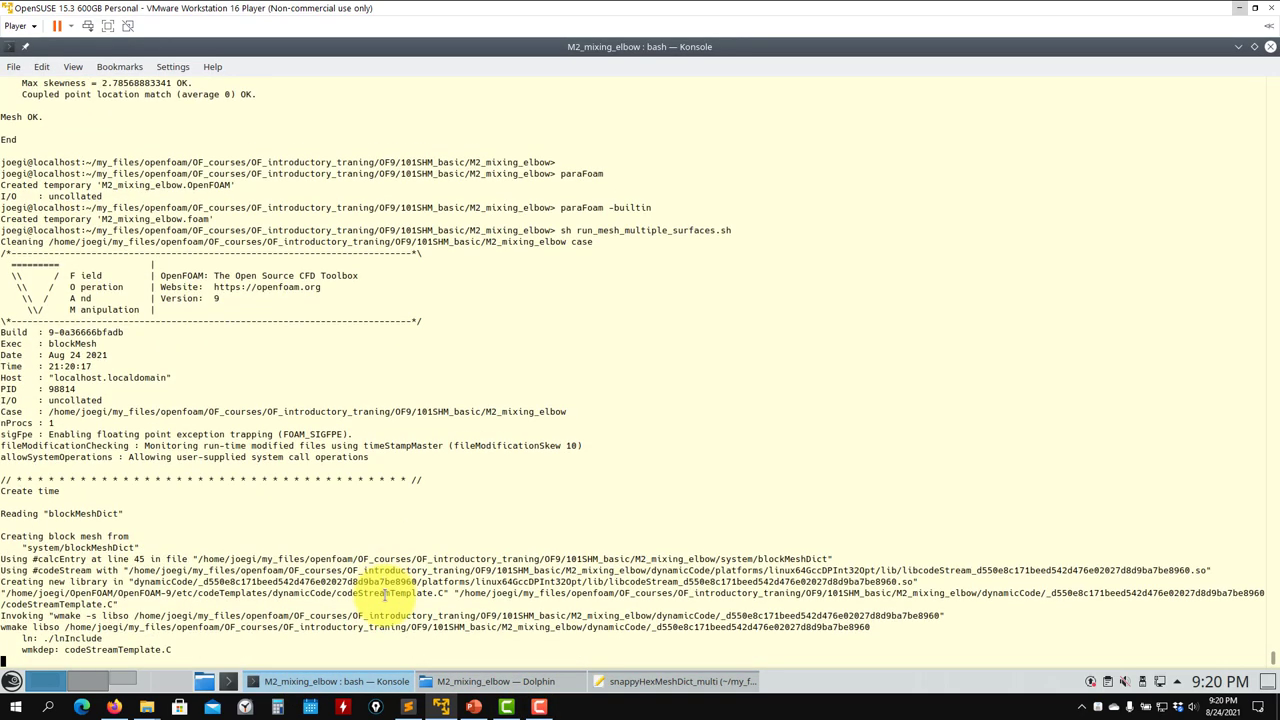
Review the distance and level values of the mixing_elbow refinement region and check the meshing progress in the terminal.
{"action": "left_click", "coordinate": [650, 681]}
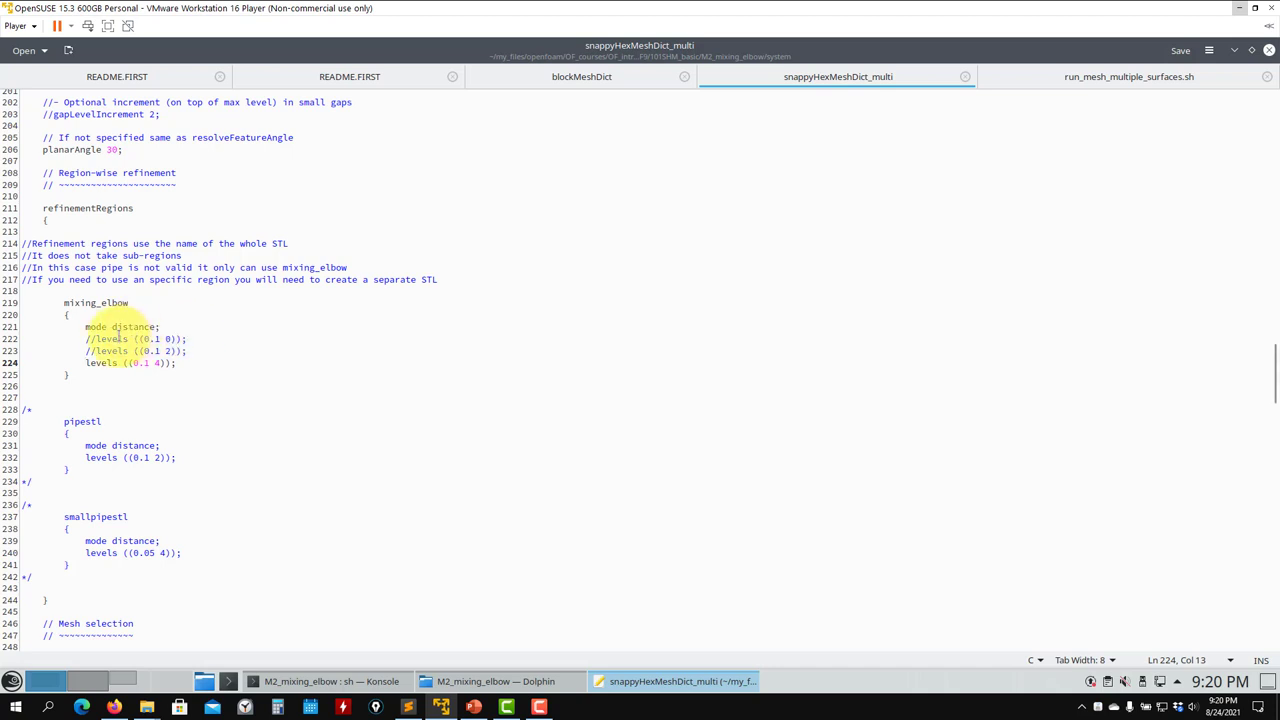
{"action": "left_click_drag", "start_coordinate": [150, 364], "coordinate": [136, 364]}
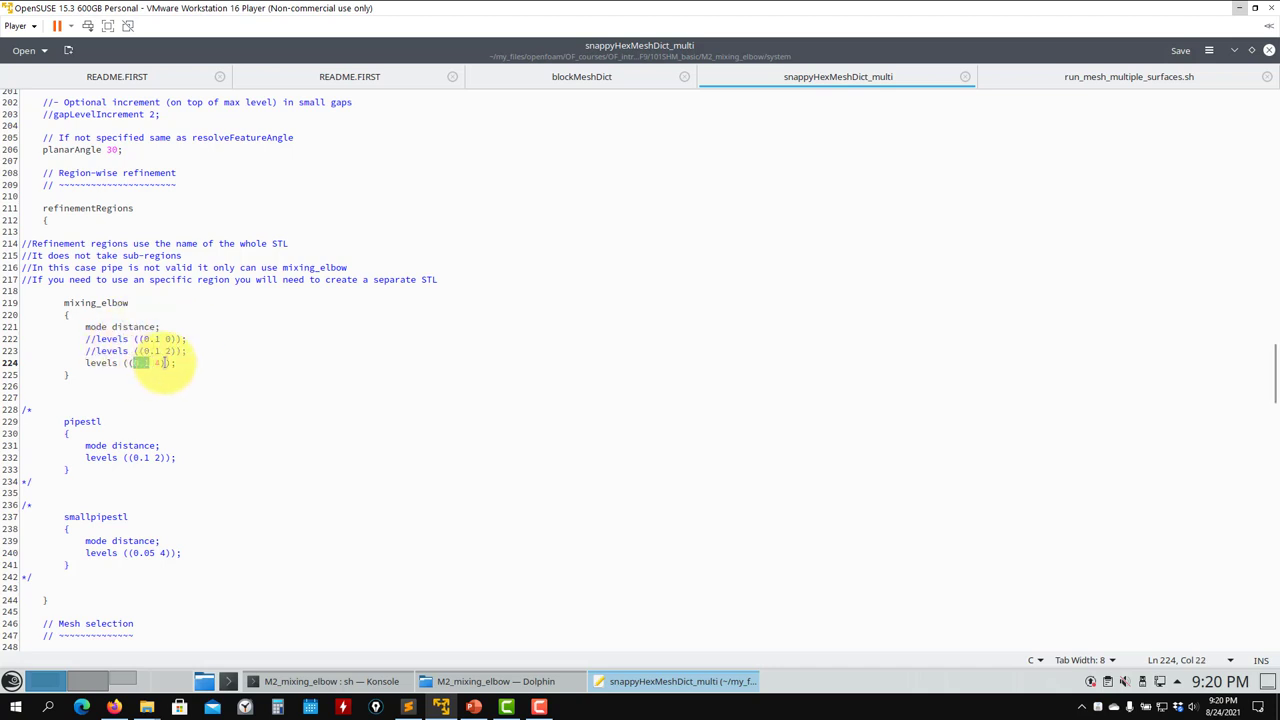
{"action": "left_click", "coordinate": [350, 681]}
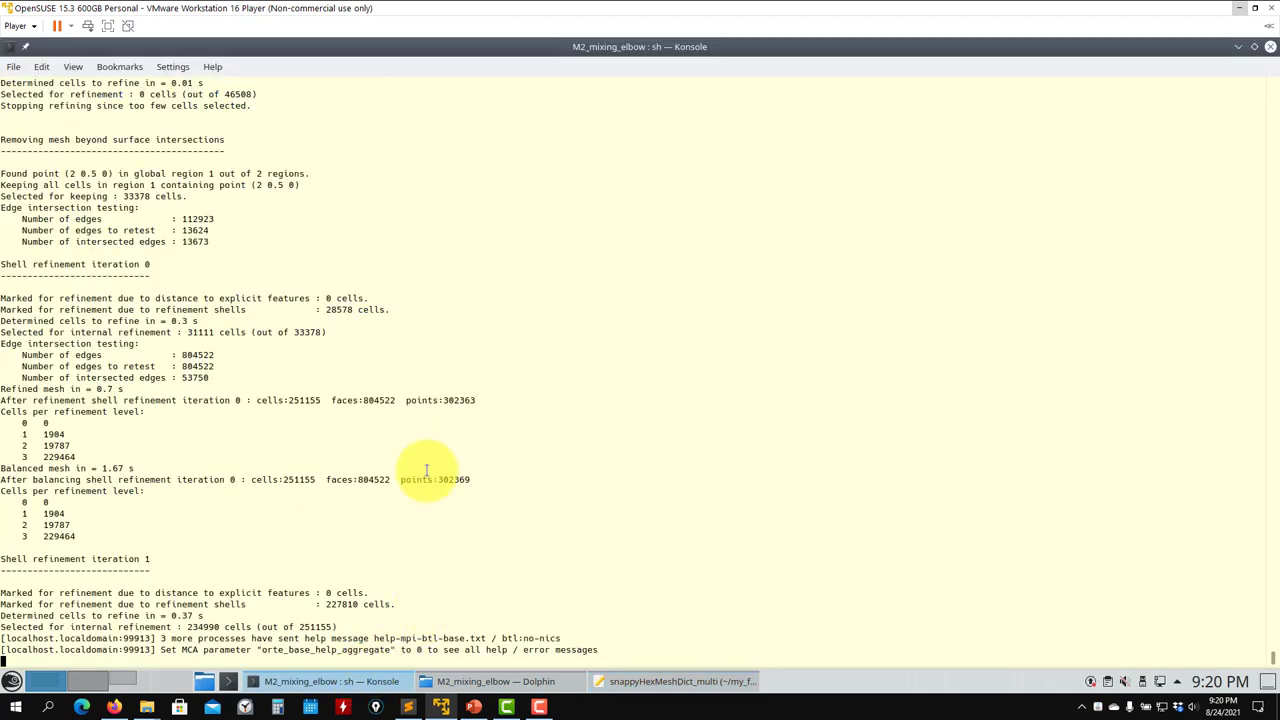
While meshing runs, review the commented pipe.stl and smallpipe.stl entries and the surface and feature refinement settings in snappyHexMeshDict_multi.
{"action": "left_click", "coordinate": [637, 682]}
{"action": "scroll", "coordinate": [320, 500], "scroll_direction": "up", "scroll_amount": 20}
{"action": "scroll", "coordinate": [320, 500], "scroll_direction": "up", "scroll_amount": 9}
{"action": "scroll", "coordinate": [320, 500], "scroll_direction": "down", "scroll_amount": 20}
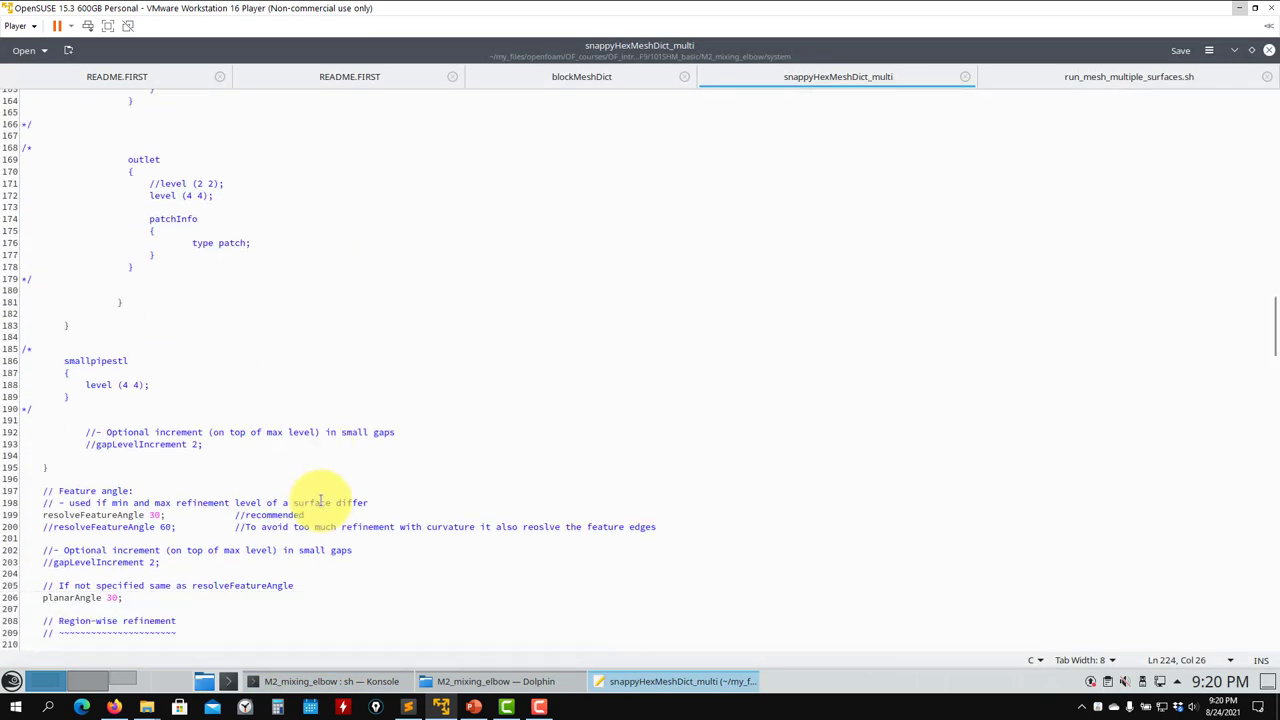
{"action": "scroll", "coordinate": [269, 476], "scroll_direction": "up", "scroll_amount": 8}
{"action": "scroll", "coordinate": [163, 400], "scroll_direction": "up", "scroll_amount": 3}
{"action": "scroll", "coordinate": [91, 214], "scroll_direction": "up", "scroll_amount": 2}
{"action": "scroll", "coordinate": [92, 231], "scroll_direction": "down", "scroll_amount": 3}
{"action": "scroll", "coordinate": [92, 231], "scroll_direction": "down", "scroll_amount": 13}
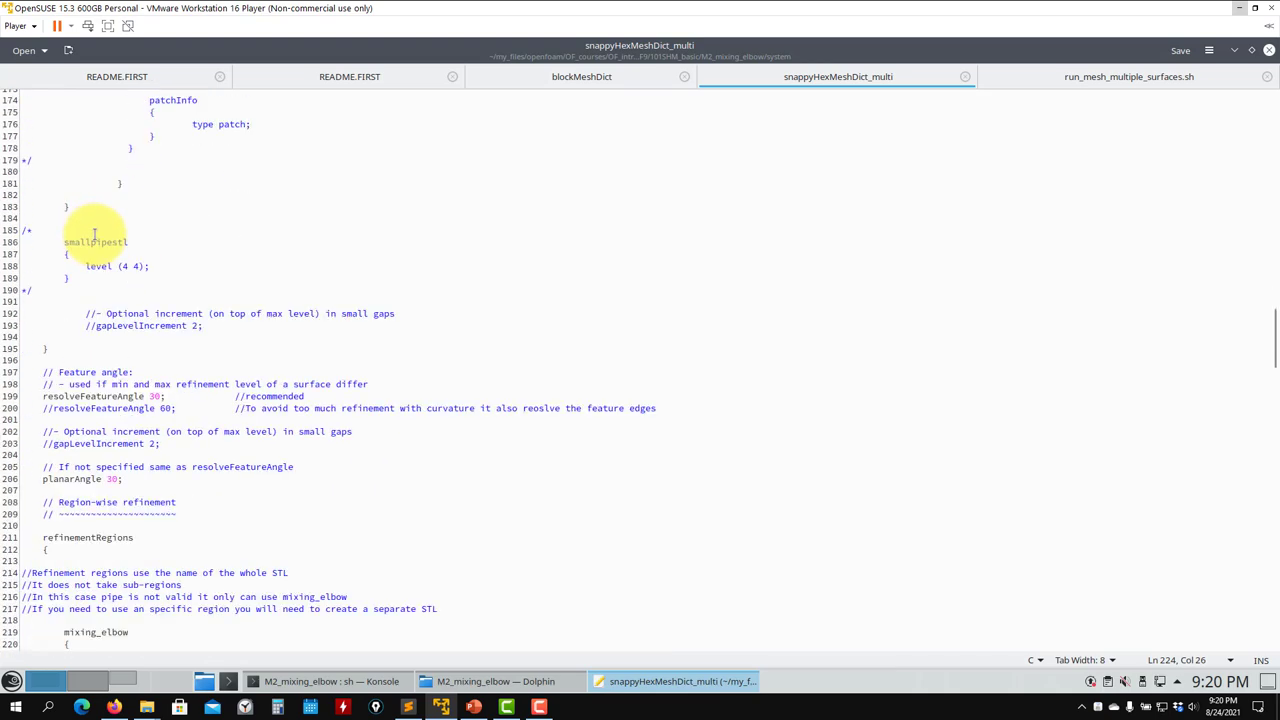
{"action": "scroll", "coordinate": [95, 234], "scroll_direction": "up", "scroll_amount": 20}
{"action": "scroll", "coordinate": [95, 238], "scroll_direction": "up", "scroll_amount": 20}
{"action": "scroll", "coordinate": [97, 241], "scroll_direction": "down", "scroll_amount": 5}
{"action": "scroll", "coordinate": [99, 242], "scroll_direction": "down", "scroll_amount": 5}
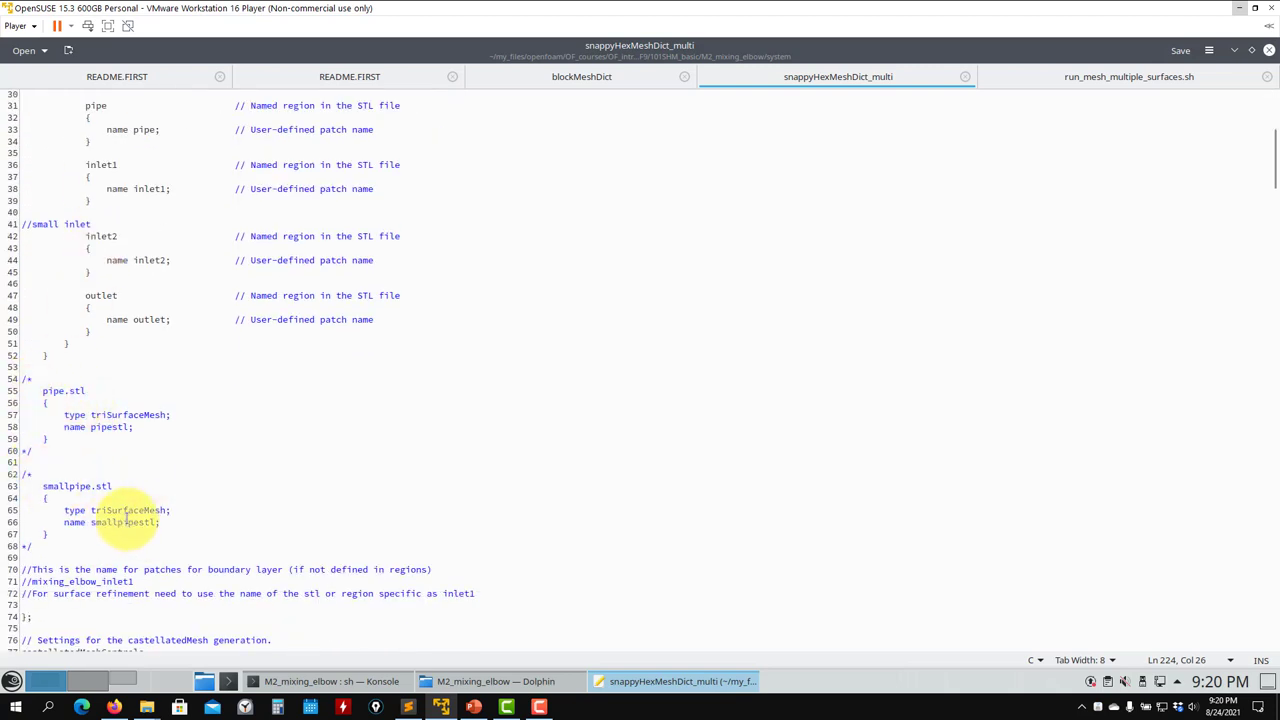
{"action": "scroll", "coordinate": [60, 475], "scroll_direction": "down", "scroll_amount": 20}
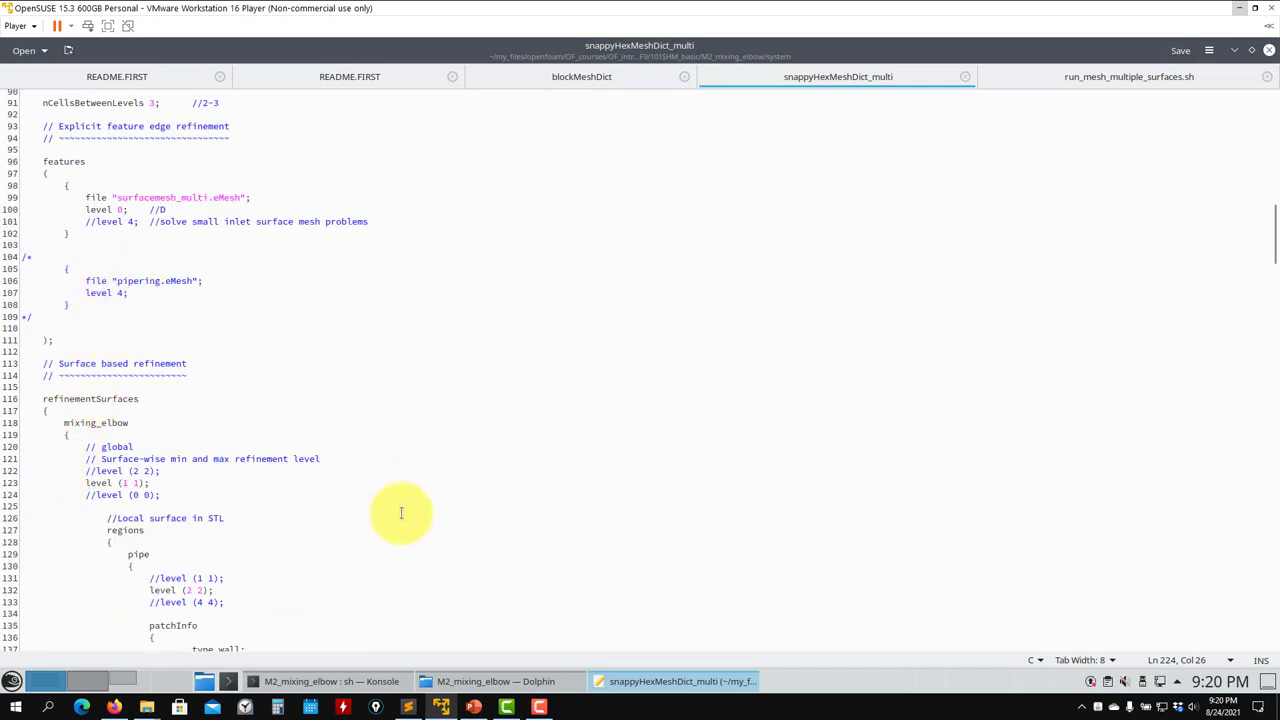
Examine the terminal output of the meshing run, covering the checkMesh quality report, mesh statistics and the layer thickness on the pipe.
{"action": "left_click", "coordinate": [303, 677]}
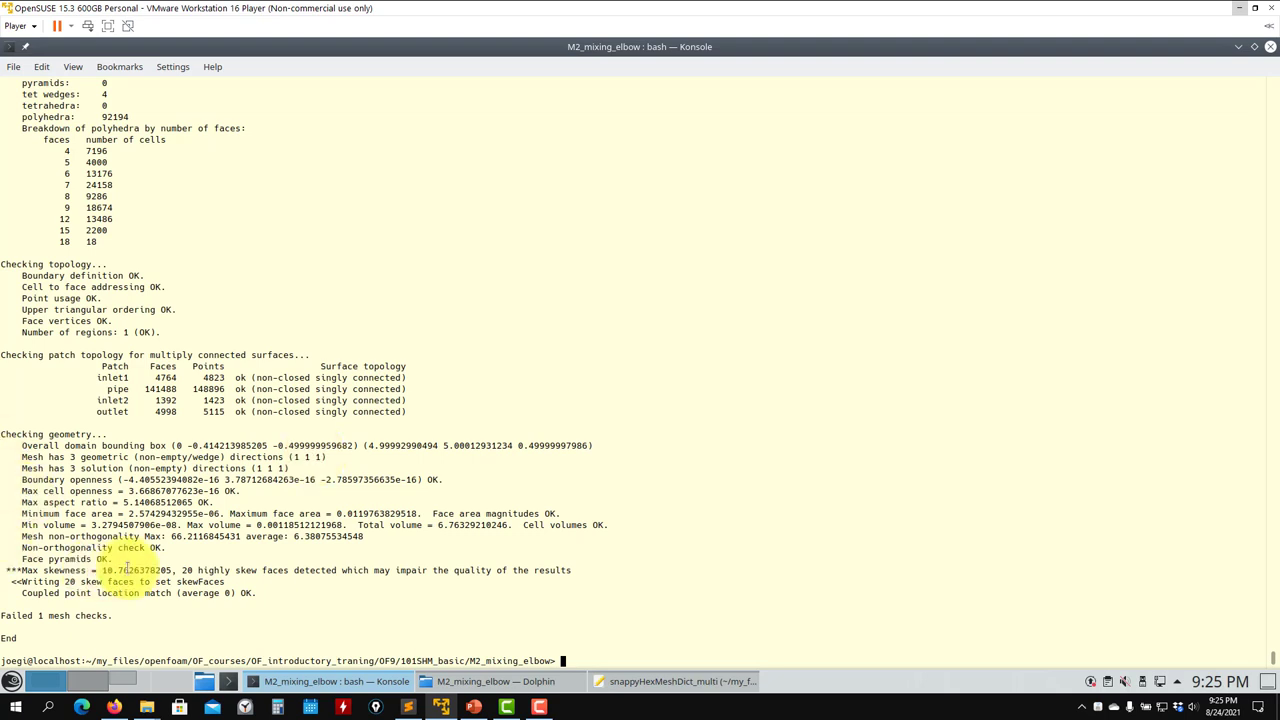
{"action": "scroll", "coordinate": [130, 567], "scroll_direction": "up", "scroll_amount": 20}
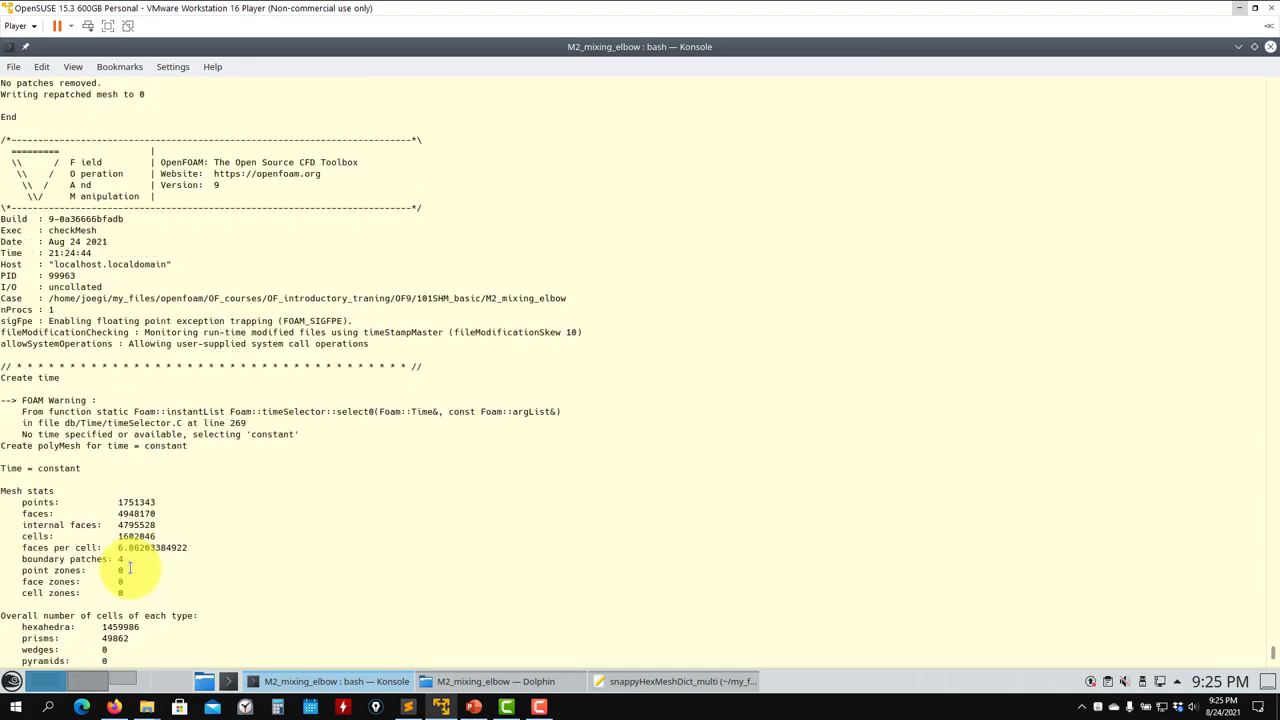
{"action": "scroll", "coordinate": [130, 567], "scroll_direction": "up", "scroll_amount": 20}
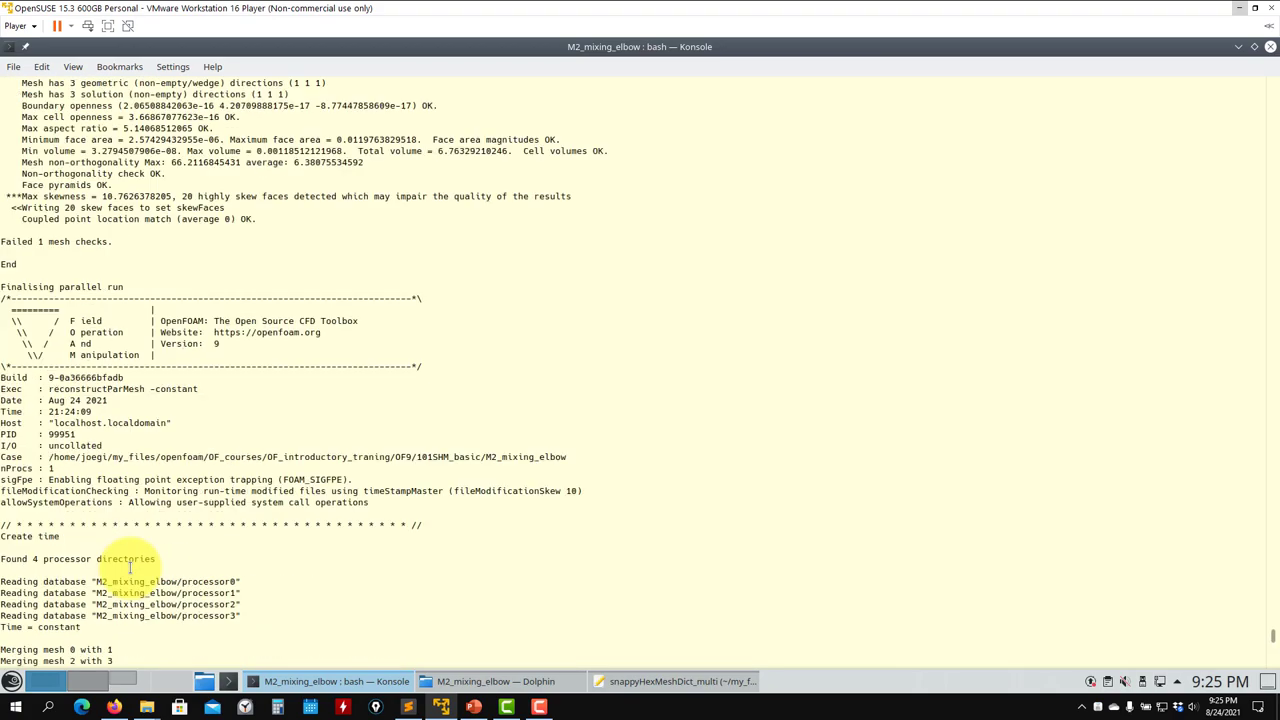
{"action": "scroll", "coordinate": [130, 567], "scroll_direction": "up", "scroll_amount": 20}
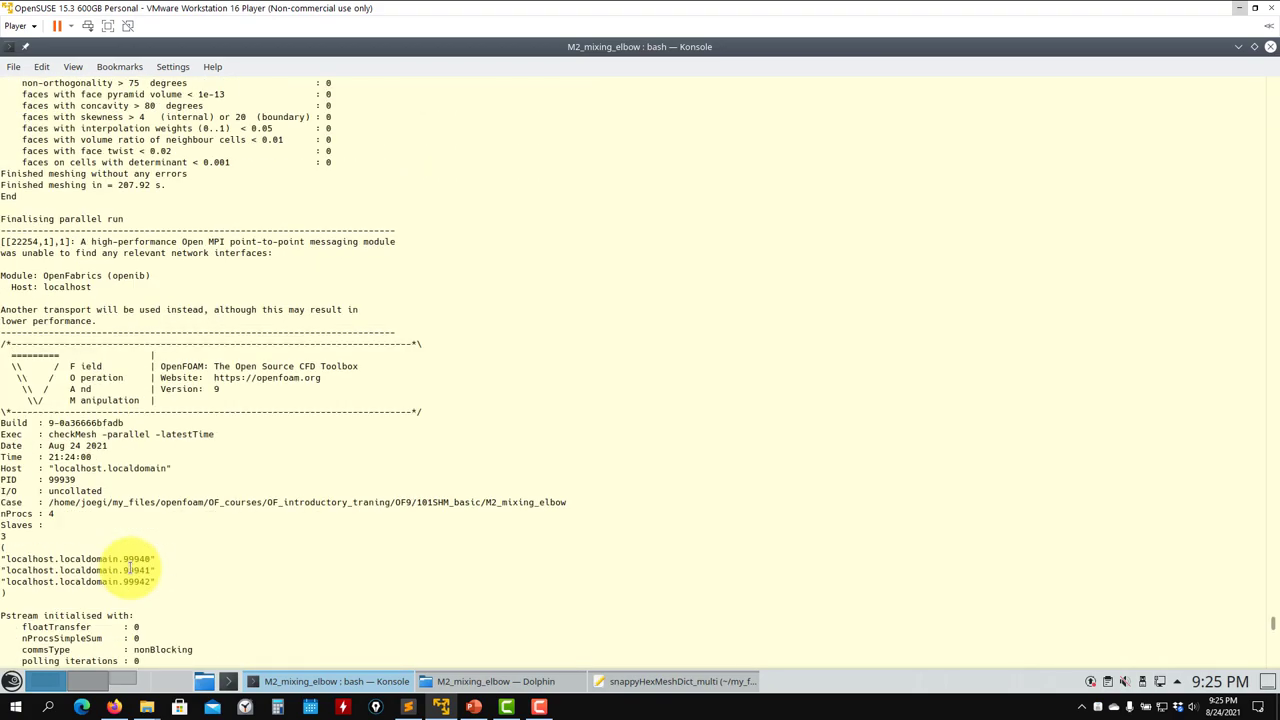
{"action": "scroll", "coordinate": [130, 567], "scroll_direction": "down", "scroll_amount": 20}
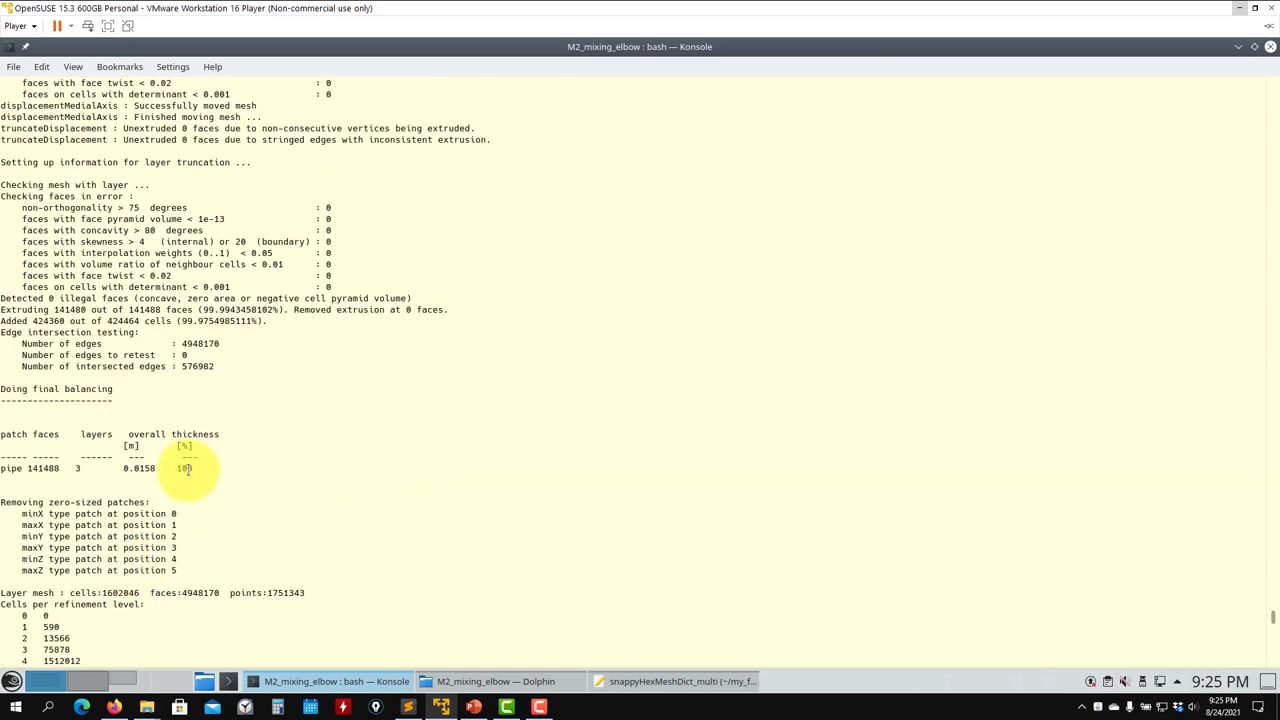
{"action": "scroll", "coordinate": [186, 468], "scroll_direction": "down", "scroll_amount": 20}
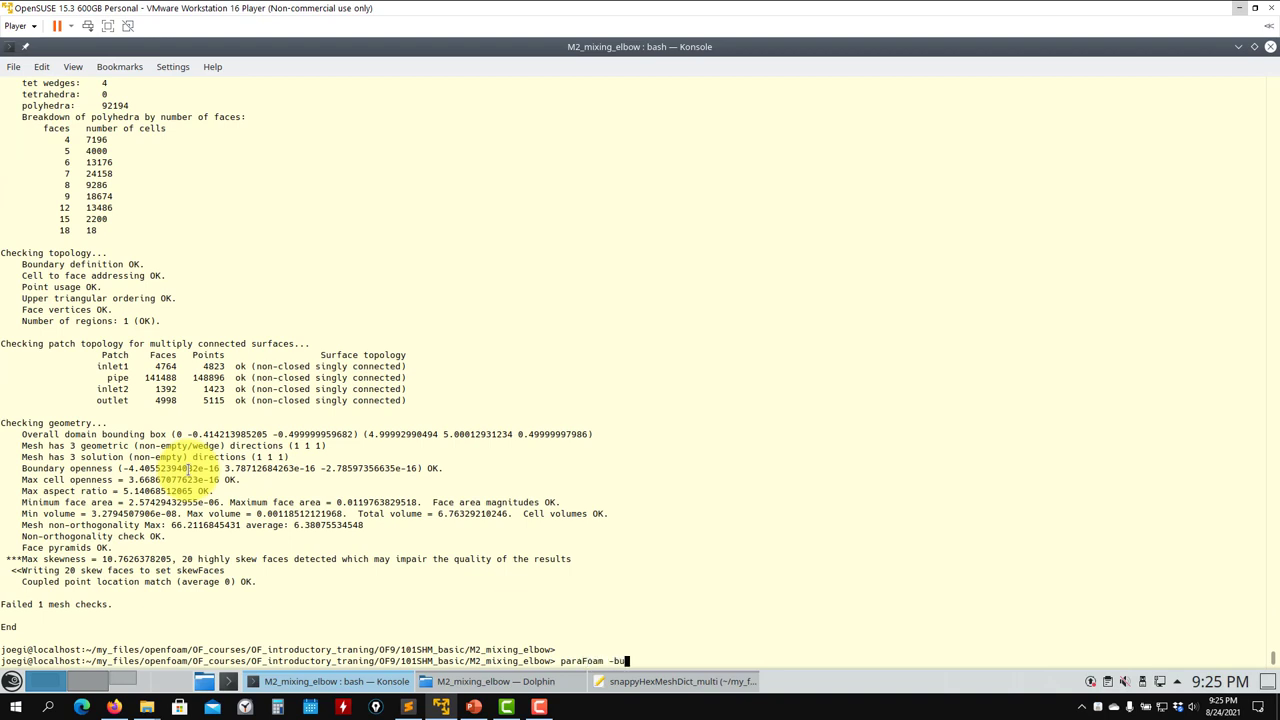
Open the new mesh in ParaView with paraFoam -builtin and view the whole elbow as Surface With Edges.
{"action": "key", "text": "Return"}
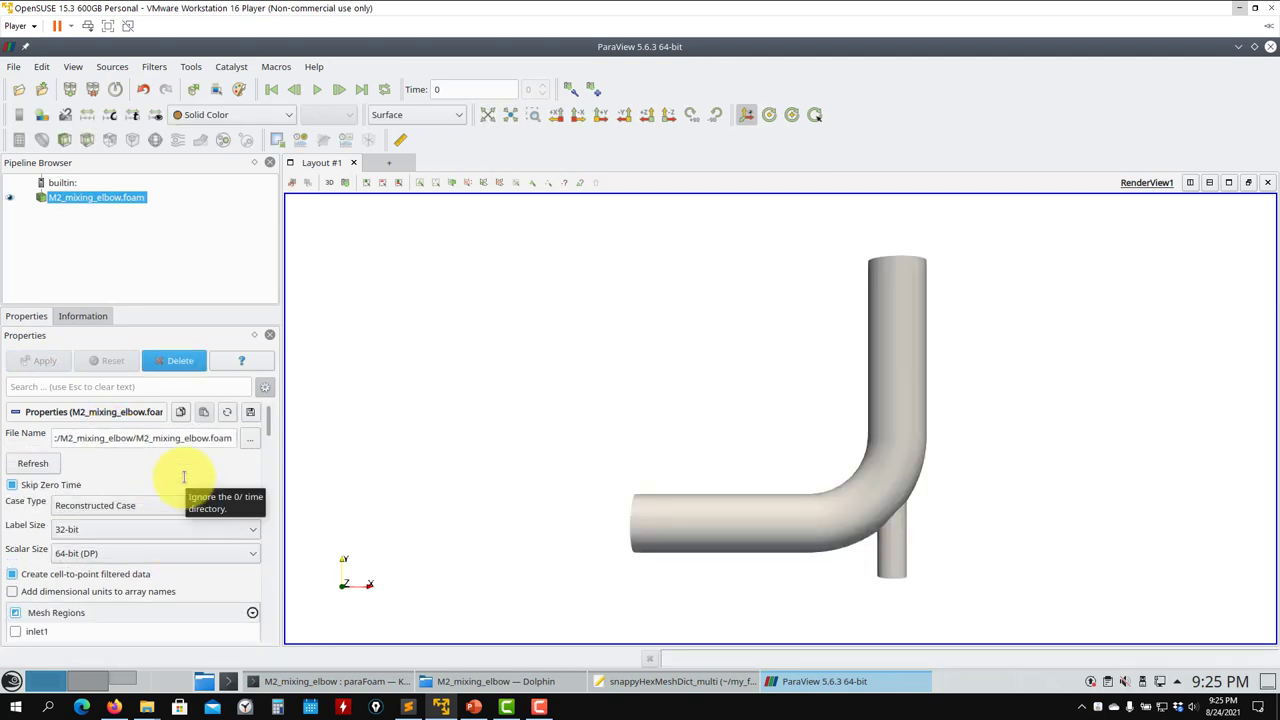
{"action": "left_click", "coordinate": [437, 114]}
{"action": "left_click", "coordinate": [430, 229]}
{"action": "left_click_drag", "start_coordinate": [879, 374], "coordinate": [837, 394]}
{"action": "right_click_drag", "start_coordinate": [837, 394], "coordinate": [820, 528]}
{"action": "left_click_drag", "start_coordinate": [911, 486], "coordinate": [872, 447]}
{"action": "right_click_drag", "start_coordinate": [872, 447], "coordinate": [991, 349]}
{"action": "left_click_drag", "start_coordinate": [991, 349], "coordinate": [711, 429]}
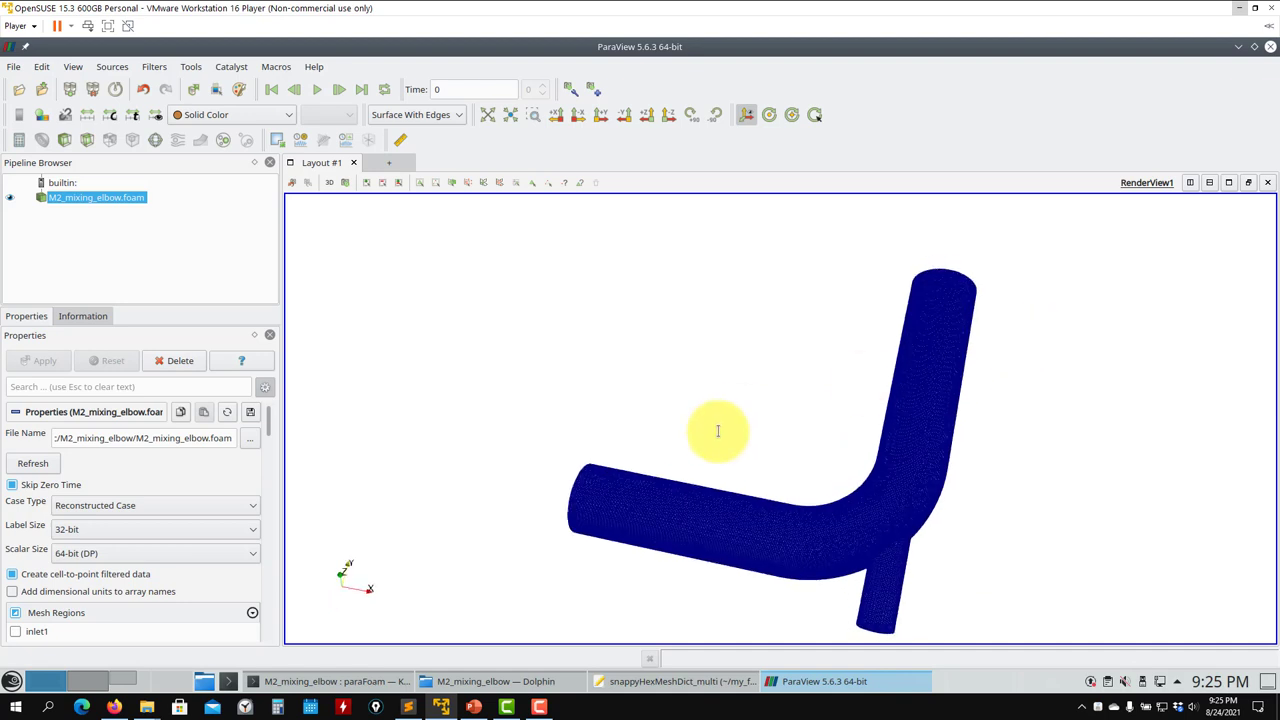
Cut the refined elbow mesh with a slice plane normal to Z.
{"action": "left_click", "coordinate": [87, 140]}
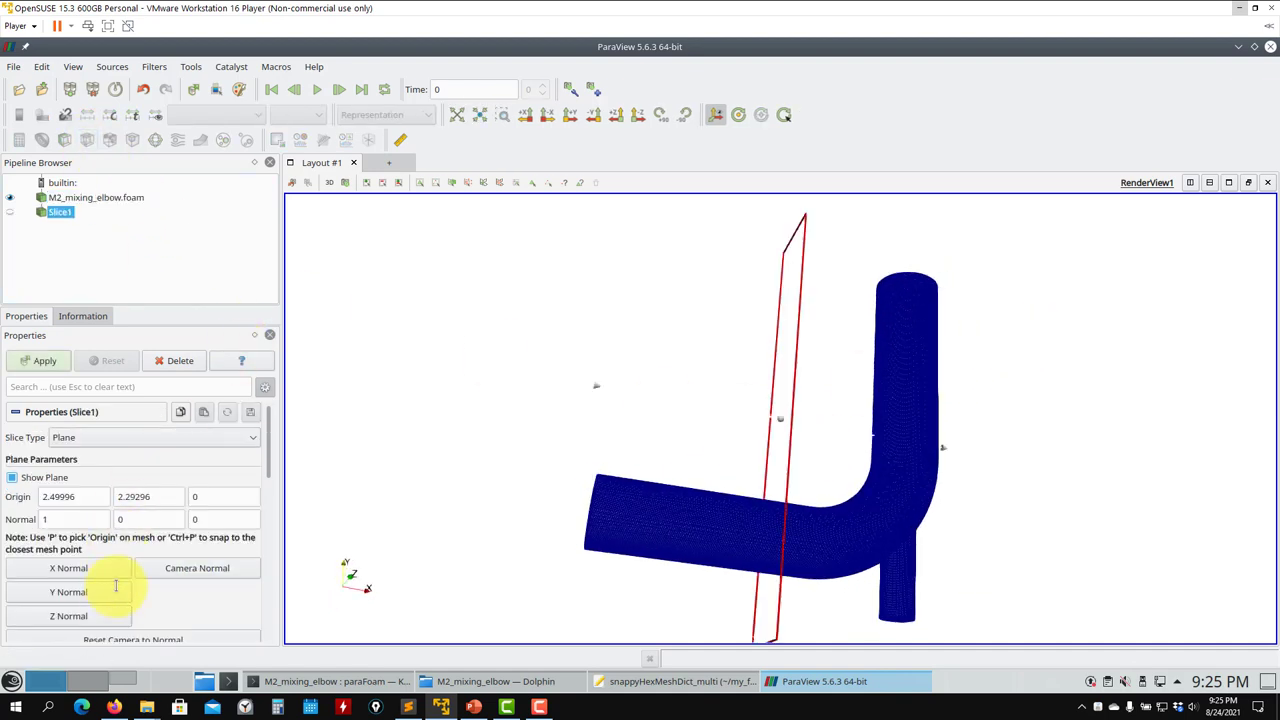
{"action": "left_click", "coordinate": [97, 615]}
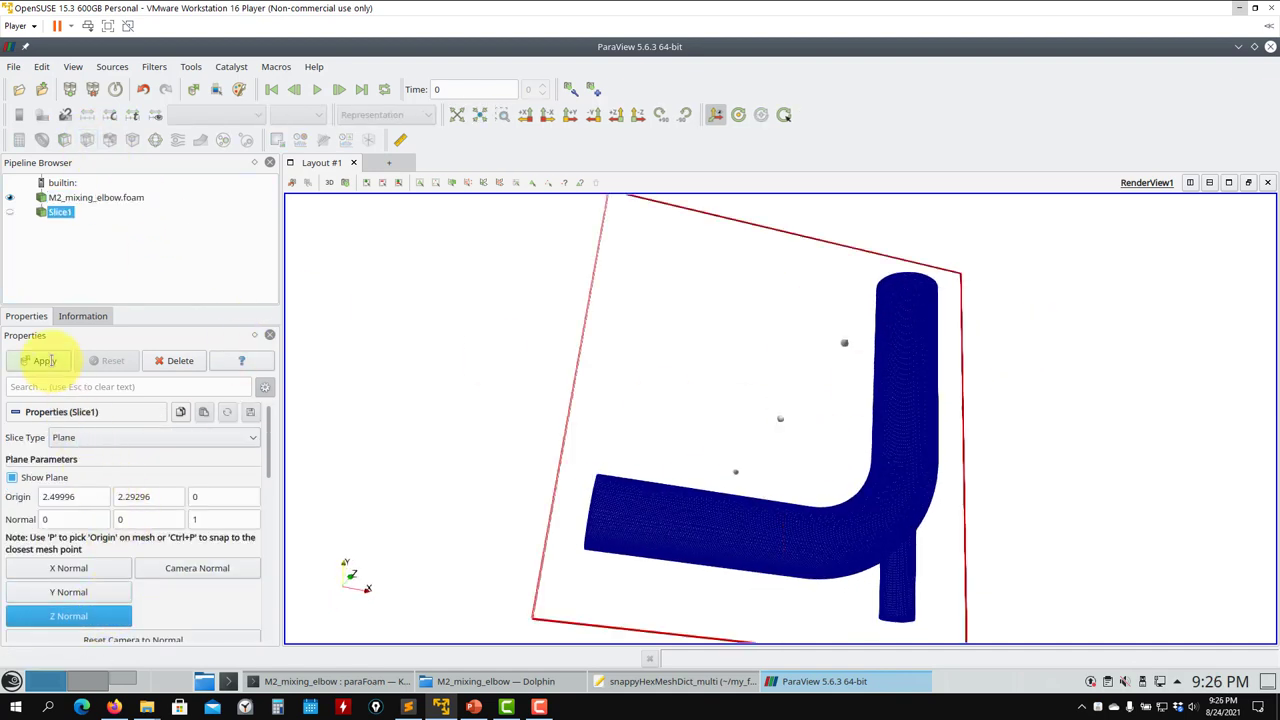
{"action": "left_click", "coordinate": [45, 360]}
Show the refined mesh's slice as Surface With Edges and hide the slice plane.
{"action": "left_click", "coordinate": [430, 114]}
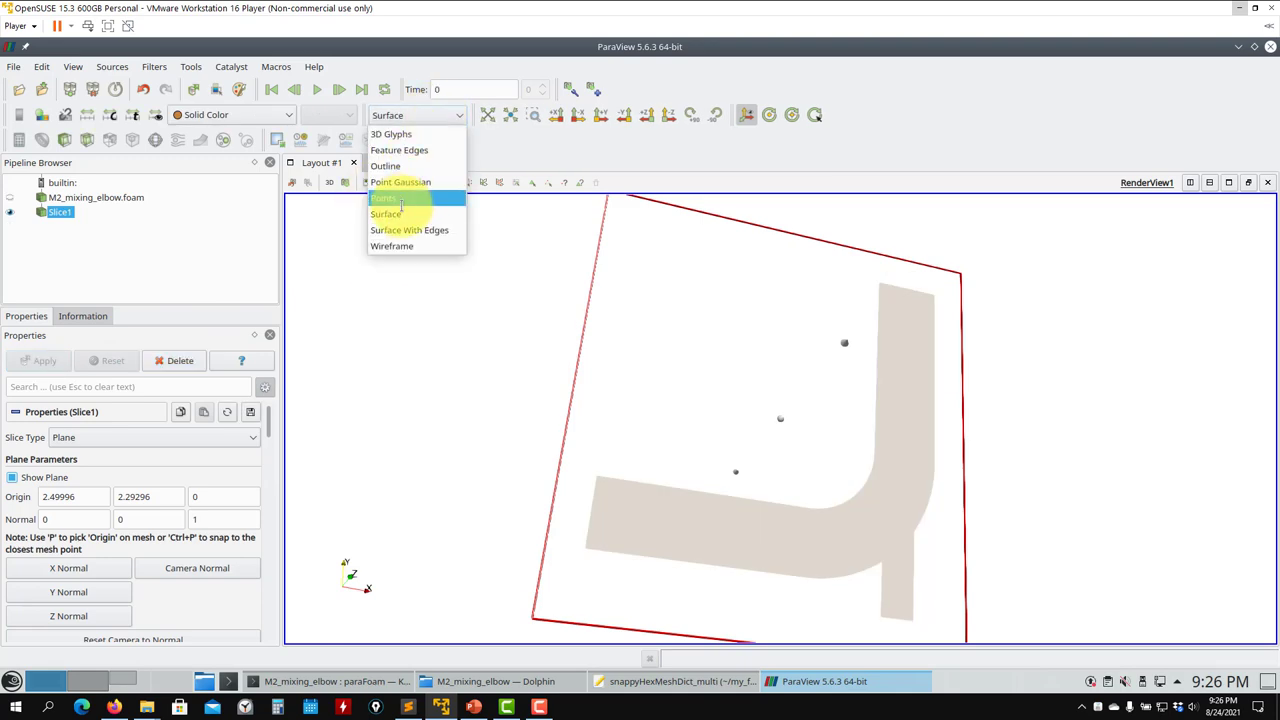
{"action": "left_click", "coordinate": [408, 230]}
{"action": "scroll", "coordinate": [380, 363], "scroll_direction": "up", "scroll_amount": 3}
{"action": "left_click", "coordinate": [12, 477]}
Inspect the slice's near-wall refinement at the open end of the horizontal pipe, then close ParaView and return to snappyHexMeshDict_multi.
{"action": "left_click_drag", "start_coordinate": [760, 560], "coordinate": [674, 395]}
{"action": "scroll", "coordinate": [716, 447], "scroll_direction": "up", "scroll_amount": 5}
{"action": "scroll", "coordinate": [674, 395], "scroll_direction": "up", "scroll_amount": 5}
{"action": "middle_click_drag", "start_coordinate": [591, 500], "coordinate": [720, 488]}
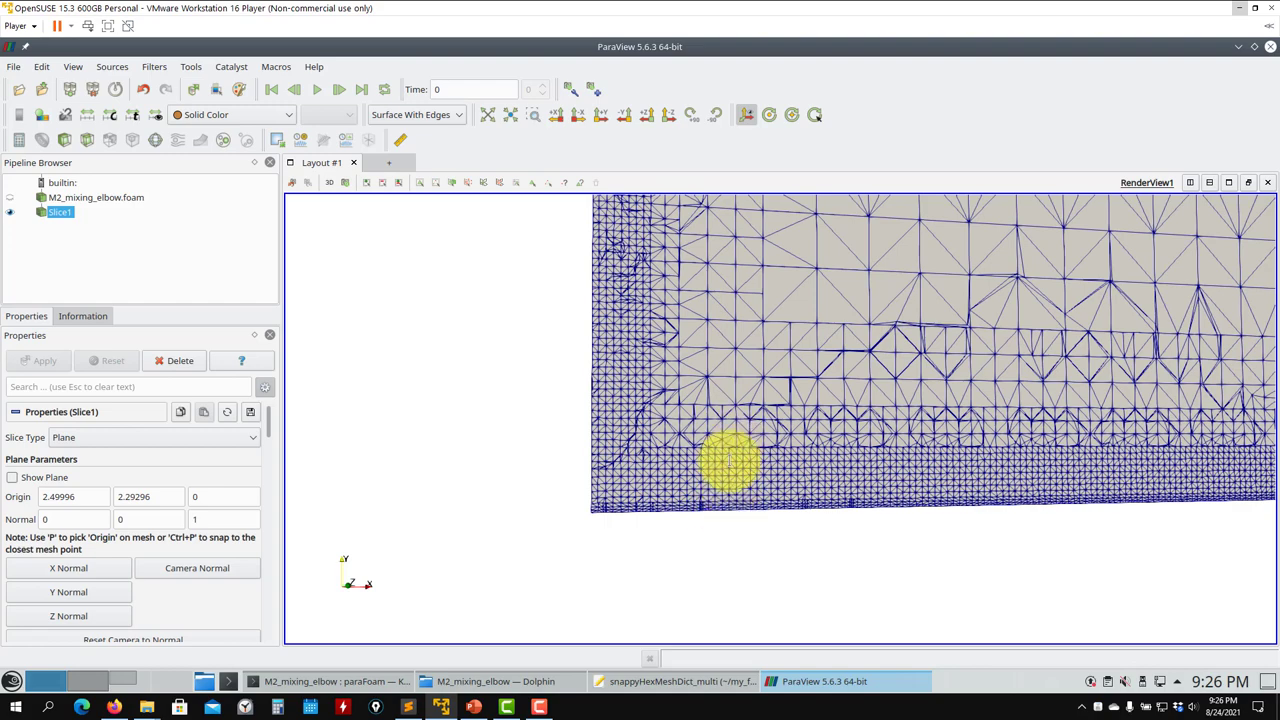
{"action": "middle_click_drag", "start_coordinate": [751, 429], "coordinate": [709, 523]}
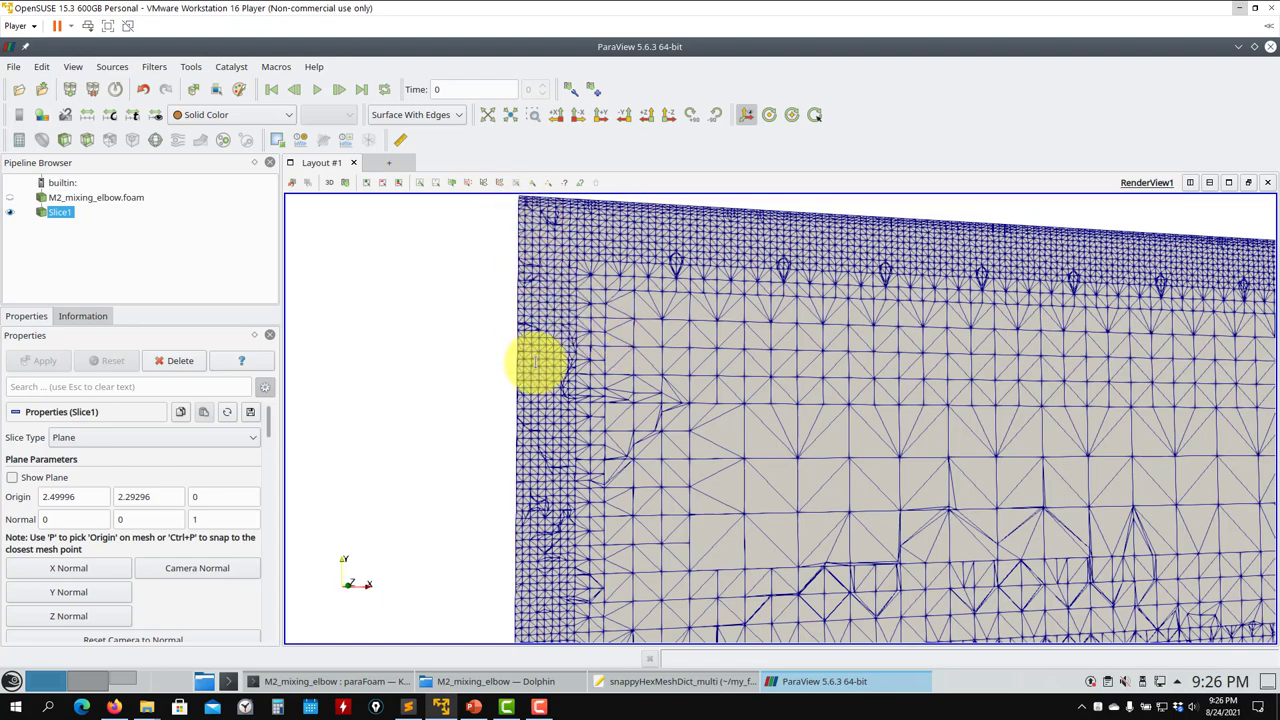
{"action": "scroll", "coordinate": [800, 330], "scroll_direction": "down", "scroll_amount": 5}
{"action": "middle_click_drag", "start_coordinate": [891, 403], "coordinate": [485, 394]}
{"action": "left_click", "coordinate": [1268, 46]}
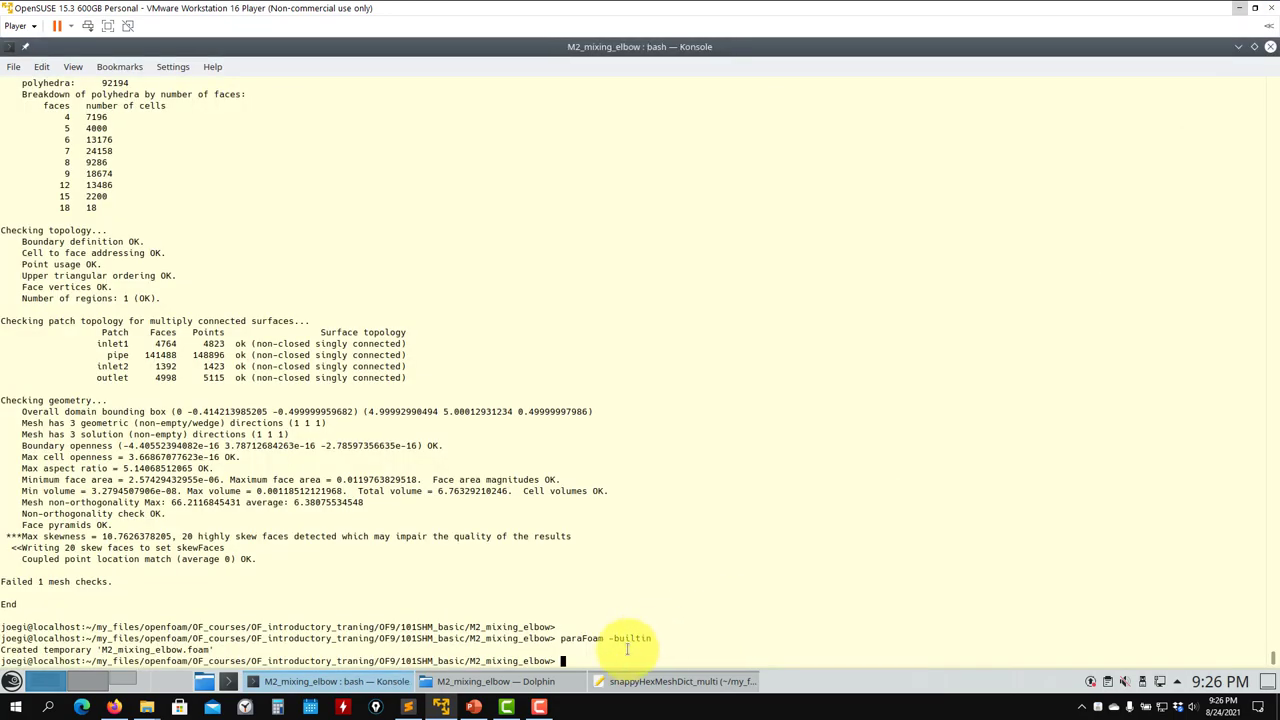
{"action": "left_click", "coordinate": [675, 681]}
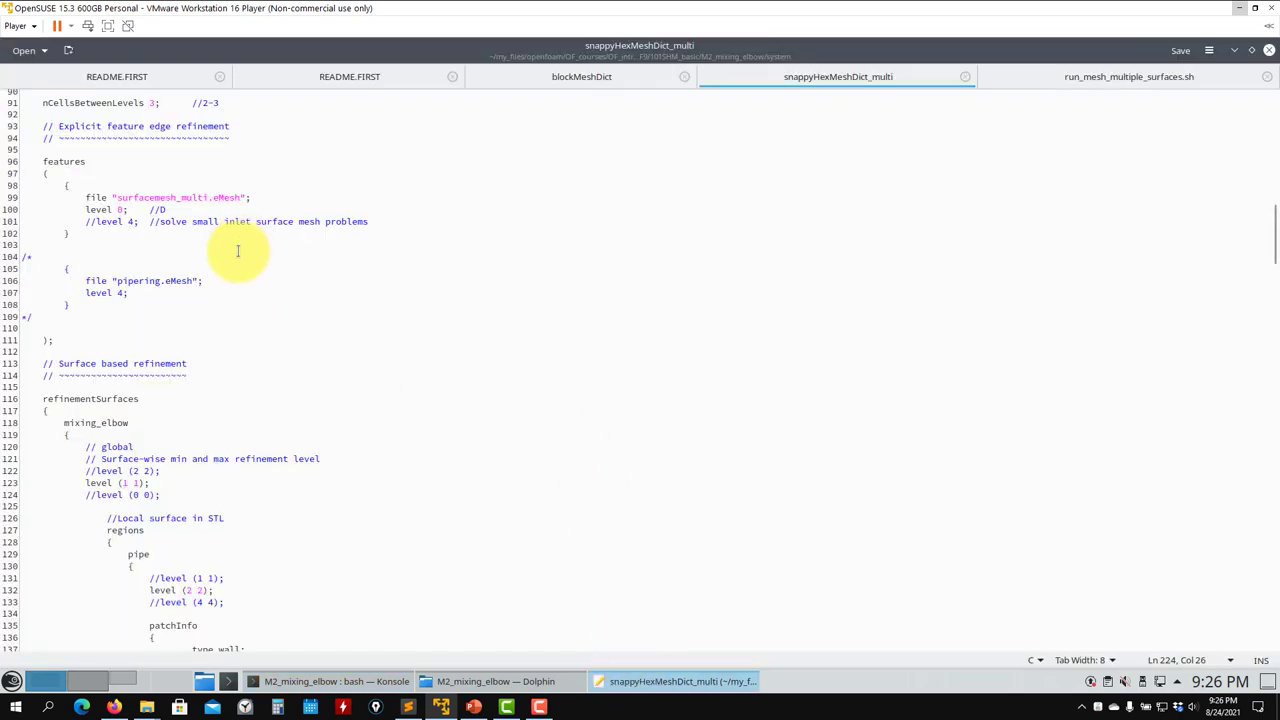
Comment out the mixing_elbow block in refinementRegions, save the dictionary, and rerun the meshing with sh run_mesh_multiple_surfaces.sh.
{"action": "scroll", "coordinate": [262, 350], "scroll_direction": "down", "scroll_amount": 20}
{"action": "key", "text": "Home"}
{"action": "type", "text": "//"}
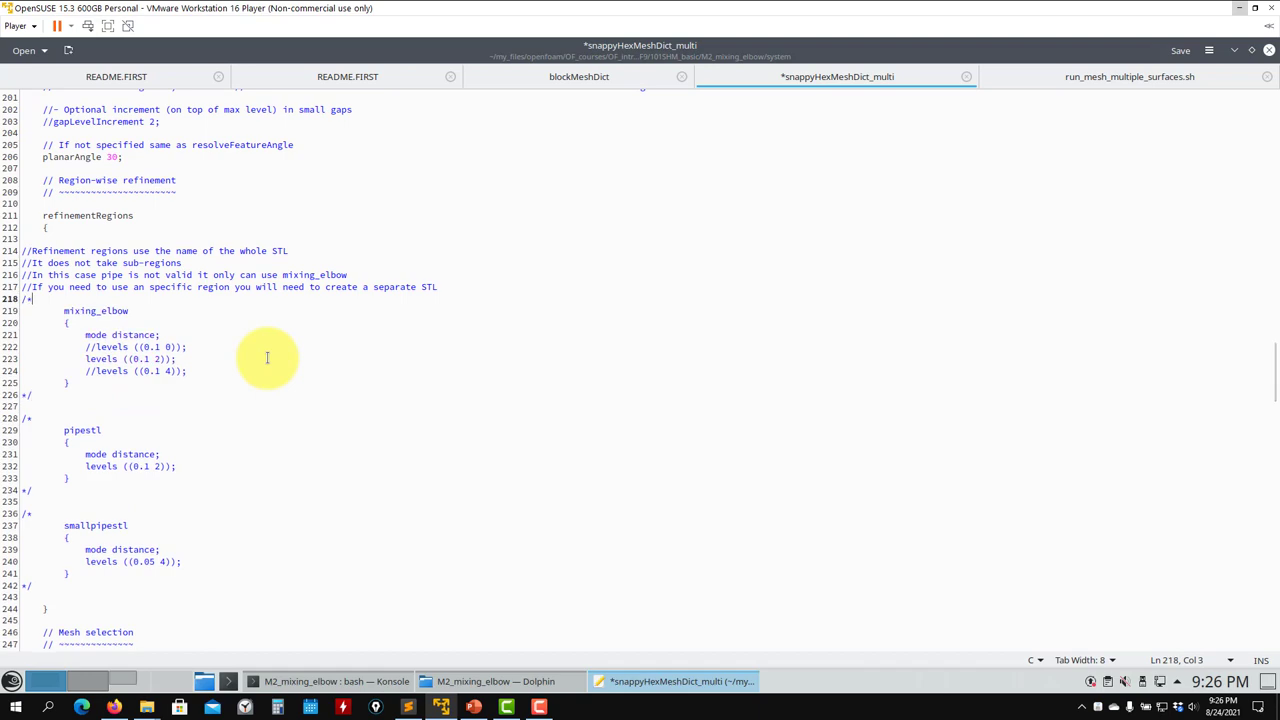
{"action": "key", "text": "ctrl+s"}
{"action": "left_click", "coordinate": [348, 681]}
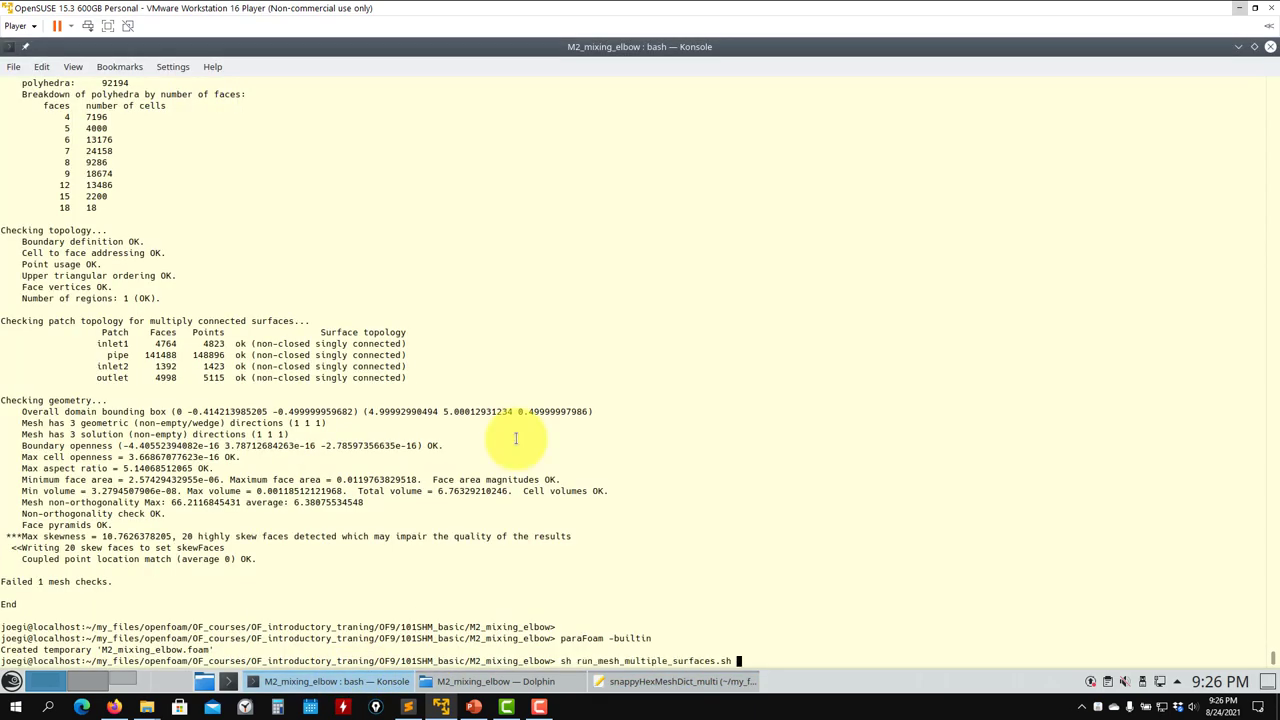
{"action": "key", "text": "Return"}
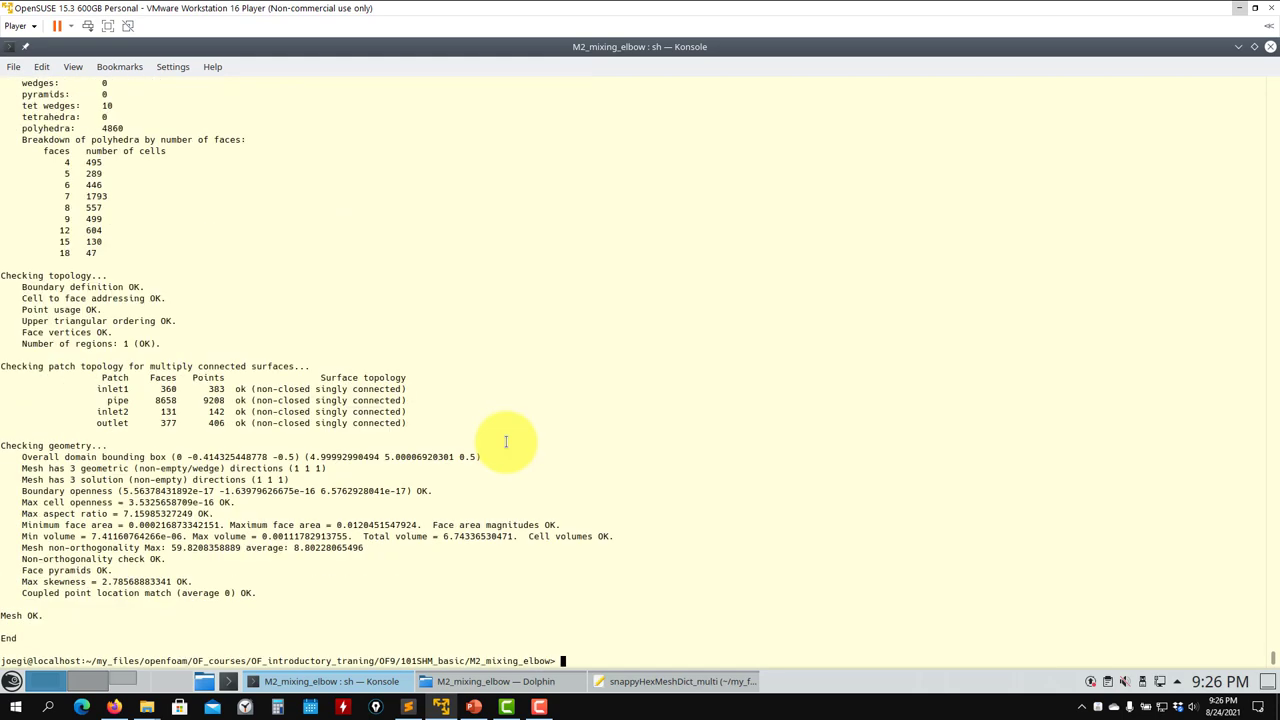
Open the regenerated elbow mesh in ParaView with paraFoam and show it as Surface With Edges.
{"action": "key", "text": "Return"}
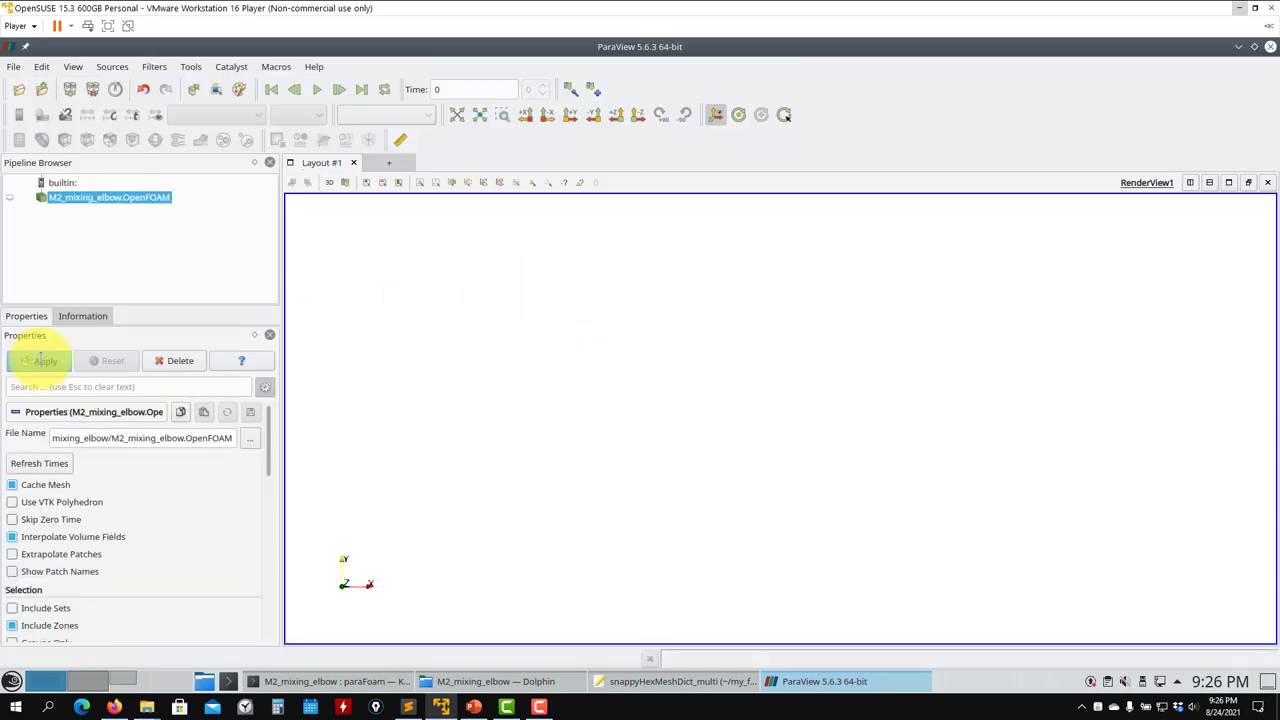
{"action": "left_click", "coordinate": [40, 360]}
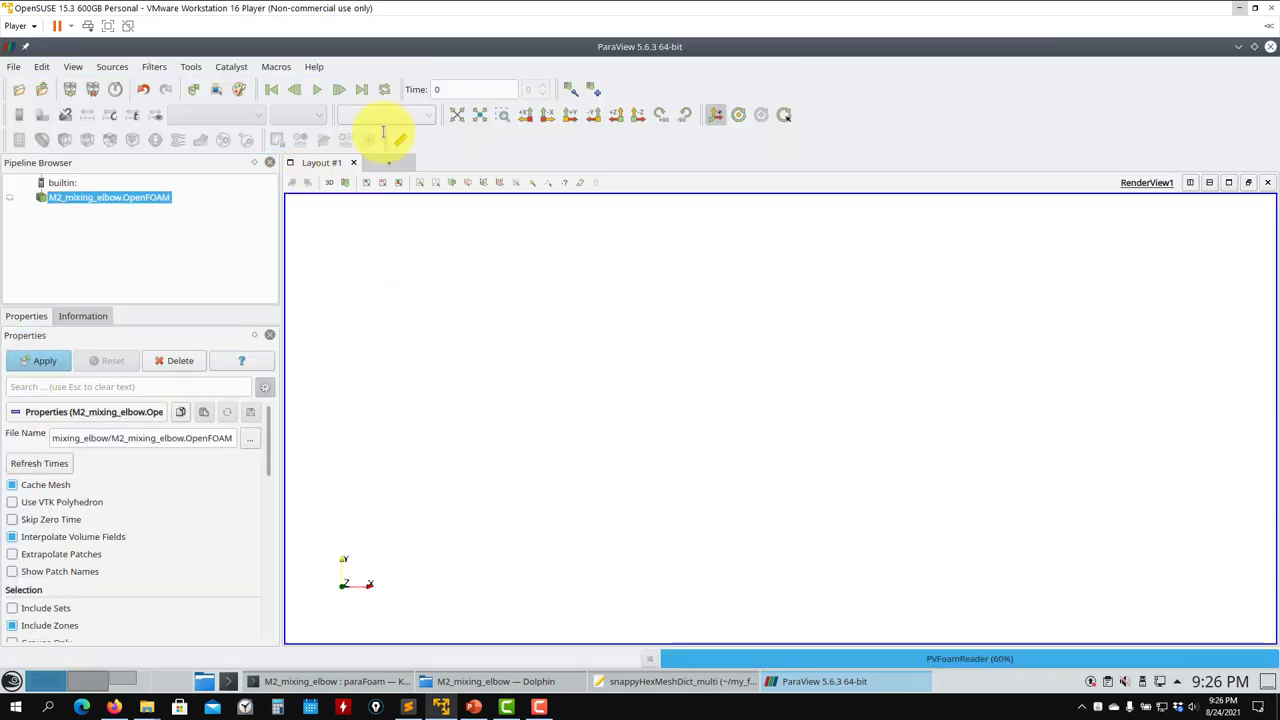
{"action": "left_click", "coordinate": [397, 116]}
{"action": "left_click", "coordinate": [414, 231]}
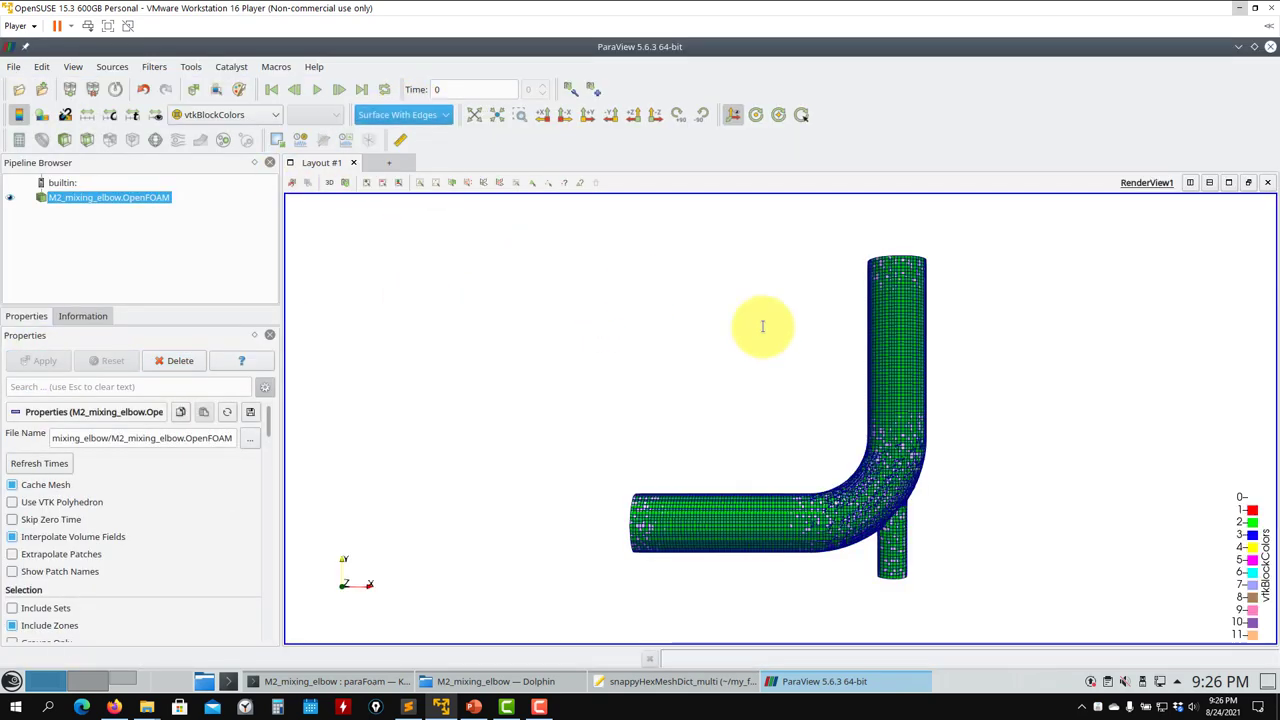
Exclude internalMesh from the displayed mesh parts, keeping the inlet, outlet and pipe patches.
{"action": "scroll", "coordinate": [740, 460], "scroll_direction": "up", "scroll_amount": 5}
{"action": "left_click_drag", "start_coordinate": [876, 470], "coordinate": [777, 494]}
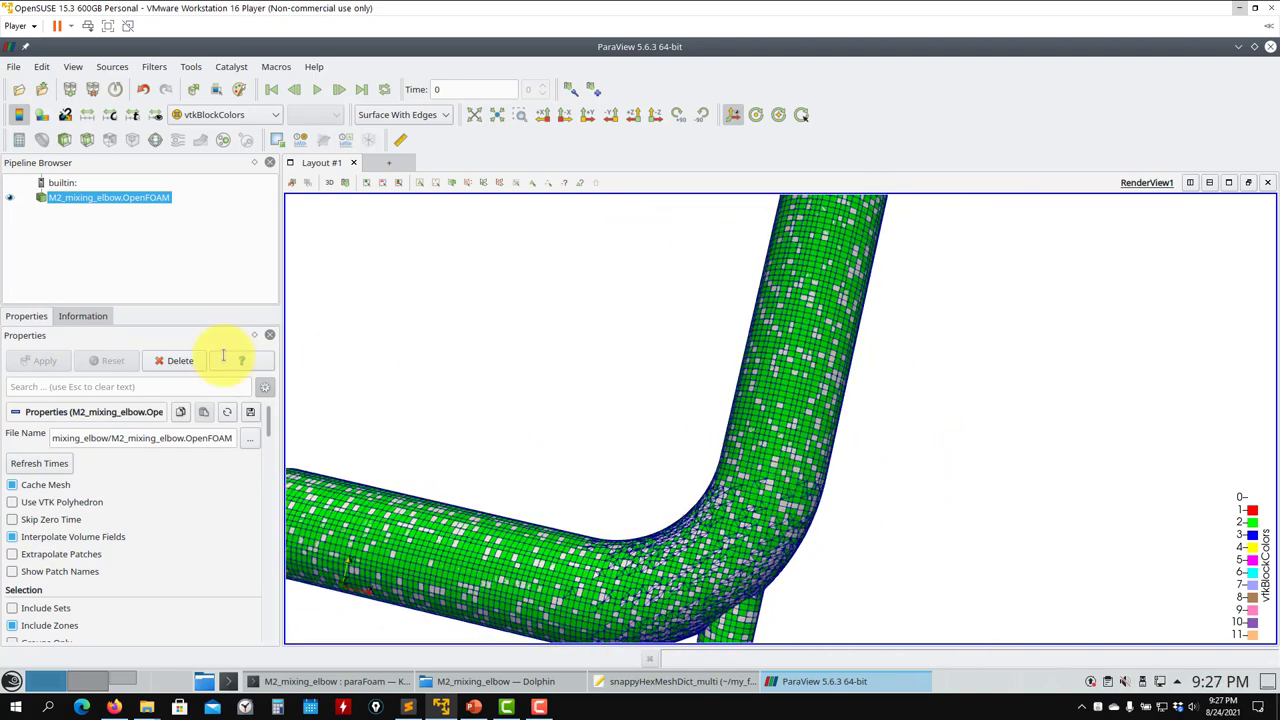
{"action": "scroll", "coordinate": [270, 446], "scroll_direction": "down", "scroll_amount": 3}
{"action": "scroll", "coordinate": [255, 452], "scroll_direction": "down", "scroll_amount": 1}
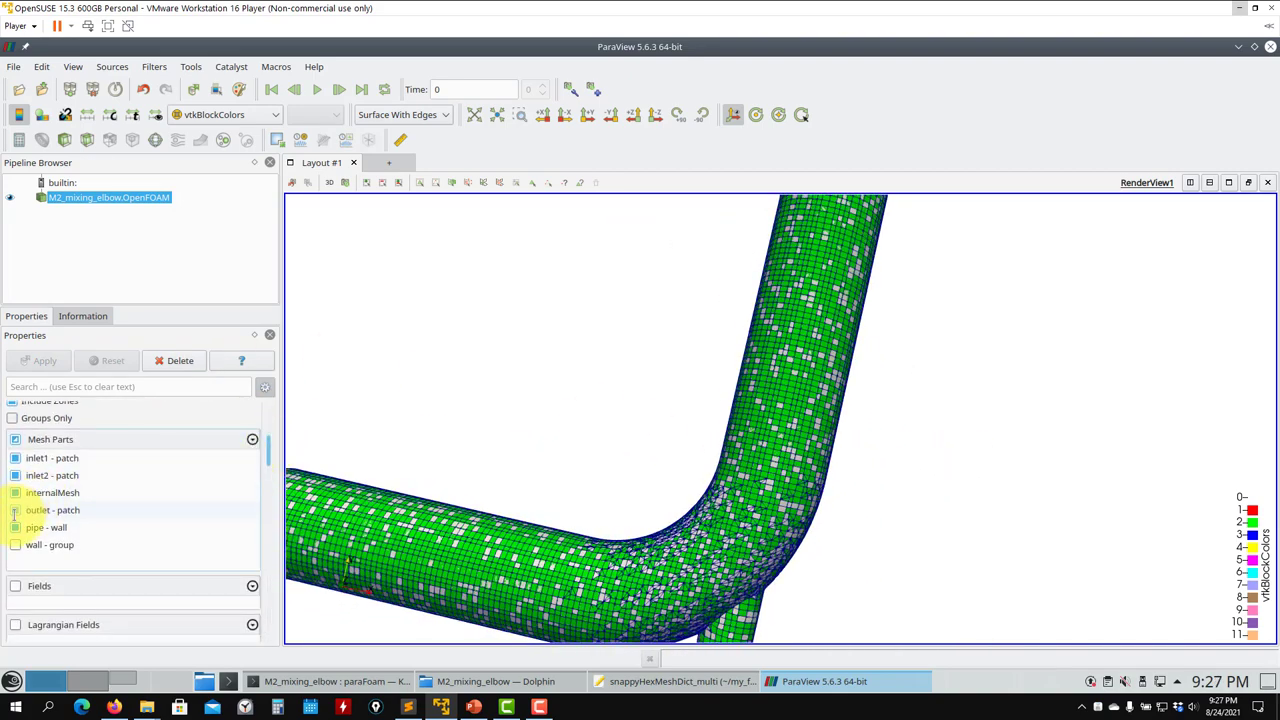
{"action": "left_click", "coordinate": [15, 492]}
Examine the surface mesh where the small pipe joins the elbow and on the small inlet's end face.
{"action": "left_click_drag", "start_coordinate": [486, 471], "coordinate": [580, 371]}
{"action": "right_click_drag", "start_coordinate": [580, 371], "coordinate": [560, 474]}
{"action": "left_click_drag", "start_coordinate": [560, 474], "coordinate": [676, 503]}
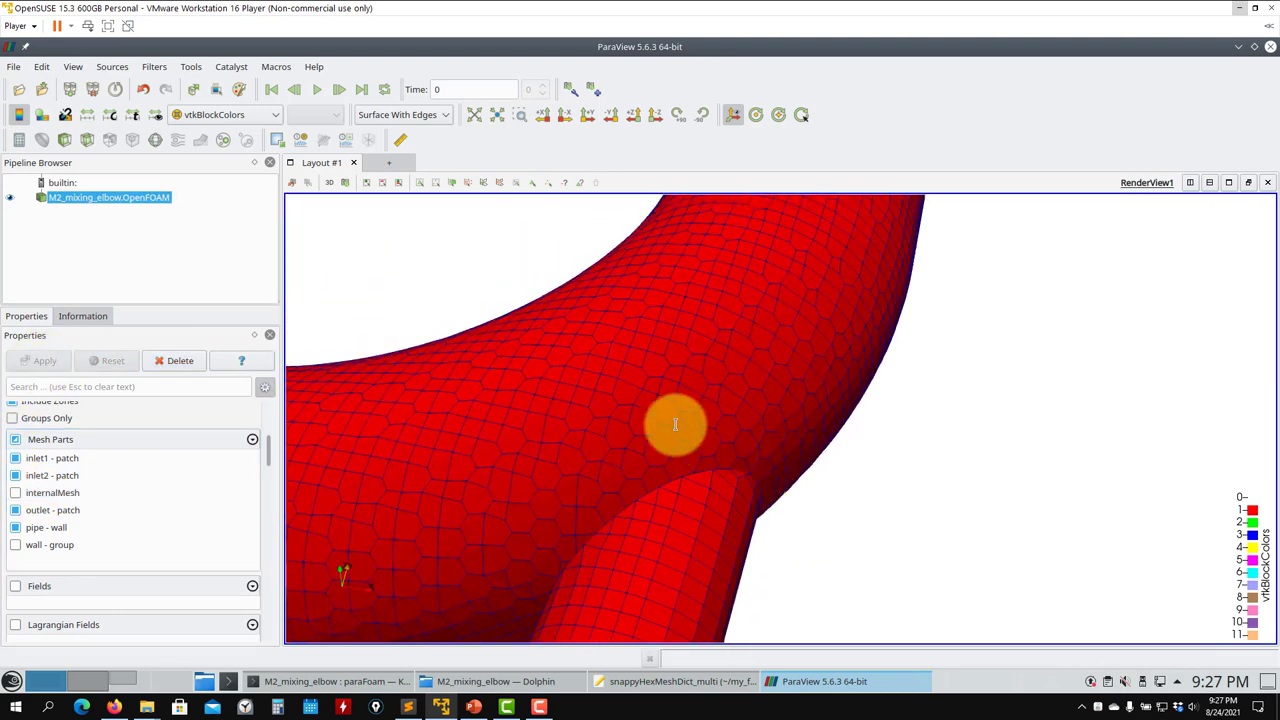
{"action": "scroll", "coordinate": [620, 406], "scroll_direction": "up", "scroll_amount": 5}
{"action": "right_click_drag", "start_coordinate": [619, 393], "coordinate": [522, 393]}
{"action": "left_click_drag", "start_coordinate": [531, 408], "coordinate": [633, 321]}
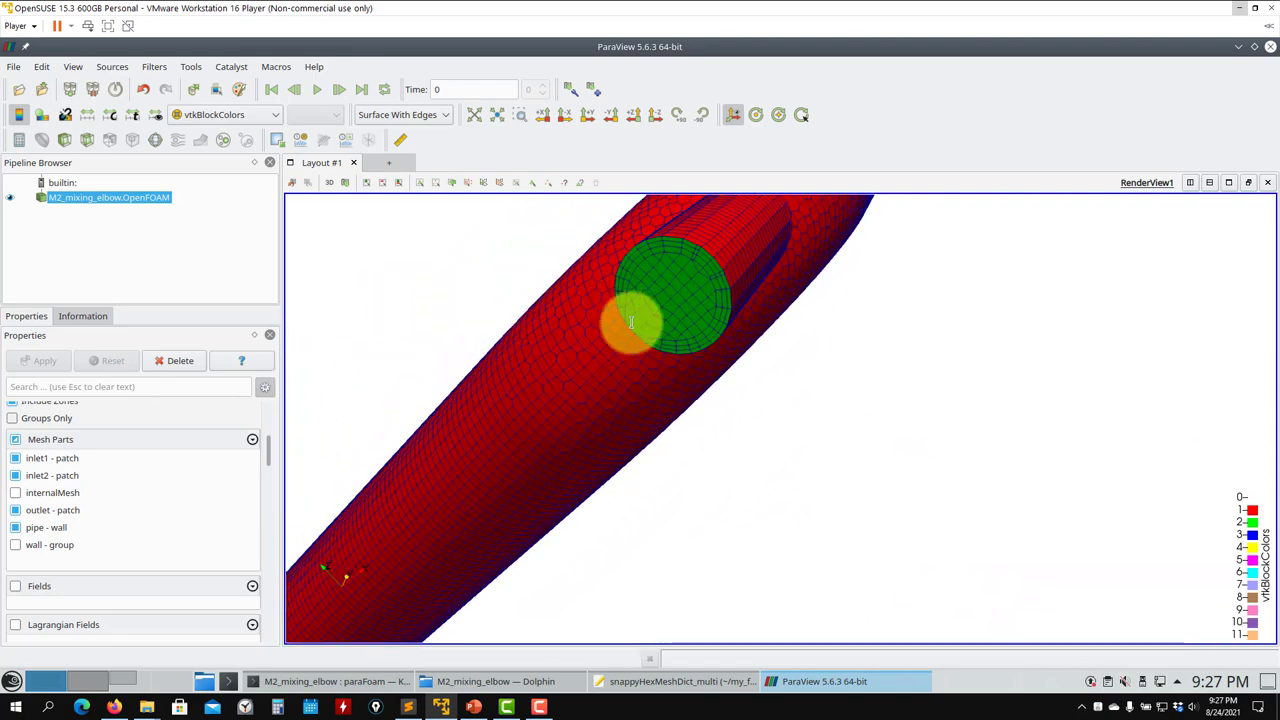
{"action": "left_click_drag", "start_coordinate": [705, 342], "coordinate": [865, 430]}
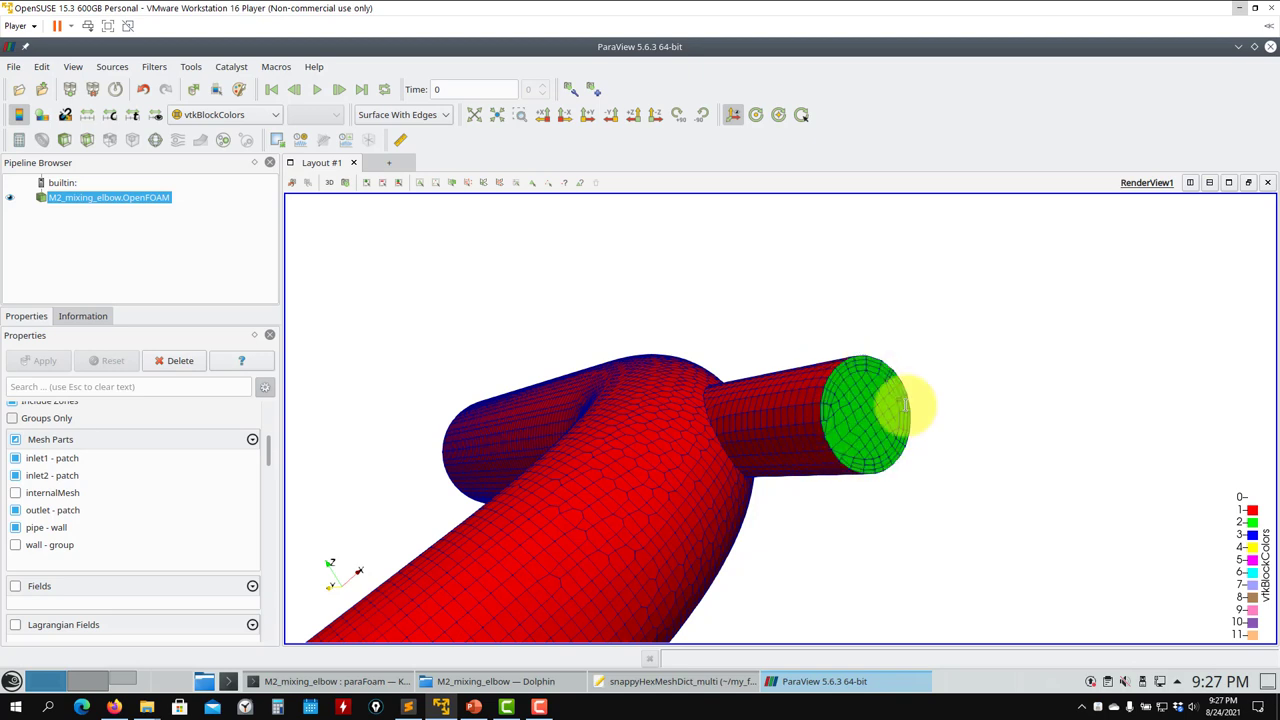
{"action": "left_click_drag", "start_coordinate": [866, 410], "coordinate": [691, 406]}
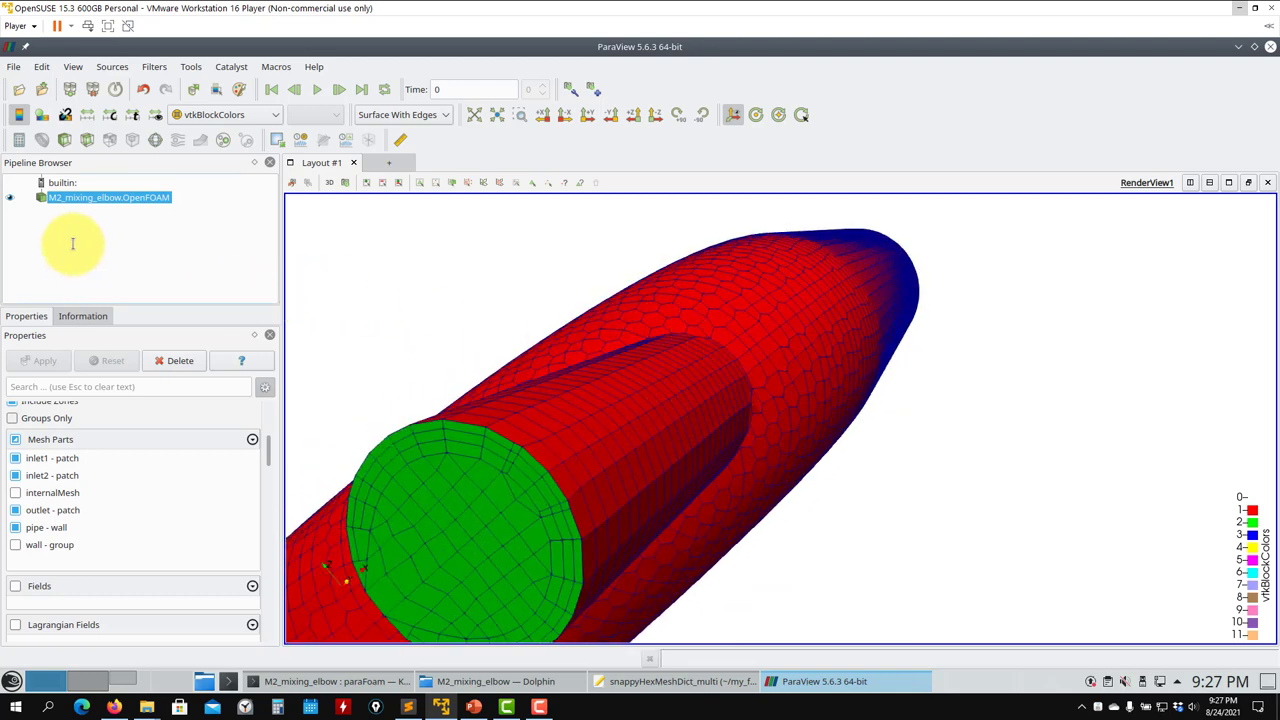
Hide the M2_mixing_elbow mesh and load the surfacemesh_single.stl geometry into the scene.
{"action": "left_click", "coordinate": [10, 198]}
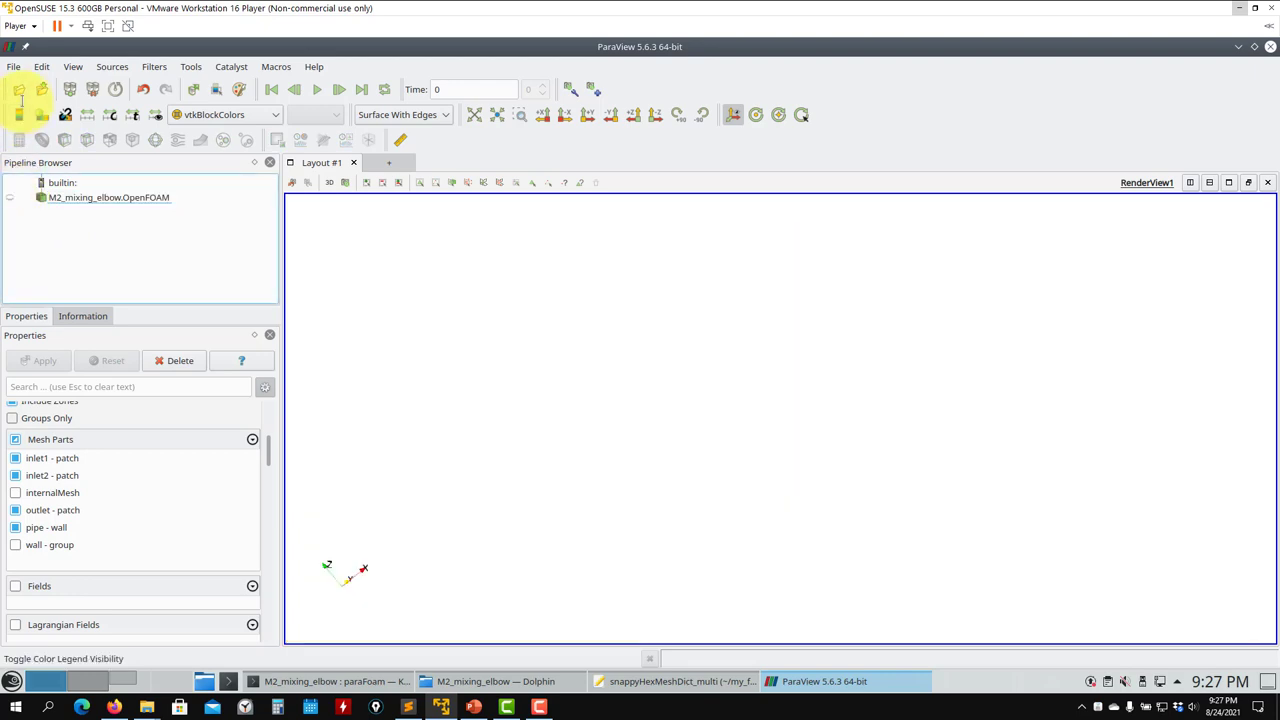
{"action": "left_click", "coordinate": [18, 89]}
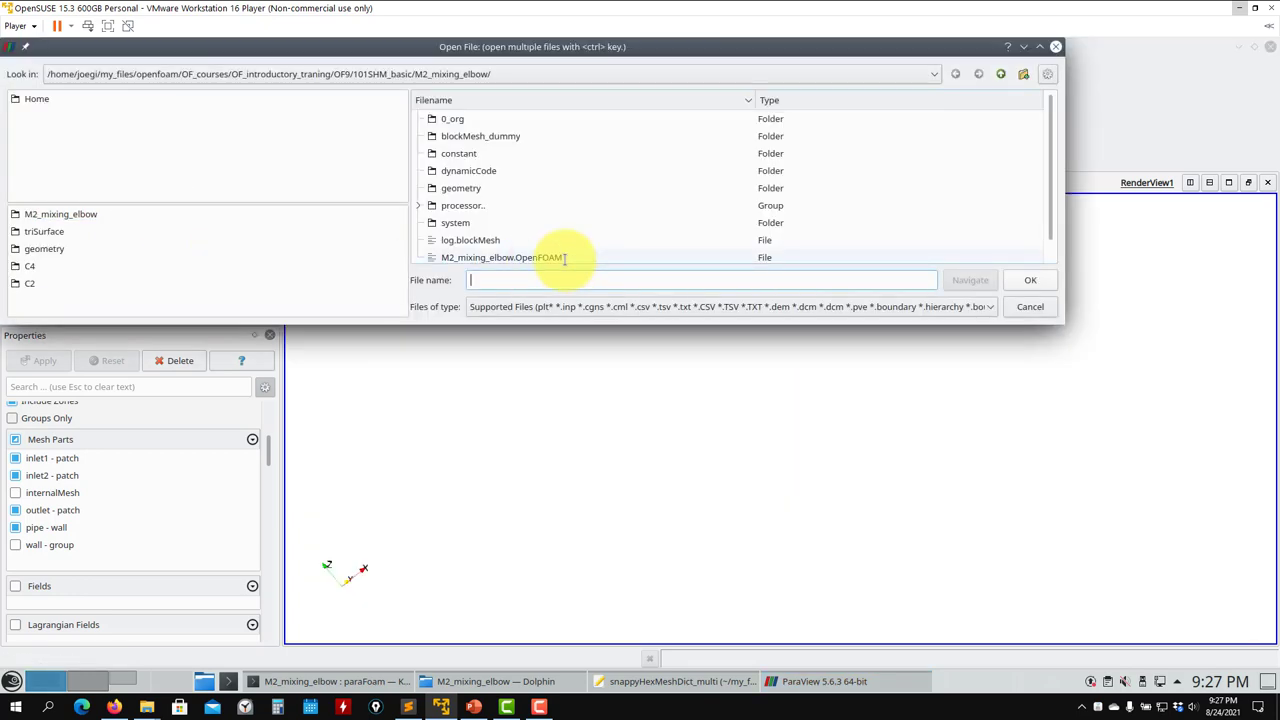
{"action": "double_click", "coordinate": [458, 153]}
{"action": "left_click", "coordinate": [522, 222]}
{"action": "left_click", "coordinate": [1033, 279]}
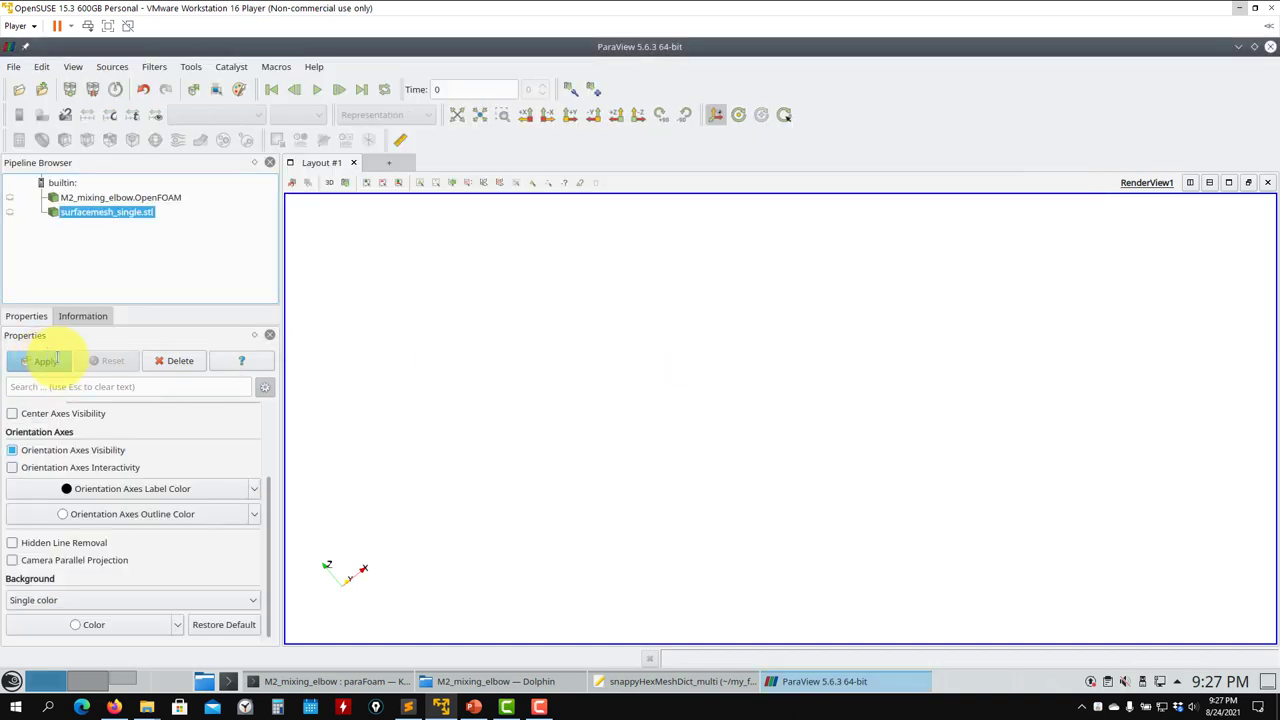
{"action": "left_click", "coordinate": [46, 360]}
{"action": "left_click_drag", "start_coordinate": [634, 429], "coordinate": [760, 480]}
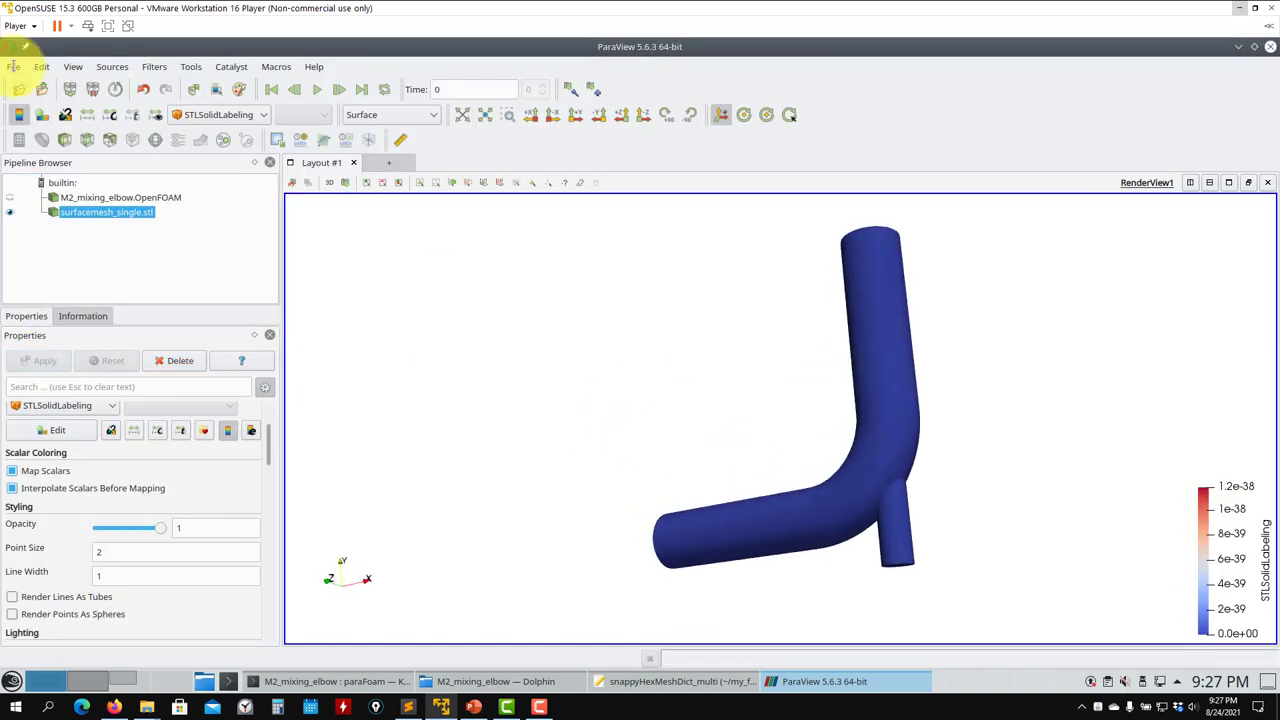
Apply a Feature Edges filter with a 30-degree feature angle to surfacemesh_single.stl and hide the STL surface.
{"action": "left_click", "coordinate": [155, 67]}
{"action": "mouse_move", "coordinate": [158, 84]}
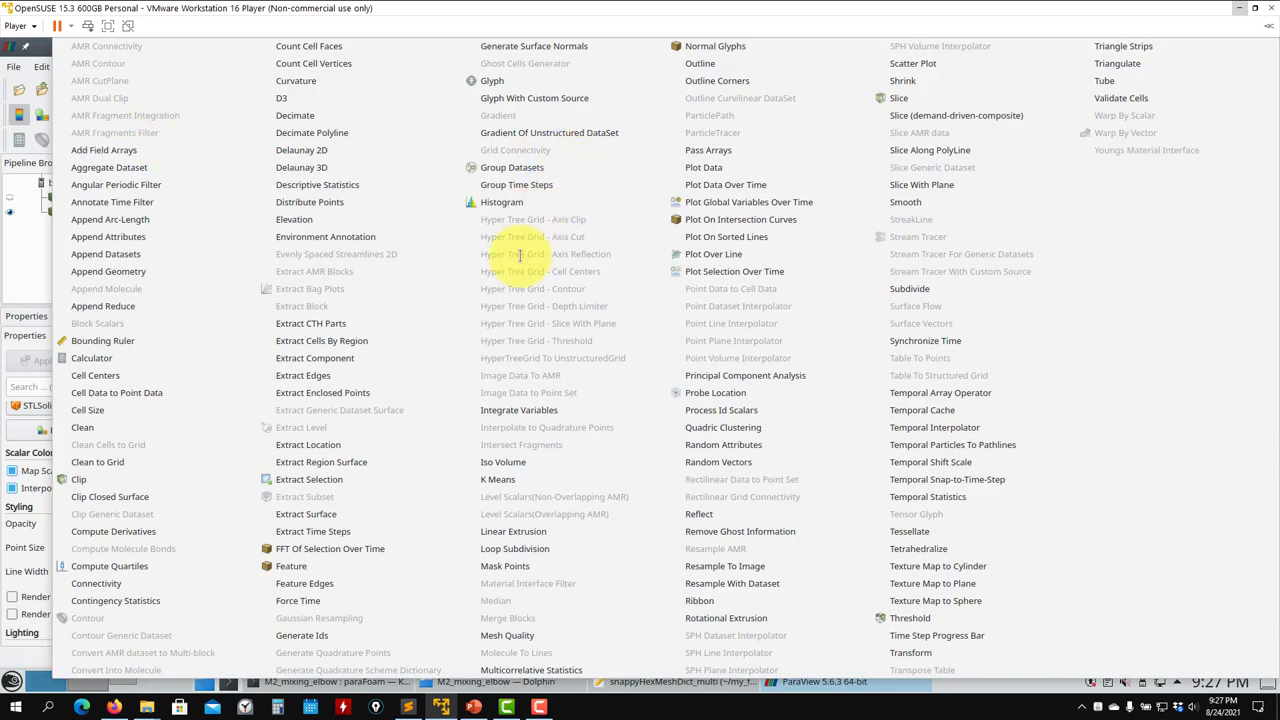
{"action": "left_click", "coordinate": [335, 584]}
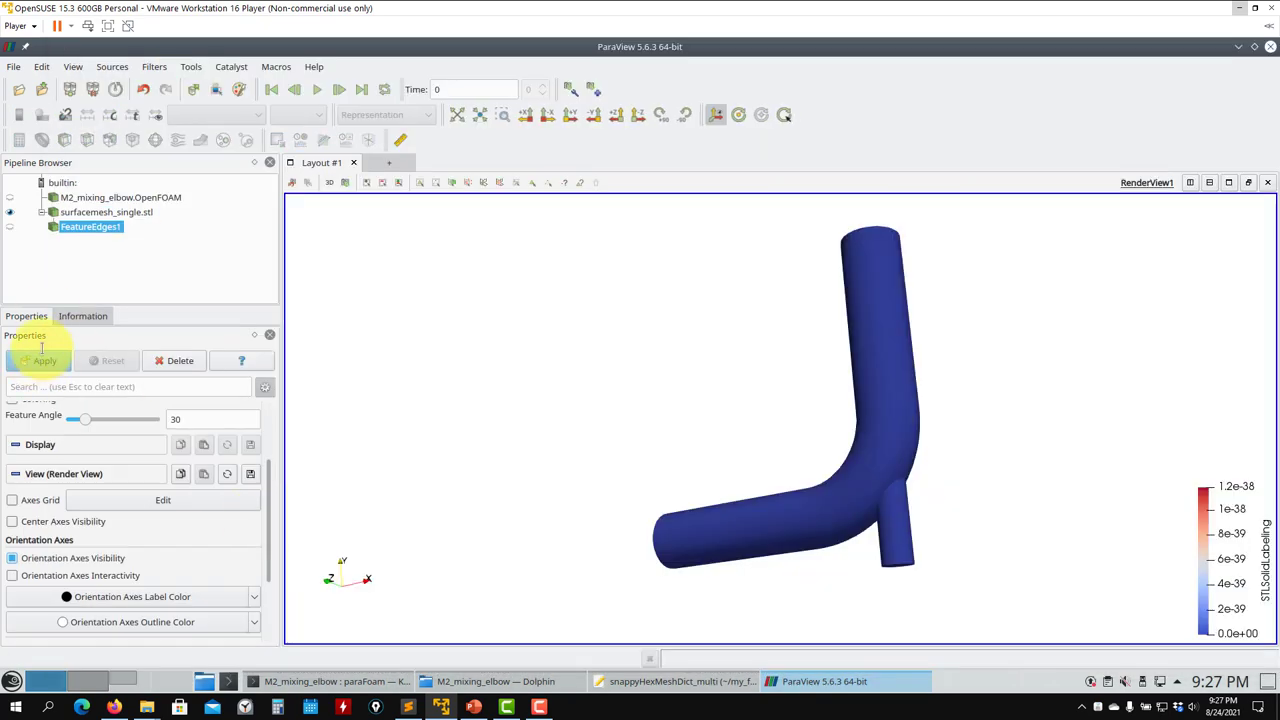
{"action": "left_click", "coordinate": [38, 358]}
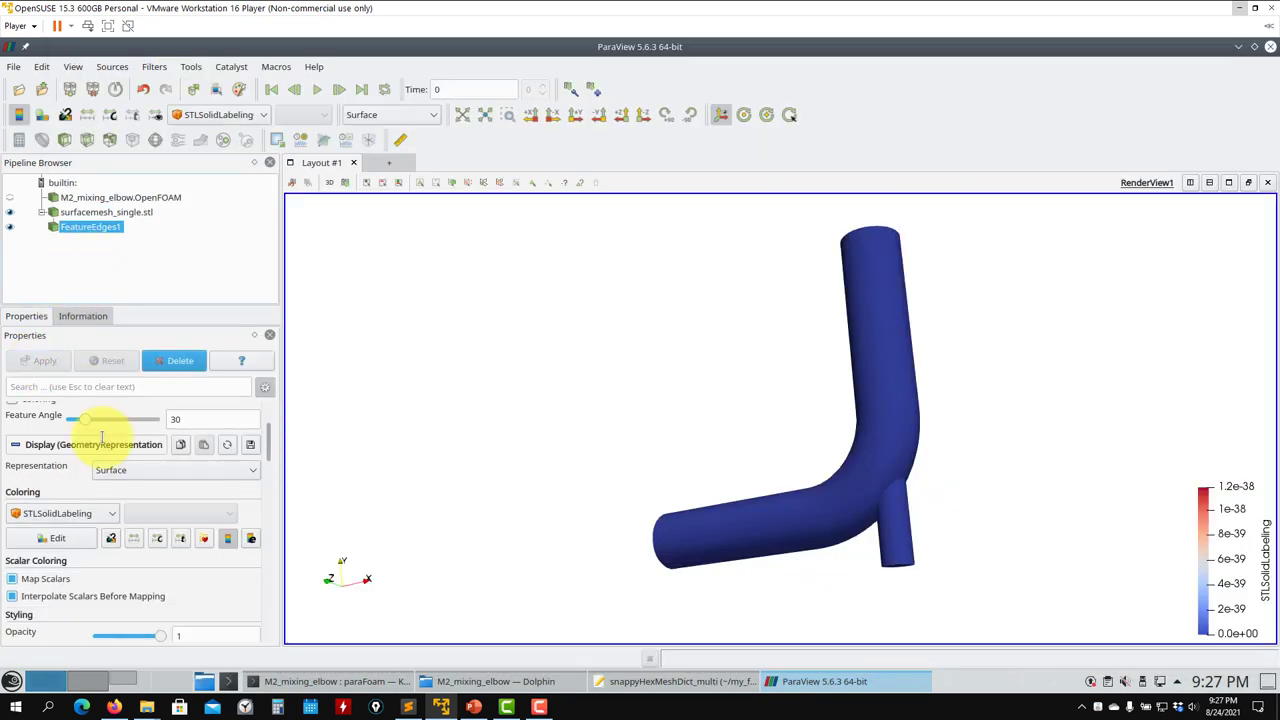
{"action": "left_click", "coordinate": [9, 212]}
{"action": "left_click_drag", "start_coordinate": [749, 397], "coordinate": [788, 415]}
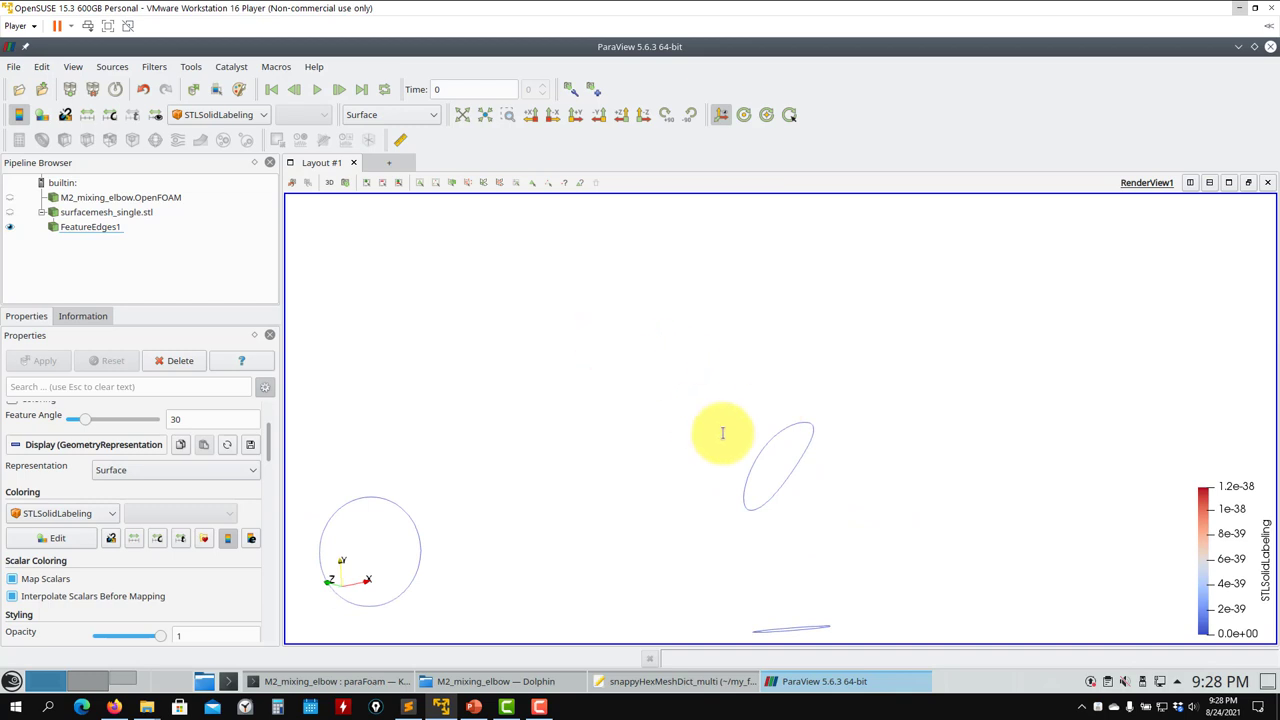
Select the feature edge loop at the small pipe's intersection with the elbow and isolate it with Extract Selection.
{"action": "scroll", "coordinate": [817, 437], "scroll_direction": "down", "scroll_amount": 3}
{"action": "scroll", "coordinate": [775, 465], "scroll_direction": "up", "scroll_amount": 3}
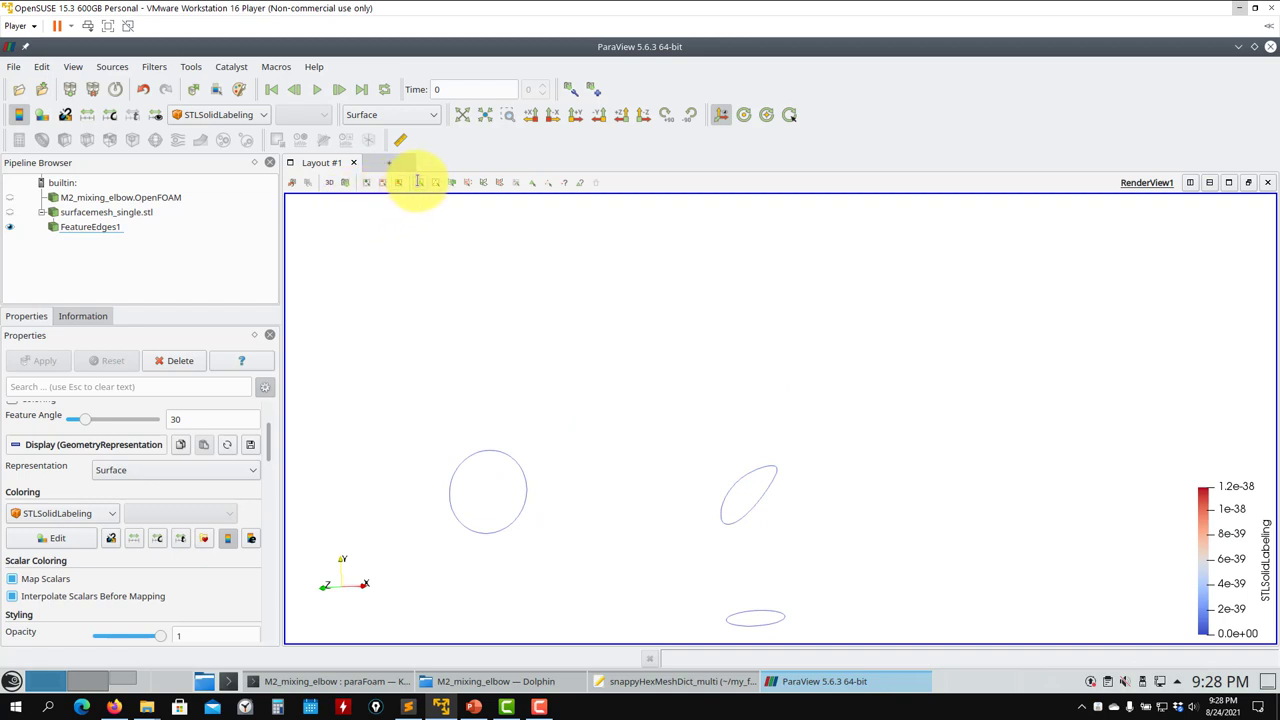
{"action": "left_click_drag", "start_coordinate": [654, 409], "coordinate": [888, 565]}
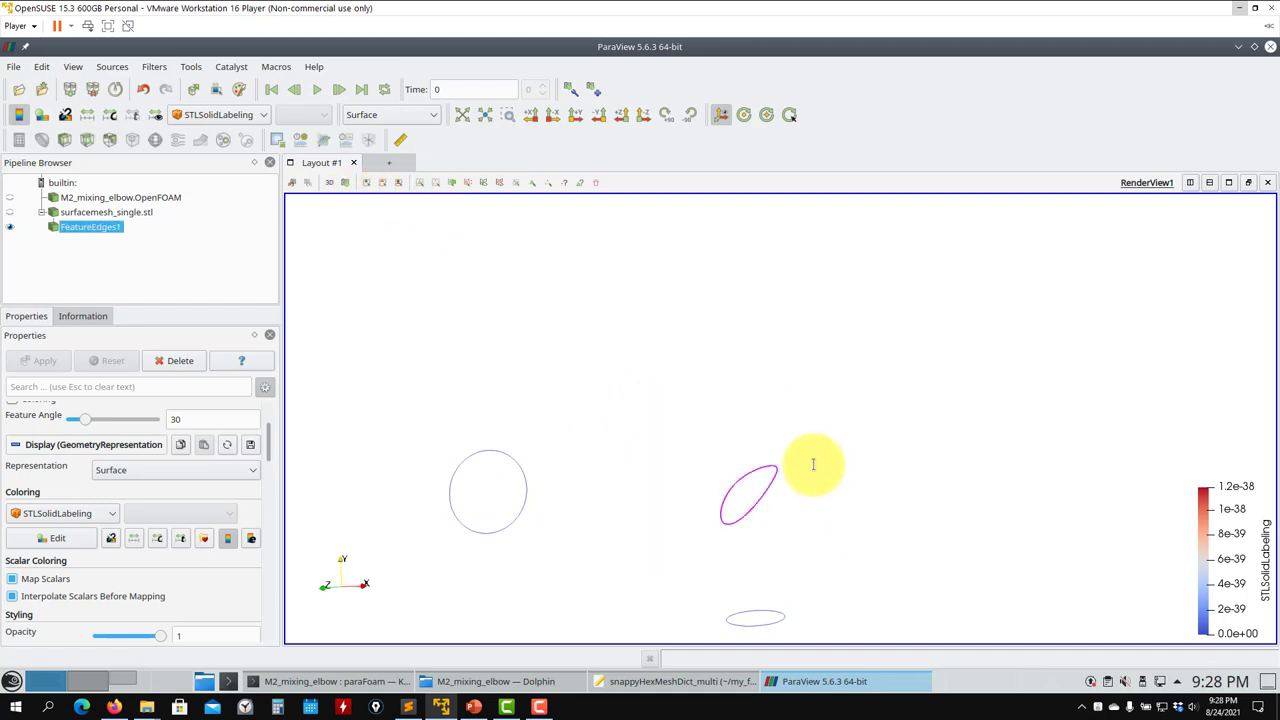
{"action": "left_click", "coordinate": [279, 139]}
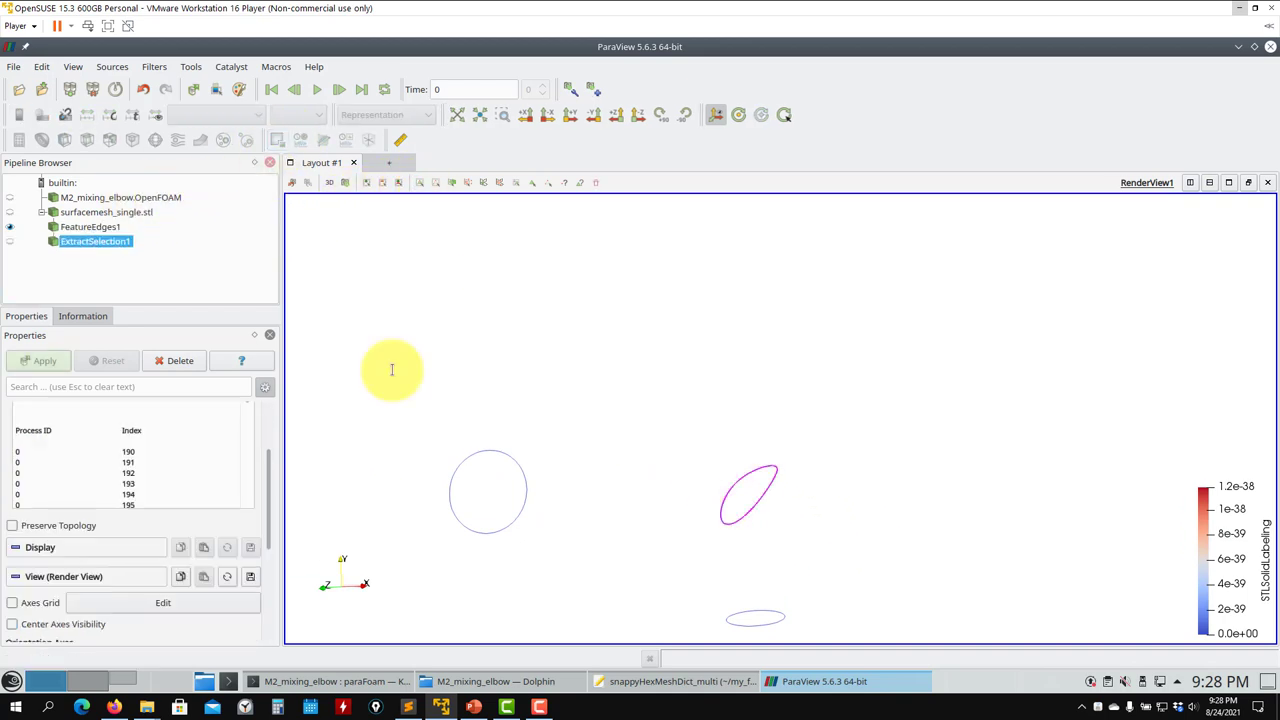
{"action": "left_click", "coordinate": [38, 361]}
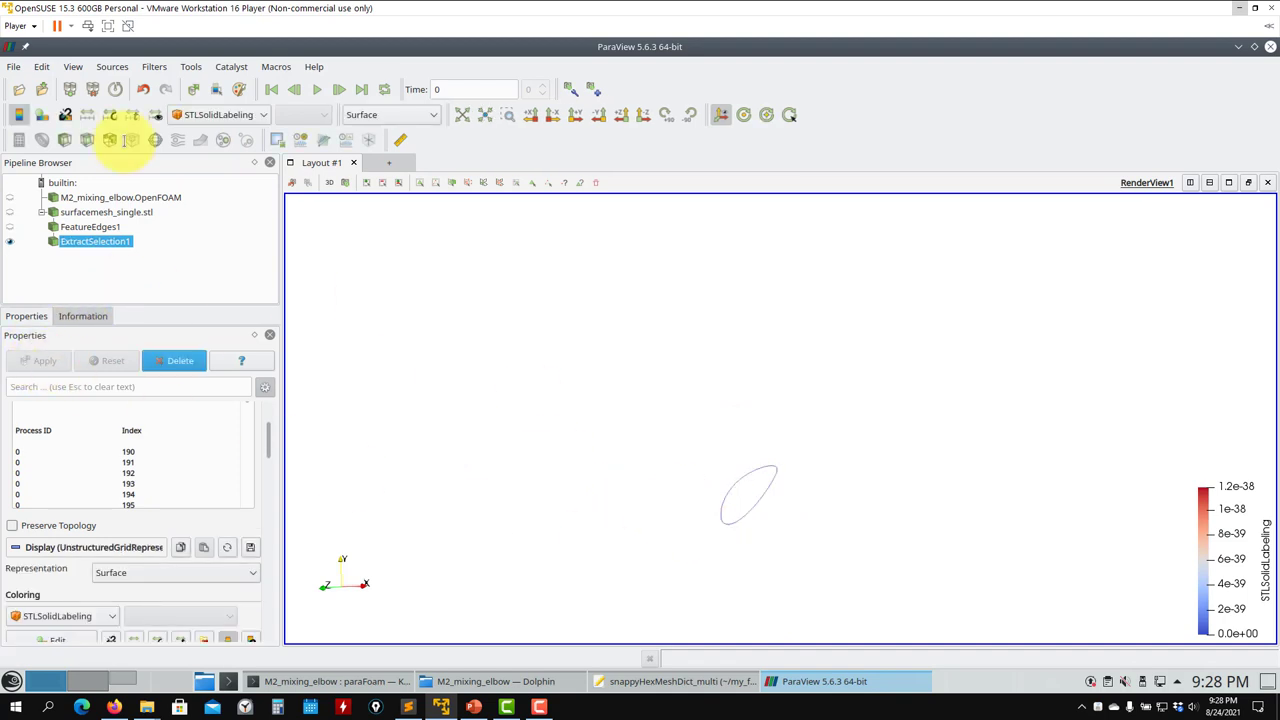
Close ParaView and clean the case in the terminal with foamCleanTutorials.
{"action": "left_click", "coordinate": [13, 66]}
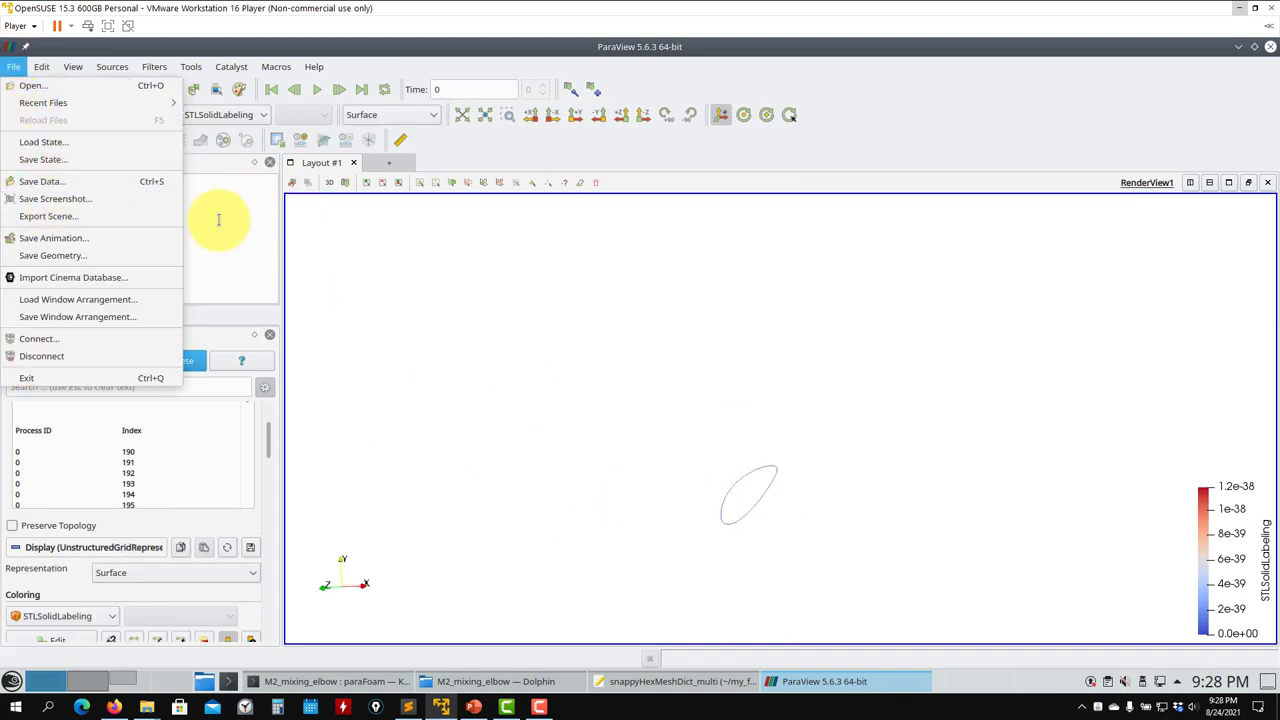
{"action": "left_click", "coordinate": [1265, 47]}
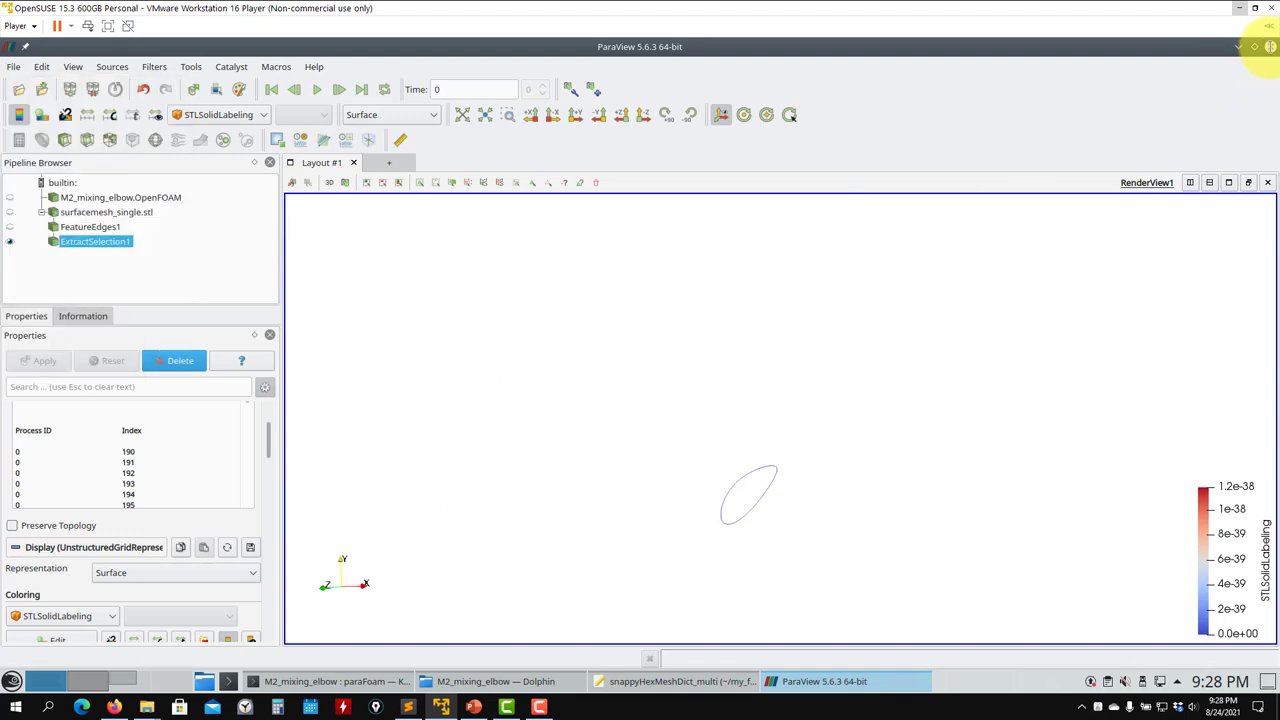
{"action": "left_click", "coordinate": [1268, 47]}
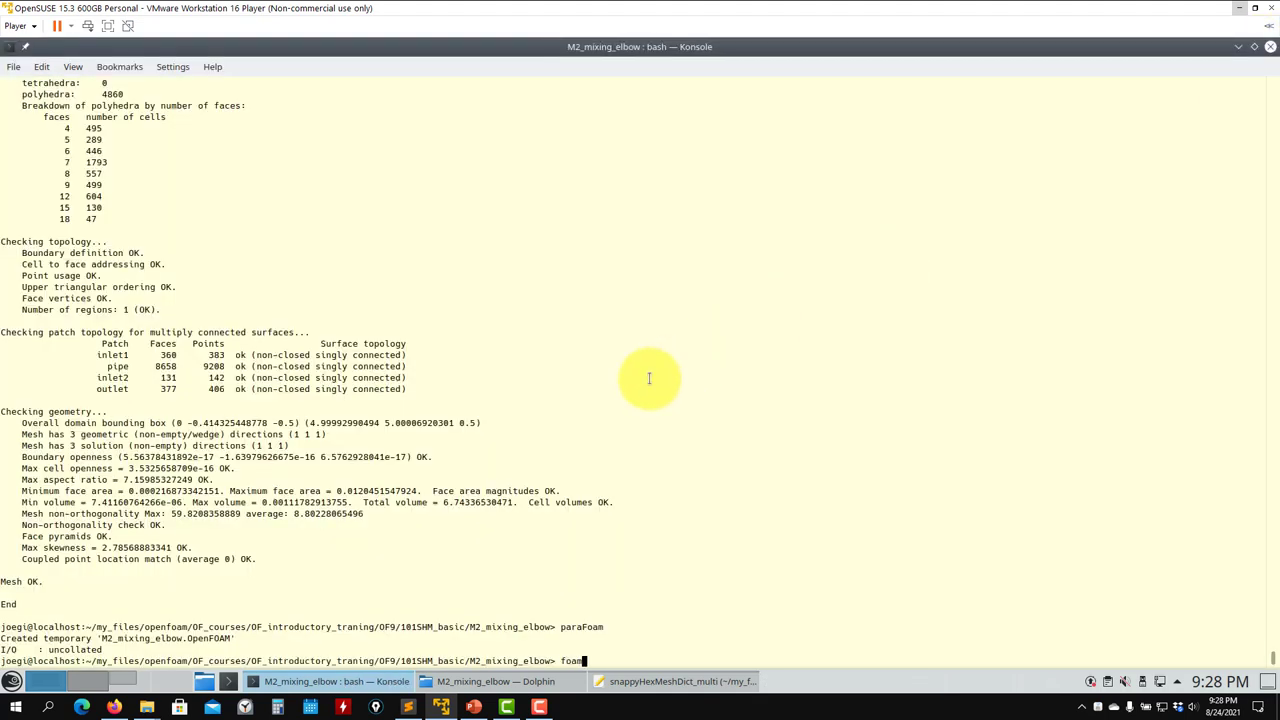
{"action": "key", "text": "Return"}
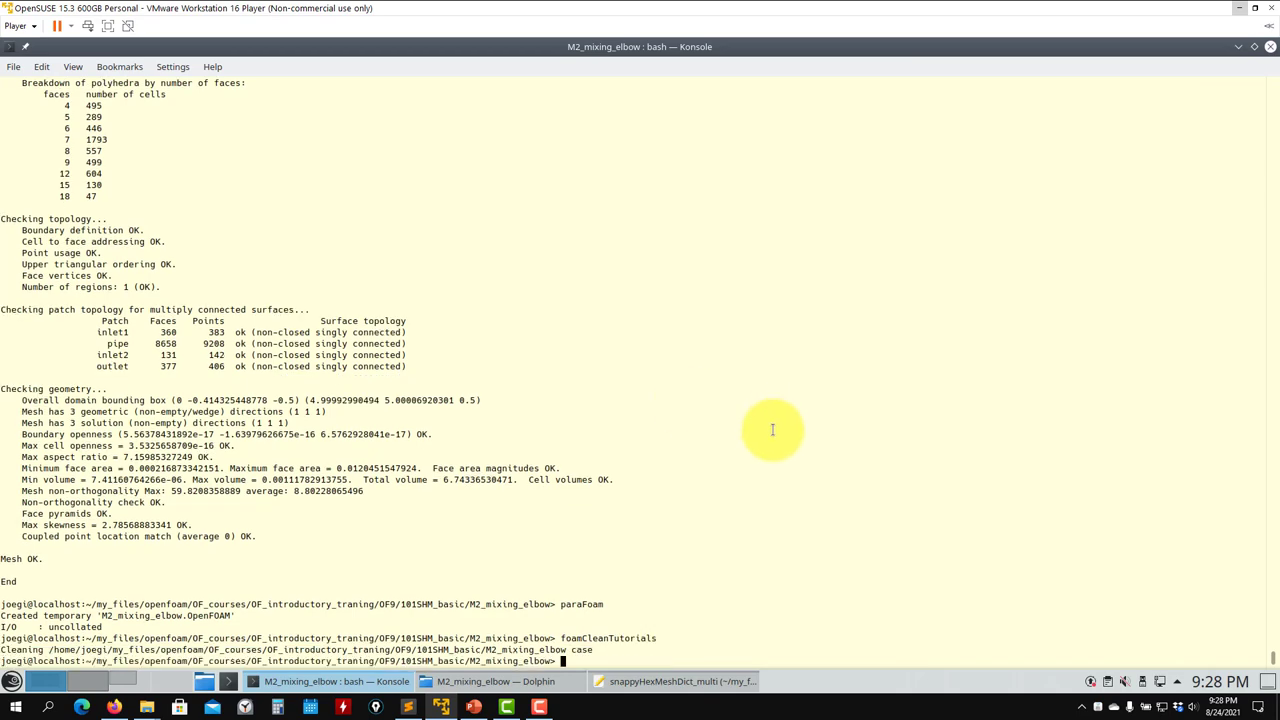
Uncomment the pipering.eMesh entry with level 4 in the features section of snappyHexMeshDict_multi, save the file and return to the terminal.
{"action": "left_click", "coordinate": [680, 674]}
{"action": "scroll", "coordinate": [414, 400], "scroll_direction": "up", "scroll_amount": 20}
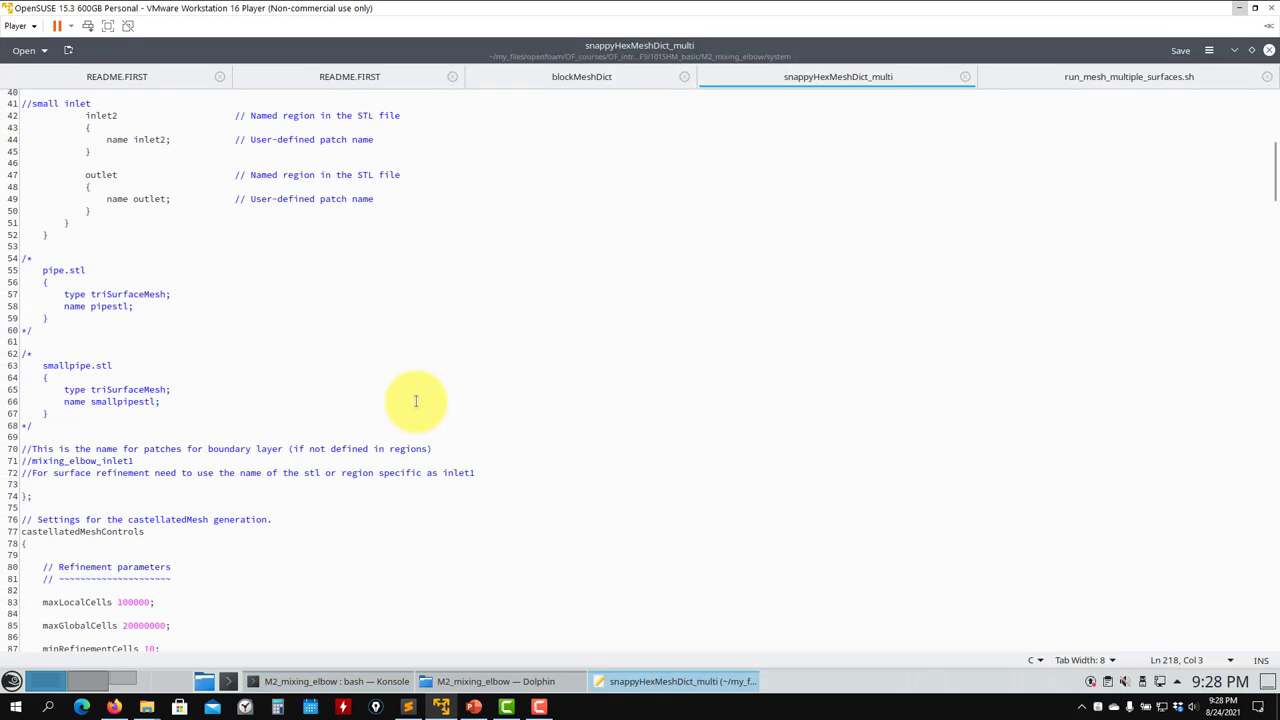
{"action": "scroll", "coordinate": [421, 398], "scroll_direction": "down", "scroll_amount": 5}
{"action": "scroll", "coordinate": [421, 398], "scroll_direction": "down", "scroll_amount": 9}
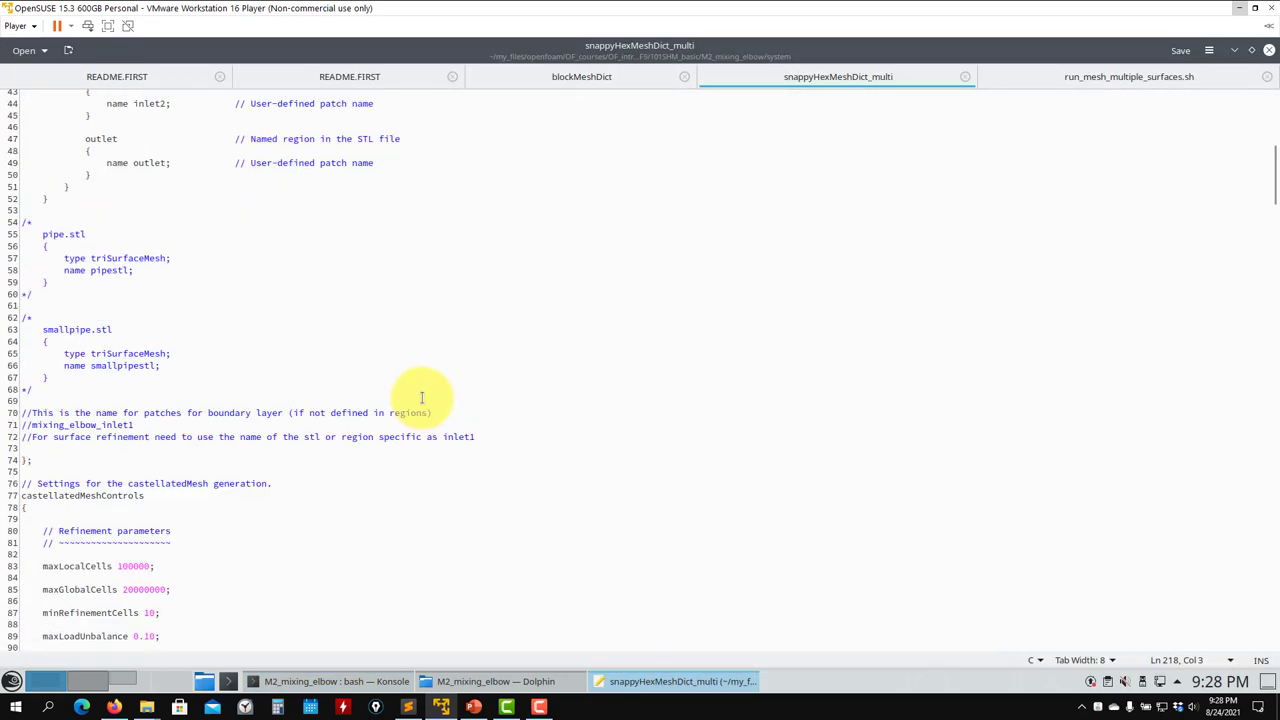
{"action": "scroll", "coordinate": [419, 402], "scroll_direction": "down", "scroll_amount": 8}
{"action": "scroll", "coordinate": [419, 402], "scroll_direction": "up", "scroll_amount": 8}
{"action": "scroll", "coordinate": [419, 402], "scroll_direction": "down", "scroll_amount": 7}
{"action": "scroll", "coordinate": [419, 402], "scroll_direction": "down", "scroll_amount": 3}
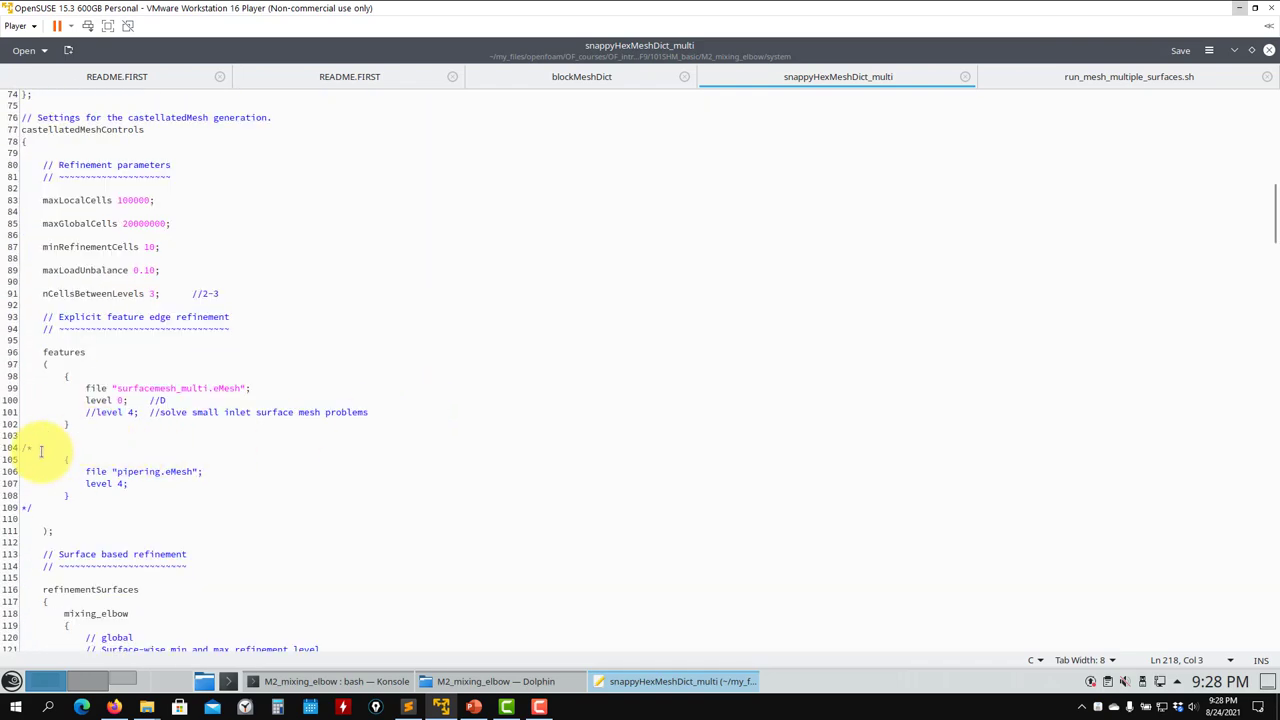
{"action": "key", "text": "BackSpace"}
{"action": "key", "text": "BackSpace"}
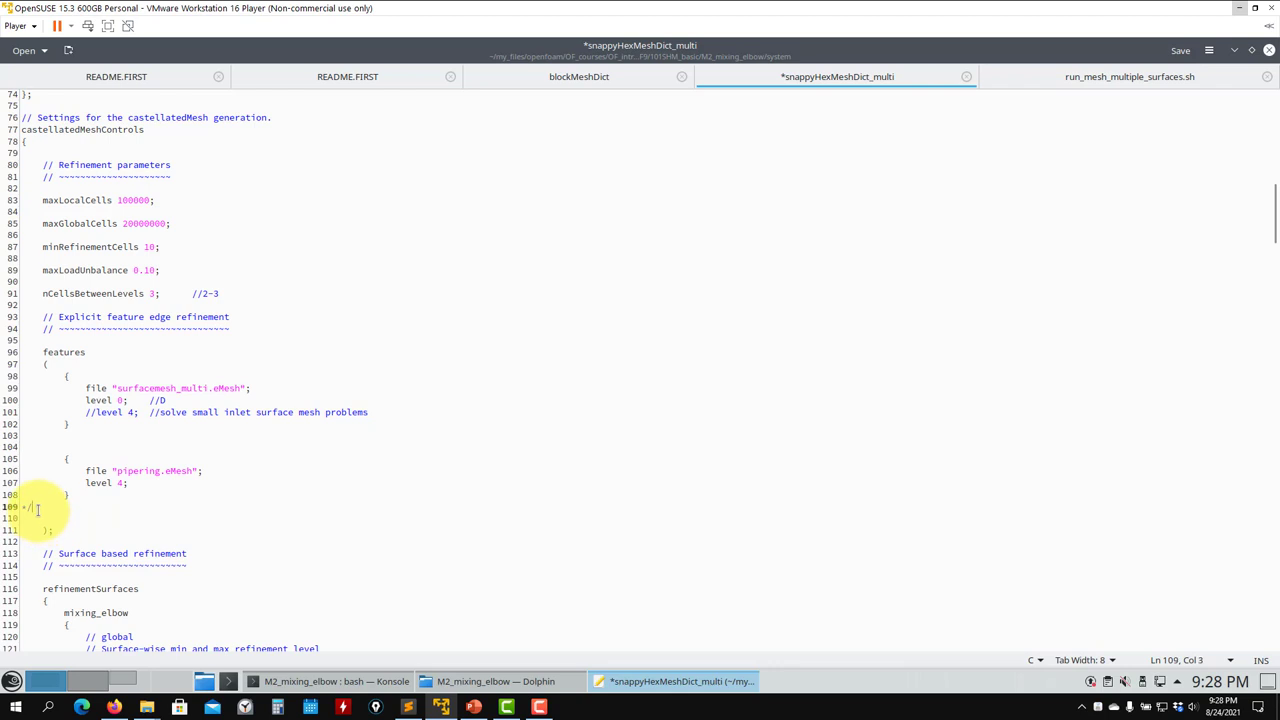
{"action": "key", "text": "BackSpace"}
{"action": "key", "text": "BackSpace"}
{"action": "left_click_drag", "start_coordinate": [190, 471], "coordinate": [125, 471]}
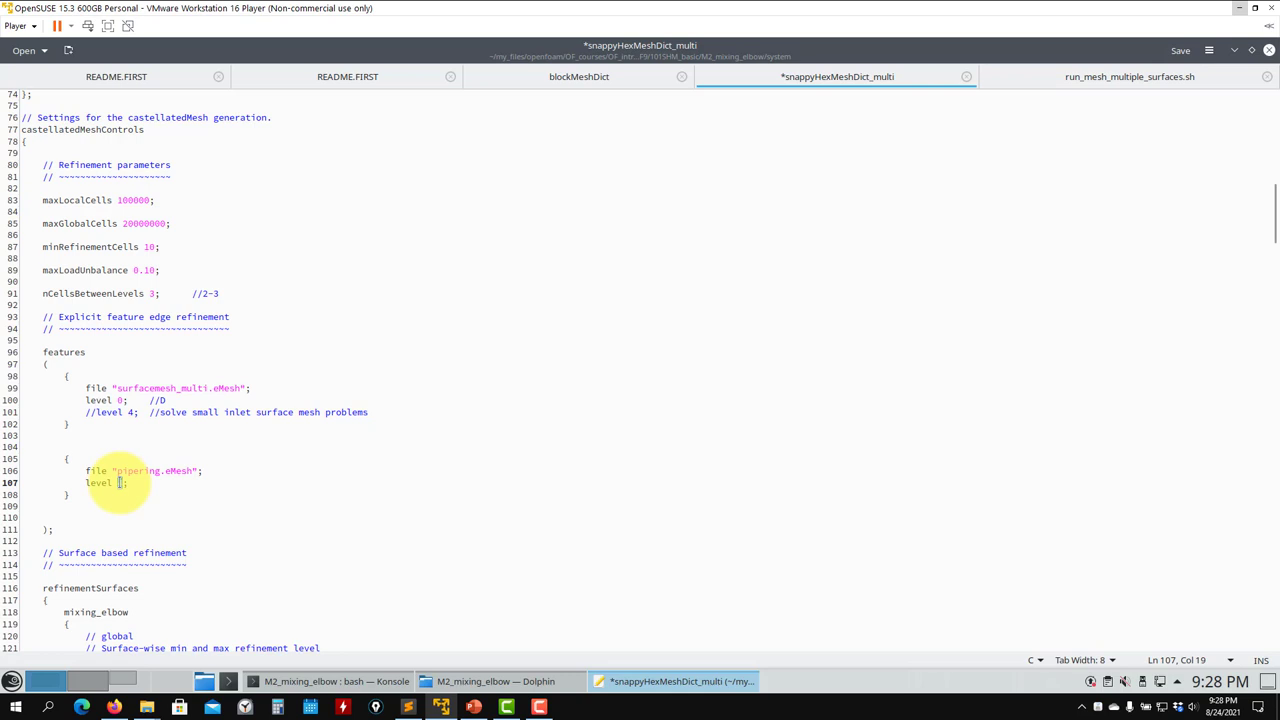
{"action": "key", "text": "ctrl+s"}
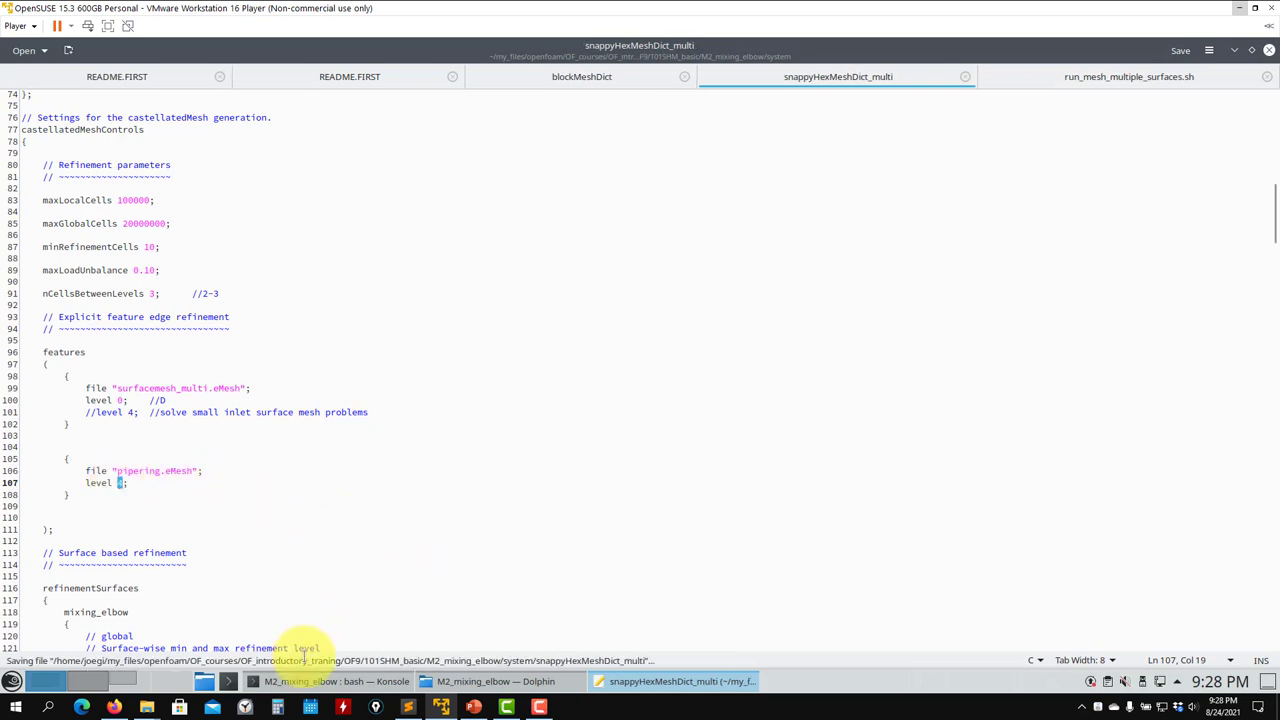
{"action": "left_click", "coordinate": [300, 681]}
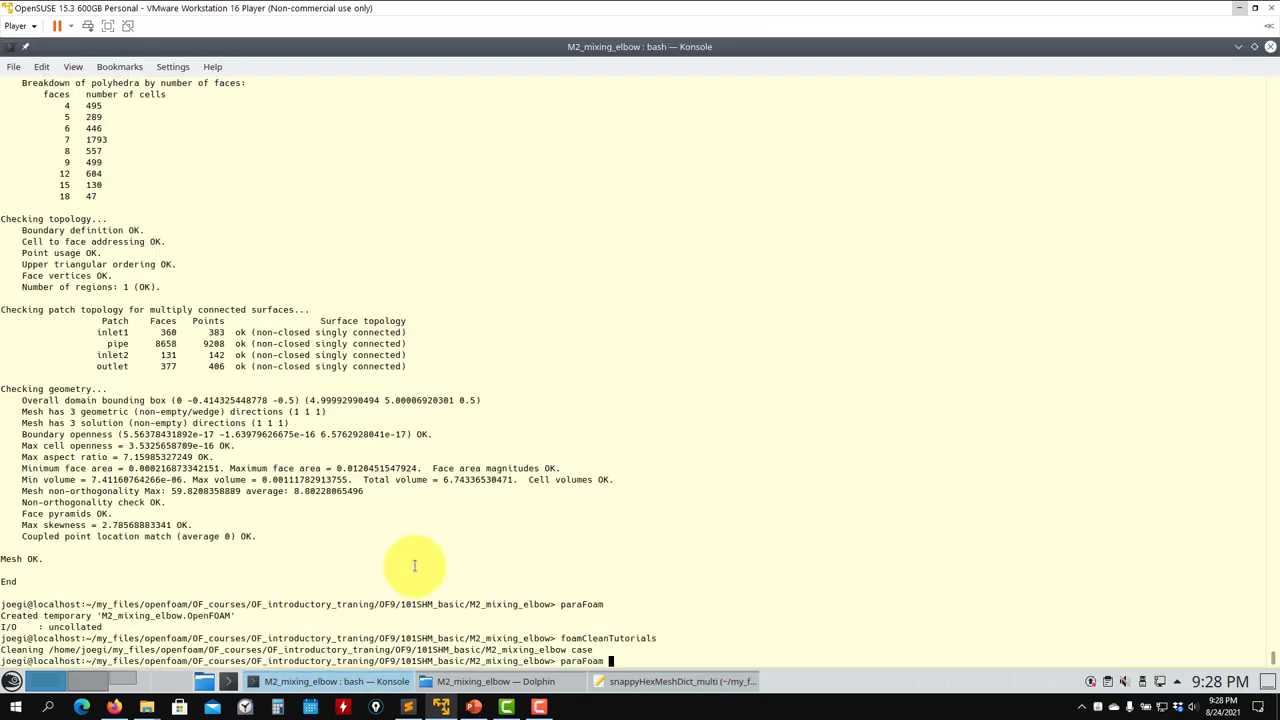
Try to mesh the case with run_mesh_multiple_surfaces.sh and run snappyHexMesh on its own.
{"action": "key", "text": "Return"}
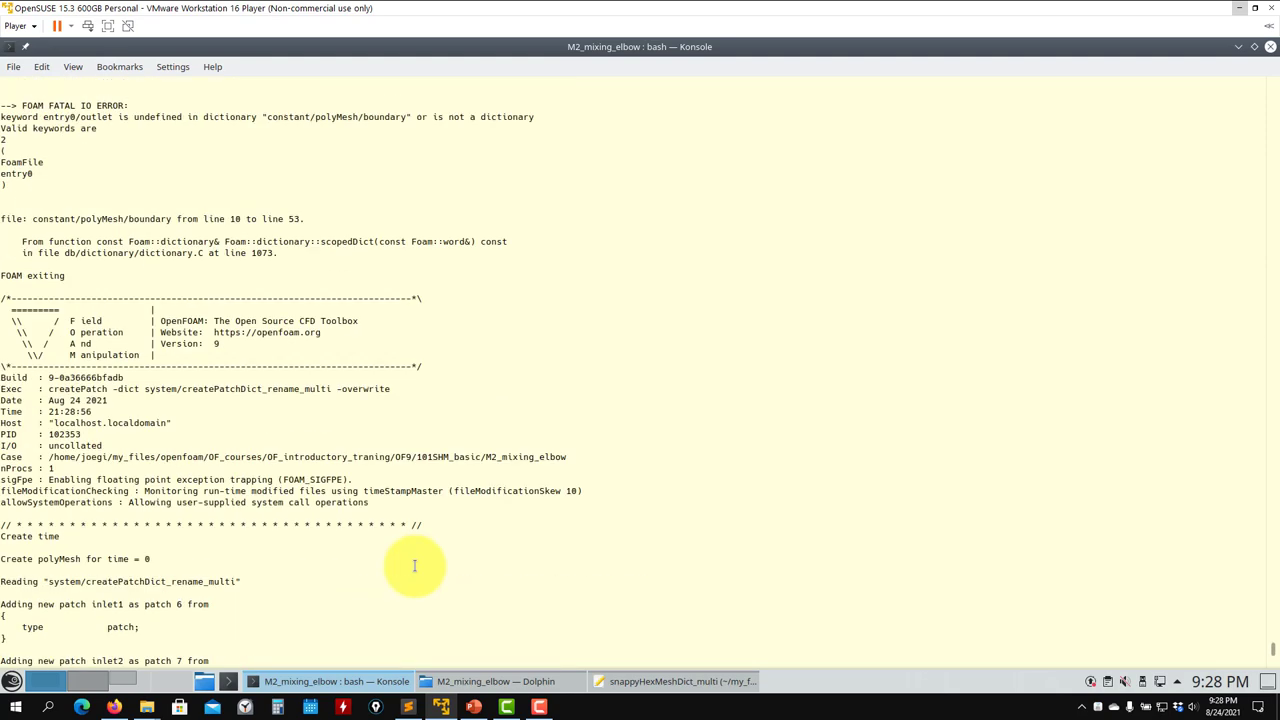
{"action": "type", "text": "snappyHexMesh"}
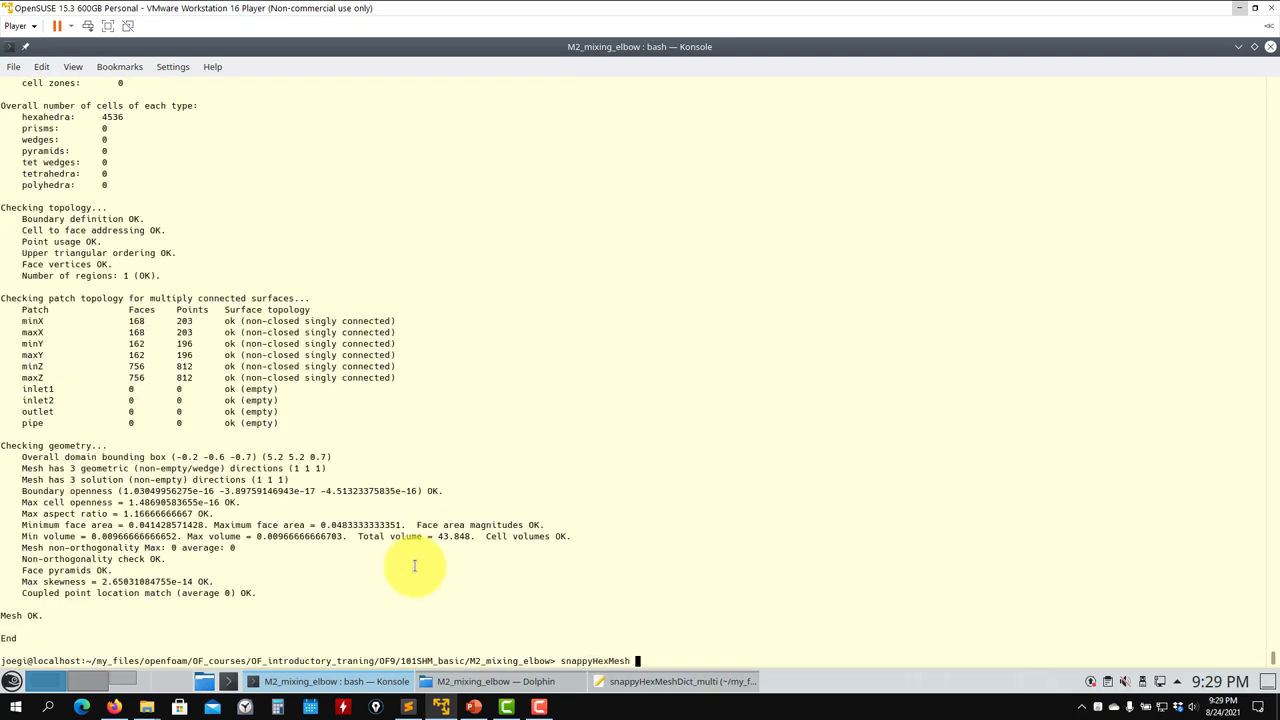
{"action": "key", "text": "Return"}
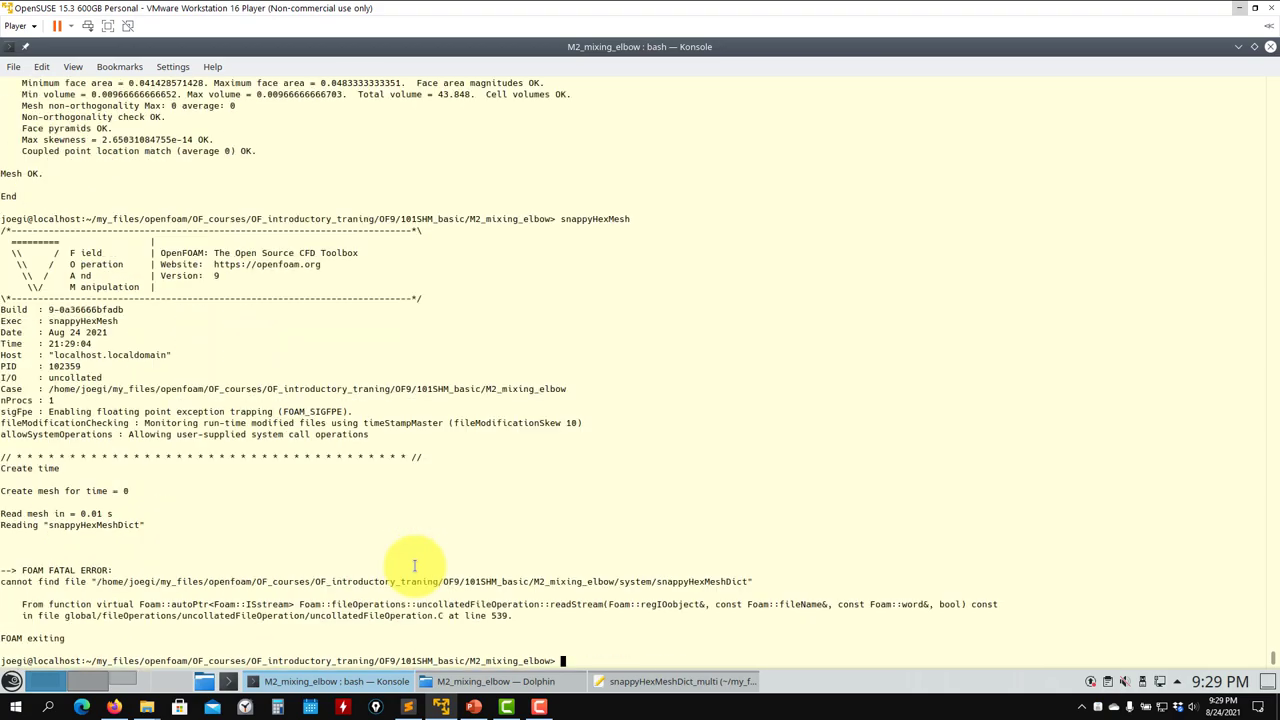
Trace the meshing error in the terminal output and check the constant/triSurface folder for the pipering.eMesh file.
{"action": "scroll", "coordinate": [481, 553], "scroll_direction": "up", "scroll_amount": 20}
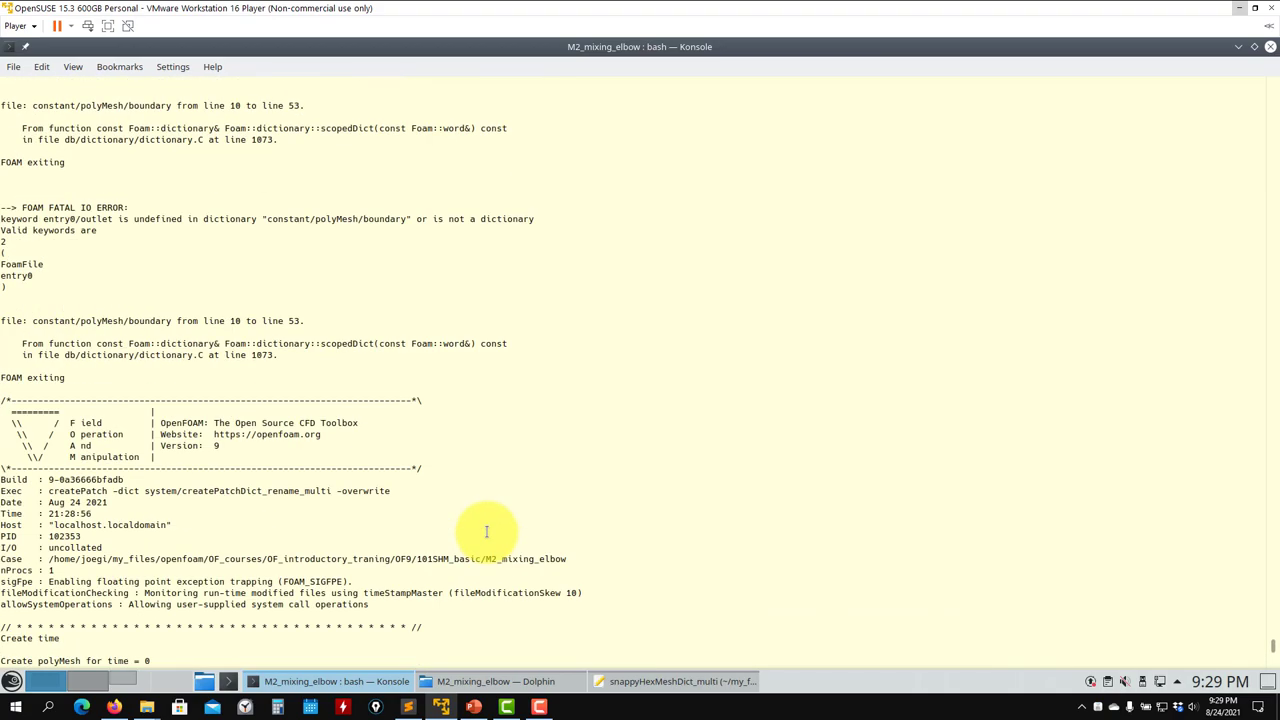
{"action": "scroll", "coordinate": [486, 531], "scroll_direction": "up", "scroll_amount": 20}
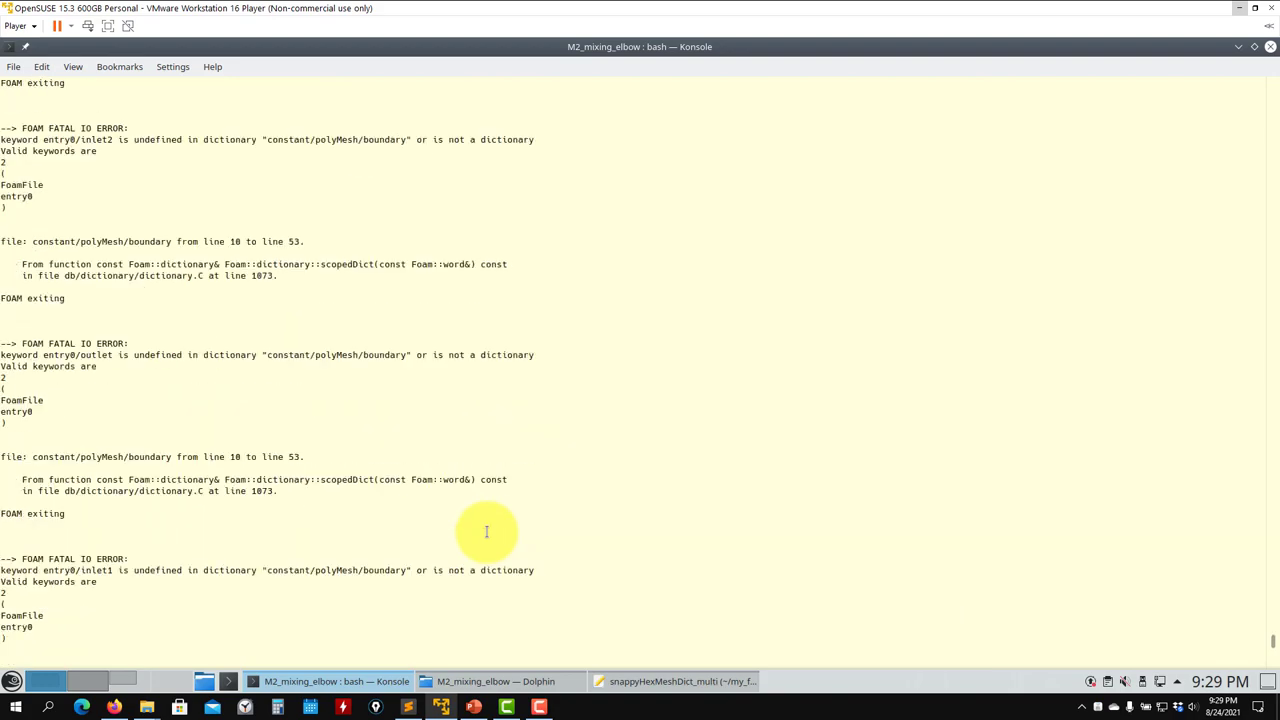
{"action": "scroll", "coordinate": [486, 531], "scroll_direction": "up", "scroll_amount": 10}
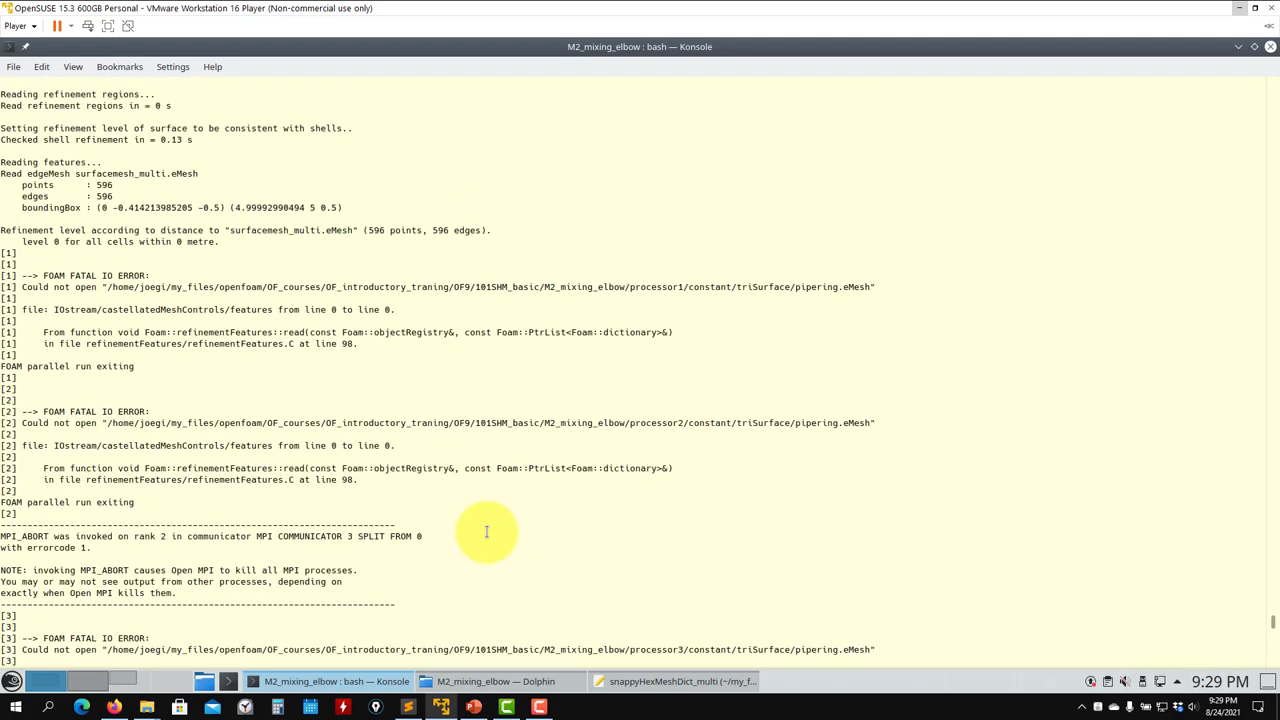
{"action": "left_click", "coordinate": [468, 681]}
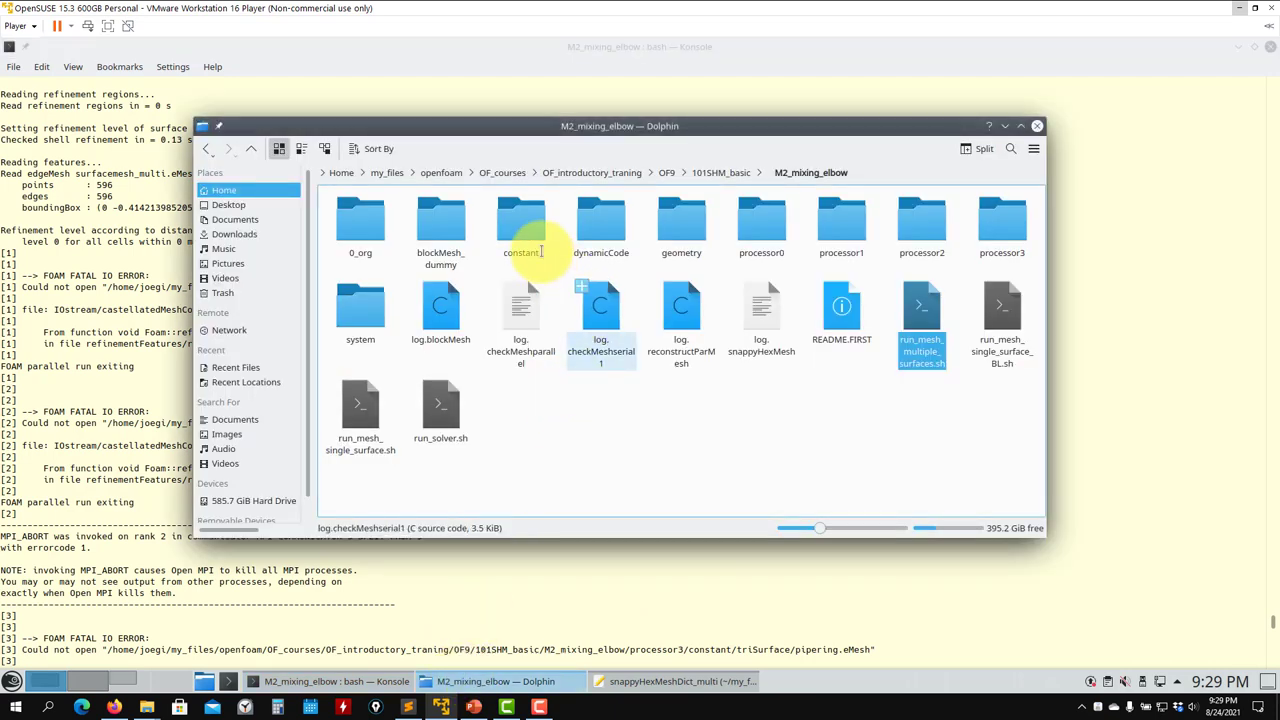
{"action": "double_click", "coordinate": [540, 253]}
{"action": "double_click", "coordinate": [514, 249]}
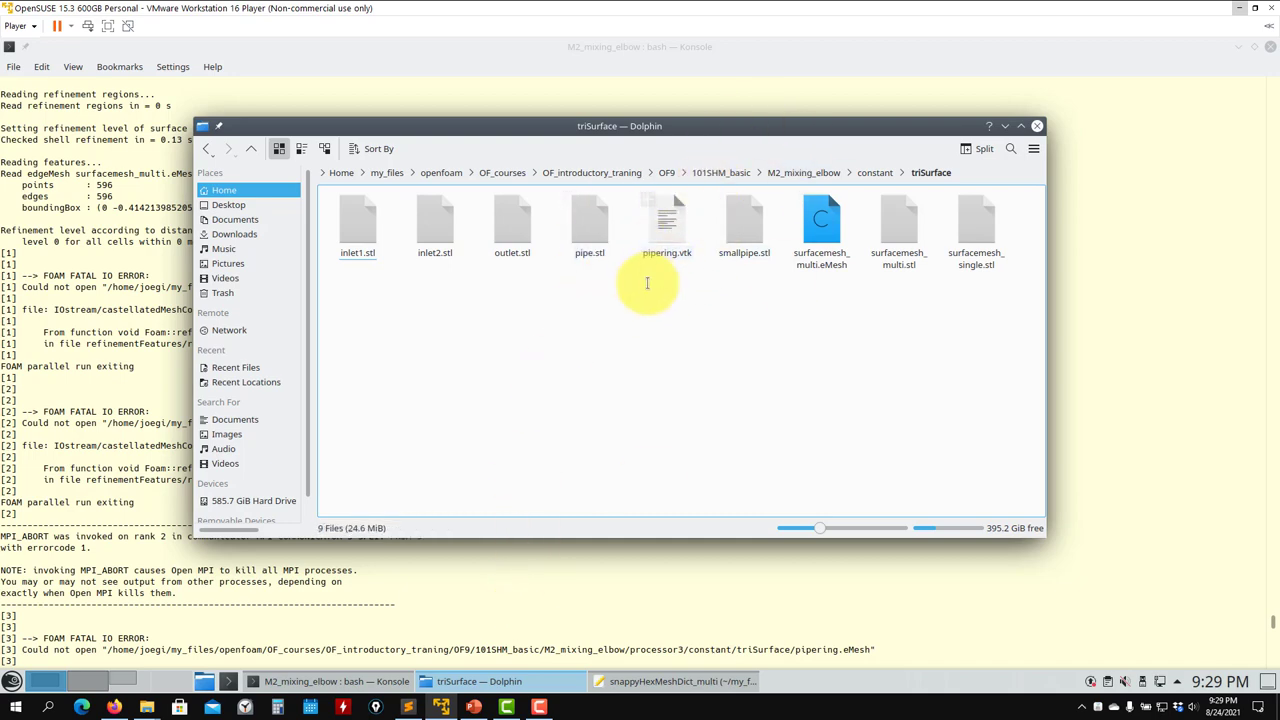
Convert constant/triSurface/pipering.vtk to constant/triSurface/pipering.eMesh with surfaceFeatureConvert in the terminal.
{"action": "left_click", "coordinate": [611, 585]}
{"action": "key", "text": "Return"}
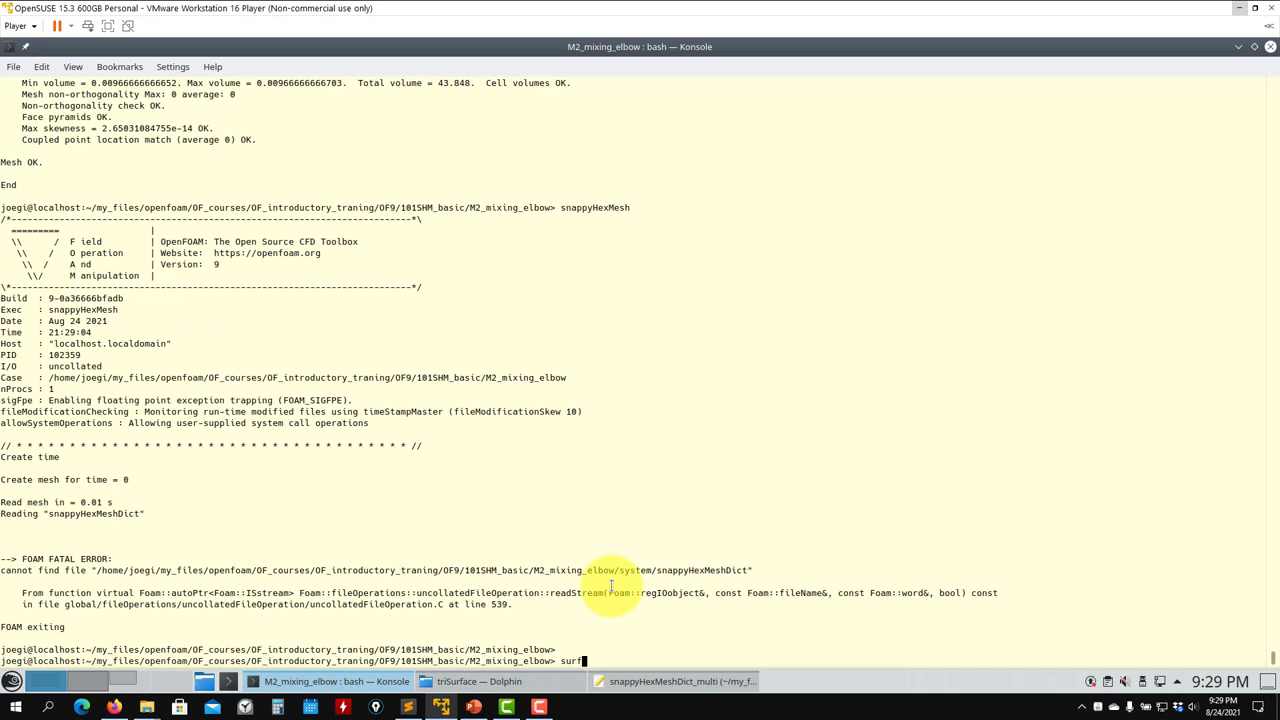
{"action": "type", "text": "surface"}
{"action": "key", "text": "Tab"}
{"action": "key", "text": "Tab"}
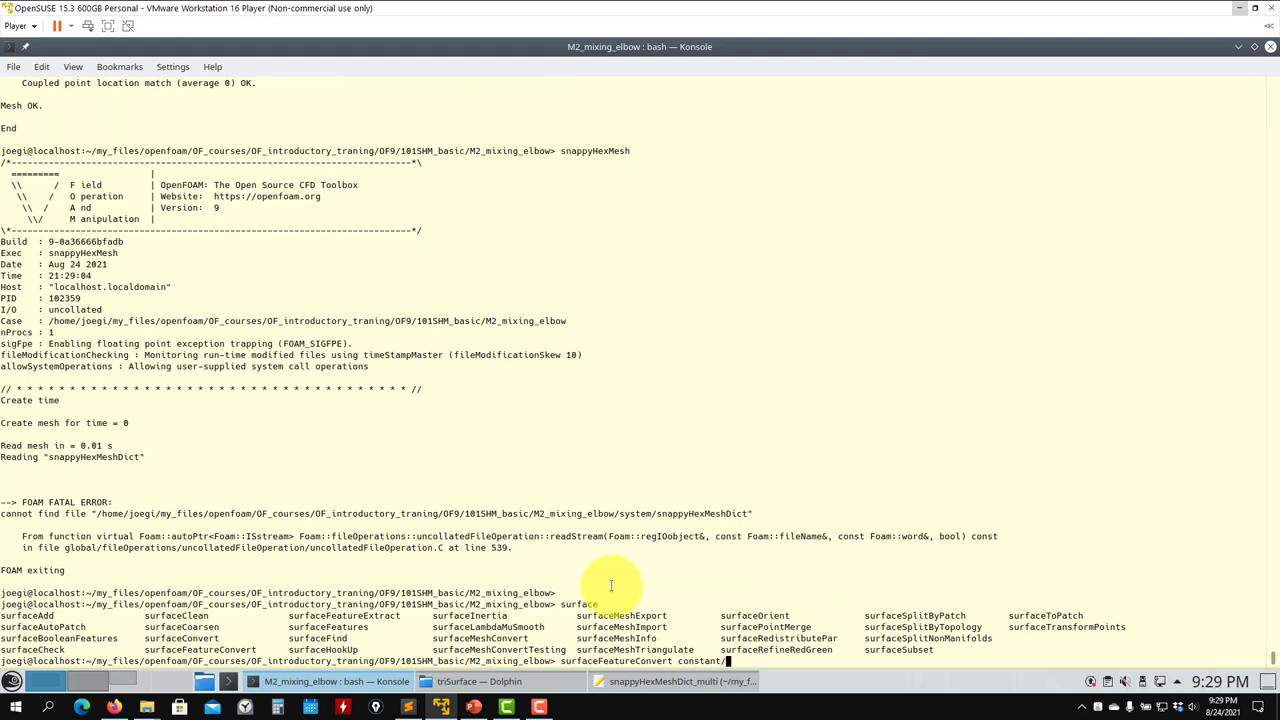
{"action": "key", "text": "Tab"}
{"action": "key", "text": "Tab"}
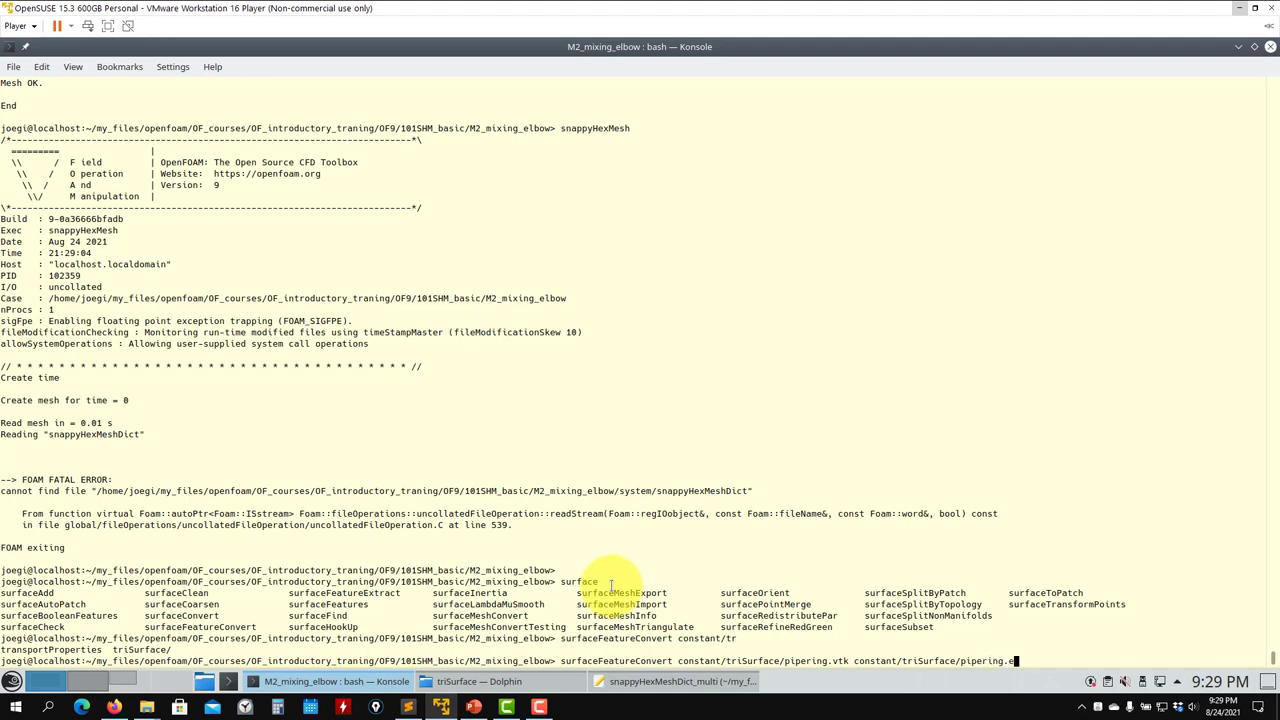
{"action": "key", "text": "Return"}
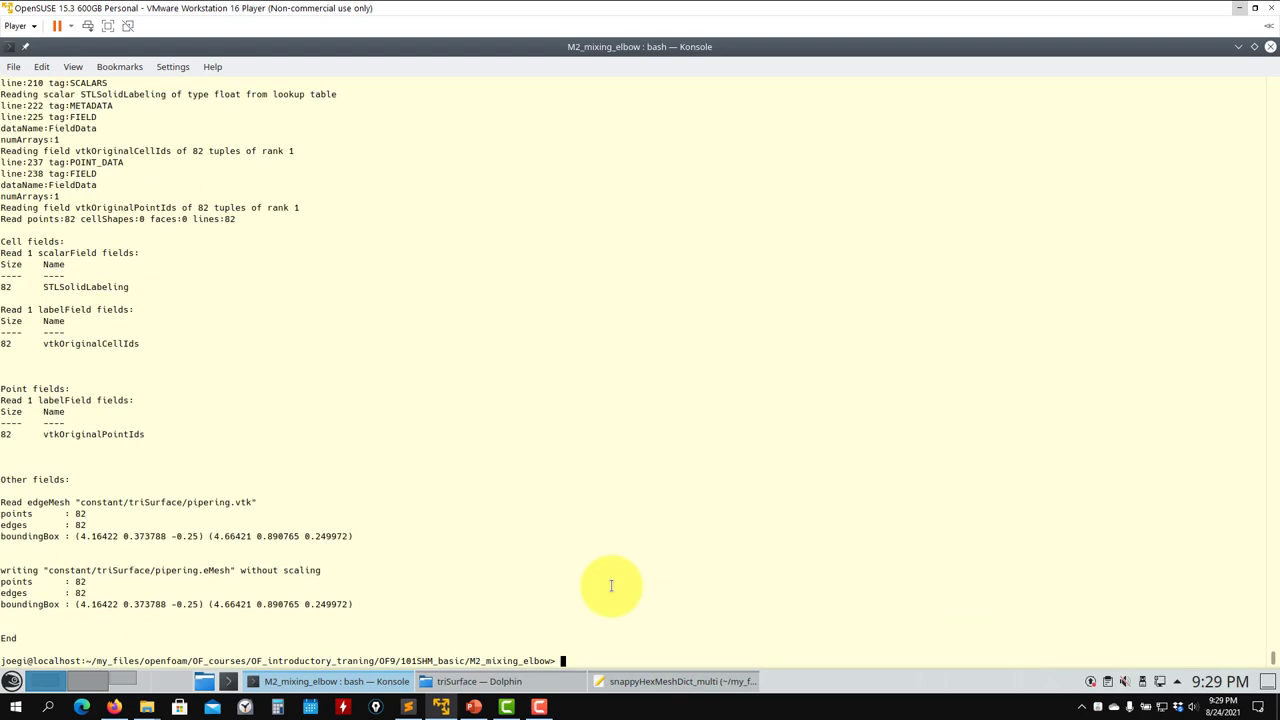
View the generated pipering.eMesh file in the text editor, close it and return to the terminal.
{"action": "left_click", "coordinate": [485, 681]}
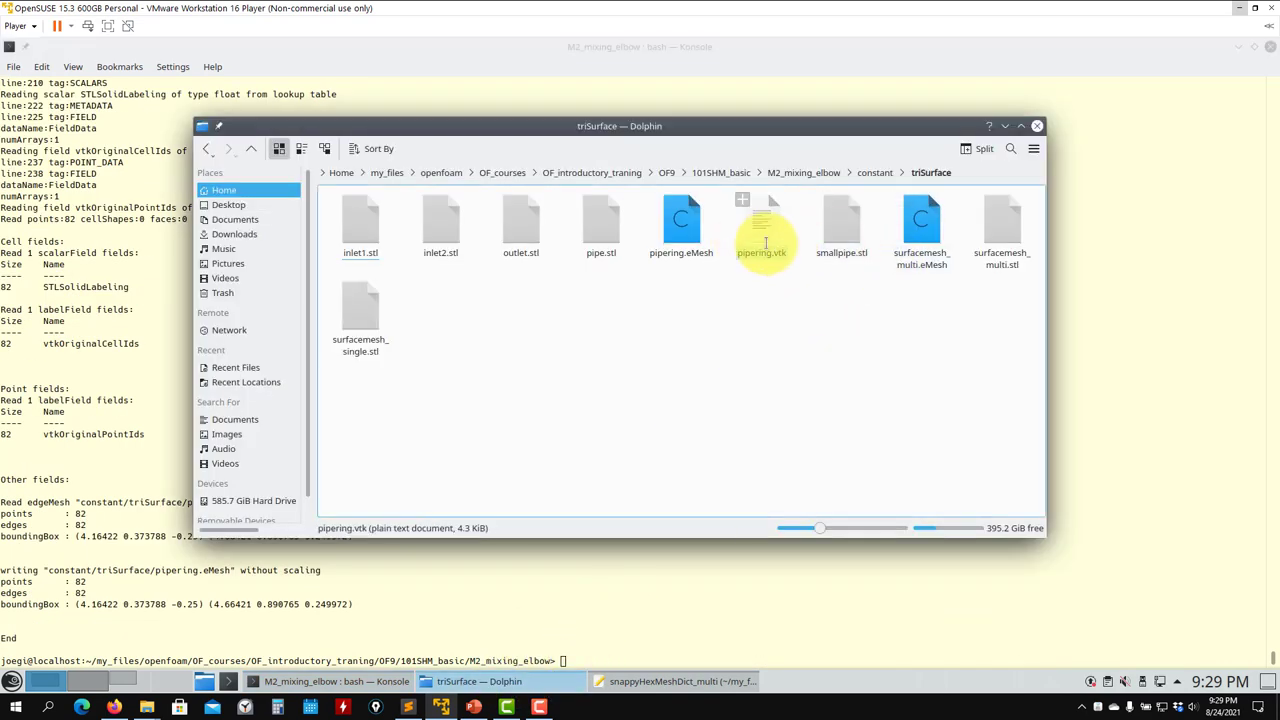
{"action": "right_click", "coordinate": [686, 222]}
{"action": "mouse_move", "coordinate": [860, 247]}
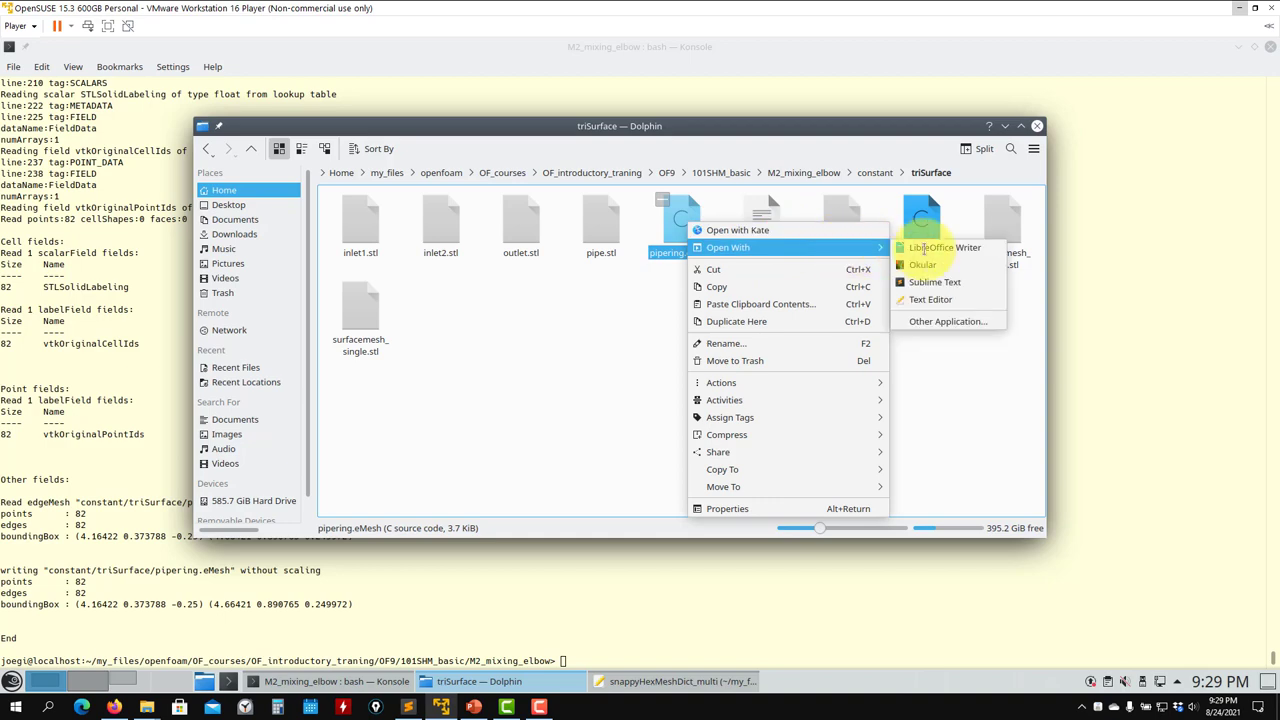
{"action": "left_click", "coordinate": [940, 299]}
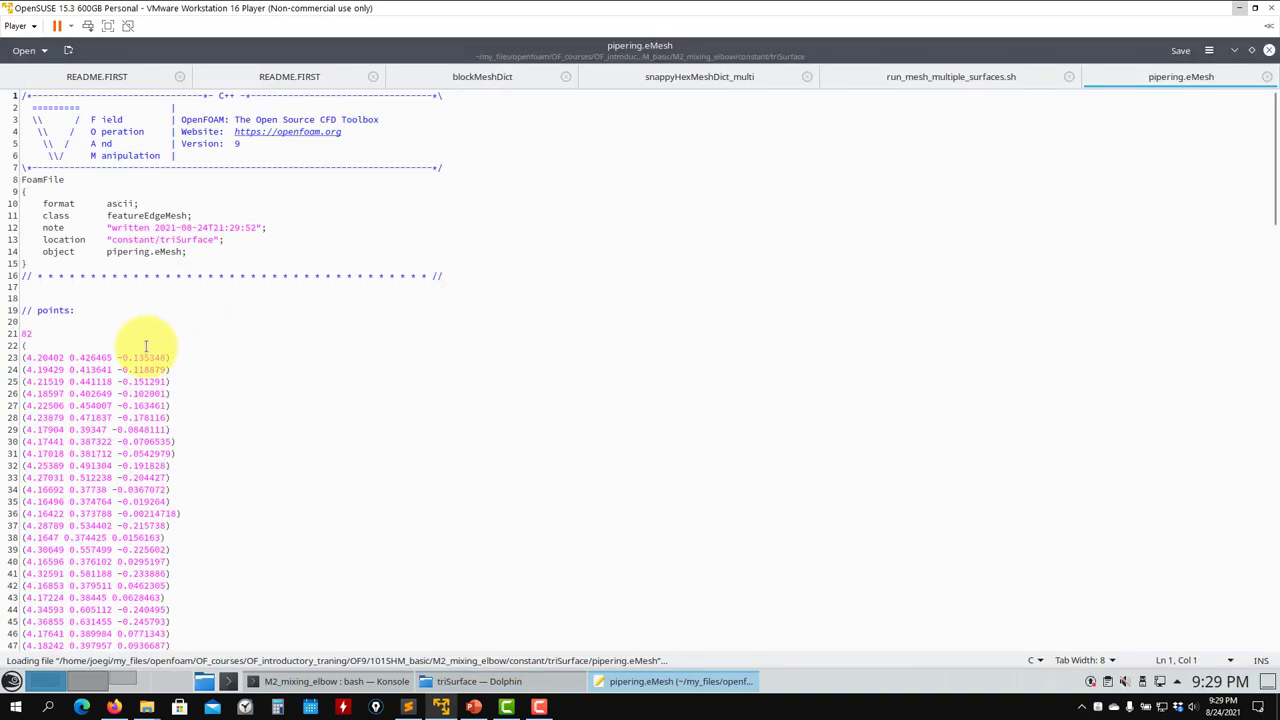
{"action": "left_click", "coordinate": [1266, 76]}
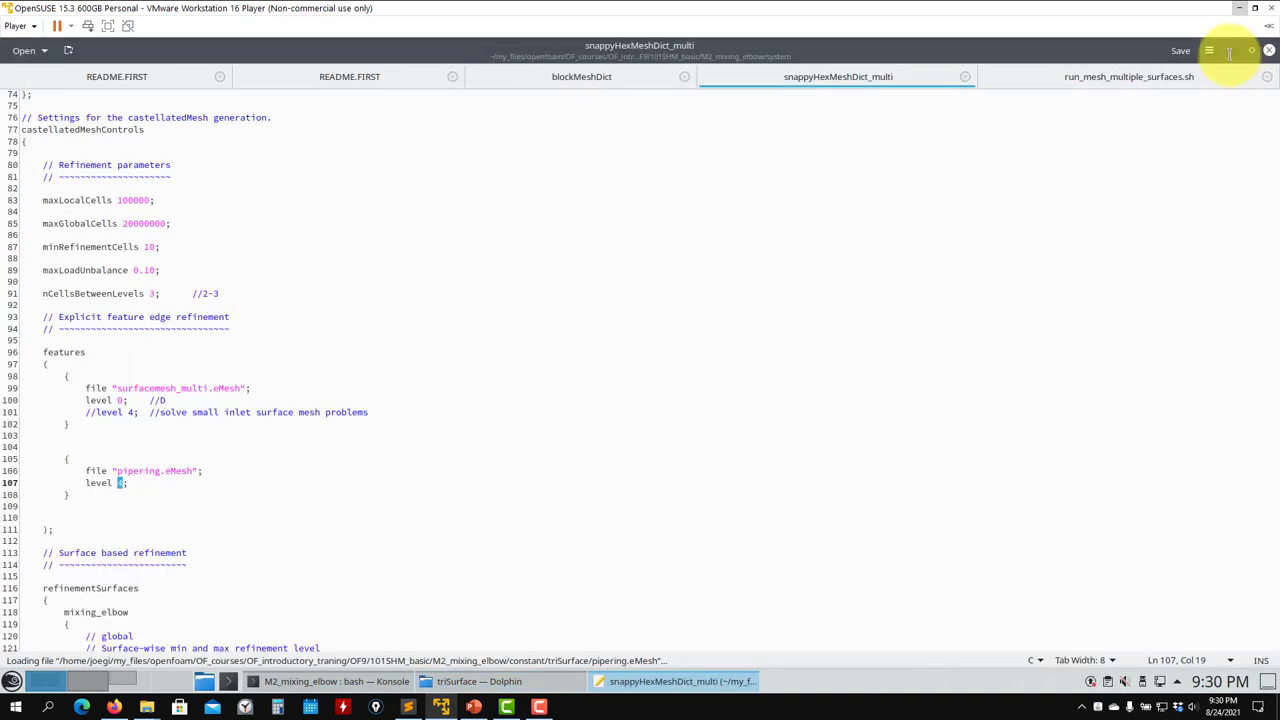
{"action": "left_click", "coordinate": [1229, 53]}
{"action": "left_click", "coordinate": [28, 347]}
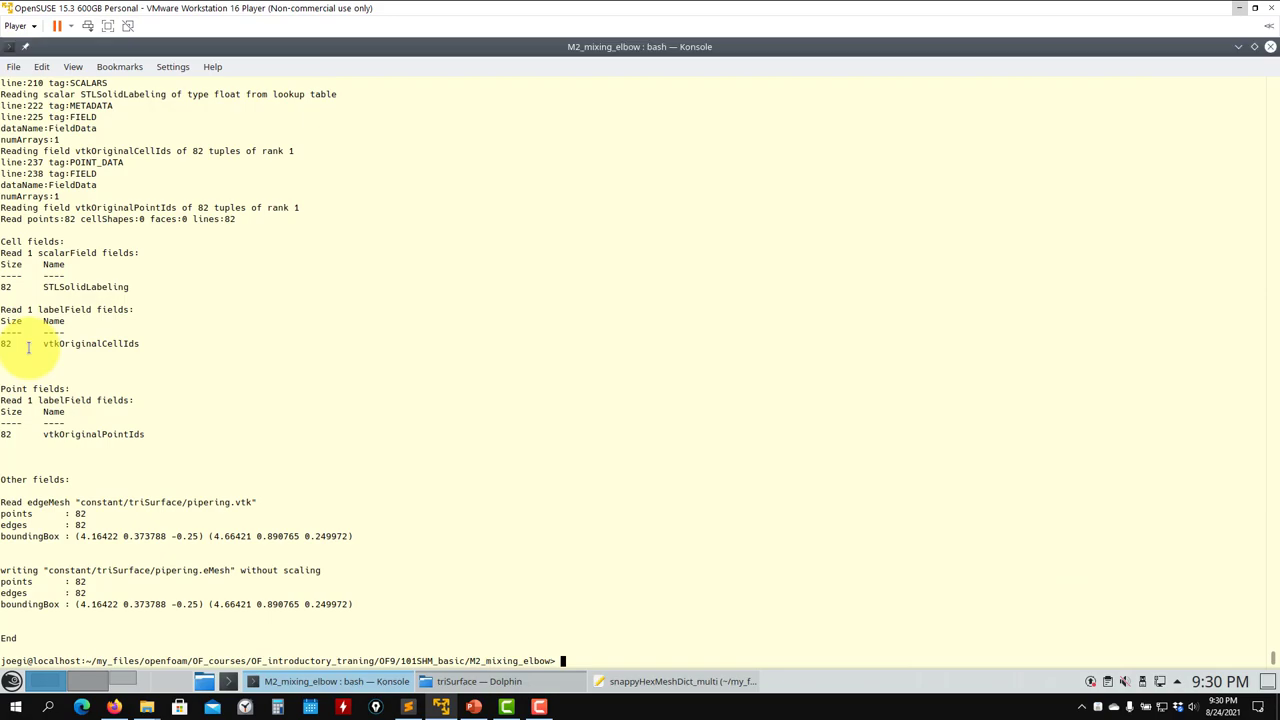
Rerun the multiple-surface meshing script and review the feature edge levels in snappyHexMeshDict_multi while it runs.
{"action": "key", "text": "Return"}
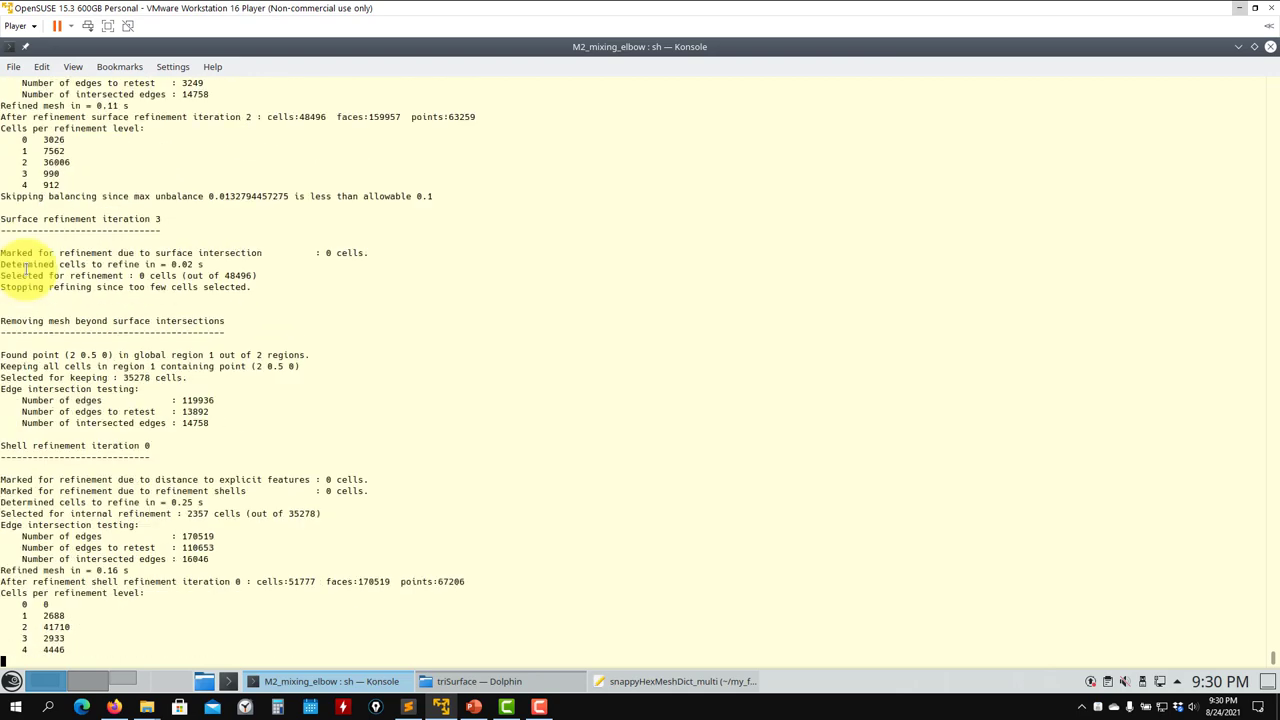
{"action": "left_click", "coordinate": [655, 680]}
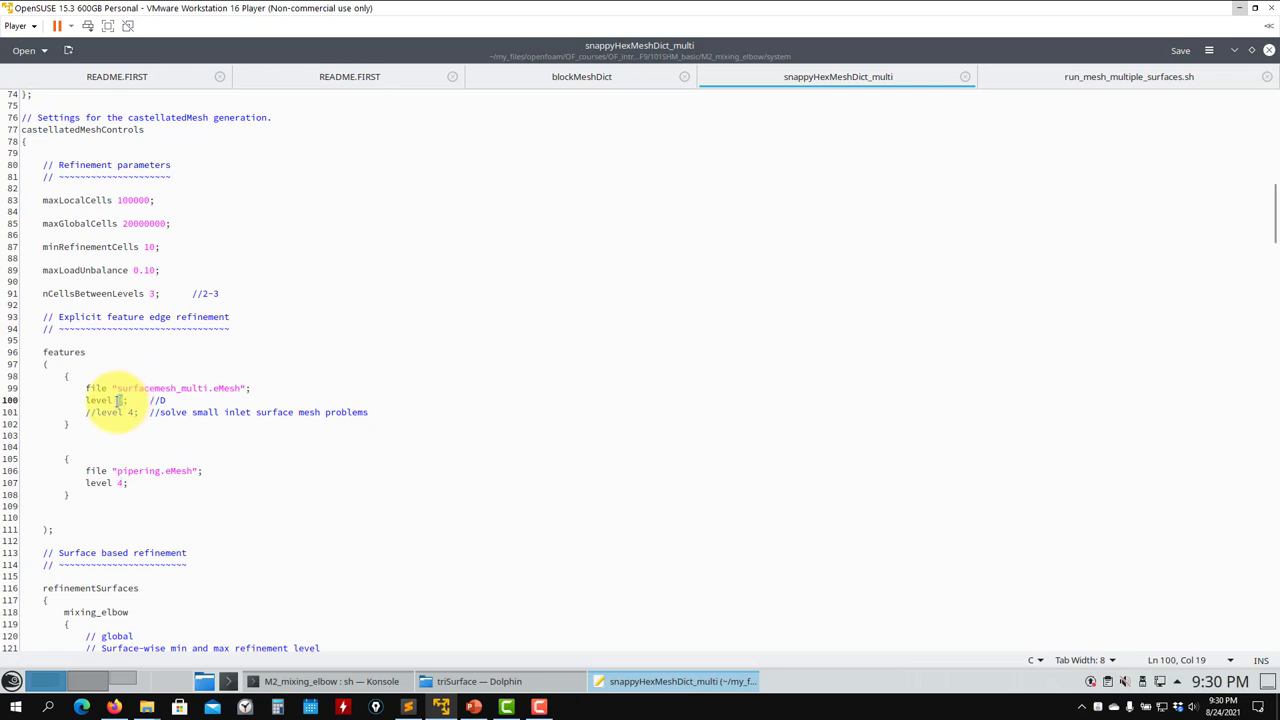
{"action": "left_click_drag", "start_coordinate": [203, 471], "coordinate": [83, 483]}
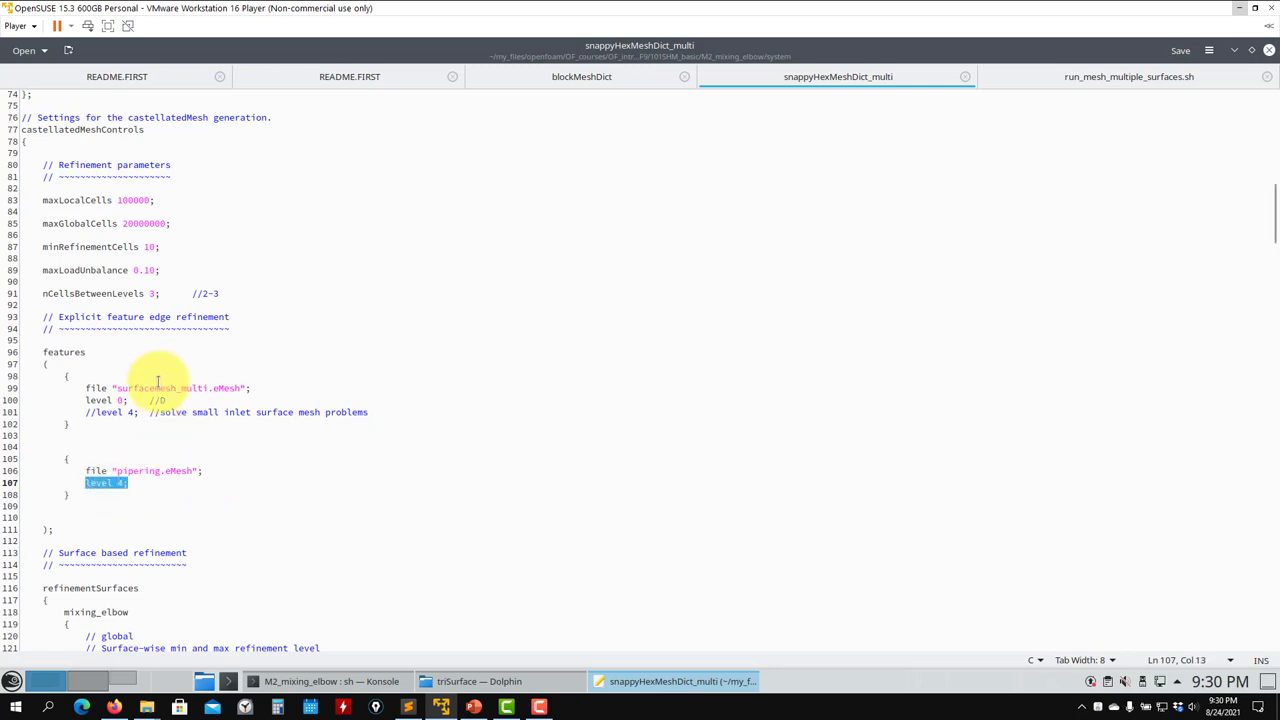
{"action": "left_click", "coordinate": [368, 681]}
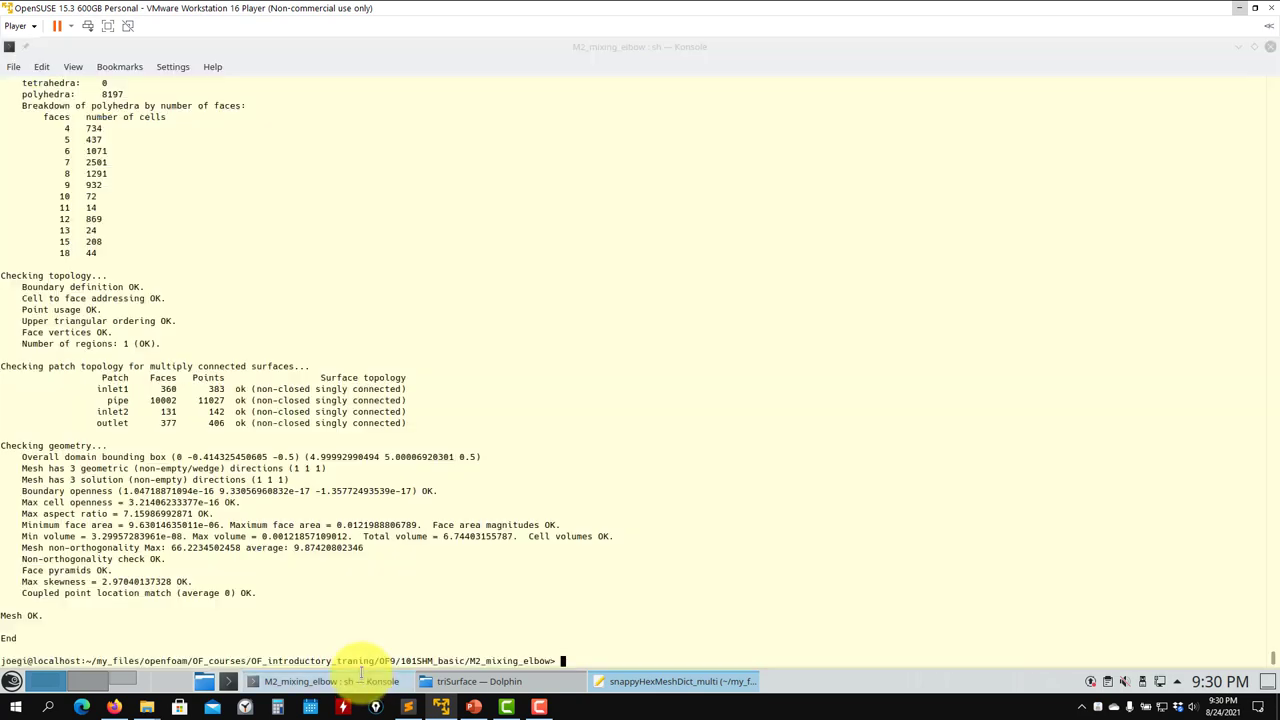
Open the new mesh with paraFoam, display it as Surface With Edges and view the small pipe junction.
{"action": "type", "text": "paraFoam"}
{"action": "key", "text": "Return"}
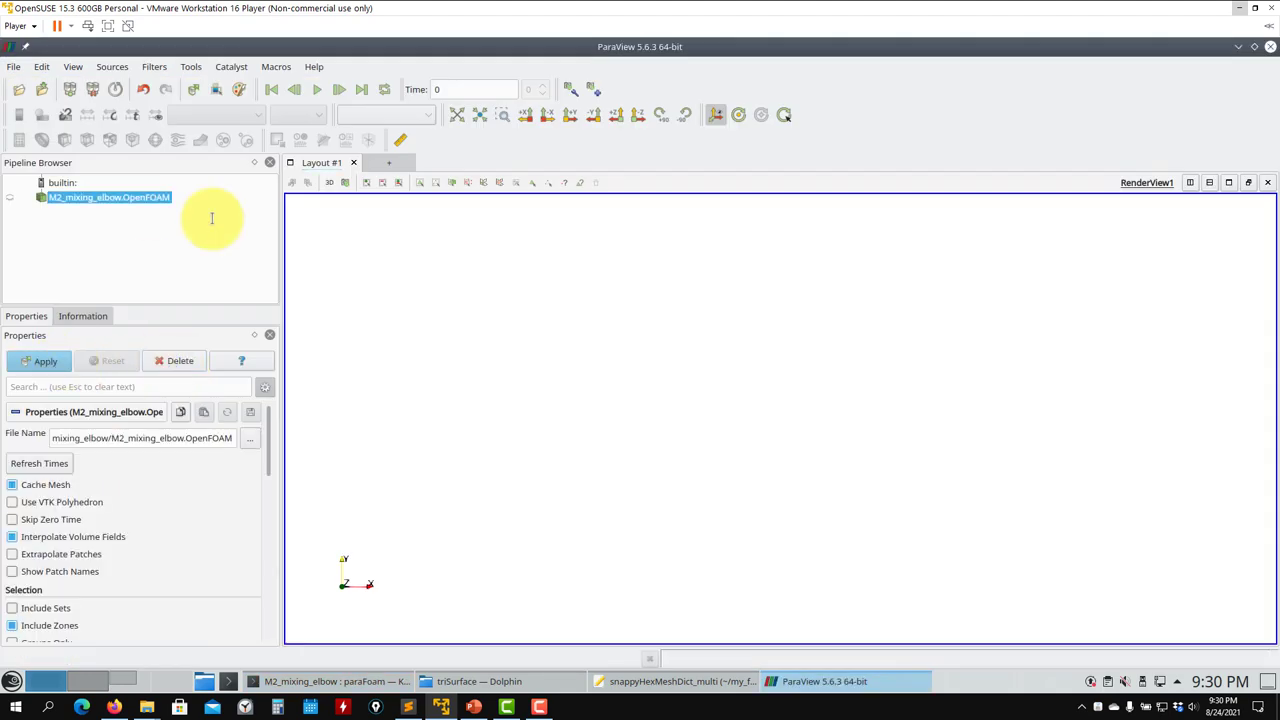
{"action": "left_click", "coordinate": [402, 114]}
{"action": "left_click", "coordinate": [409, 229]}
{"action": "scroll", "coordinate": [823, 514], "scroll_direction": "up", "scroll_amount": 5}
{"action": "left_click_drag", "start_coordinate": [923, 503], "coordinate": [749, 423]}
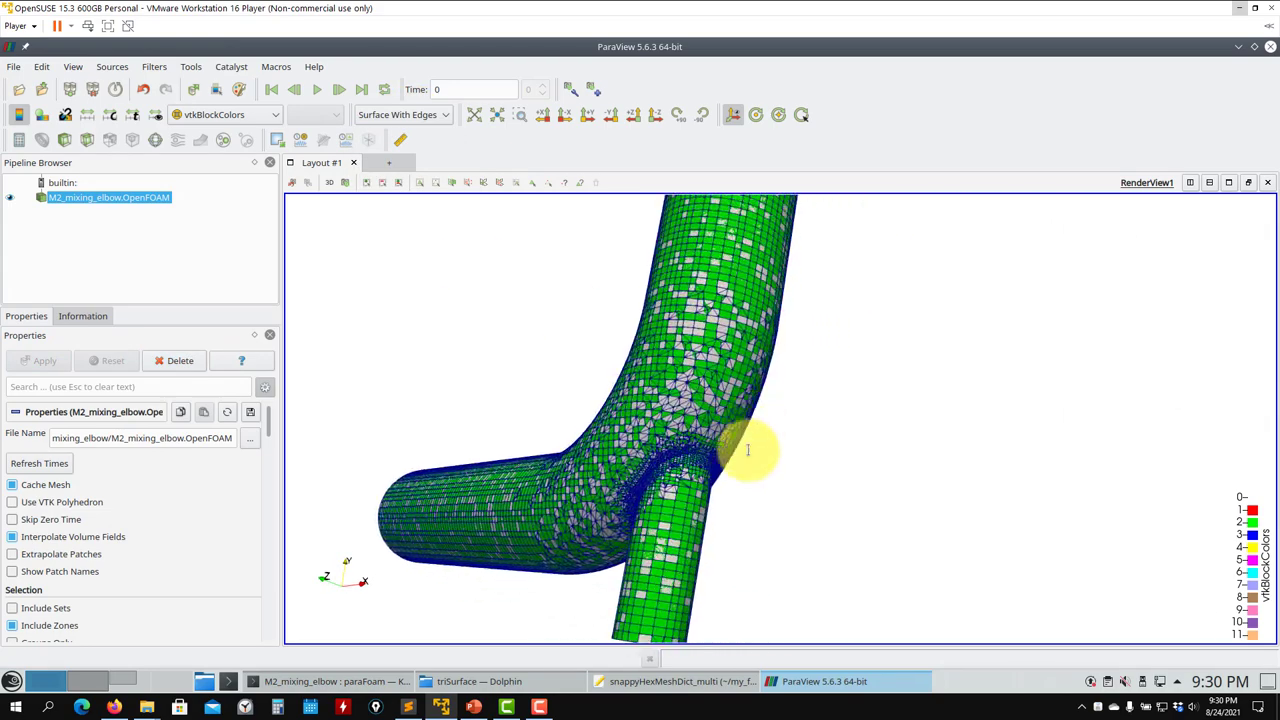
Hide internalMesh so only the boundary patches are loaded and examine the surface mesh around the small pipe junction.
{"action": "scroll", "coordinate": [727, 510], "scroll_direction": "up", "scroll_amount": 5}
{"action": "scroll", "coordinate": [270, 437], "scroll_direction": "down", "scroll_amount": 1}
{"action": "scroll", "coordinate": [268, 440], "scroll_direction": "down", "scroll_amount": 5}
{"action": "left_click", "coordinate": [15, 518]}
{"action": "left_click", "coordinate": [38, 360]}
{"action": "left_click_drag", "start_coordinate": [425, 565], "coordinate": [1277, 104]}
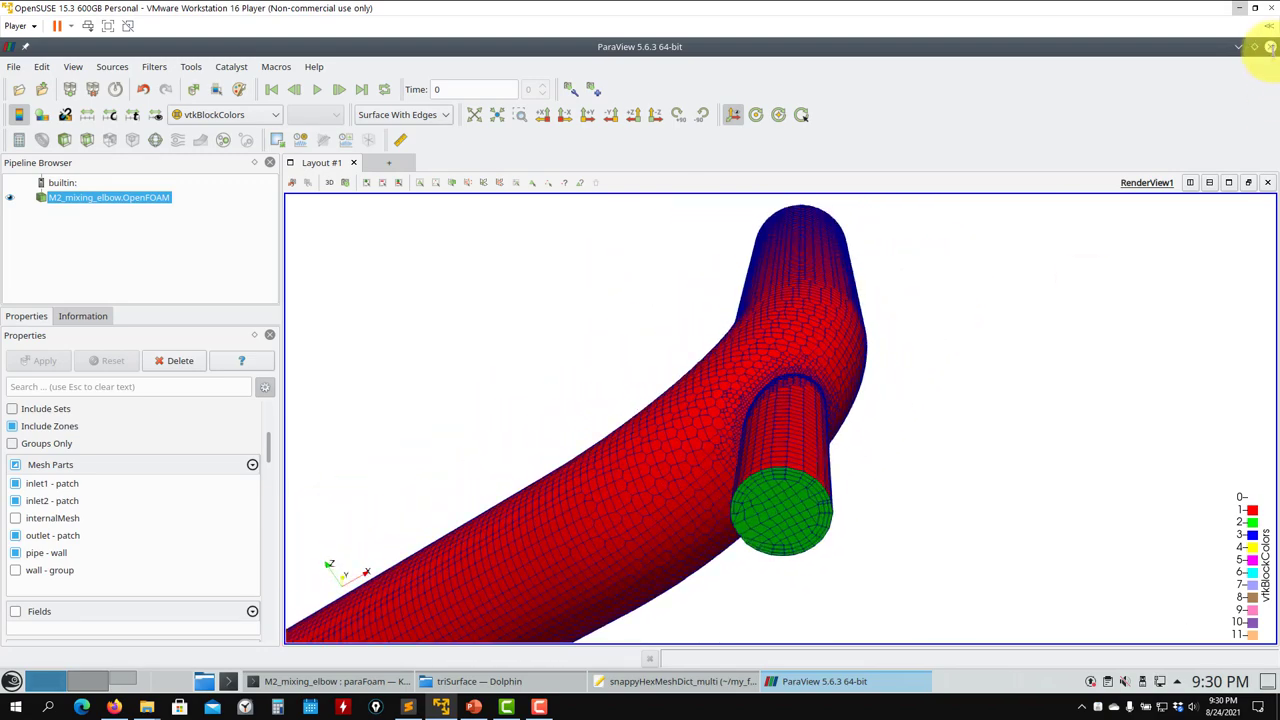
{"action": "left_click_drag", "start_coordinate": [957, 326], "coordinate": [658, 488]}
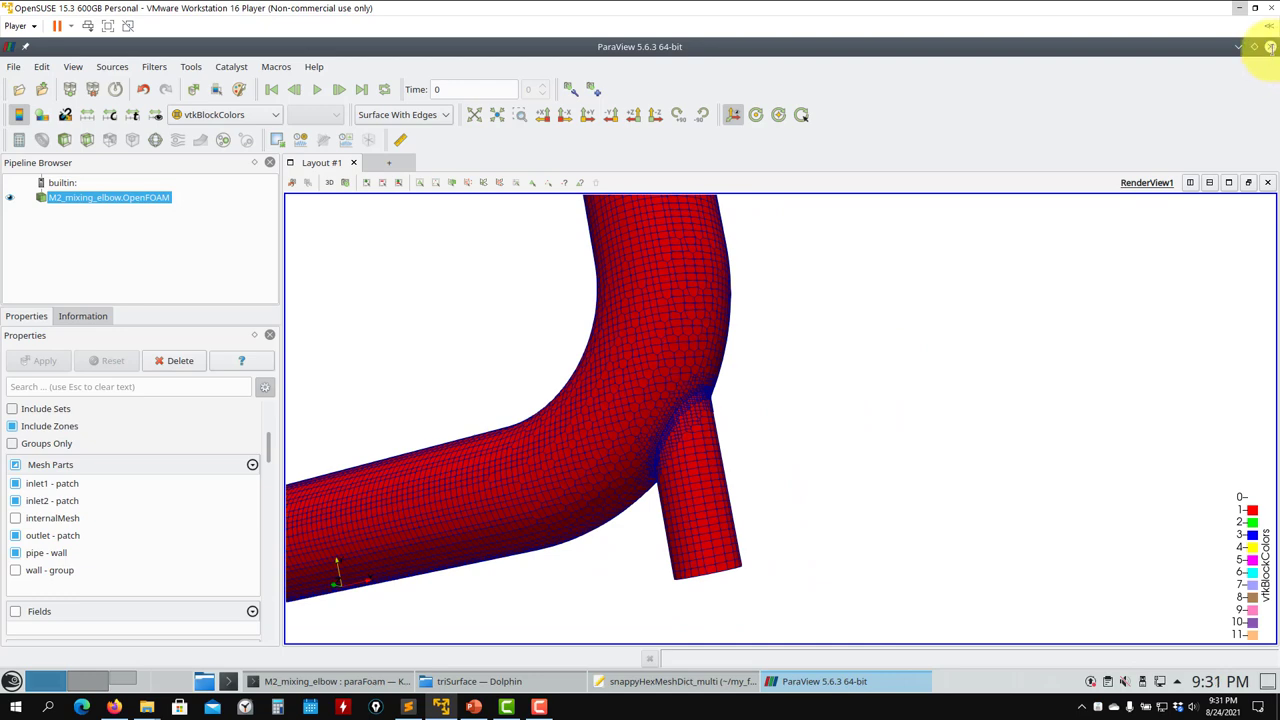
Close ParaView and uncomment the smallpipe.stl geometry entry in snappyHexMeshDict_multi.
{"action": "left_click", "coordinate": [1269, 47]}
{"action": "left_click", "coordinate": [614, 688]}
{"action": "scroll", "coordinate": [218, 368], "scroll_direction": "up", "scroll_amount": 8}
{"action": "scroll", "coordinate": [218, 368], "scroll_direction": "up", "scroll_amount": 16}
{"action": "scroll", "coordinate": [216, 366], "scroll_direction": "down", "scroll_amount": 11}
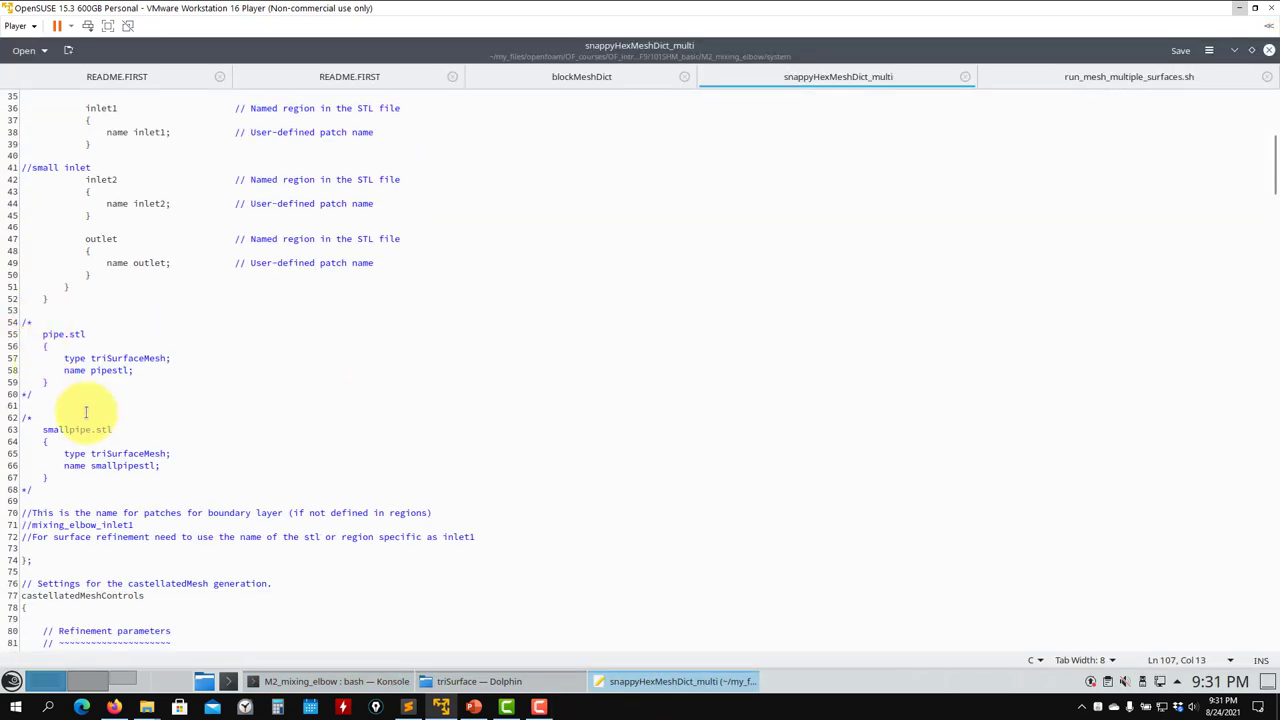
{"action": "key", "text": "BackSpace"}
{"action": "key", "text": "BackSpace"}
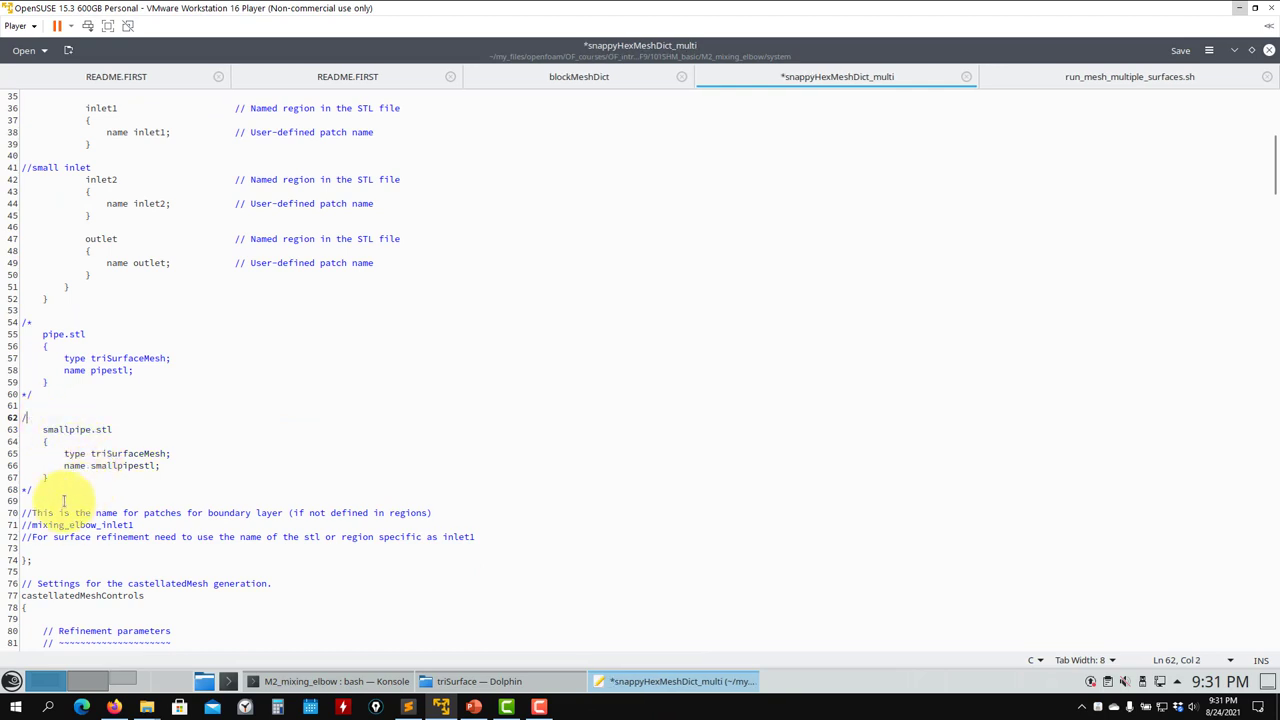
{"action": "key", "text": "BackSpace"}
{"action": "key", "text": "BackSpace"}
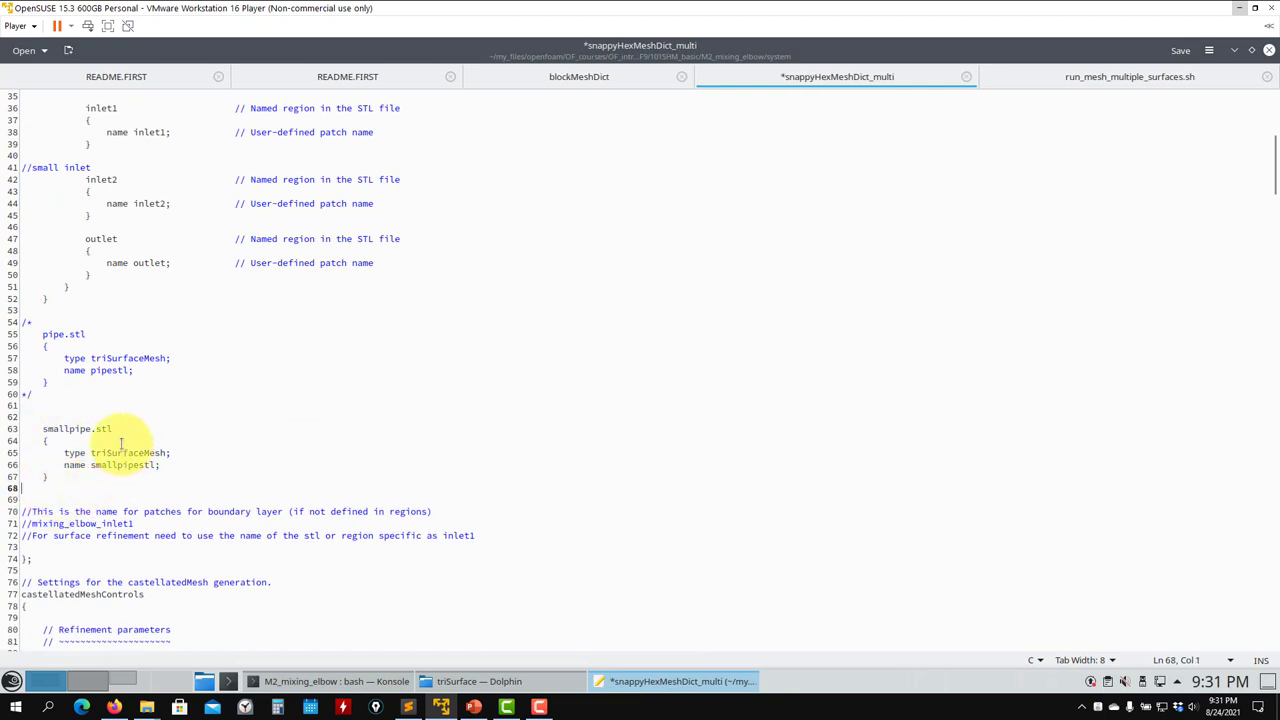
Uncomment the smallpipestl refinement region with distance mode and levels ((0.05 4)), save the file and return to the terminal.
{"action": "scroll", "coordinate": [100, 447], "scroll_direction": "down", "scroll_amount": 15}
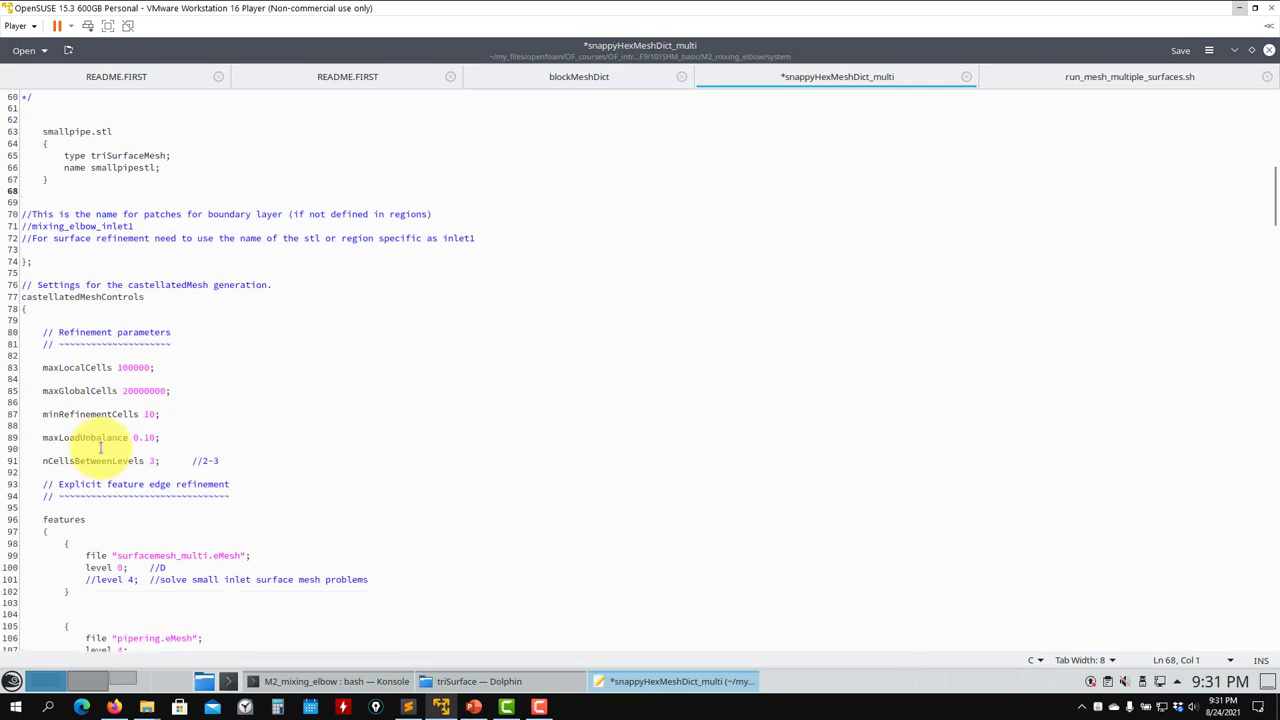
{"action": "scroll", "coordinate": [101, 447], "scroll_direction": "down", "scroll_amount": 17}
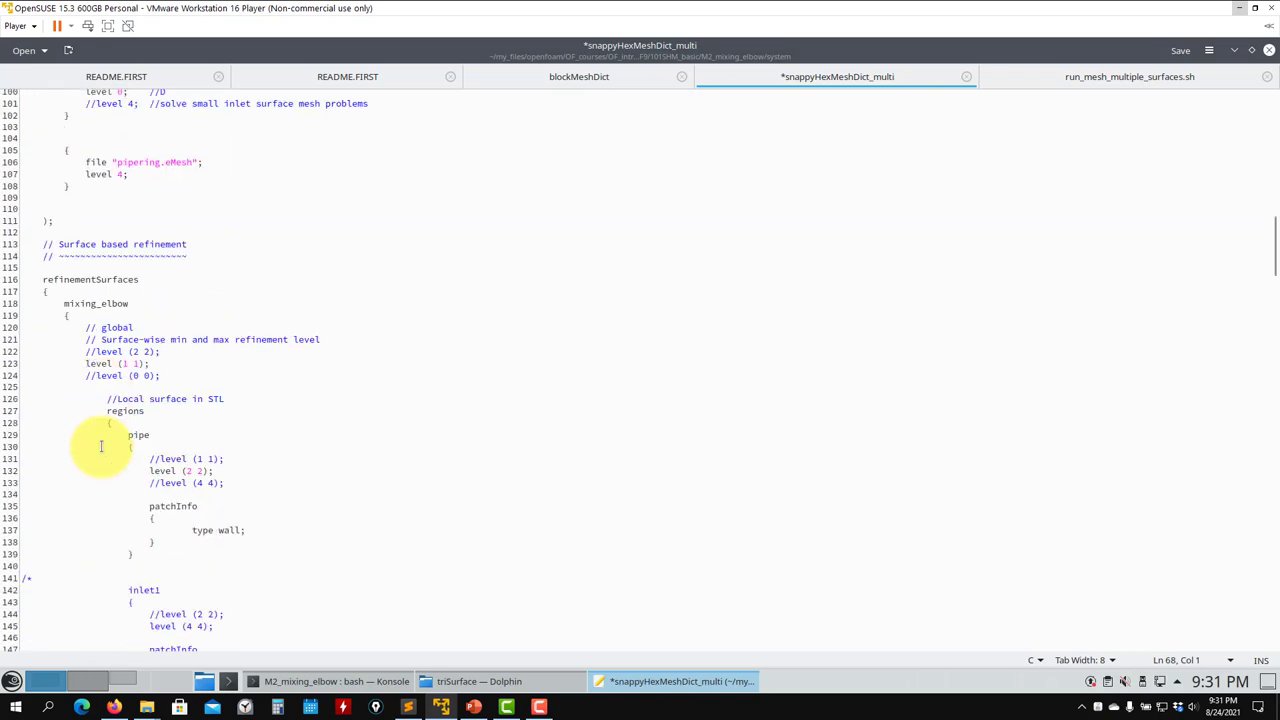
{"action": "scroll", "coordinate": [101, 447], "scroll_direction": "down", "scroll_amount": 3}
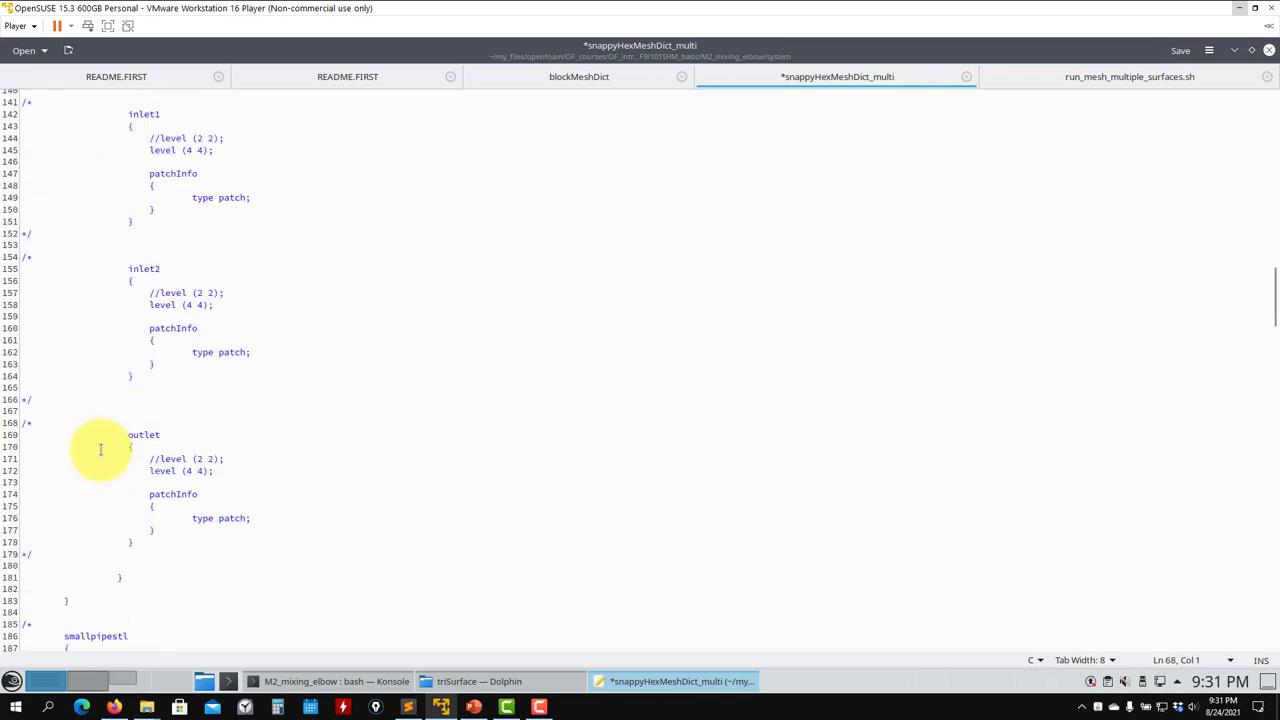
{"action": "scroll", "coordinate": [101, 449], "scroll_direction": "down", "scroll_amount": 11}
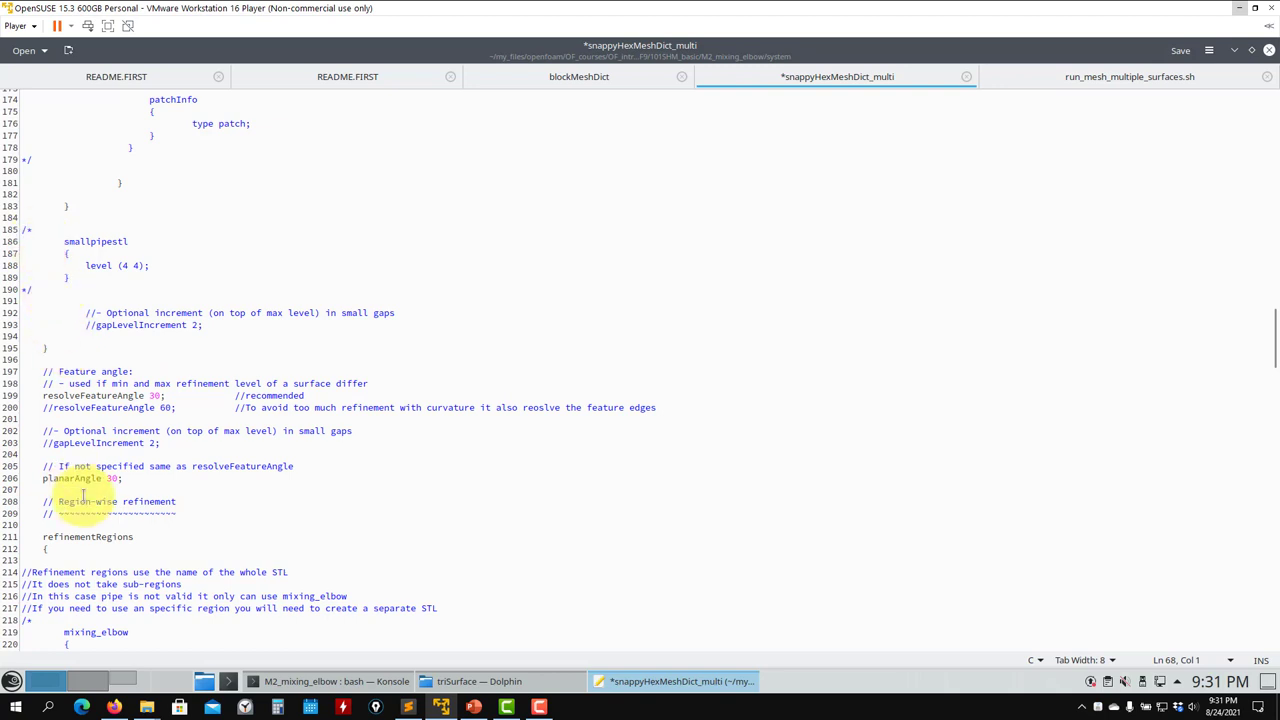
{"action": "scroll", "coordinate": [83, 497], "scroll_direction": "down", "scroll_amount": 5}
{"action": "scroll", "coordinate": [84, 514], "scroll_direction": "down", "scroll_amount": 5}
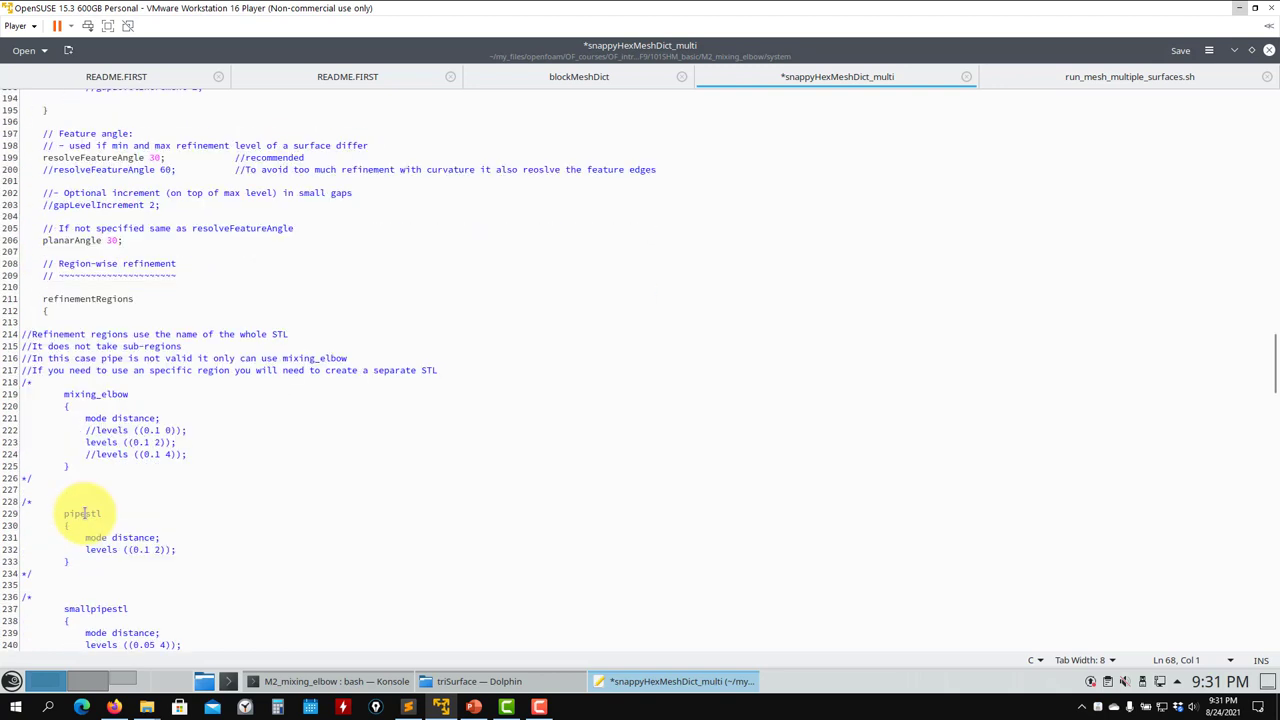
{"action": "key", "text": "BackSpace"}
{"action": "key", "text": "BackSpace"}
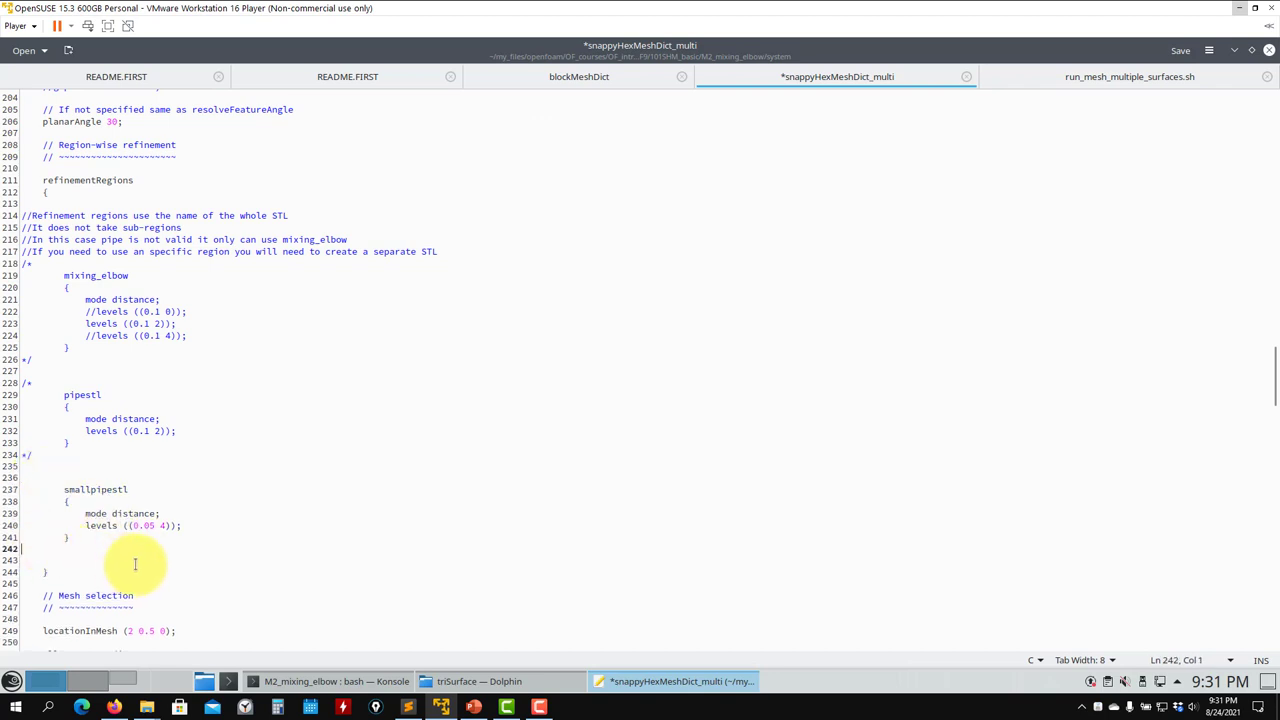
{"action": "left_click", "coordinate": [337, 681]}
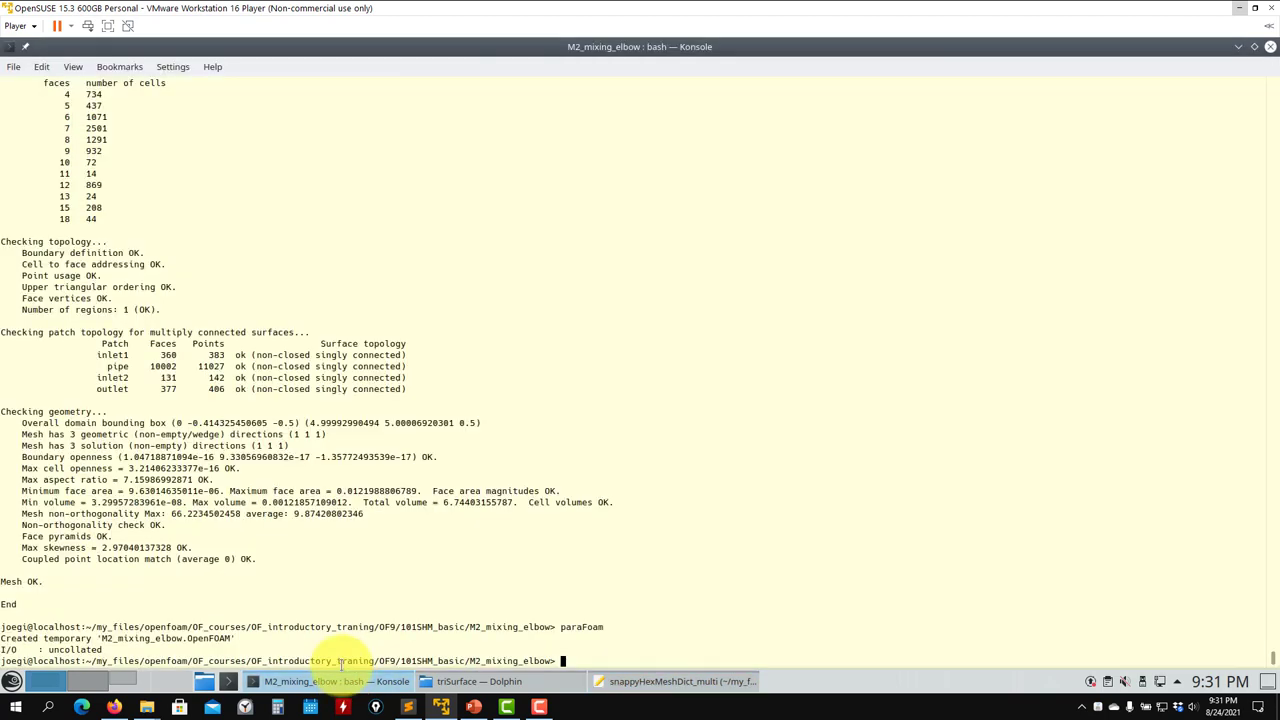
Run run_mesh_multiple_surfaces.sh and, during meshing, review snappyHexMeshDict_multi's surface refinement settings, including the commented-out smallpipestl entry with level (4 4).
{"action": "key", "text": "Return"}
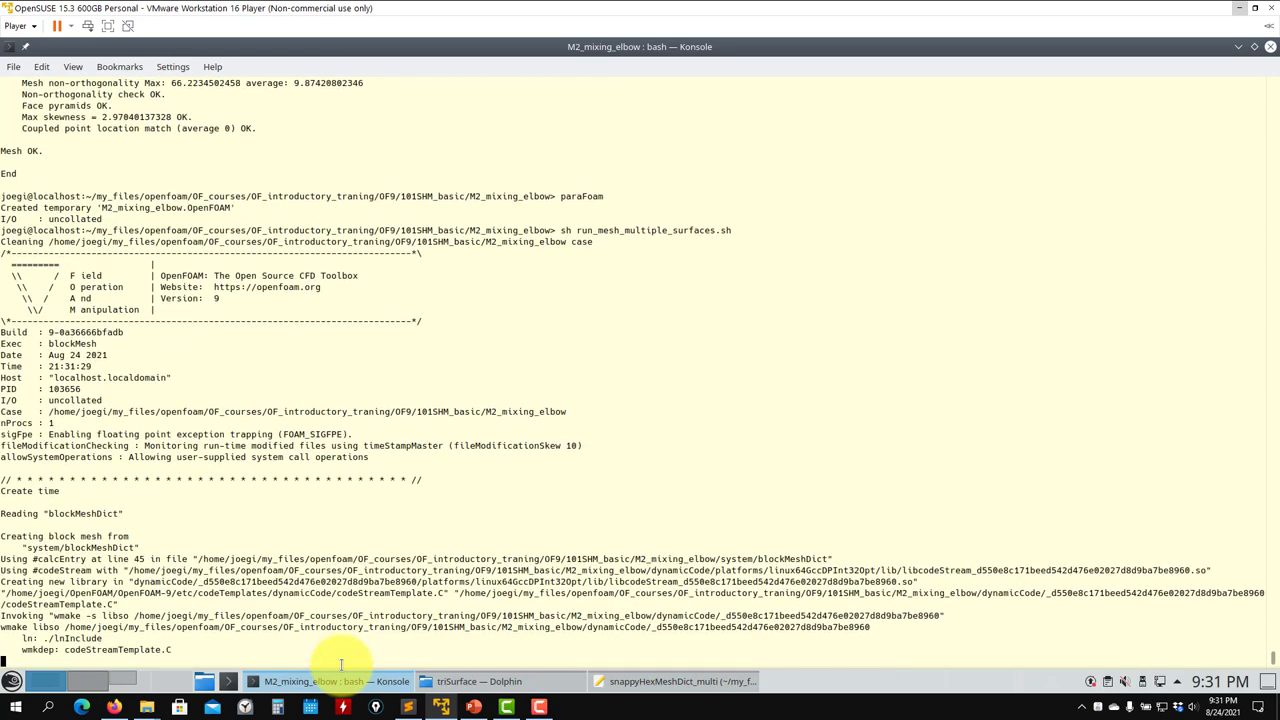
{"action": "left_click", "coordinate": [665, 681]}
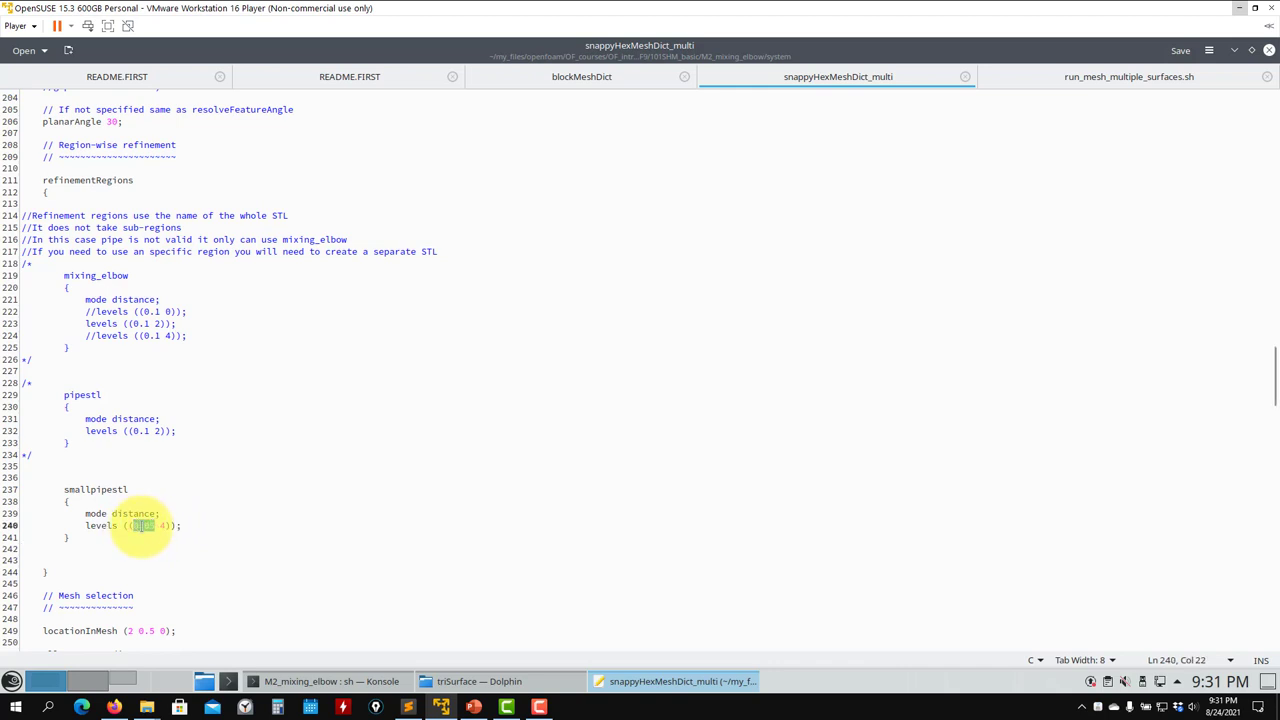
{"action": "scroll", "coordinate": [180, 527], "scroll_direction": "up", "scroll_amount": 13}
{"action": "scroll", "coordinate": [186, 527], "scroll_direction": "up", "scroll_amount": 18}
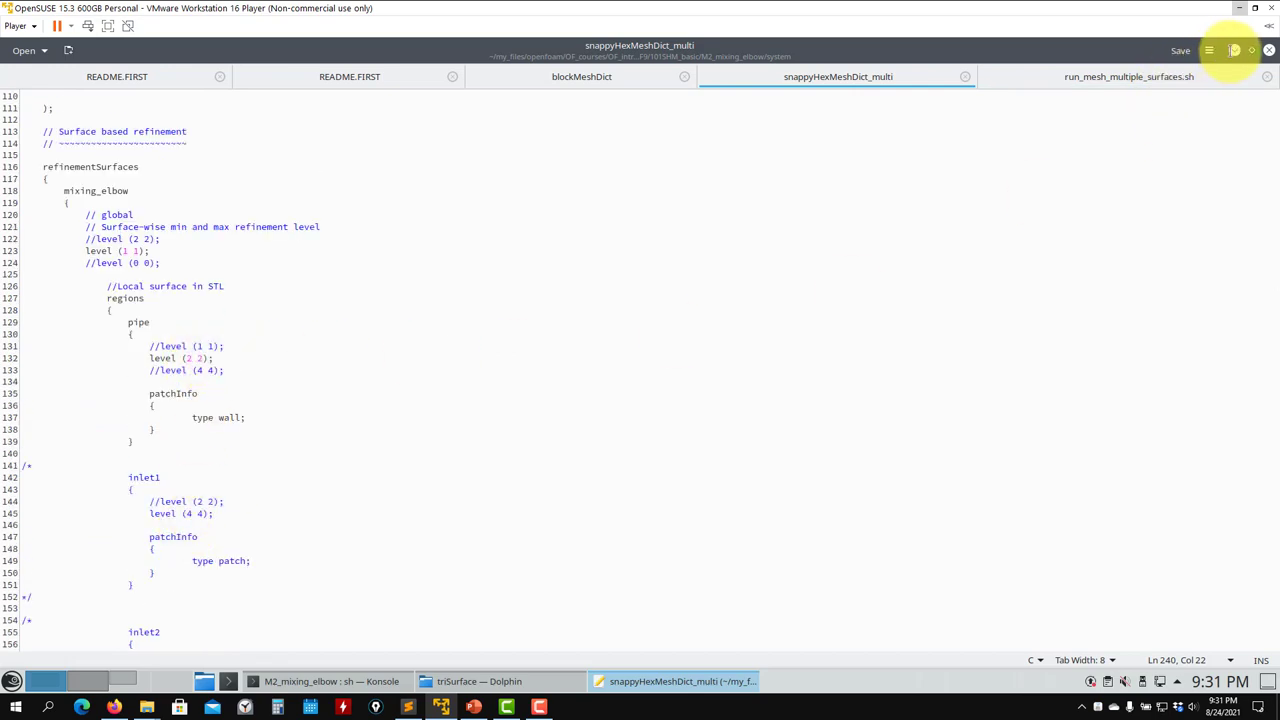
{"action": "left_click", "coordinate": [1234, 50]}
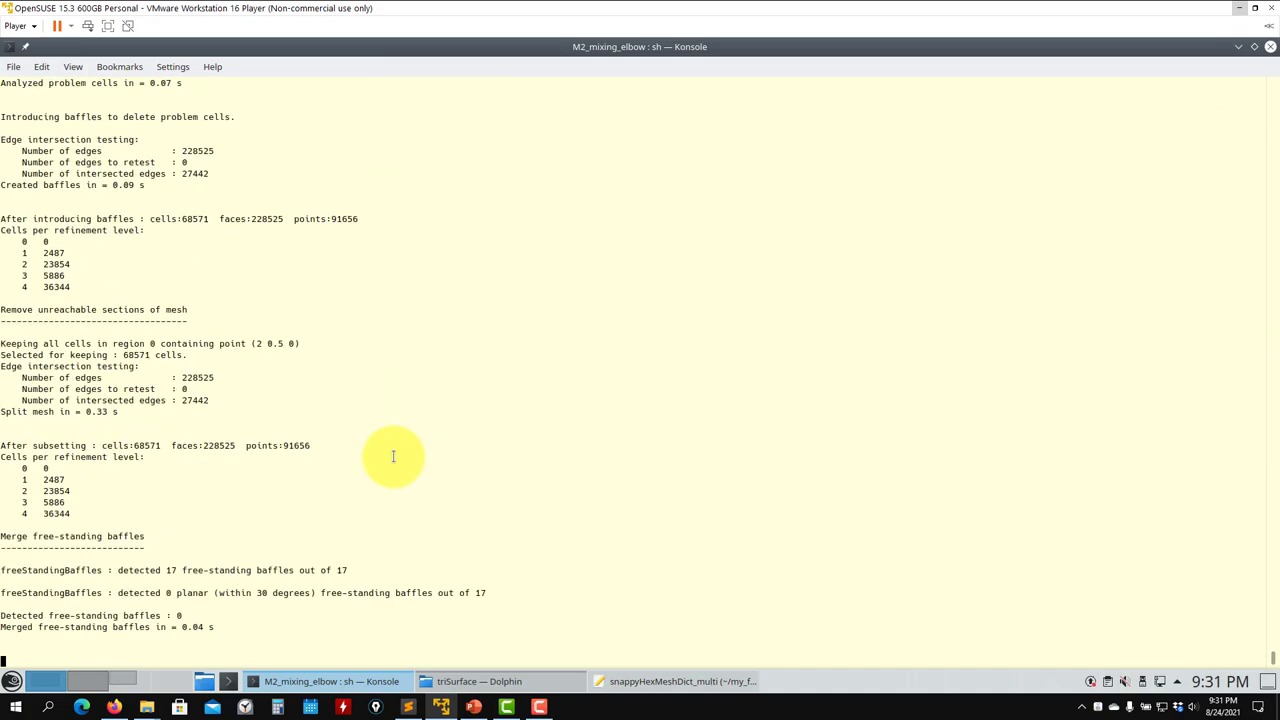
{"action": "left_click", "coordinate": [666, 680]}
{"action": "scroll", "coordinate": [284, 477], "scroll_direction": "down", "scroll_amount": 15}
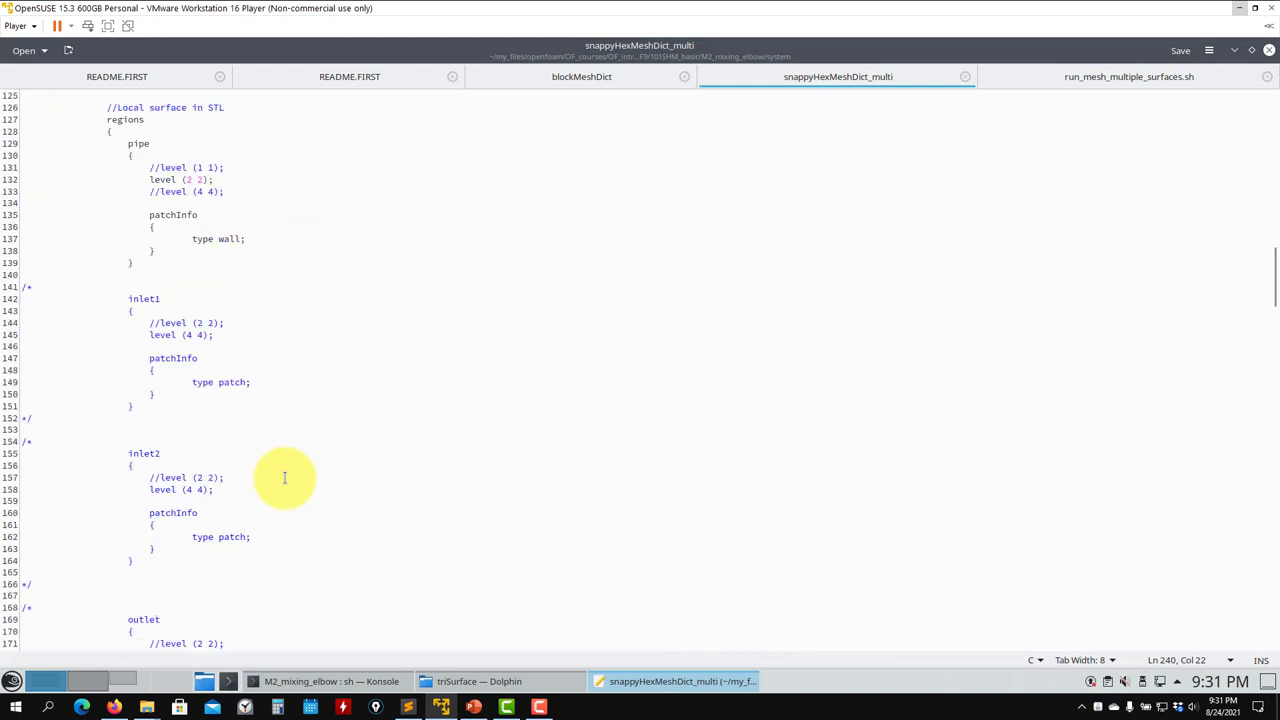
{"action": "left_click_drag", "start_coordinate": [70, 500], "coordinate": [16, 466]}
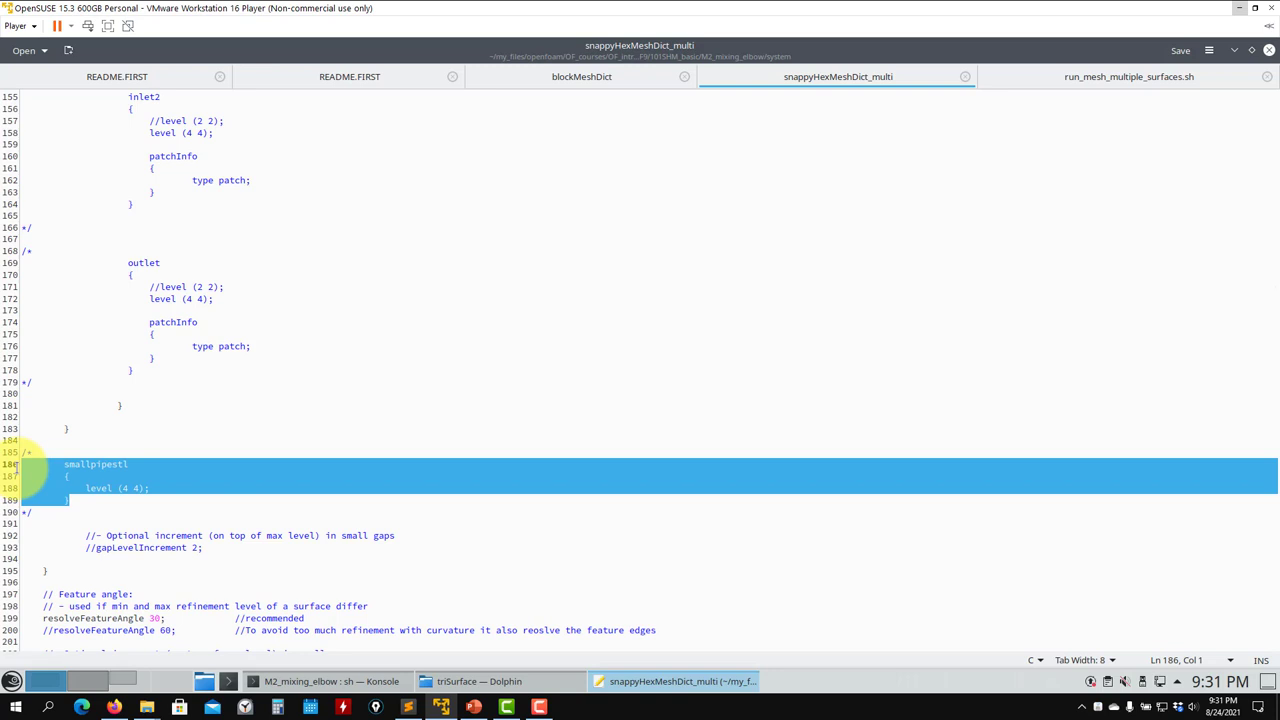
Open createPatchDict_rename_multi from the M2_mixing_elbow system folder and review its entries for inlet1, inlet2, outlet and pipe.
{"action": "left_click", "coordinate": [462, 682]}
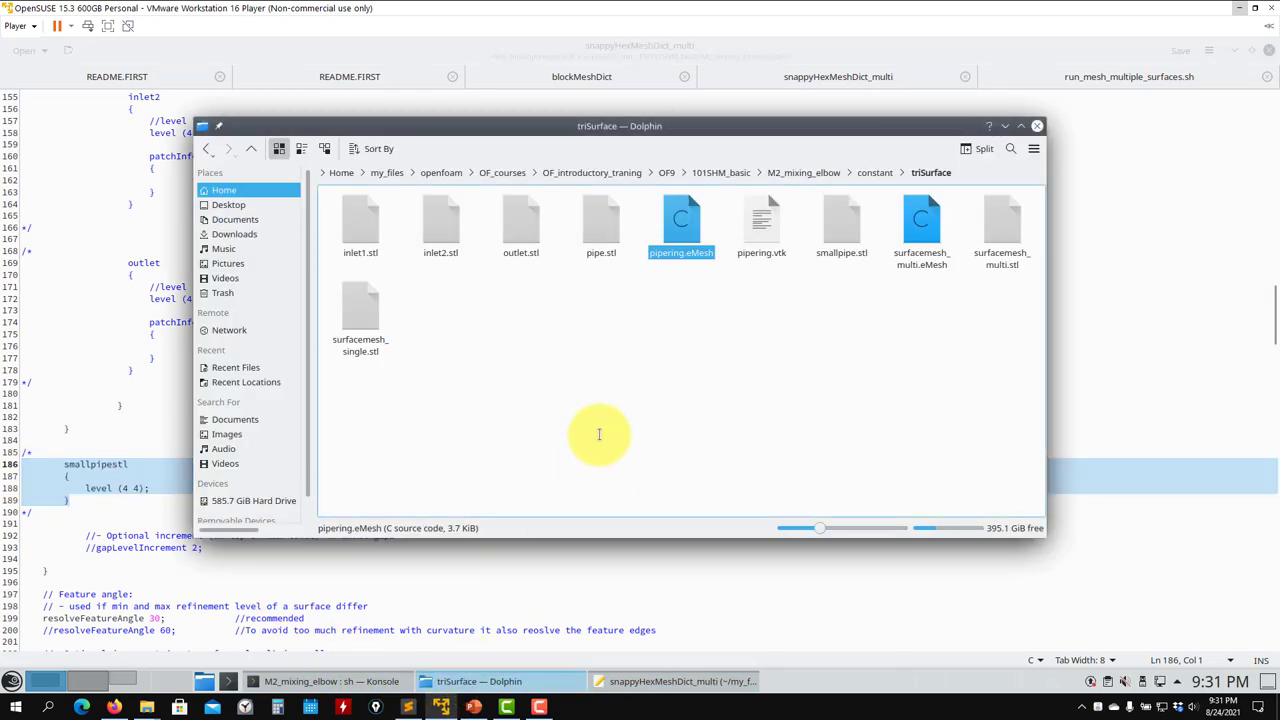
{"action": "left_click", "coordinate": [805, 172]}
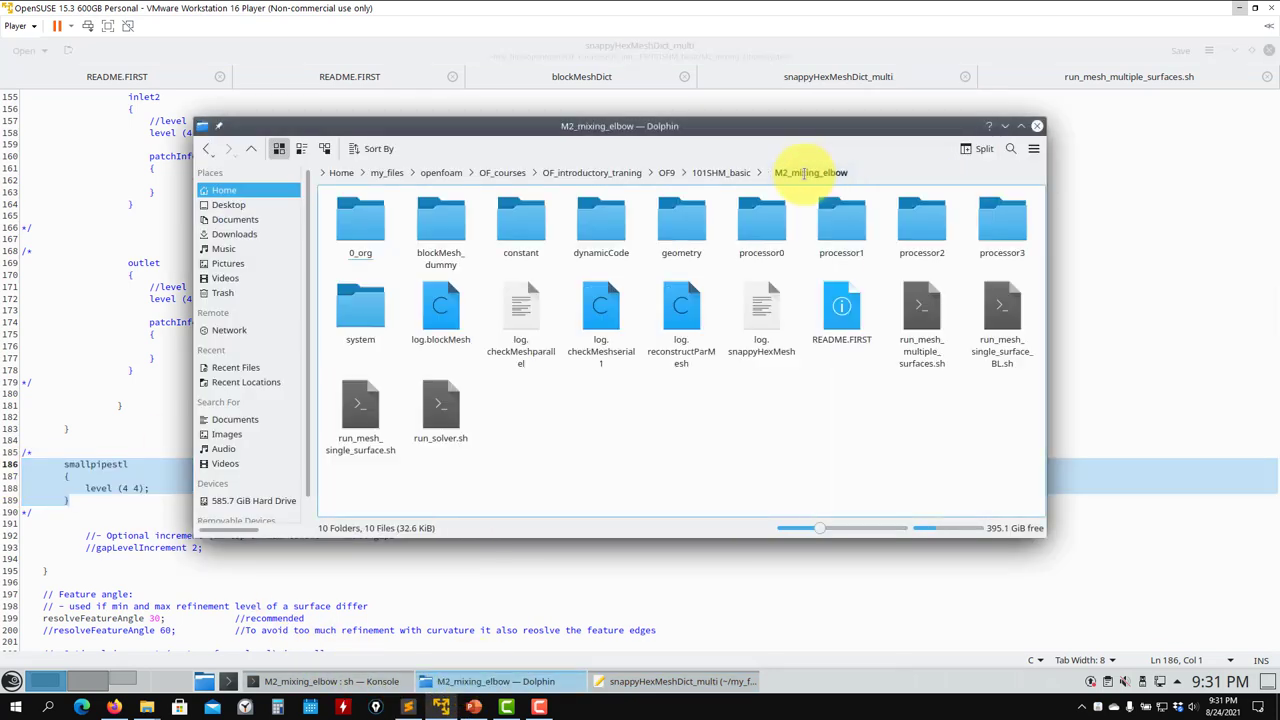
{"action": "left_click", "coordinate": [361, 318]}
{"action": "left_click_drag", "start_coordinate": [522, 218], "coordinate": [532, 220]}
{"action": "left_click", "coordinate": [634, 298]}
{"action": "left_click_drag", "start_coordinate": [681, 225], "coordinate": [90, 262]}
{"action": "scroll", "coordinate": [120, 383], "scroll_direction": "down", "scroll_amount": 8}
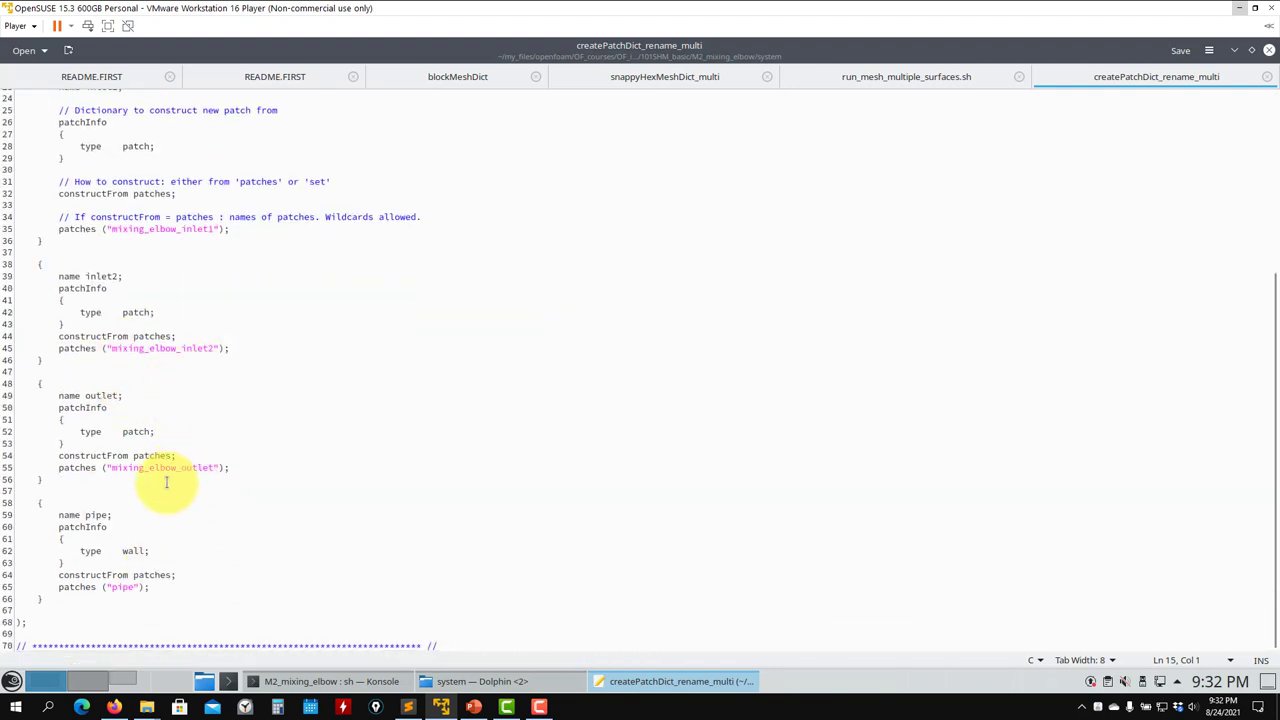
{"action": "scroll", "coordinate": [166, 488], "scroll_direction": "up", "scroll_amount": 8}
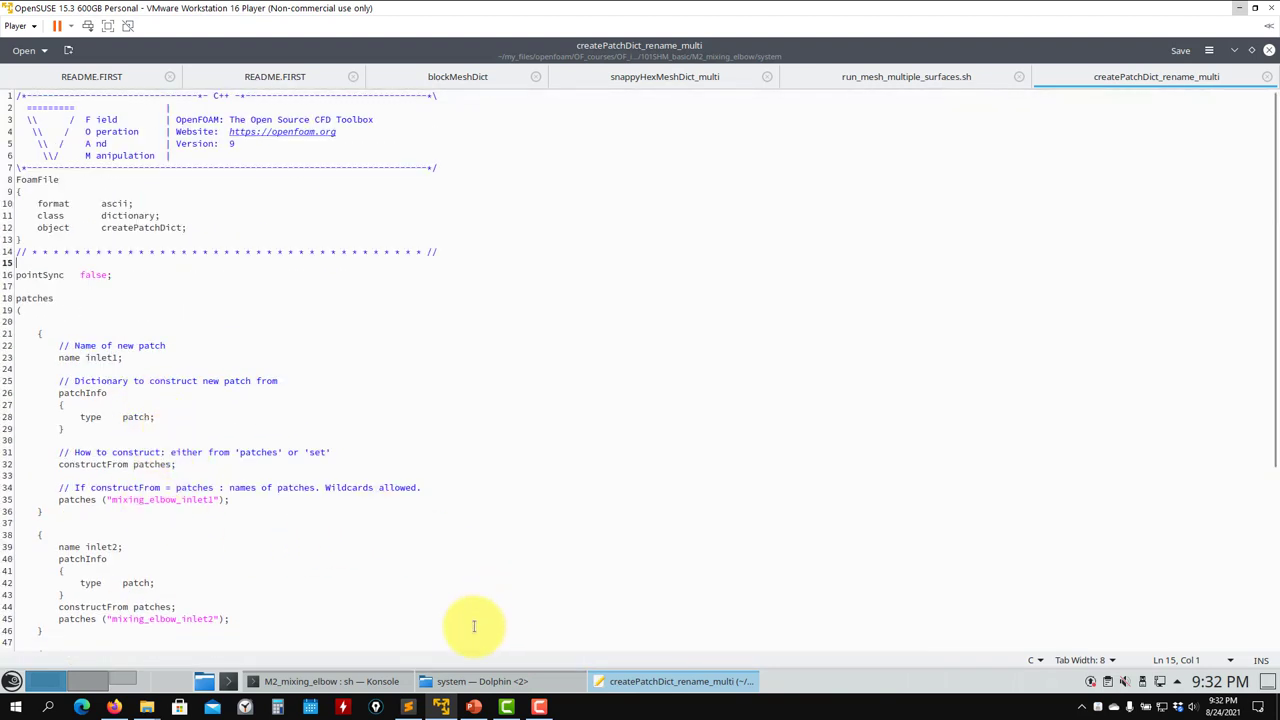
Check the createPatchDict file in the system folder, close both patch dictionaries and minimise the text editor.
{"action": "left_click", "coordinate": [462, 681]}
{"action": "double_click", "coordinate": [520, 225]}
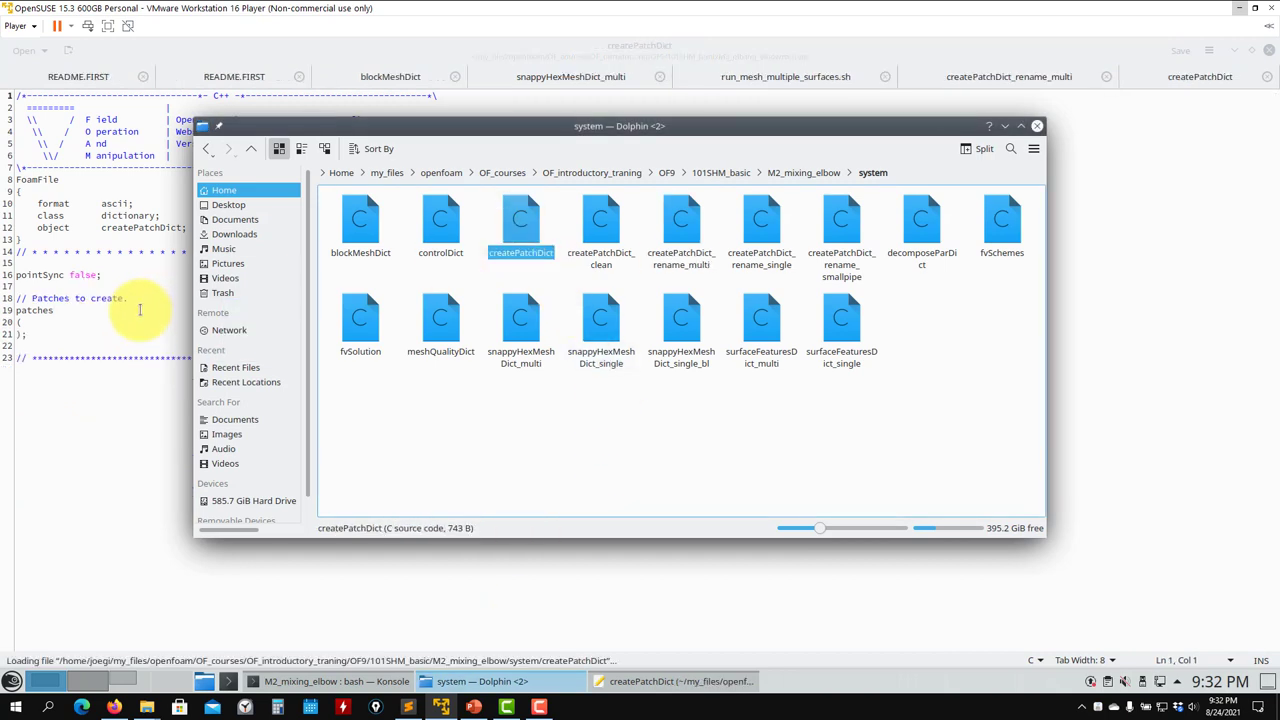
{"action": "left_click", "coordinate": [1267, 76]}
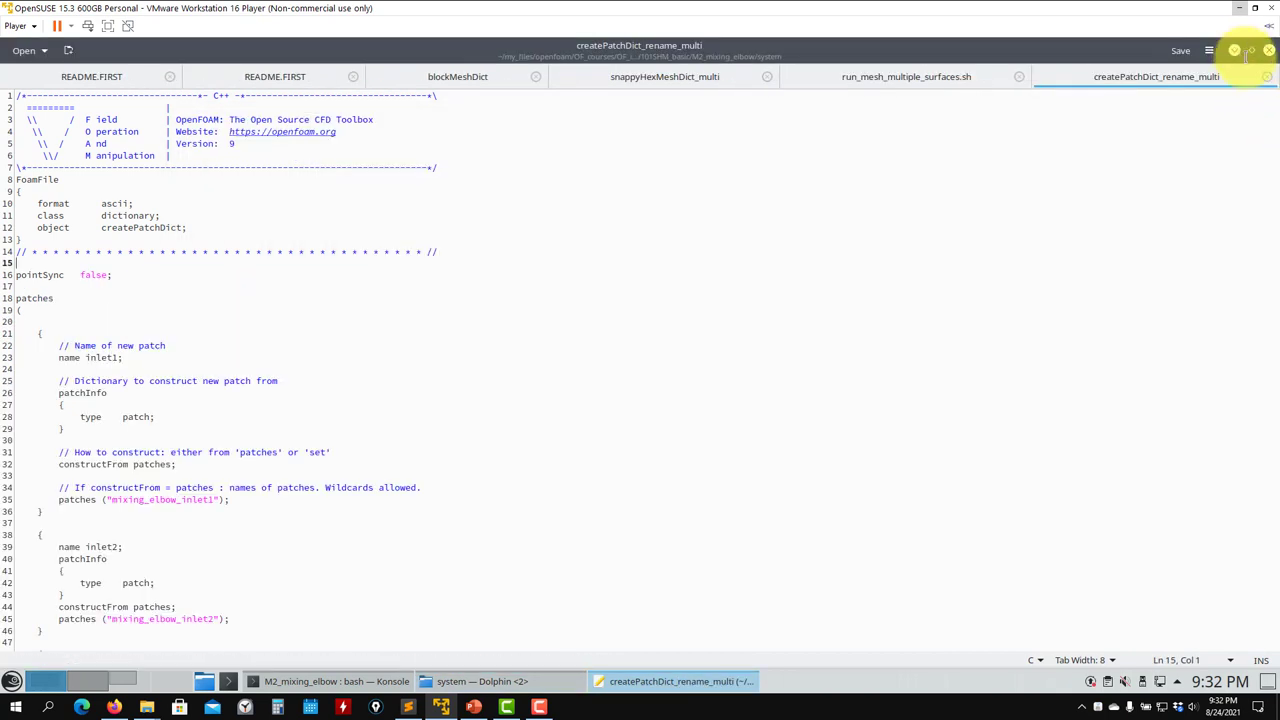
{"action": "left_click", "coordinate": [1267, 76]}
{"action": "left_click", "coordinate": [1234, 50]}
Open the regenerated mesh with paraFoam and display it as Surface With Edges.
{"action": "left_click", "coordinate": [35, 490]}
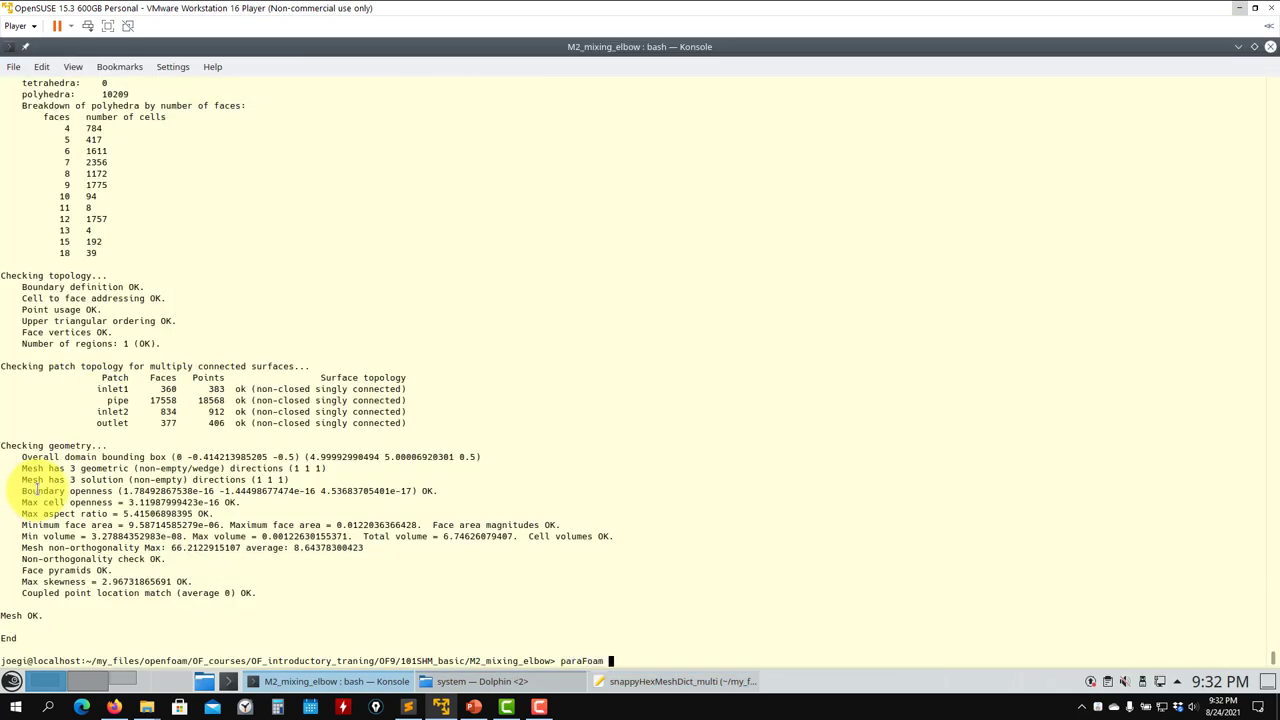
{"action": "type", "text": "paraFoam"}
{"action": "key", "text": "Return"}
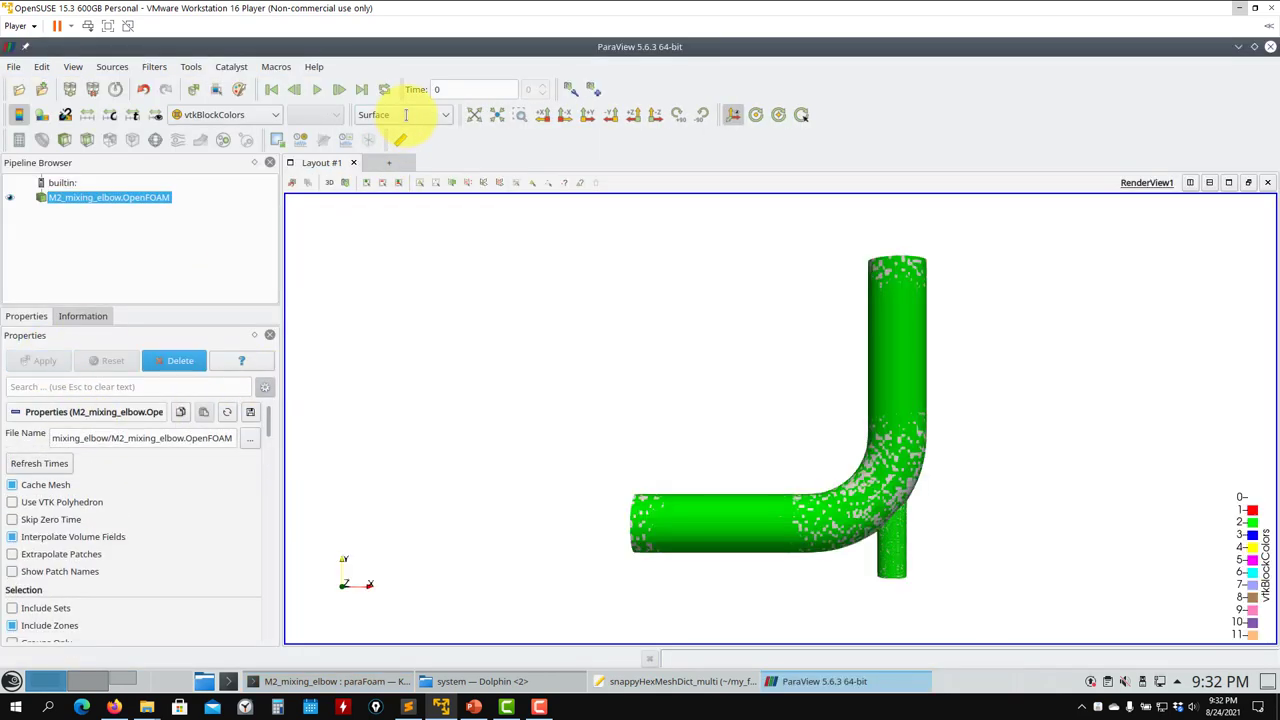
{"action": "left_click", "coordinate": [405, 114]}
{"action": "left_click", "coordinate": [412, 229]}
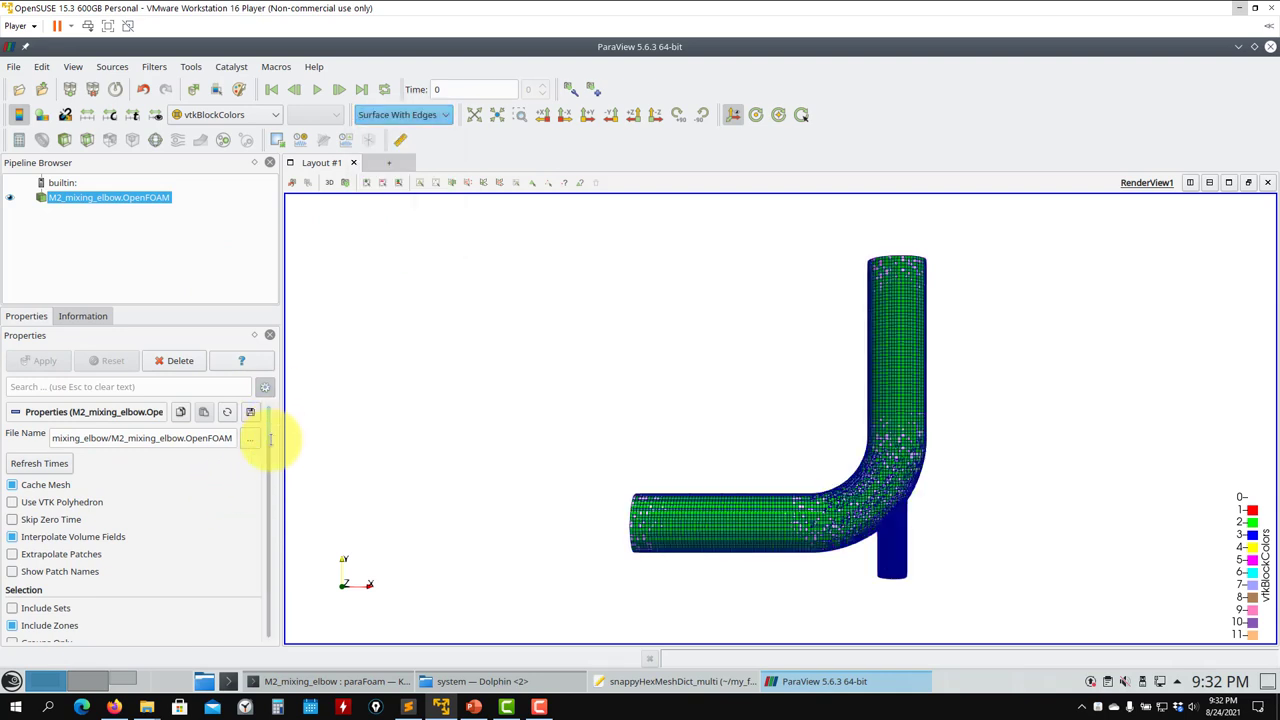
Exclude internalMesh from the loaded mesh parts and examine the surface mesh on the small pipe, its junction and its inlet.
{"action": "scroll", "coordinate": [271, 432], "scroll_direction": "down", "scroll_amount": 5}
{"action": "left_click", "coordinate": [15, 482]}
{"action": "left_click", "coordinate": [40, 360]}
{"action": "middle_click_drag", "start_coordinate": [900, 543], "coordinate": [764, 446]}
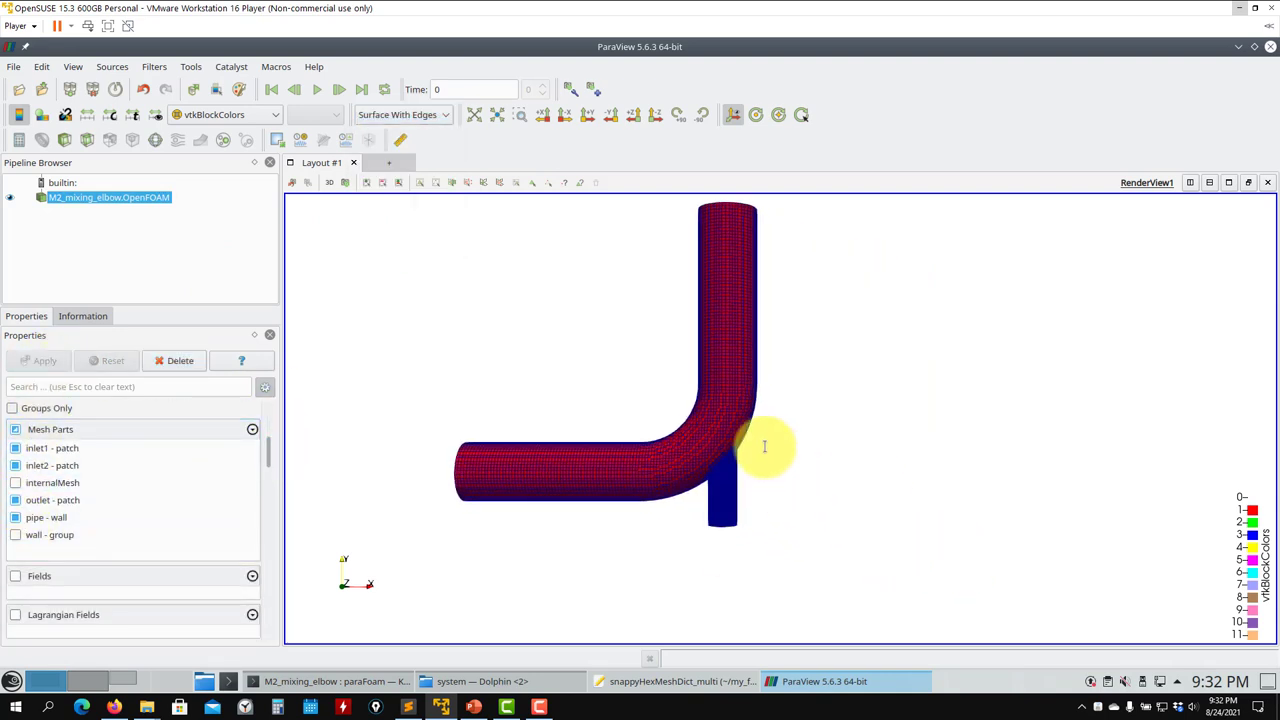
{"action": "scroll", "coordinate": [764, 446], "scroll_direction": "up", "scroll_amount": 10}
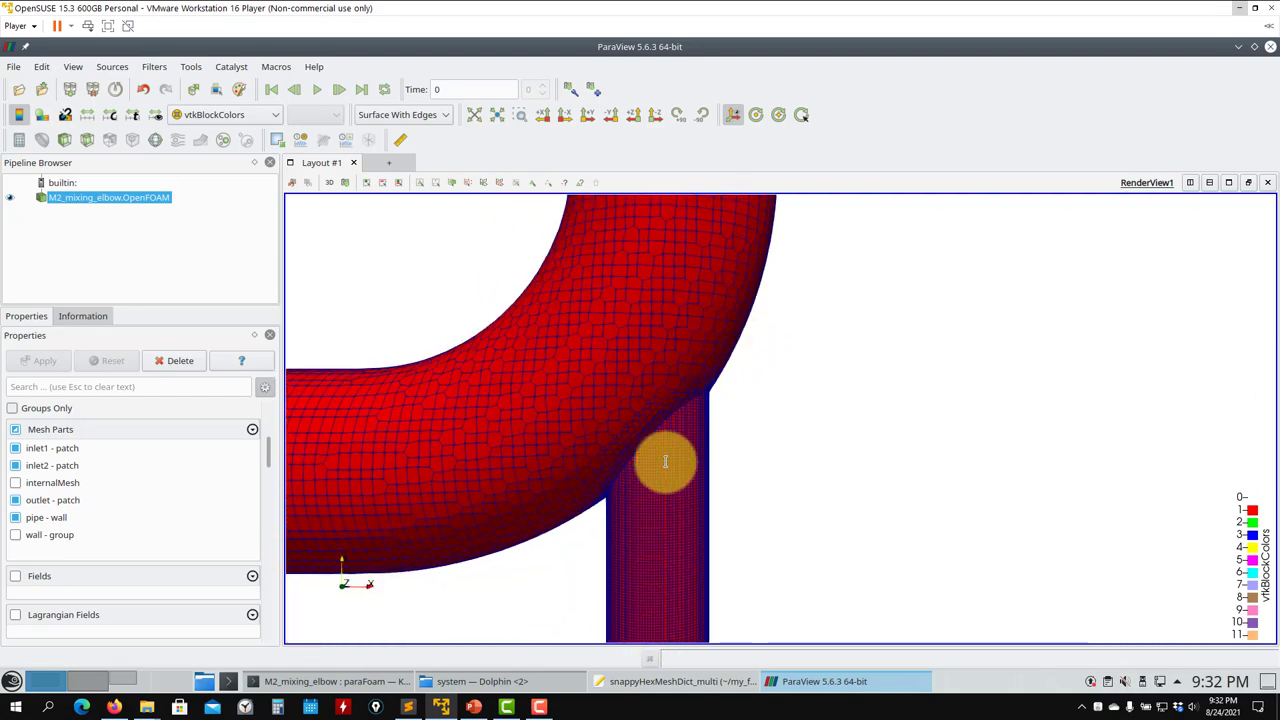
{"action": "scroll", "coordinate": [665, 460], "scroll_direction": "up", "scroll_amount": 10}
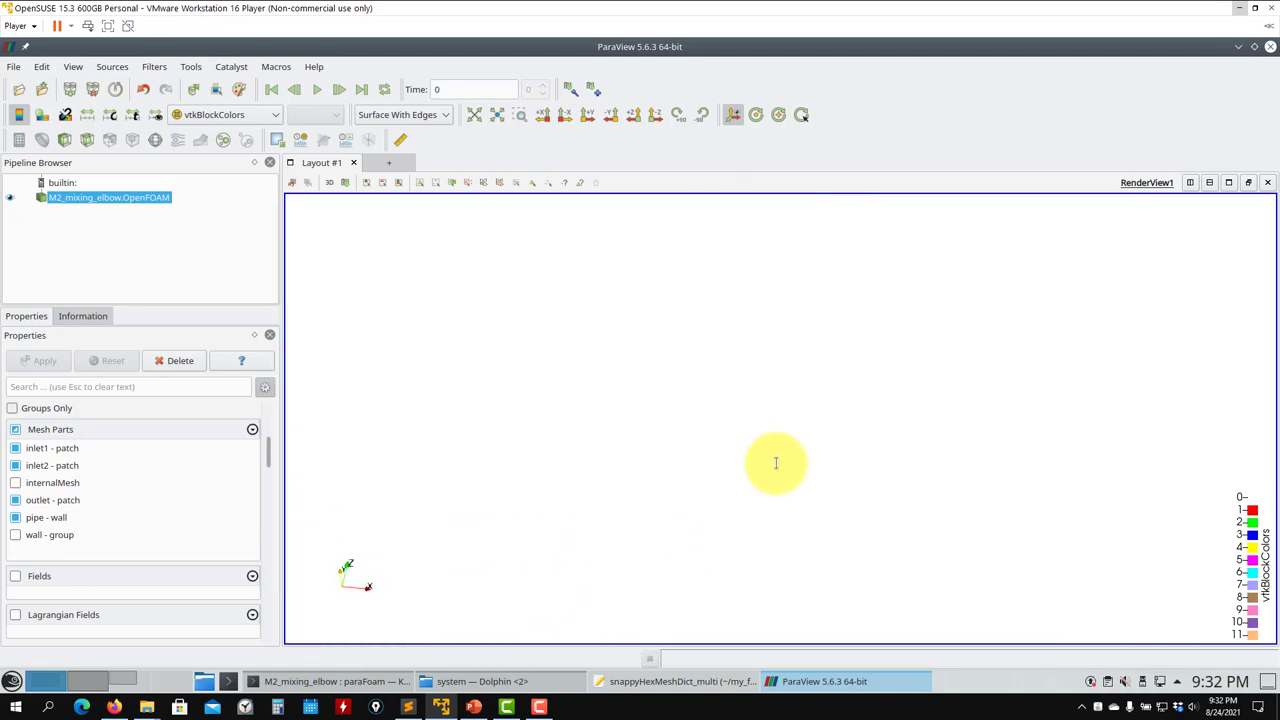
{"action": "scroll", "coordinate": [758, 436], "scroll_direction": "down", "scroll_amount": 10}
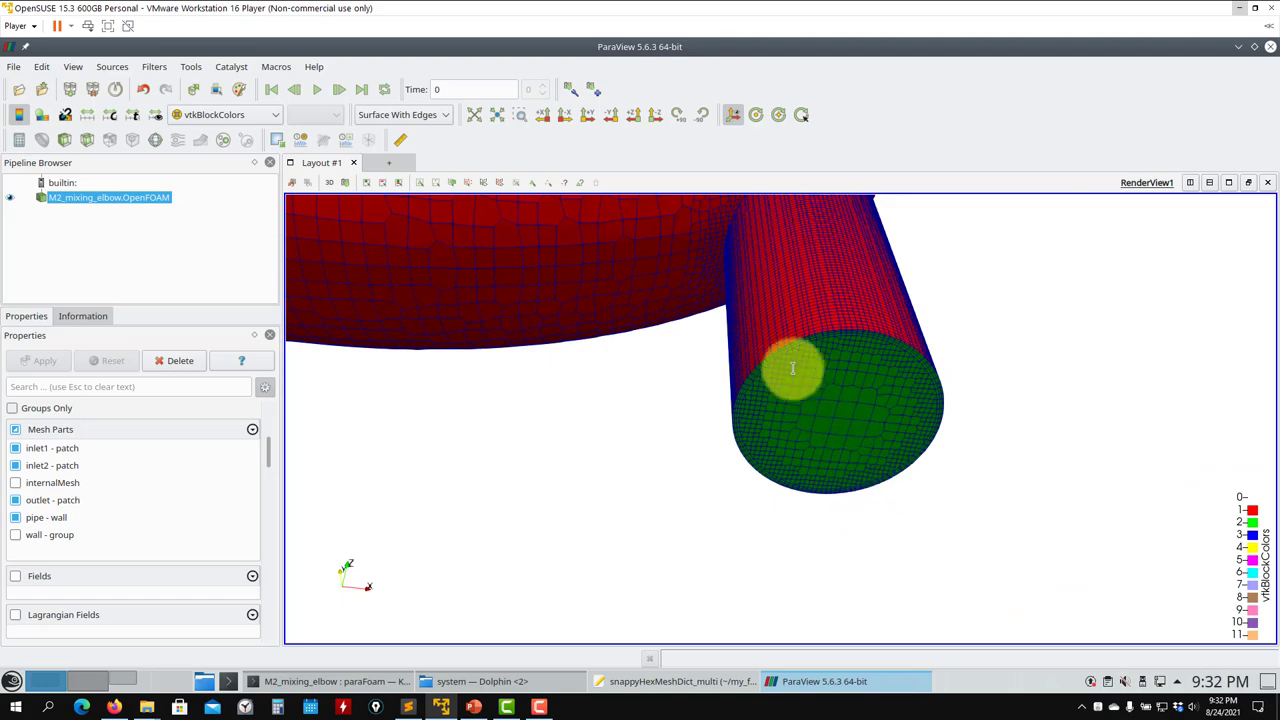
{"action": "scroll", "coordinate": [766, 449], "scroll_direction": "up", "scroll_amount": 8}
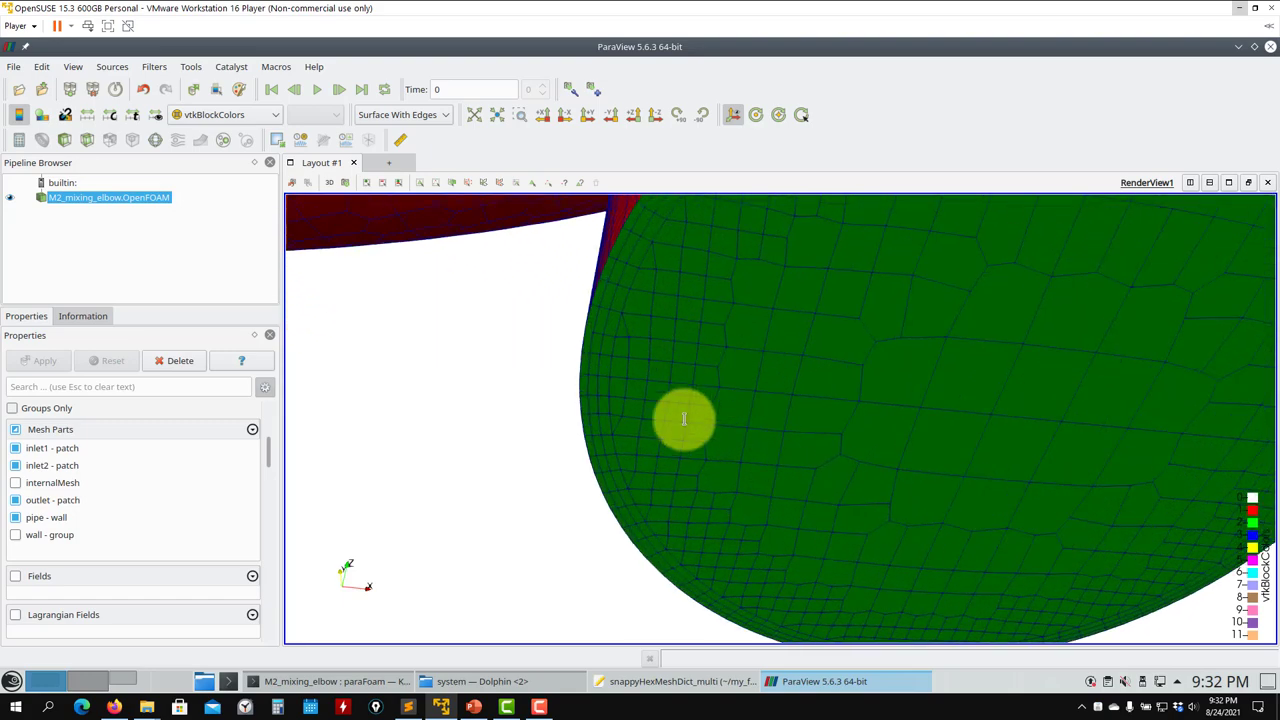
{"action": "scroll", "coordinate": [662, 363], "scroll_direction": "down", "scroll_amount": 5}
{"action": "left_click_drag", "start_coordinate": [674, 474], "coordinate": [780, 465]}
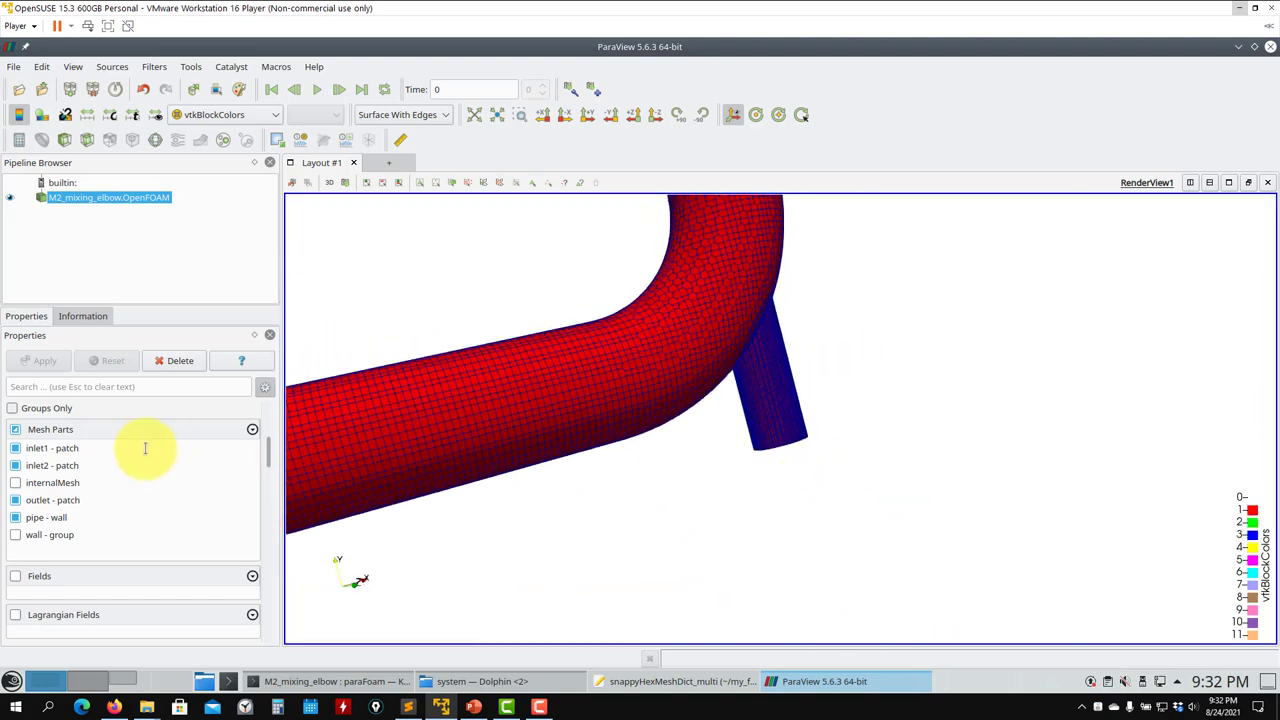
Load internalMesh again and create a Z-normal slice through the mixing elbow mesh.
{"action": "left_click", "coordinate": [15, 482]}
{"action": "left_click", "coordinate": [45, 360]}
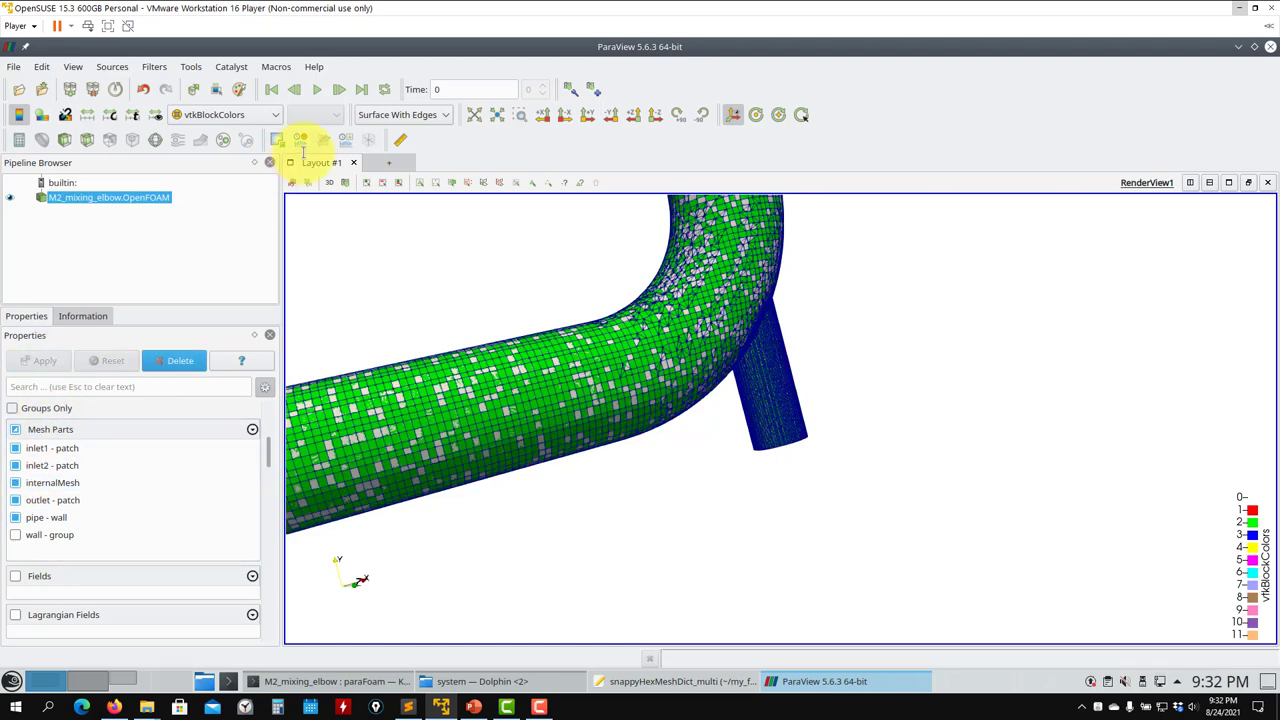
{"action": "left_click", "coordinate": [87, 139]}
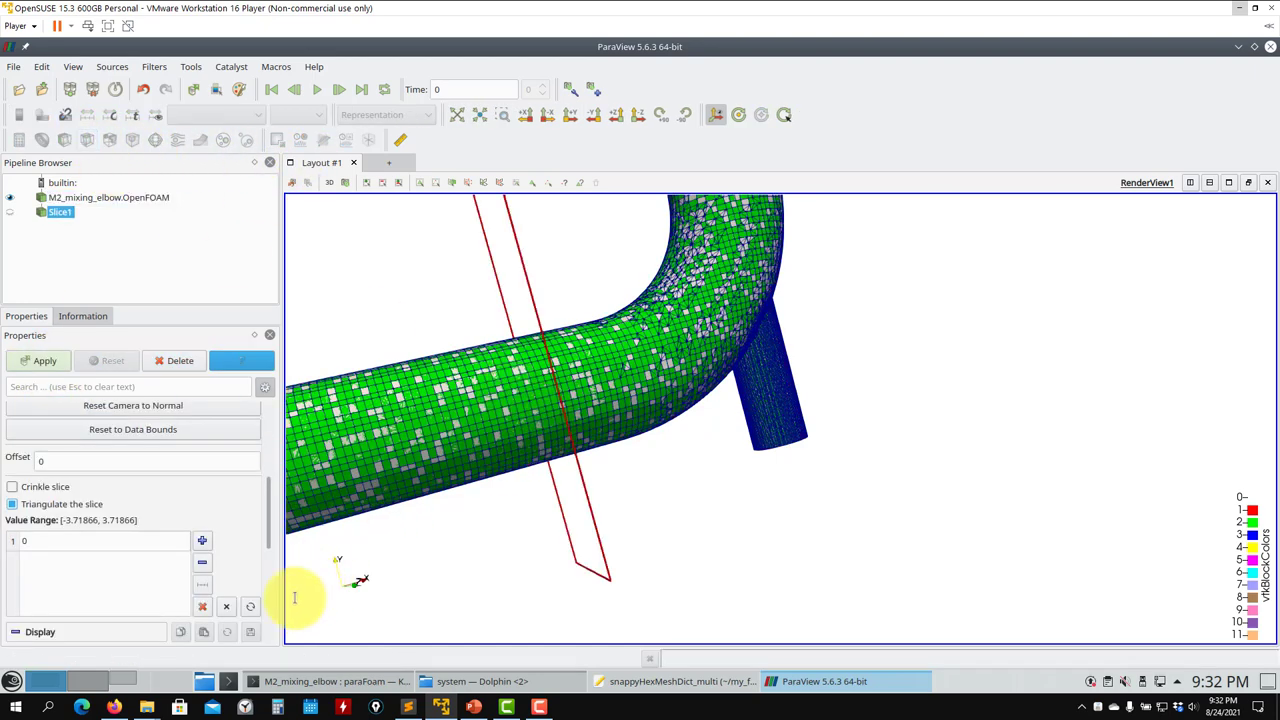
{"action": "scroll", "coordinate": [264, 500], "scroll_direction": "up", "scroll_amount": 4}
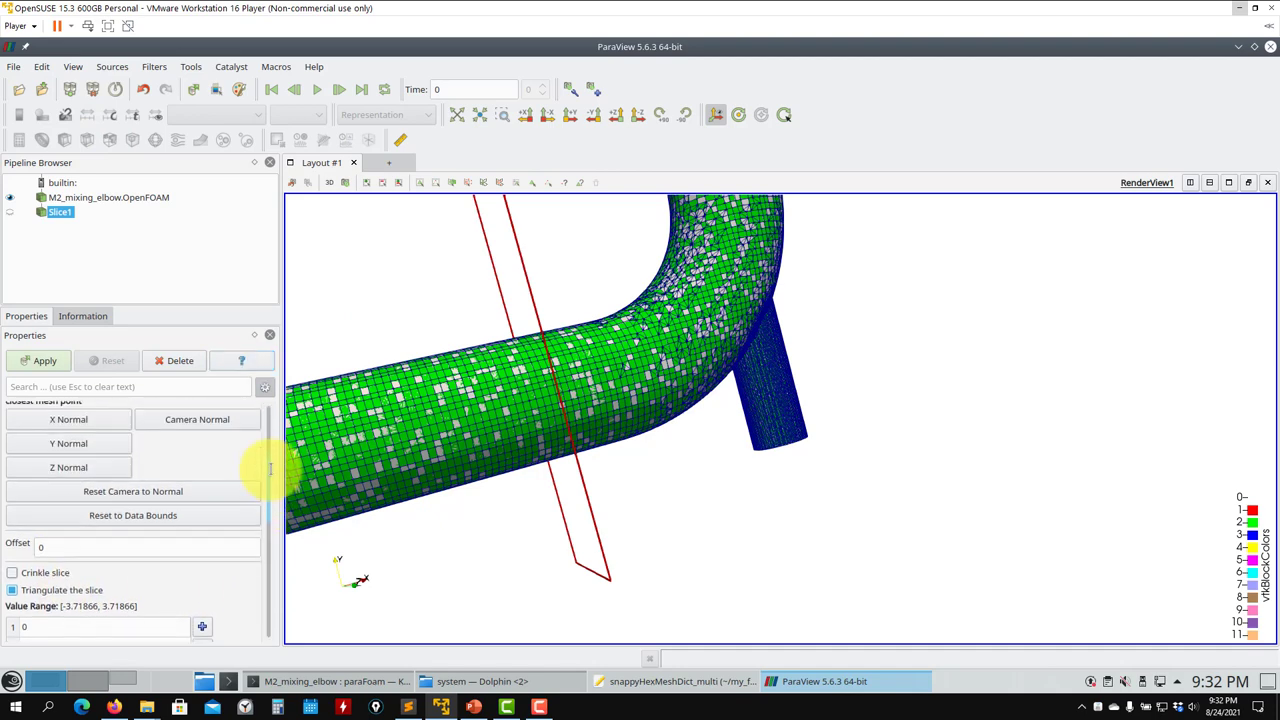
{"action": "left_click", "coordinate": [68, 515]}
{"action": "left_click", "coordinate": [43, 360]}
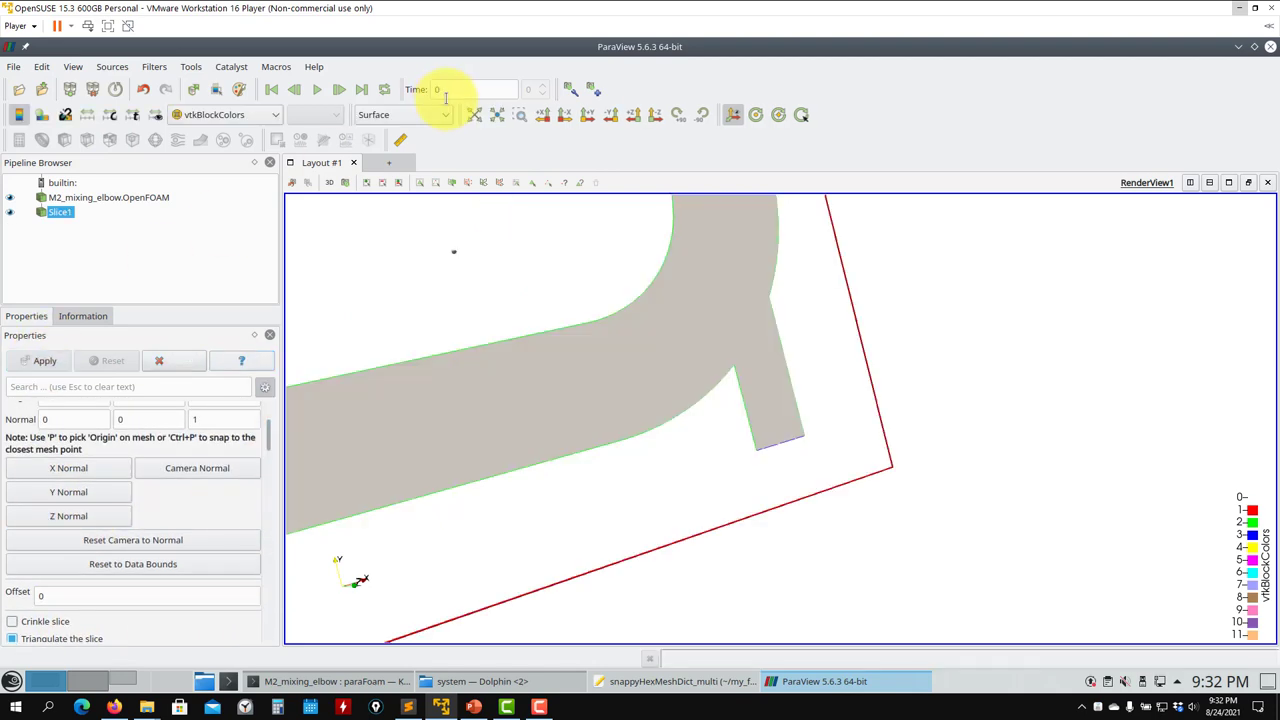
Display the slice as Surface With Edges, turn off slice triangulation and hide the slicing plane.
{"action": "left_click", "coordinate": [415, 114]}
{"action": "left_click", "coordinate": [405, 229]}
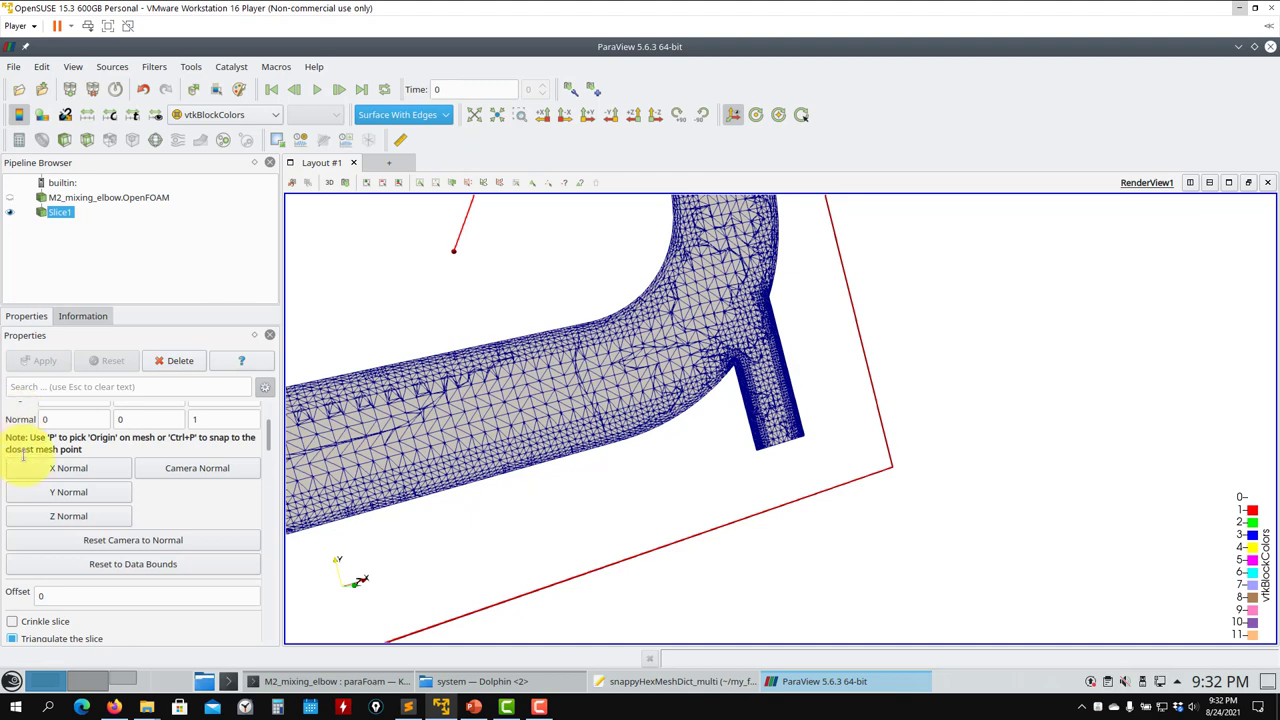
{"action": "left_click", "coordinate": [12, 621]}
{"action": "scroll", "coordinate": [24, 457], "scroll_direction": "up", "scroll_amount": 2}
{"action": "left_click", "coordinate": [12, 457]}
{"action": "left_click", "coordinate": [36, 360]}
Examine the sliced mesh inside the small pipe, at its junction with the elbow and along the main pipe walls.
{"action": "scroll", "coordinate": [786, 414], "scroll_direction": "up", "scroll_amount": 5}
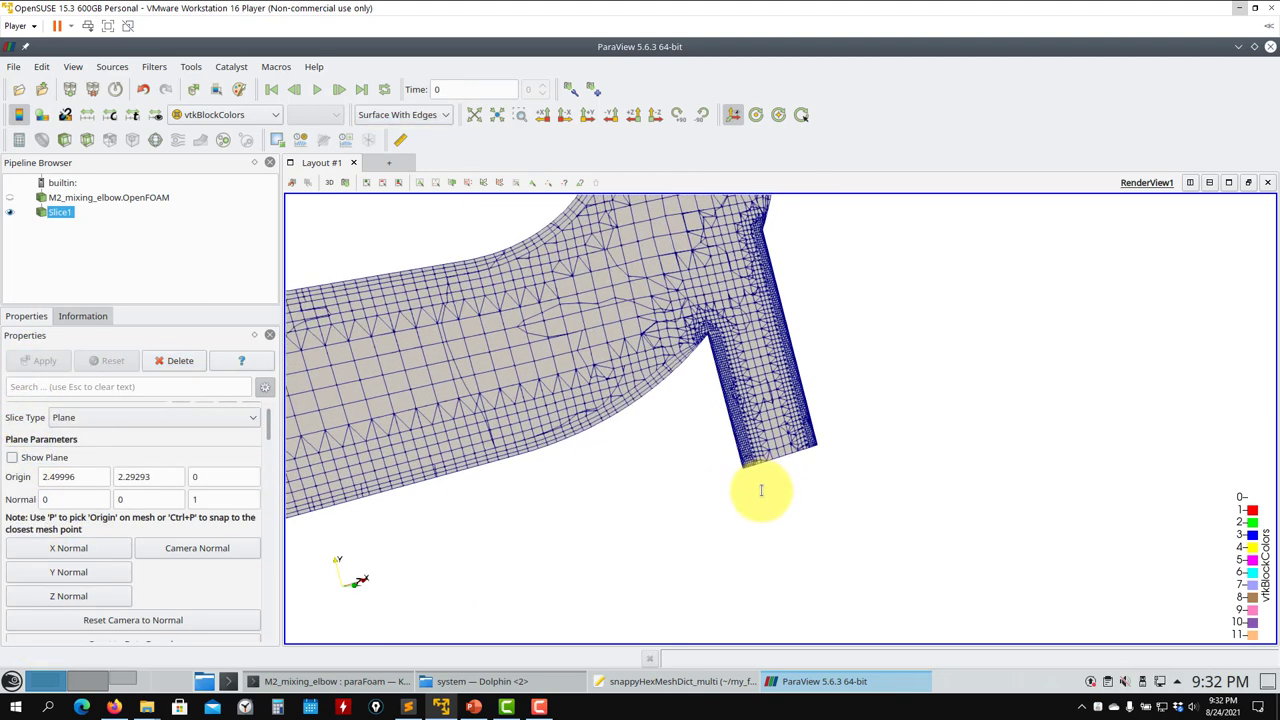
{"action": "scroll", "coordinate": [775, 470], "scroll_direction": "up", "scroll_amount": 3}
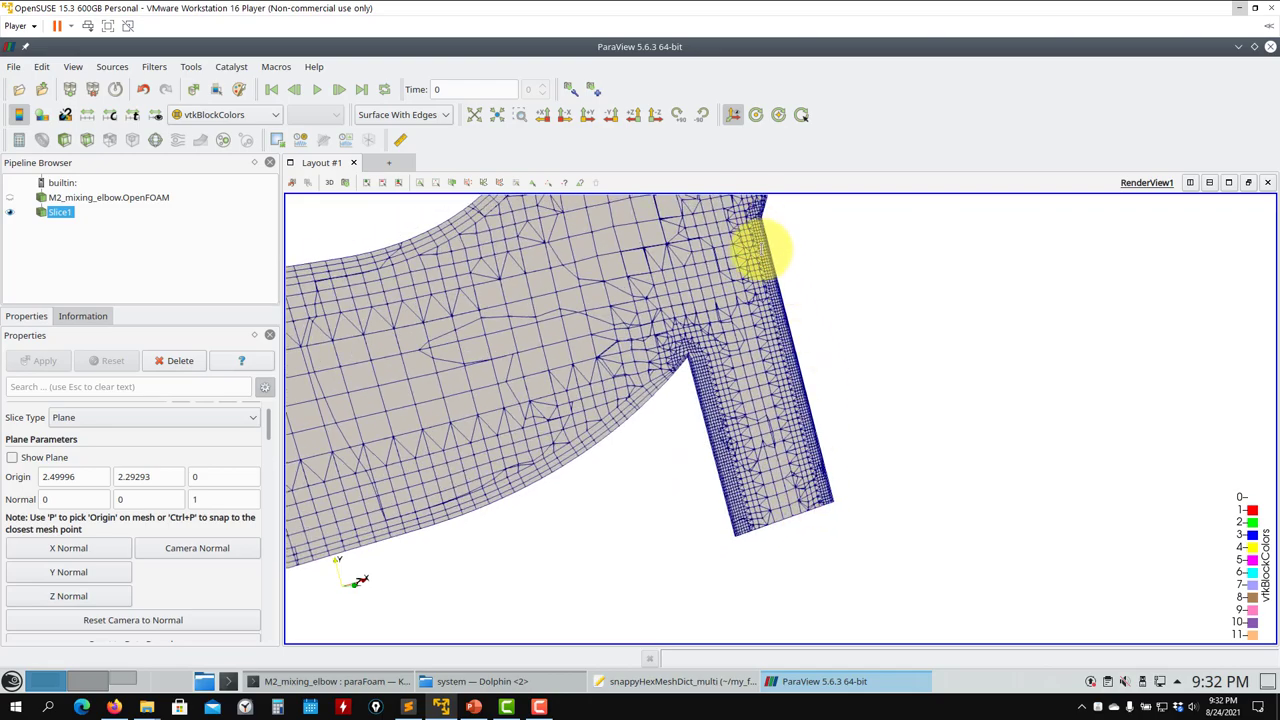
{"action": "scroll", "coordinate": [708, 491], "scroll_direction": "up", "scroll_amount": 8}
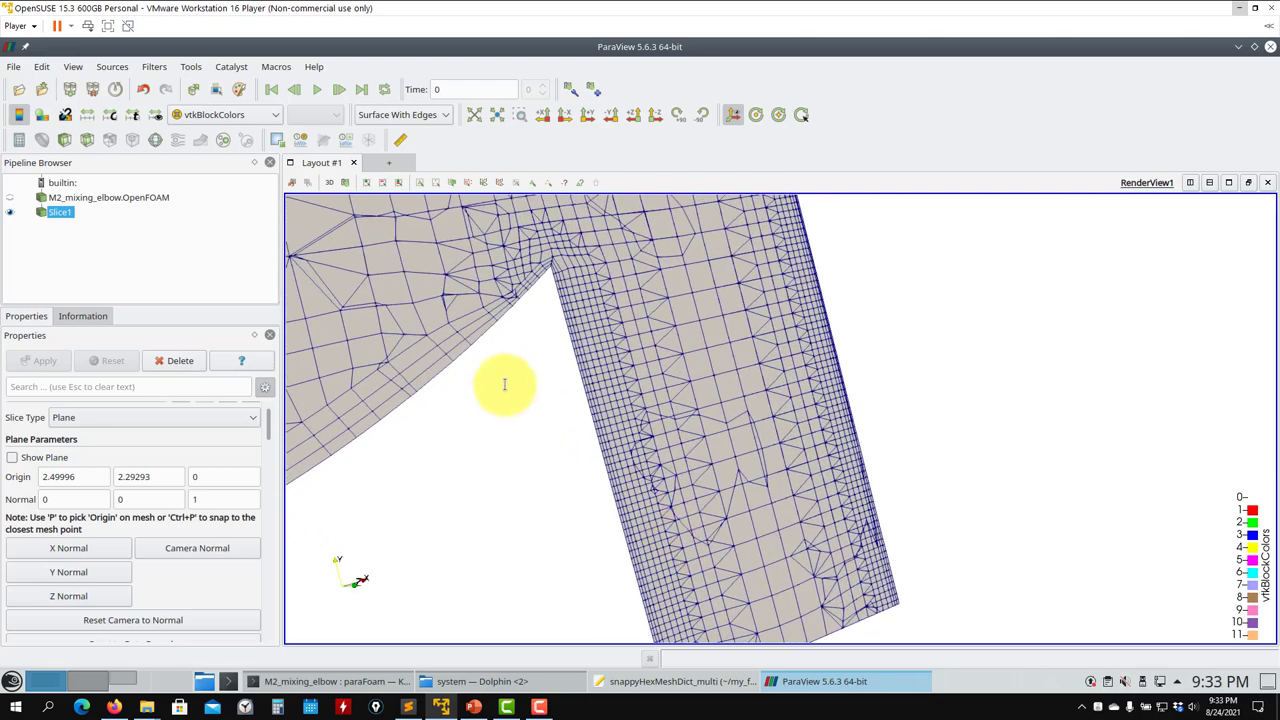
{"action": "scroll", "coordinate": [600, 409], "scroll_direction": "down", "scroll_amount": 3}
{"action": "scroll", "coordinate": [668, 316], "scroll_direction": "down", "scroll_amount": 2}
{"action": "scroll", "coordinate": [537, 451], "scroll_direction": "up", "scroll_amount": 6}
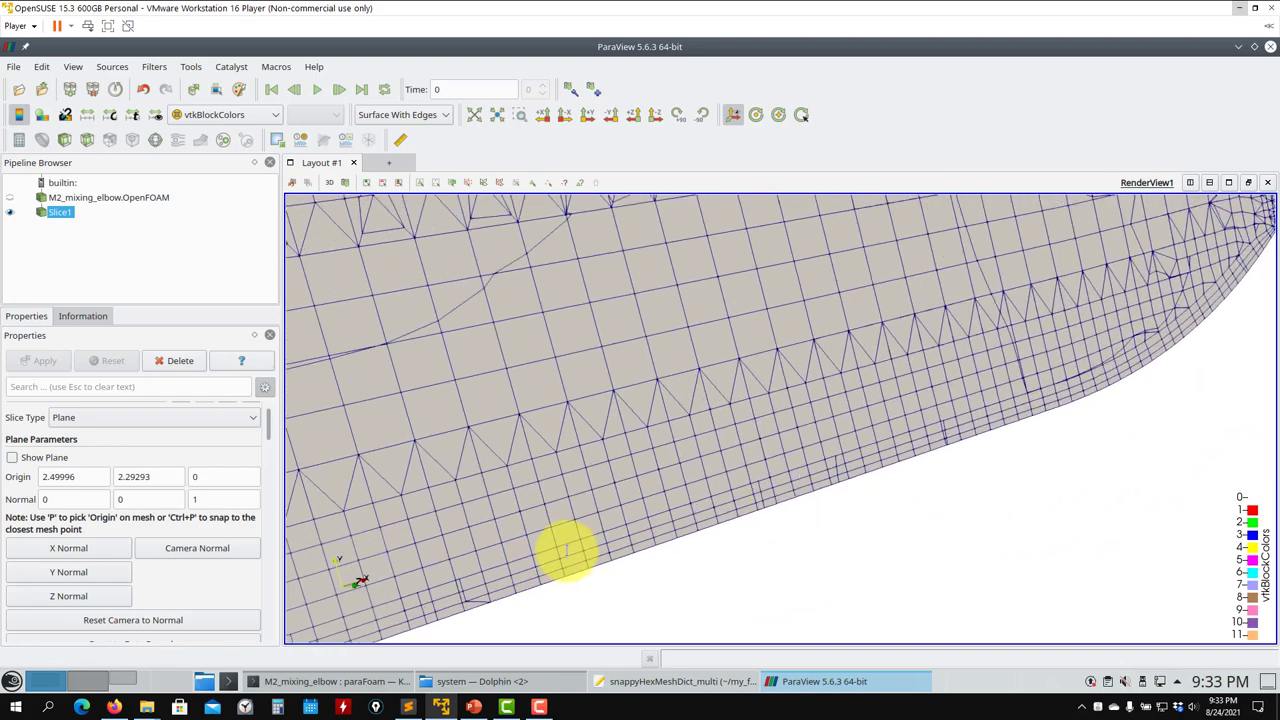
{"action": "scroll", "coordinate": [694, 451], "scroll_direction": "down", "scroll_amount": 5}
{"action": "scroll", "coordinate": [677, 506], "scroll_direction": "up", "scroll_amount": 4}
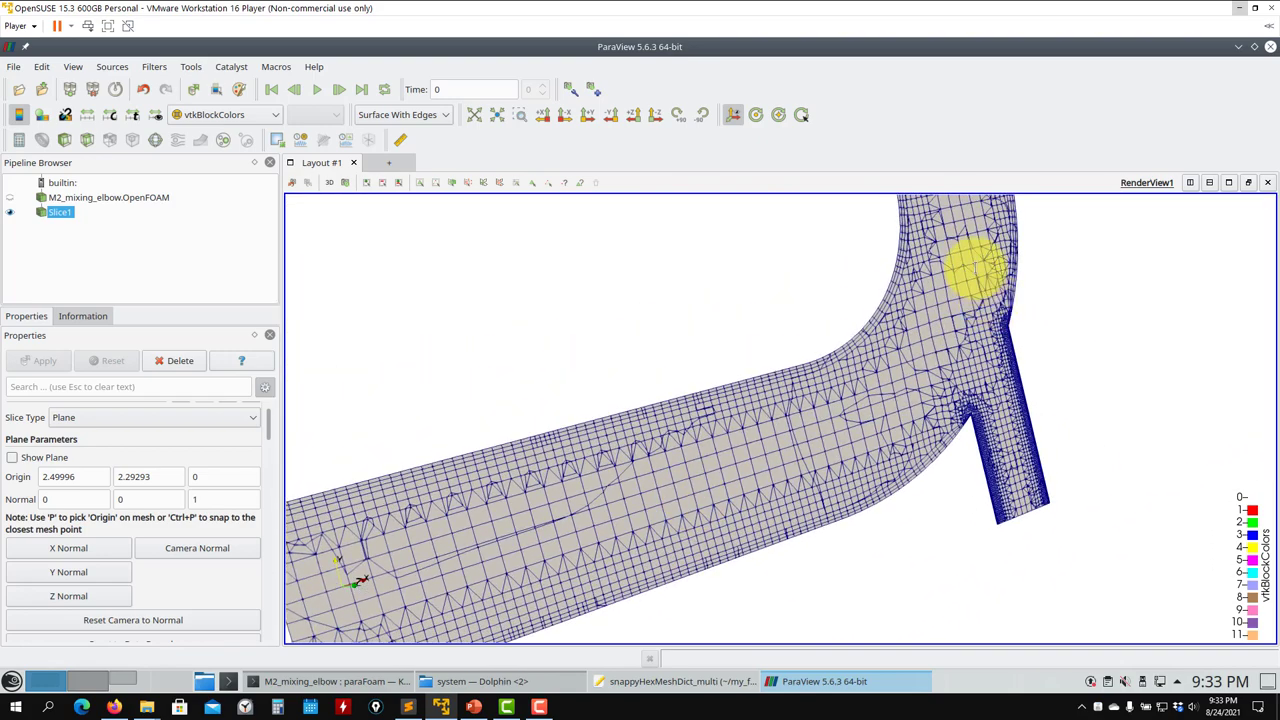
{"action": "scroll", "coordinate": [809, 523], "scroll_direction": "up", "scroll_amount": 5}
{"action": "scroll", "coordinate": [795, 420], "scroll_direction": "down", "scroll_amount": 4}
Close ParaView and review the castellatedMesh, snap and addLayers switches at the start of snappyHexMeshDict_multi.
{"action": "left_click", "coordinate": [1266, 47]}
{"action": "left_click", "coordinate": [663, 684]}
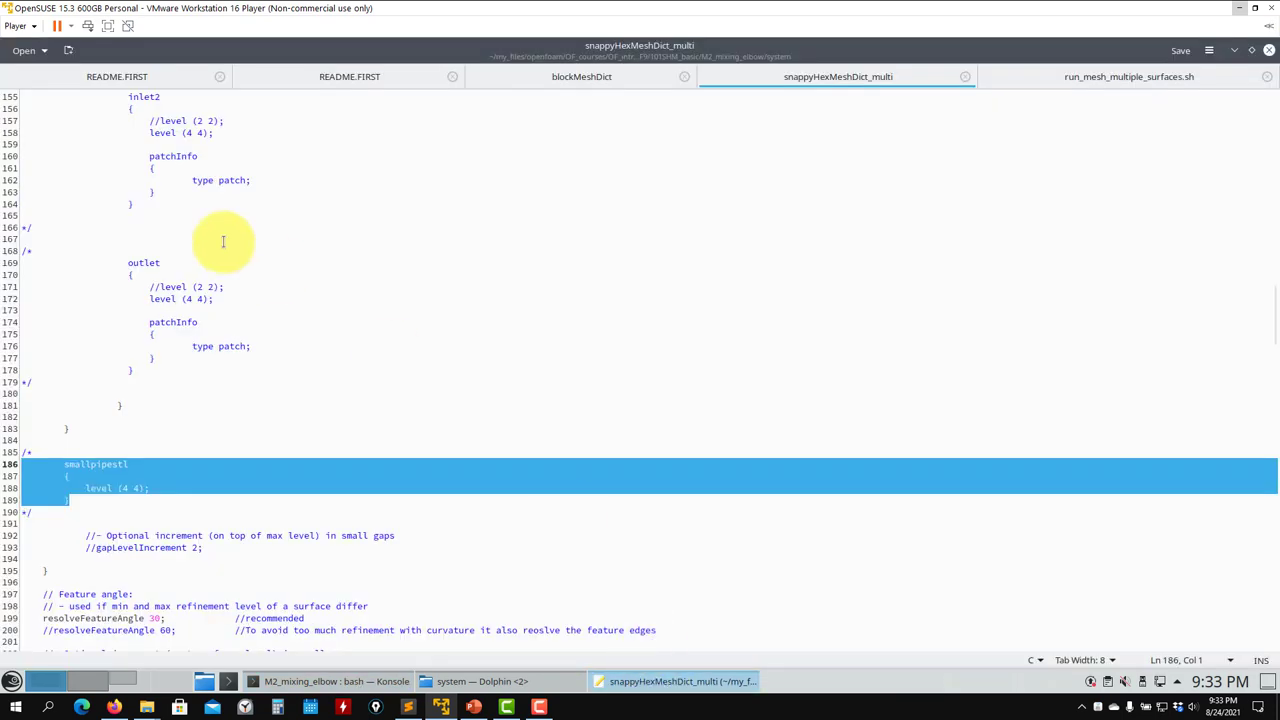
{"action": "scroll", "coordinate": [349, 206], "scroll_direction": "up", "scroll_amount": 20}
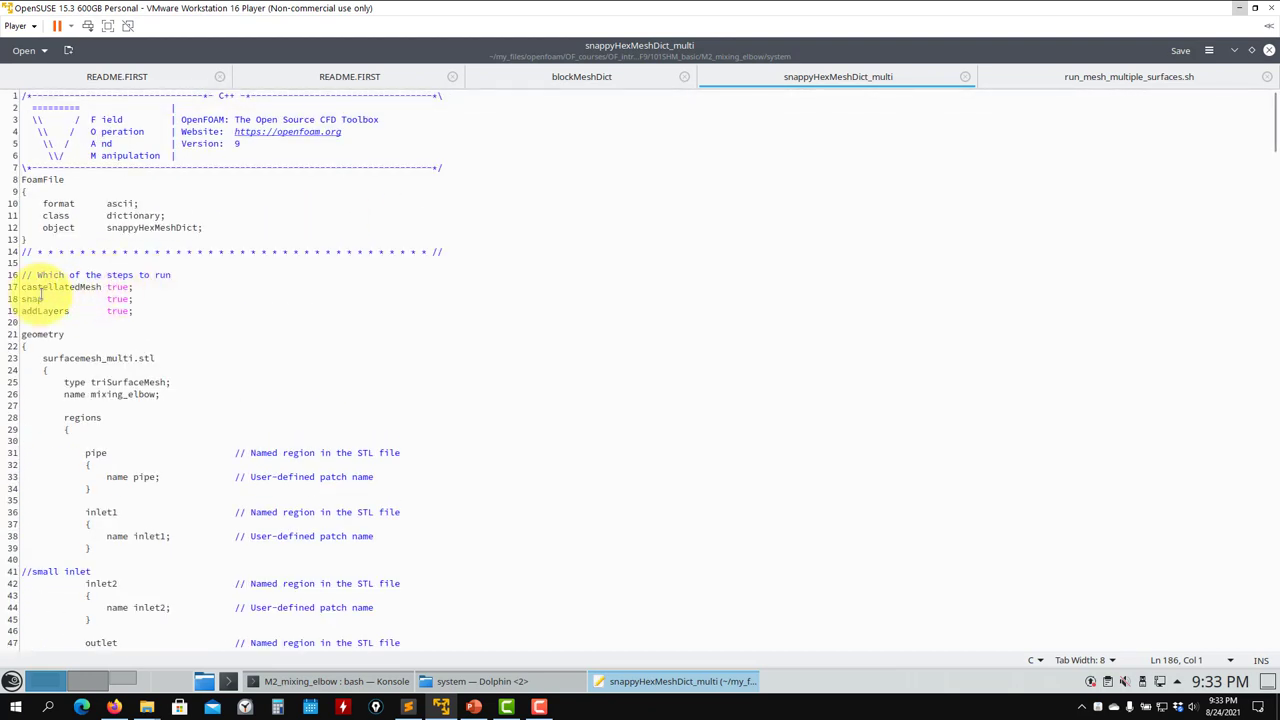
{"action": "left_click_drag", "start_coordinate": [136, 302], "coordinate": [22, 287]}
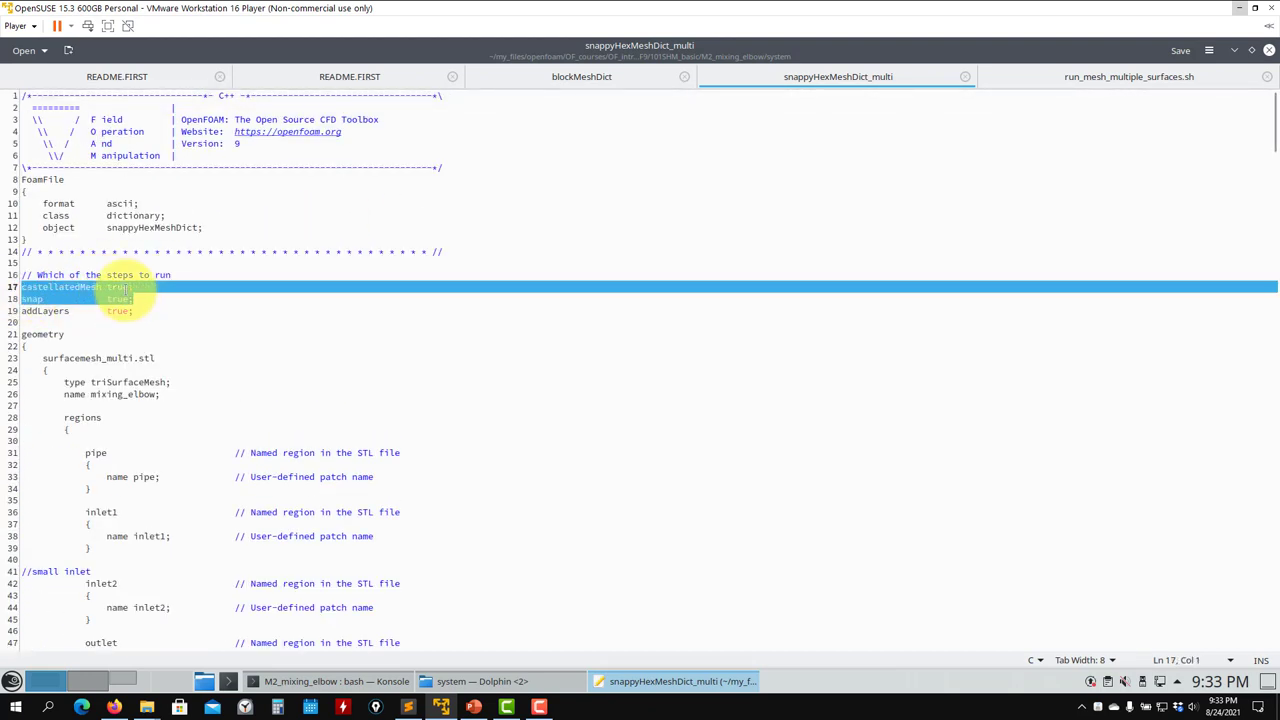
{"action": "left_click", "coordinate": [131, 311]}
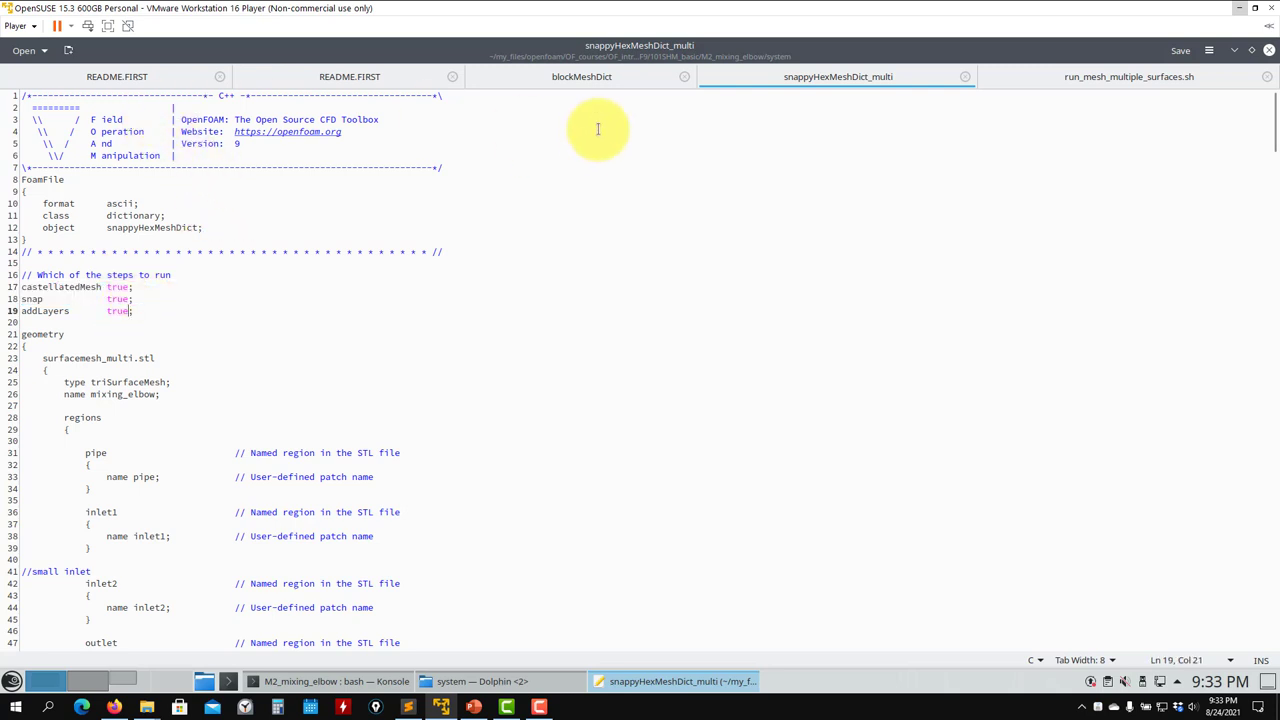
Undo the snappyHexMeshDict_multi edits that enabled the smallpipe and pipering.eMesh blocks, and save the file.
{"action": "left_click", "coordinate": [1081, 77]}
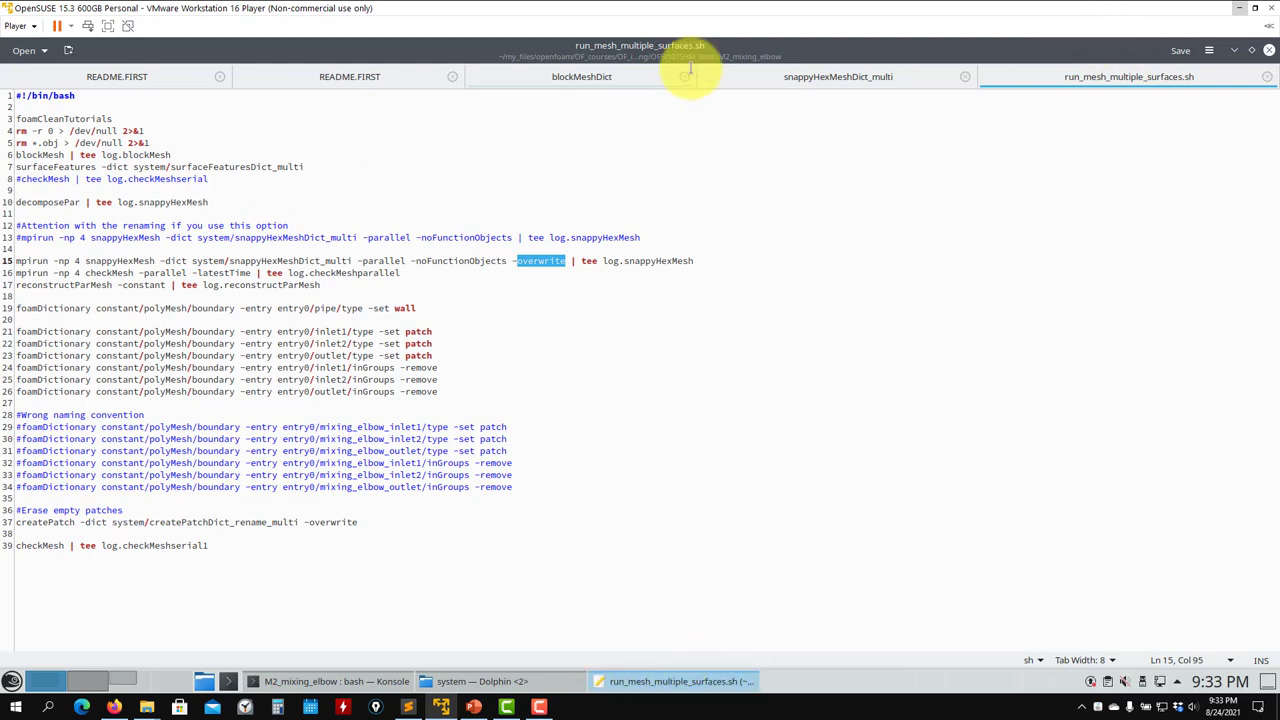
{"action": "left_click", "coordinate": [812, 74]}
{"action": "key", "text": "ctrl+z"}
{"action": "key", "text": "ctrl+z"}
{"action": "key", "text": "ctrl+z"}
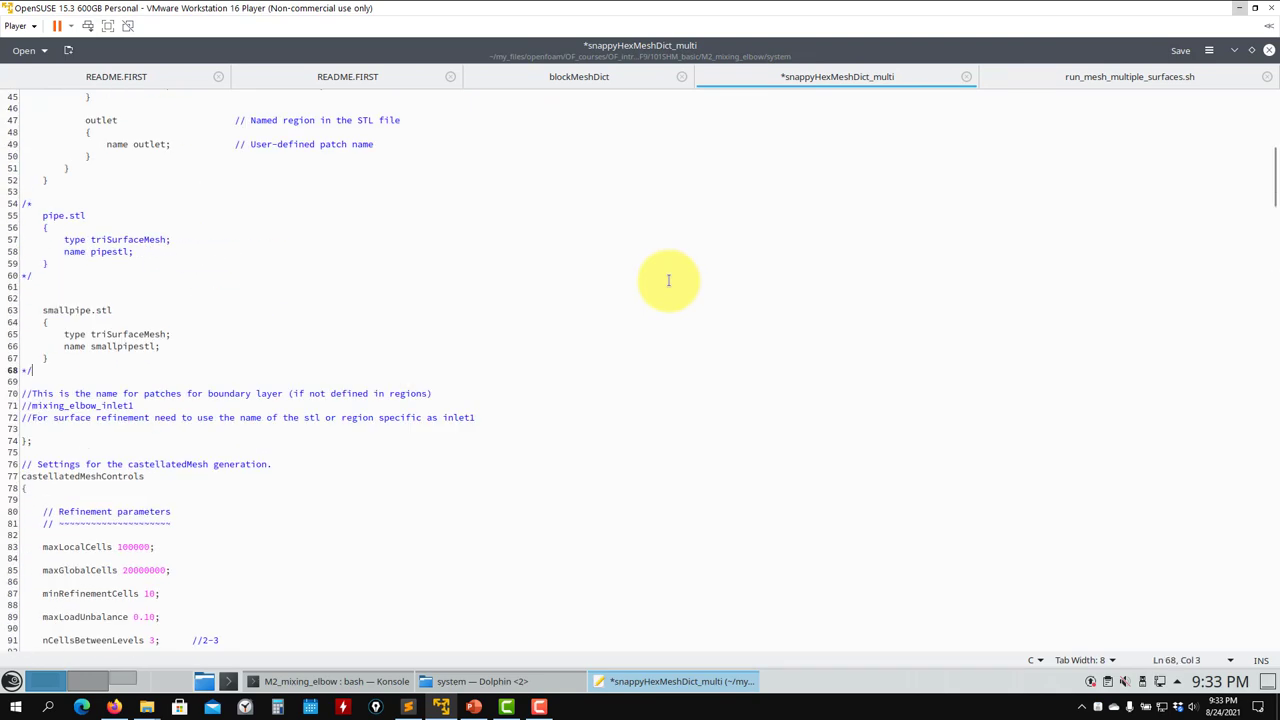
{"action": "key", "text": "ctrl+z"}
{"action": "key", "text": "ctrl+z"}
{"action": "key", "text": "ctrl+s"}
Examine the geometry regions, feature edge refinement and surface-based refinement entries in snappyHexMeshDict_multi.
{"action": "scroll", "coordinate": [329, 371], "scroll_direction": "up", "scroll_amount": 7}
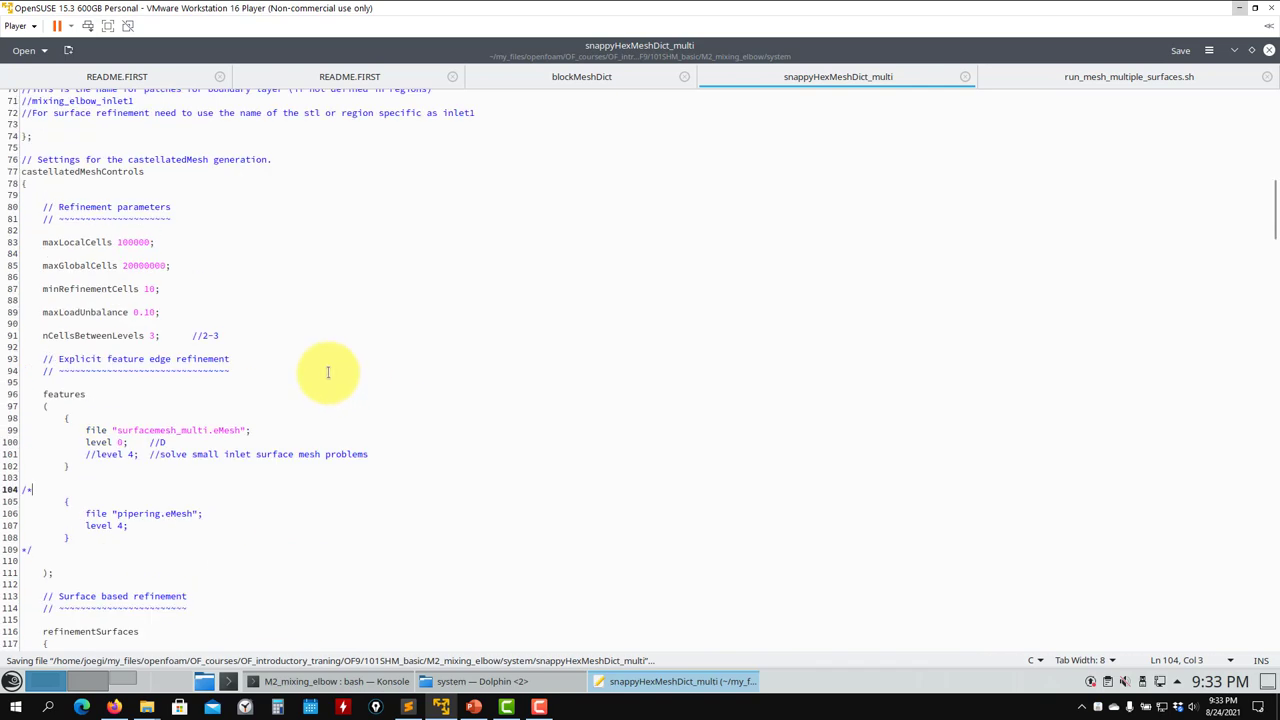
{"action": "scroll", "coordinate": [150, 350], "scroll_direction": "down", "scroll_amount": 3}
{"action": "scroll", "coordinate": [117, 385], "scroll_direction": "up", "scroll_amount": 20}
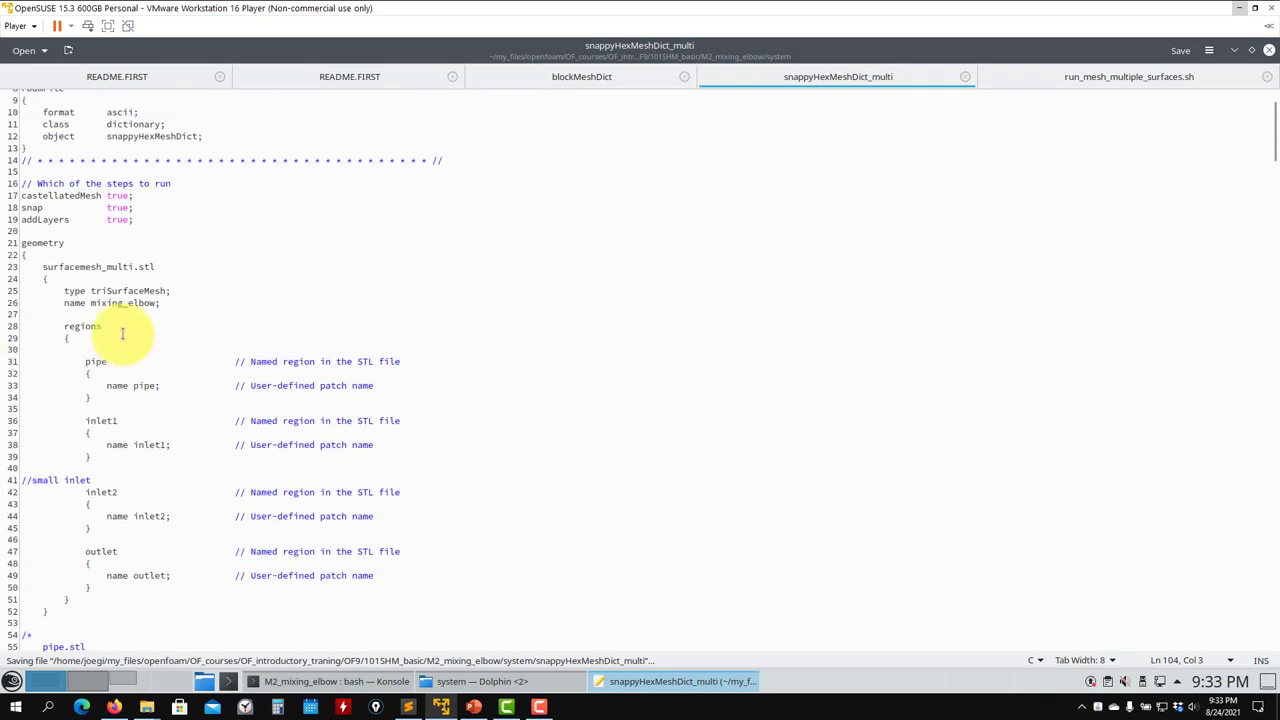
{"action": "scroll", "coordinate": [62, 373], "scroll_direction": "down", "scroll_amount": 4}
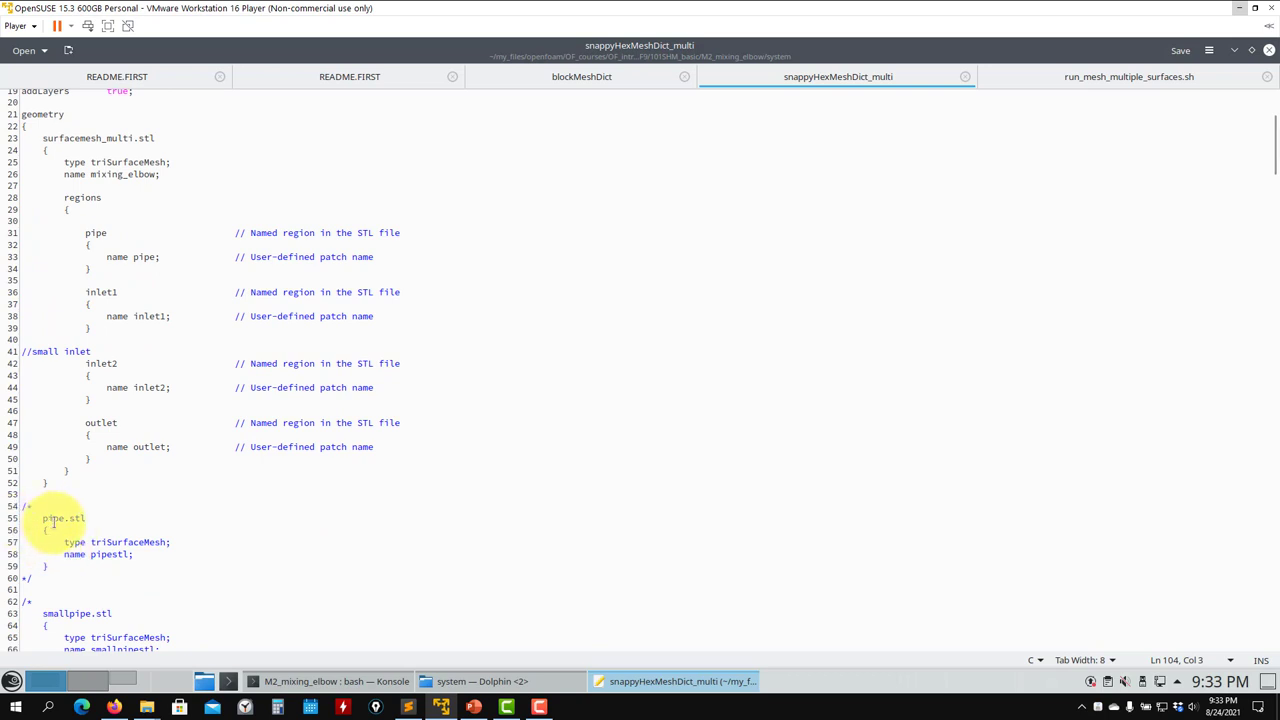
{"action": "scroll", "coordinate": [90, 548], "scroll_direction": "down", "scroll_amount": 2}
{"action": "scroll", "coordinate": [106, 553], "scroll_direction": "down", "scroll_amount": 2}
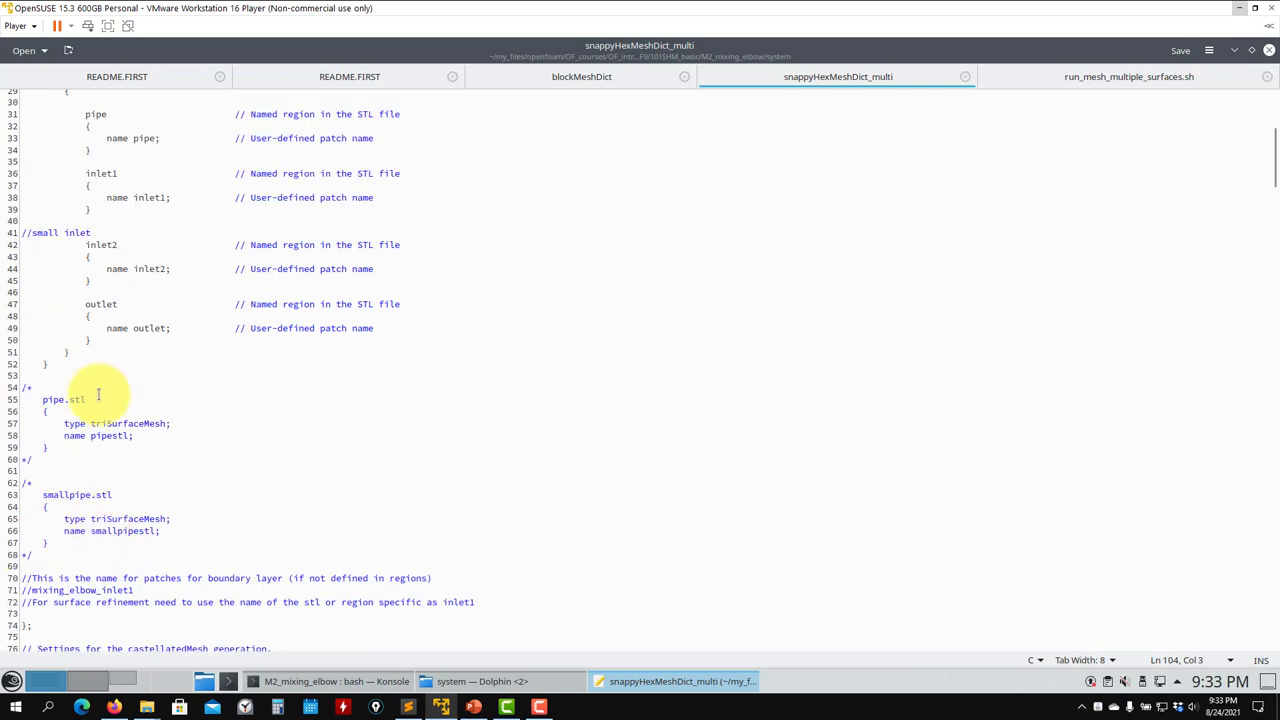
{"action": "scroll", "coordinate": [97, 397], "scroll_direction": "down", "scroll_amount": 18}
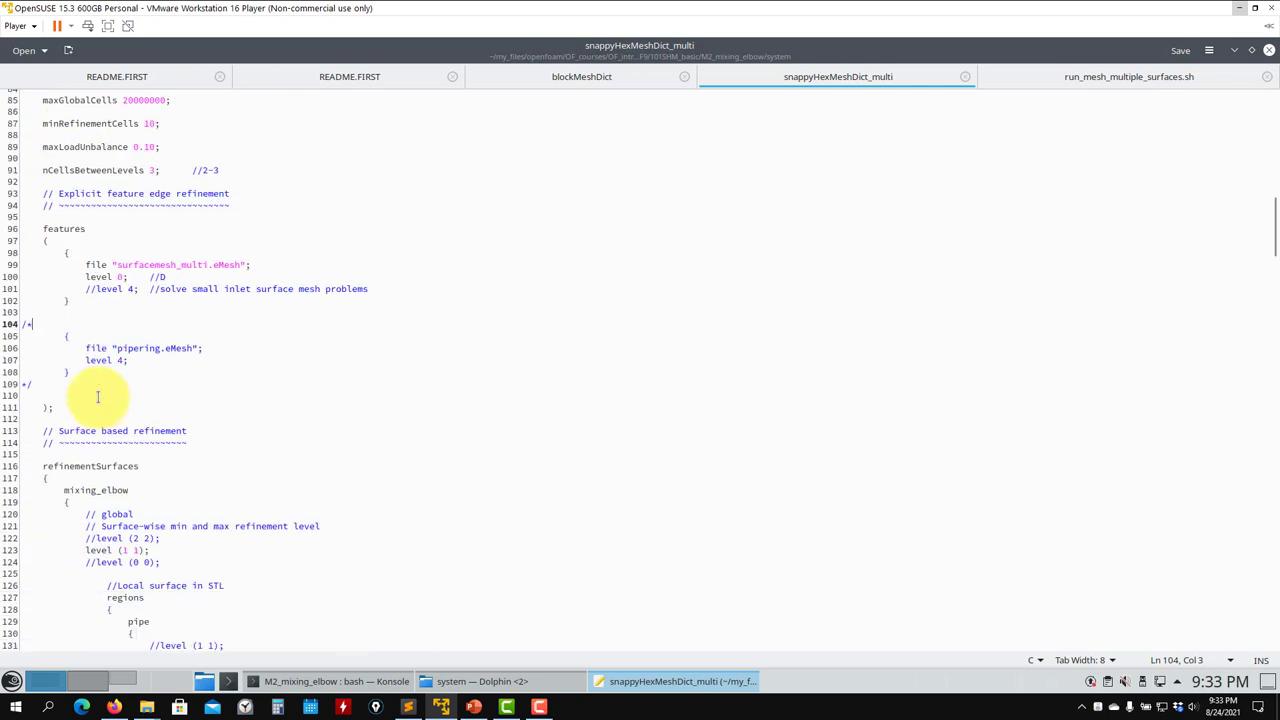
{"action": "scroll", "coordinate": [98, 397], "scroll_direction": "down", "scroll_amount": 12}
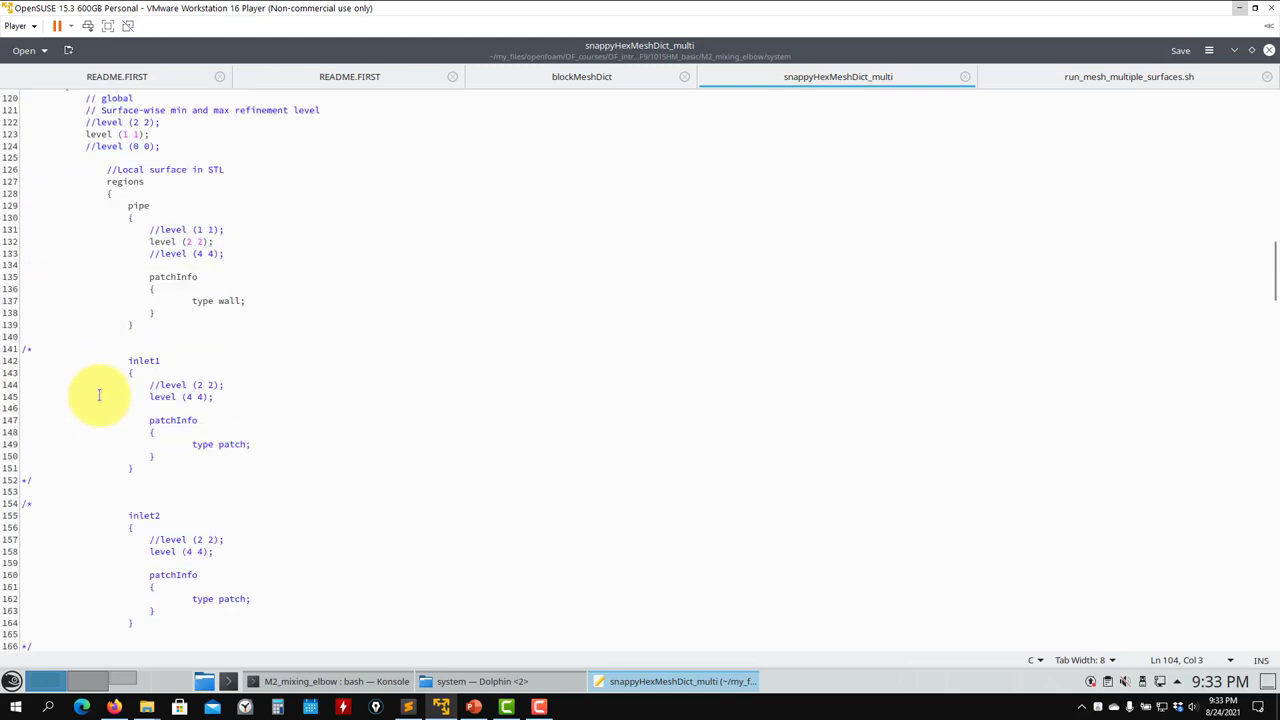
{"action": "scroll", "coordinate": [166, 397], "scroll_direction": "down", "scroll_amount": 10}
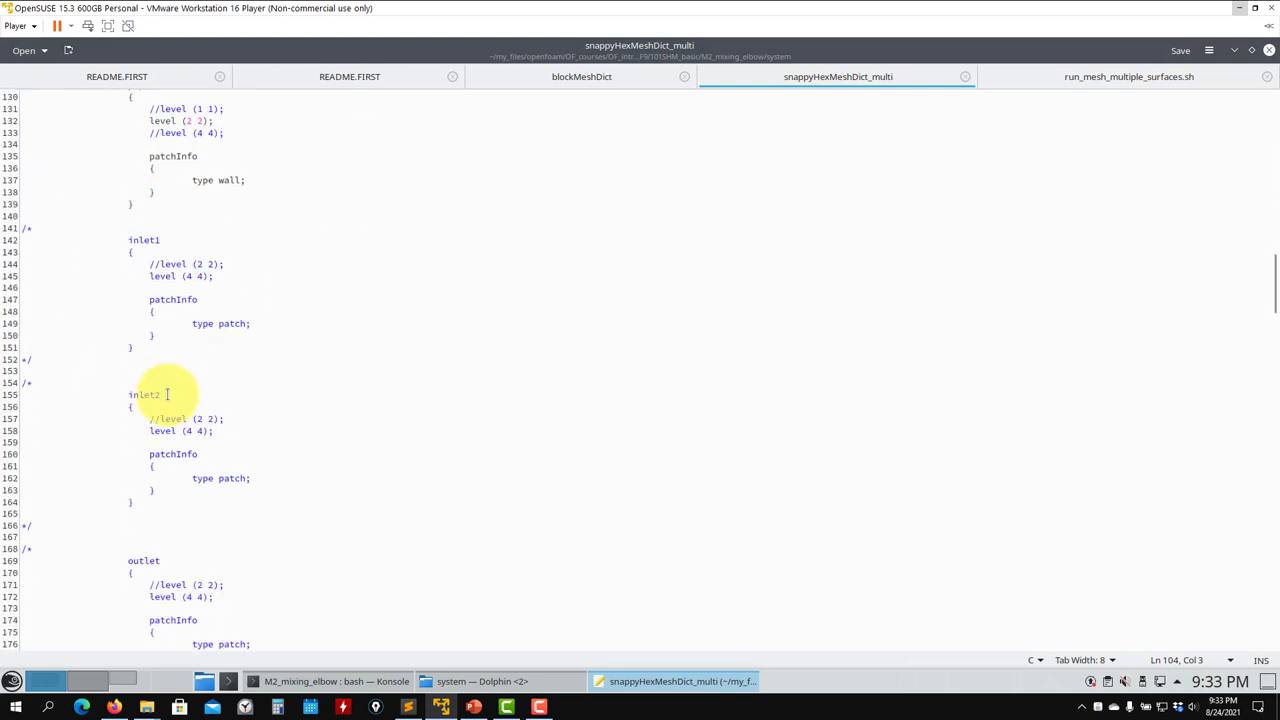
{"action": "scroll", "coordinate": [86, 314], "scroll_direction": "down", "scroll_amount": 1}
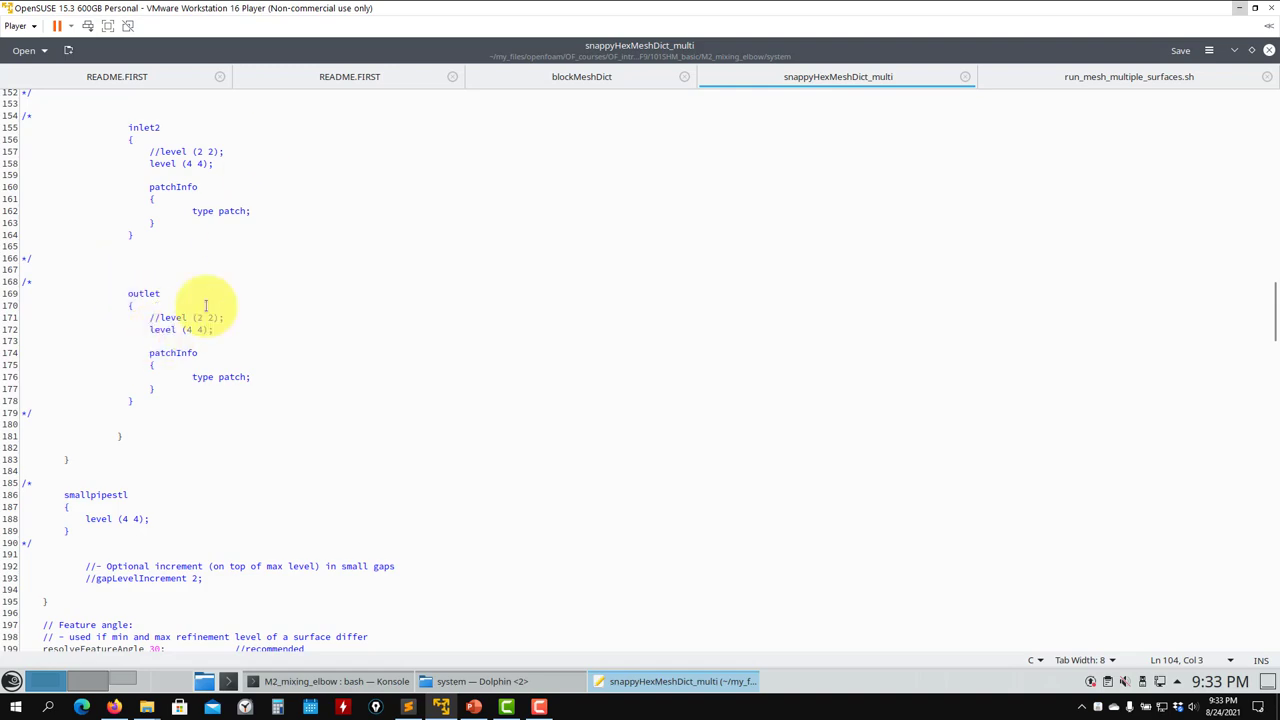
Examine the region-wise refinement, snapping and layer addition settings, and check the mesh report in the terminal.
{"action": "scroll", "coordinate": [197, 392], "scroll_direction": "down", "scroll_amount": 5}
{"action": "scroll", "coordinate": [197, 392], "scroll_direction": "down", "scroll_amount": 12}
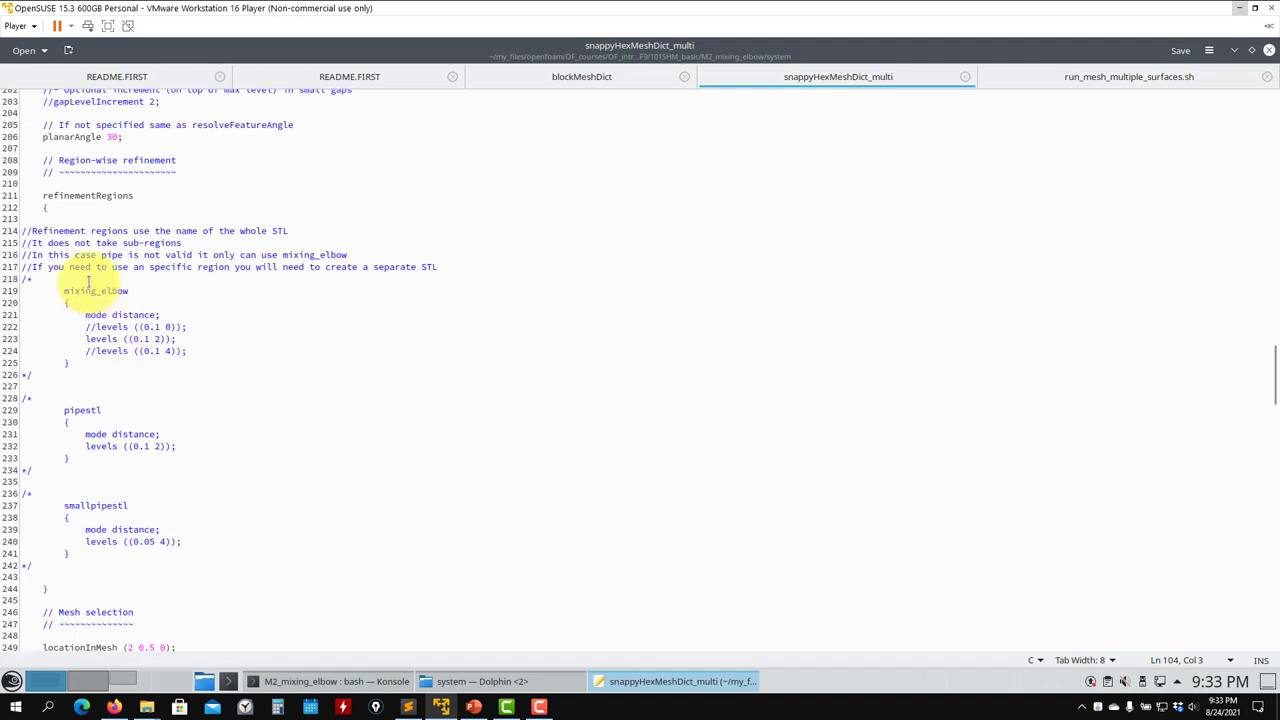
{"action": "scroll", "coordinate": [84, 383], "scroll_direction": "down", "scroll_amount": 20}
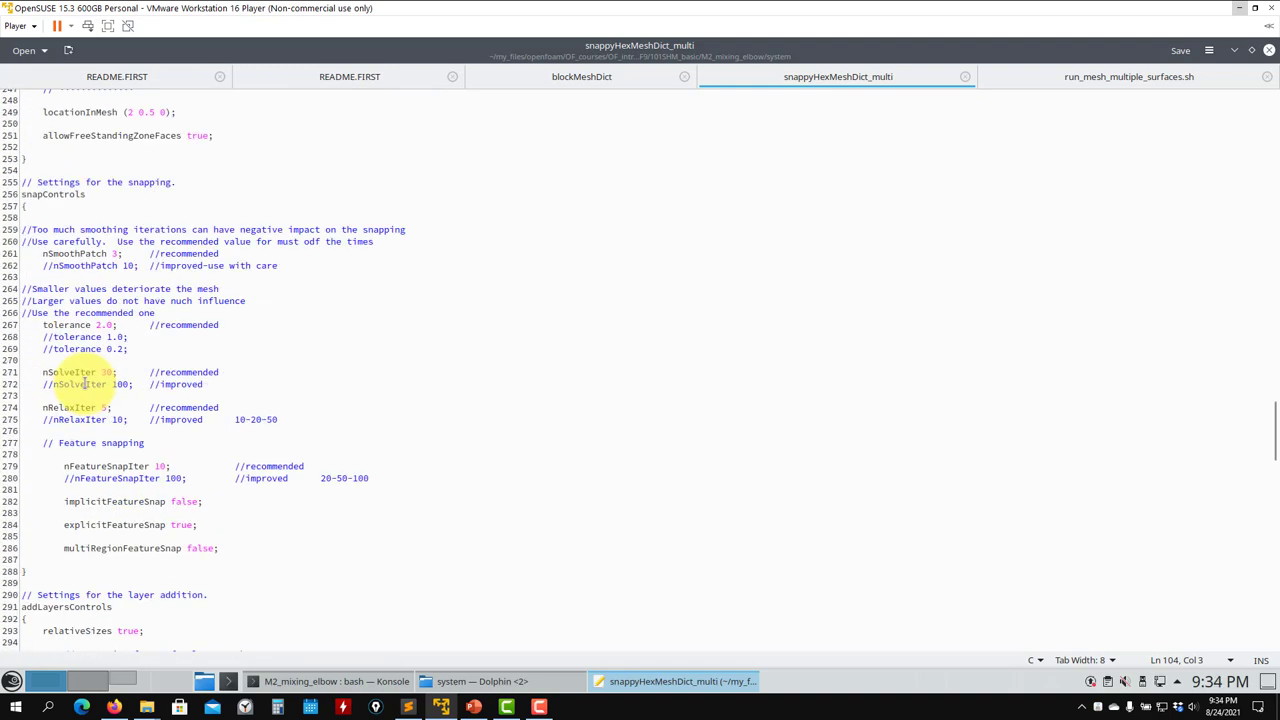
{"action": "scroll", "coordinate": [86, 392], "scroll_direction": "down", "scroll_amount": 8}
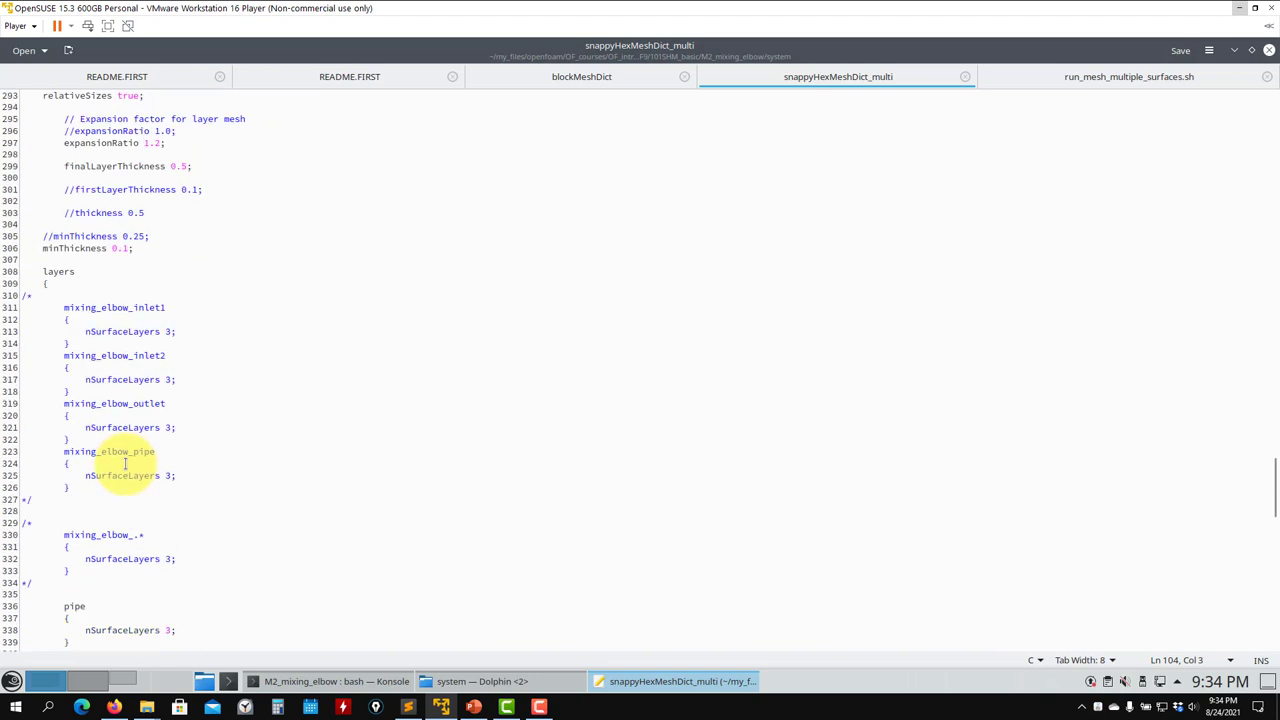
{"action": "scroll", "coordinate": [141, 600], "scroll_direction": "down", "scroll_amount": 5}
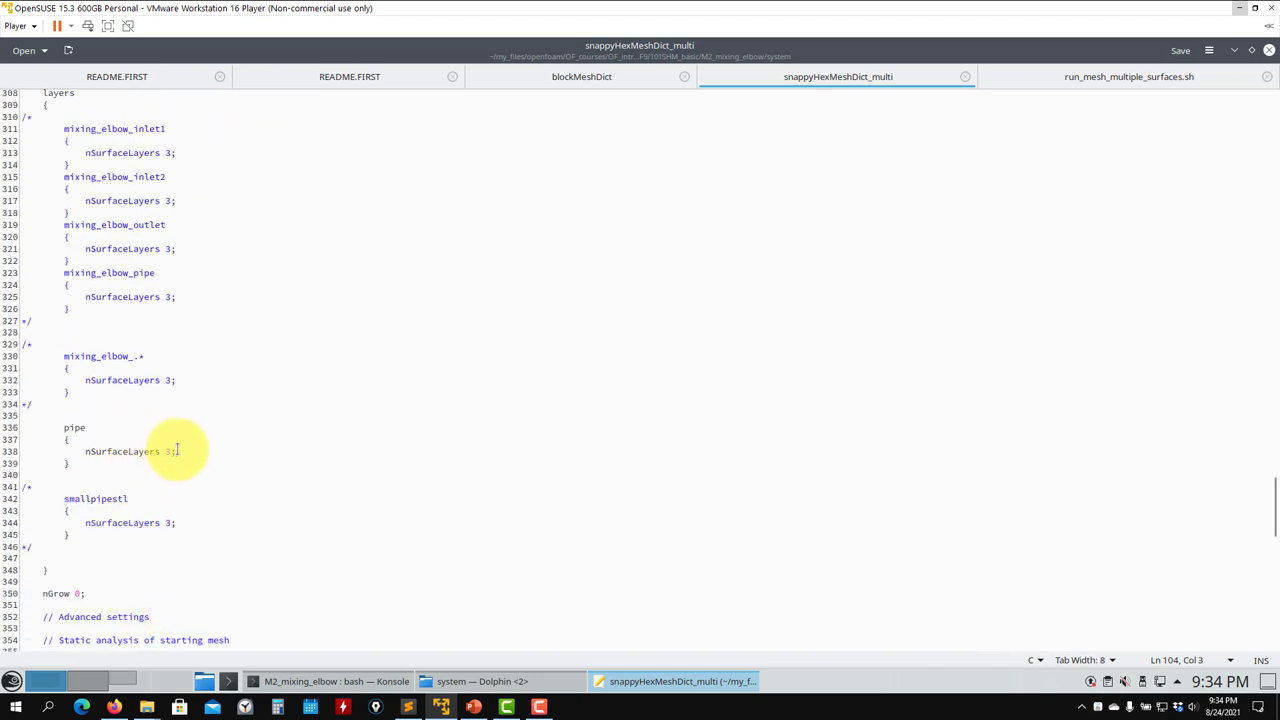
{"action": "scroll", "coordinate": [200, 452], "scroll_direction": "down", "scroll_amount": 3}
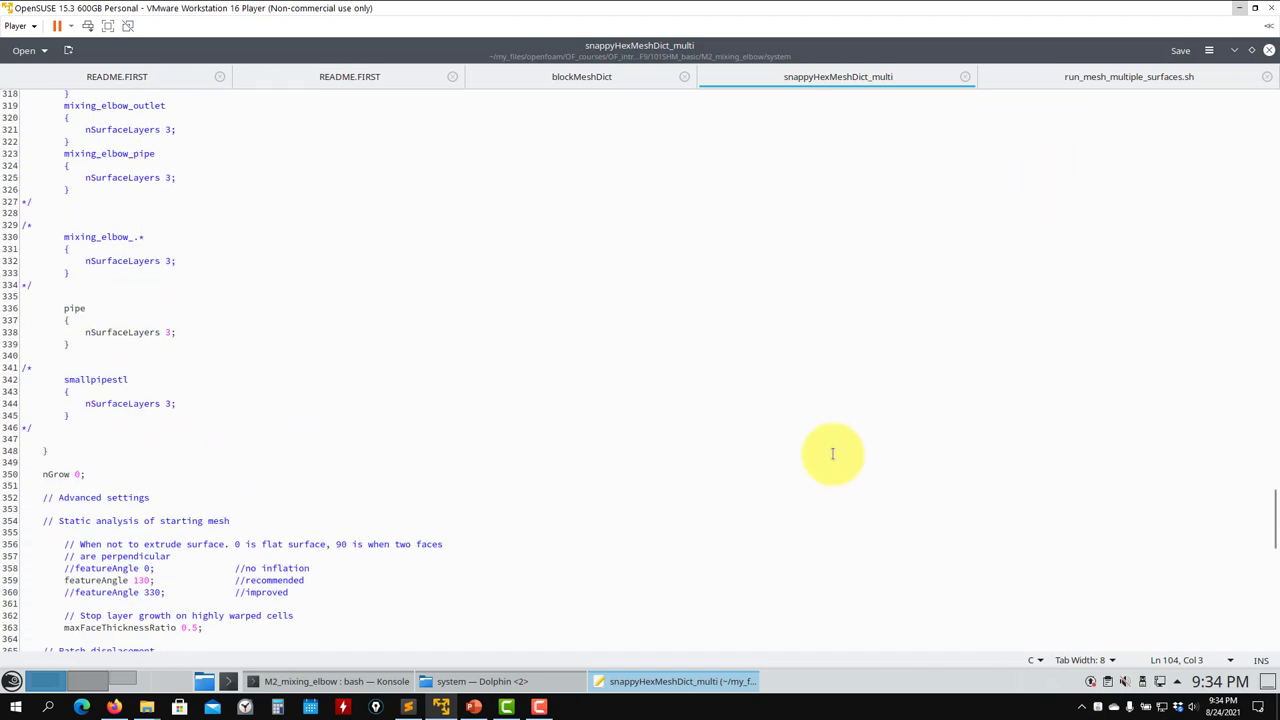
{"action": "left_click", "coordinate": [316, 680]}
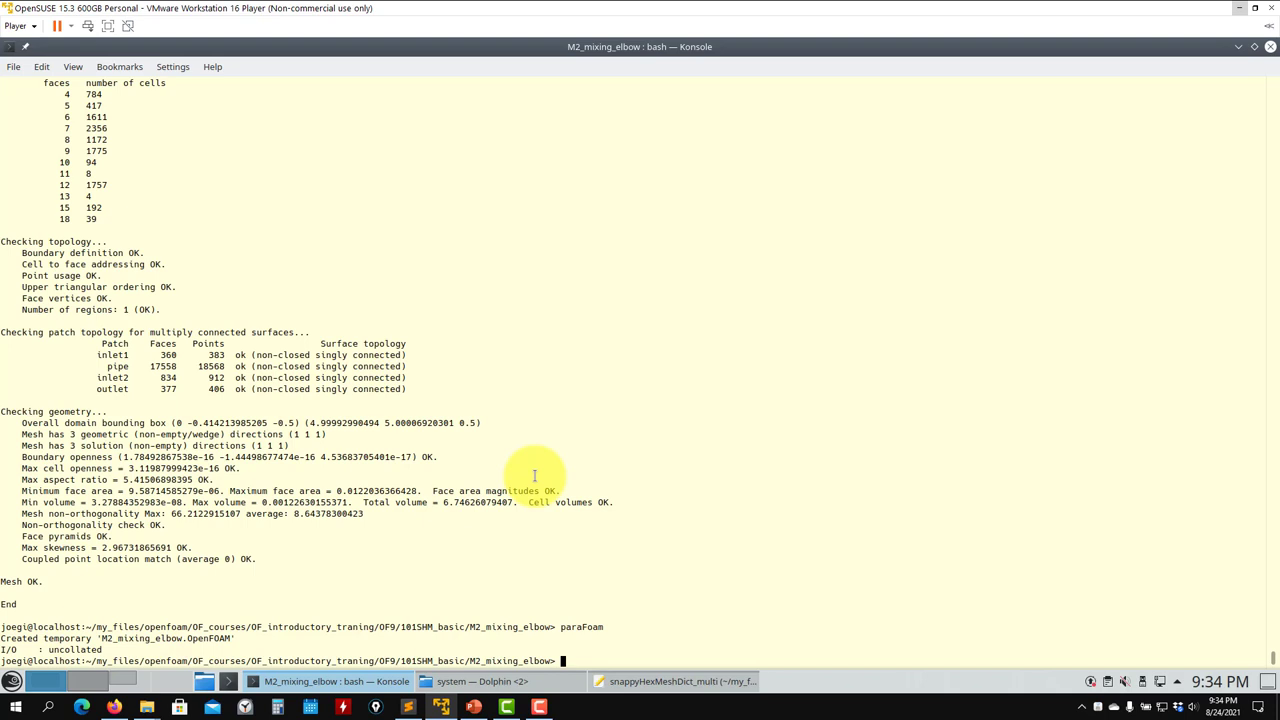
{"action": "left_click", "coordinate": [666, 680]}
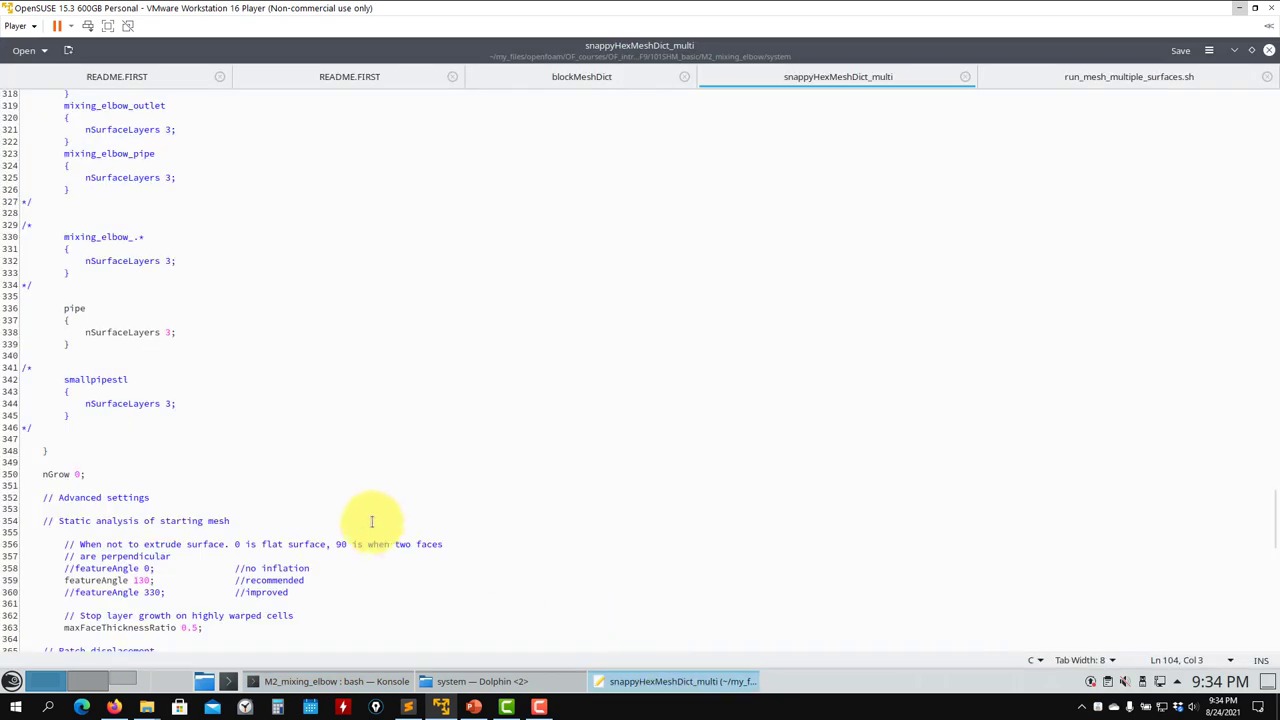
Review snappyHexMeshDict_multi down to the locationInMesh entry under Mesh selection, highlight that entry and close the text editor.
{"action": "scroll", "coordinate": [361, 520], "scroll_direction": "up", "scroll_amount": 20}
{"action": "scroll", "coordinate": [361, 520], "scroll_direction": "up", "scroll_amount": 8}
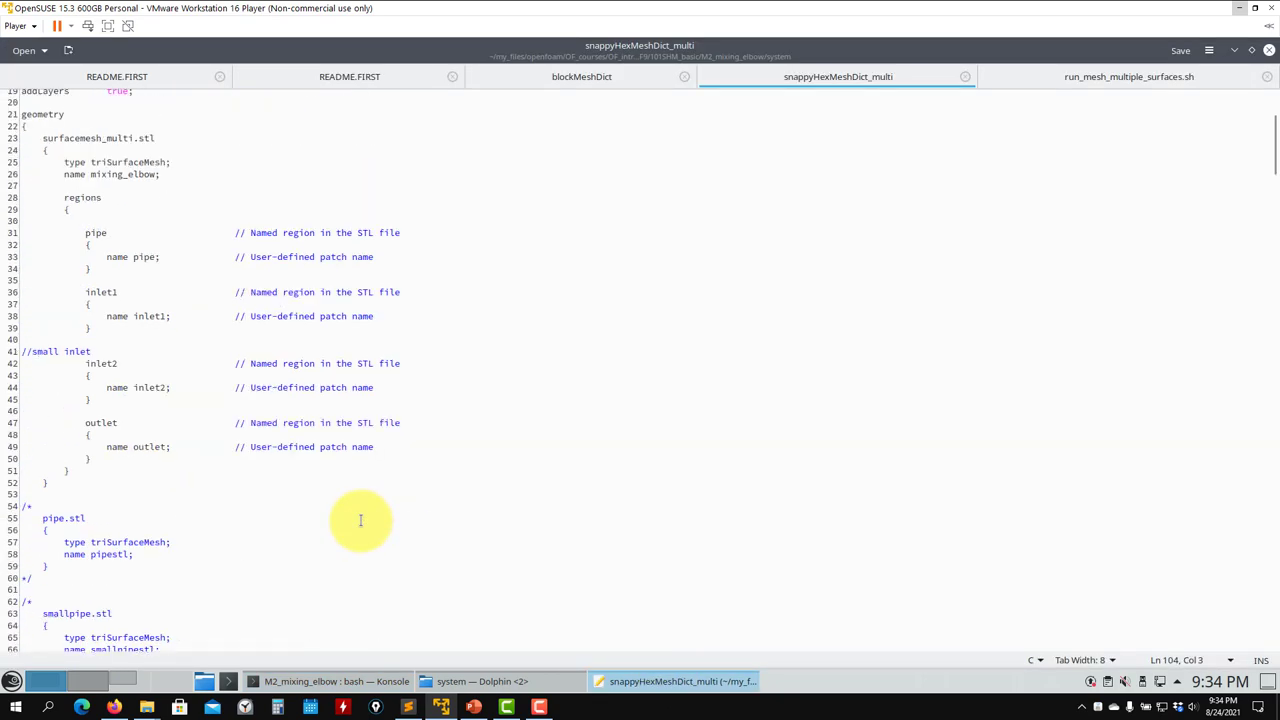
{"action": "scroll", "coordinate": [361, 520], "scroll_direction": "down", "scroll_amount": 20}
{"action": "scroll", "coordinate": [263, 522], "scroll_direction": "down", "scroll_amount": 12}
{"action": "scroll", "coordinate": [263, 520], "scroll_direction": "up", "scroll_amount": 10}
{"action": "scroll", "coordinate": [263, 520], "scroll_direction": "down", "scroll_amount": 20}
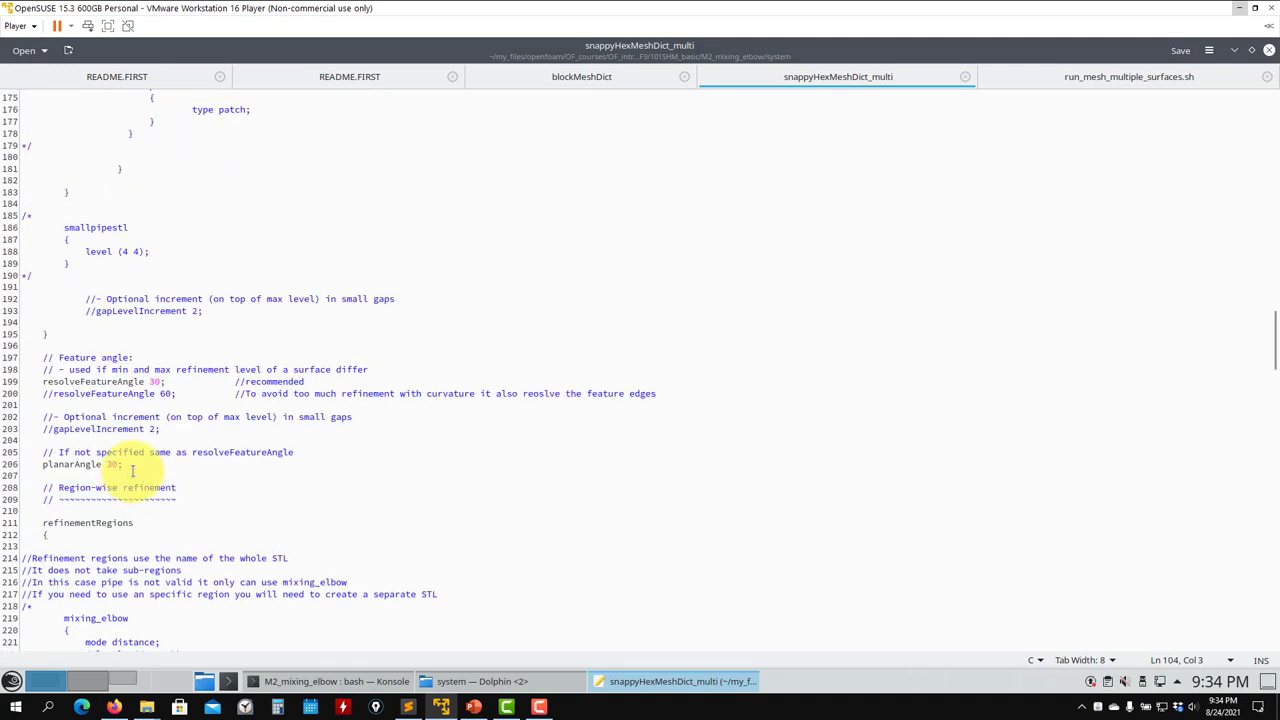
{"action": "scroll", "coordinate": [132, 470], "scroll_direction": "down", "scroll_amount": 18}
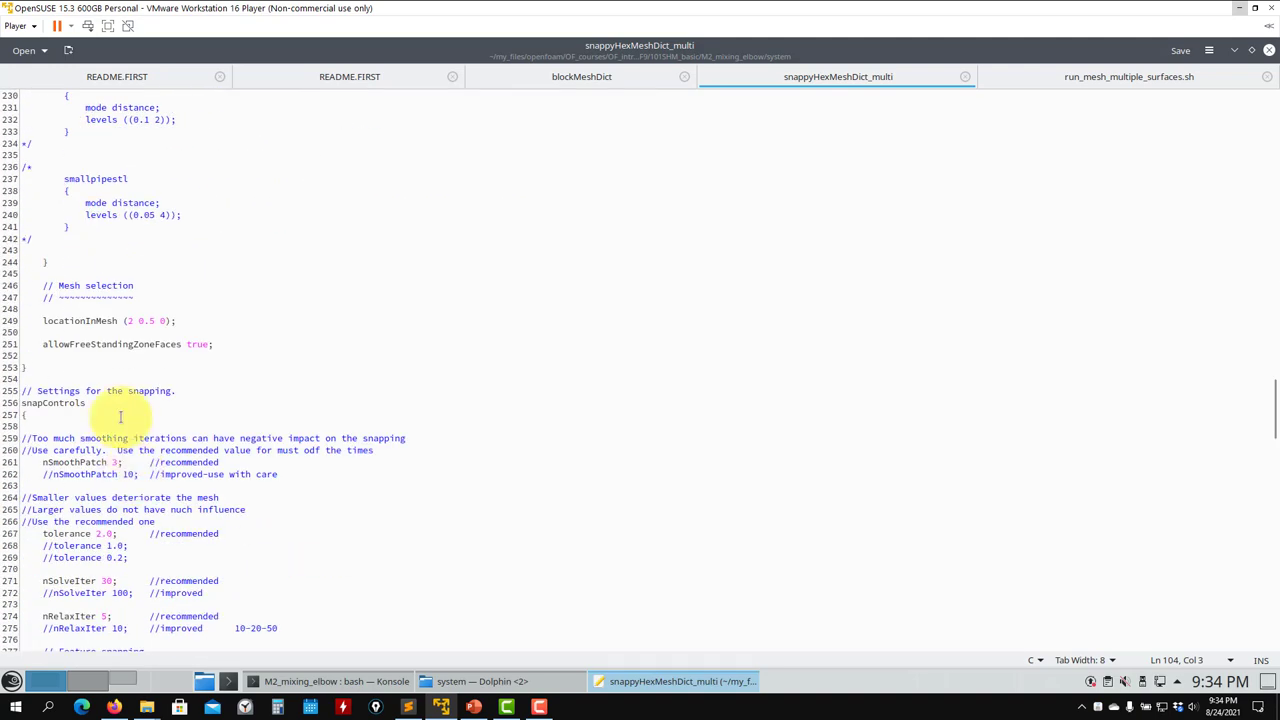
{"action": "triple_click", "coordinate": [157, 320]}
{"action": "double_click", "coordinate": [165, 320]}
{"action": "triple_click", "coordinate": [93, 320]}
{"action": "left_click", "coordinate": [27, 320], "text": "shift"}
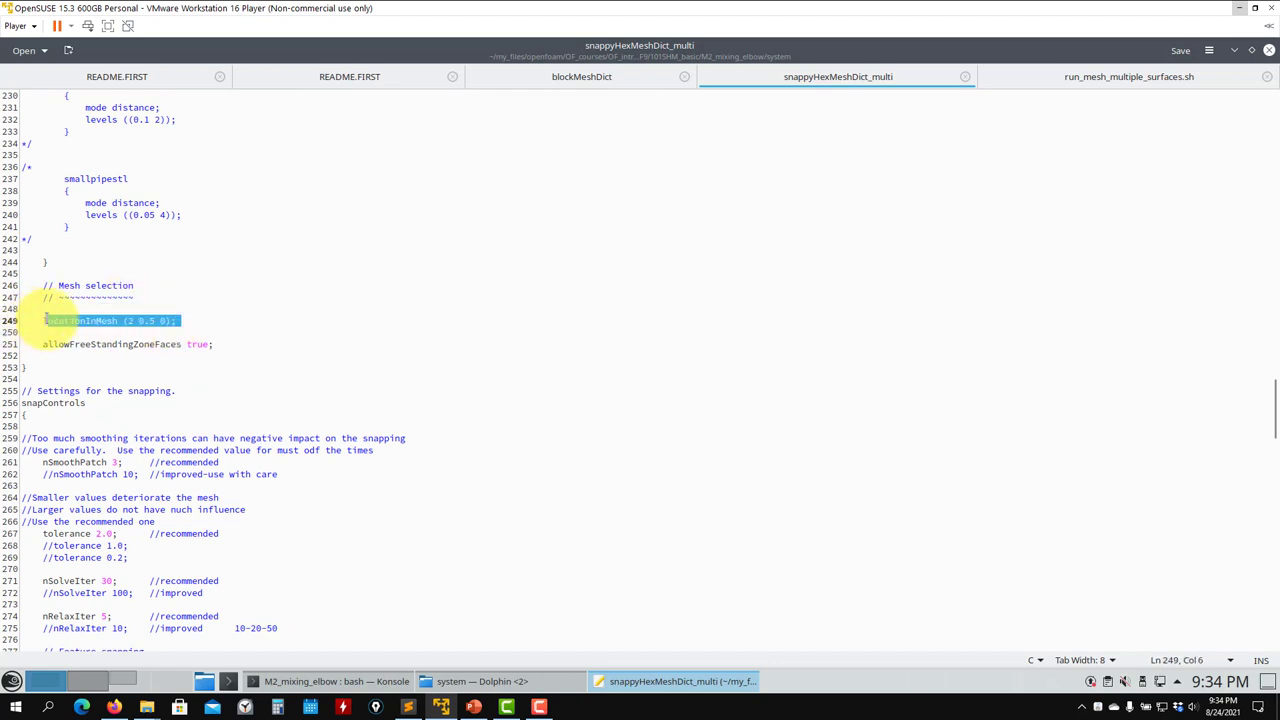
{"action": "left_click", "coordinate": [140, 320]}
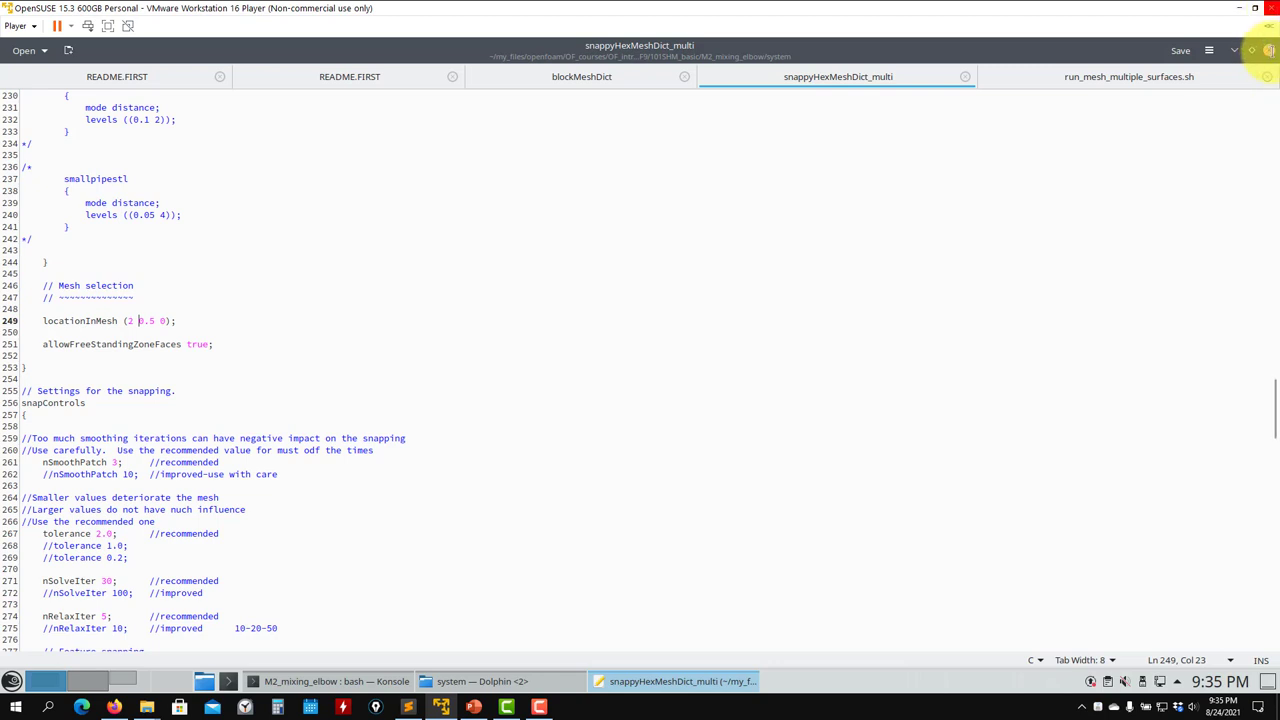
{"action": "left_click", "coordinate": [1269, 47]}
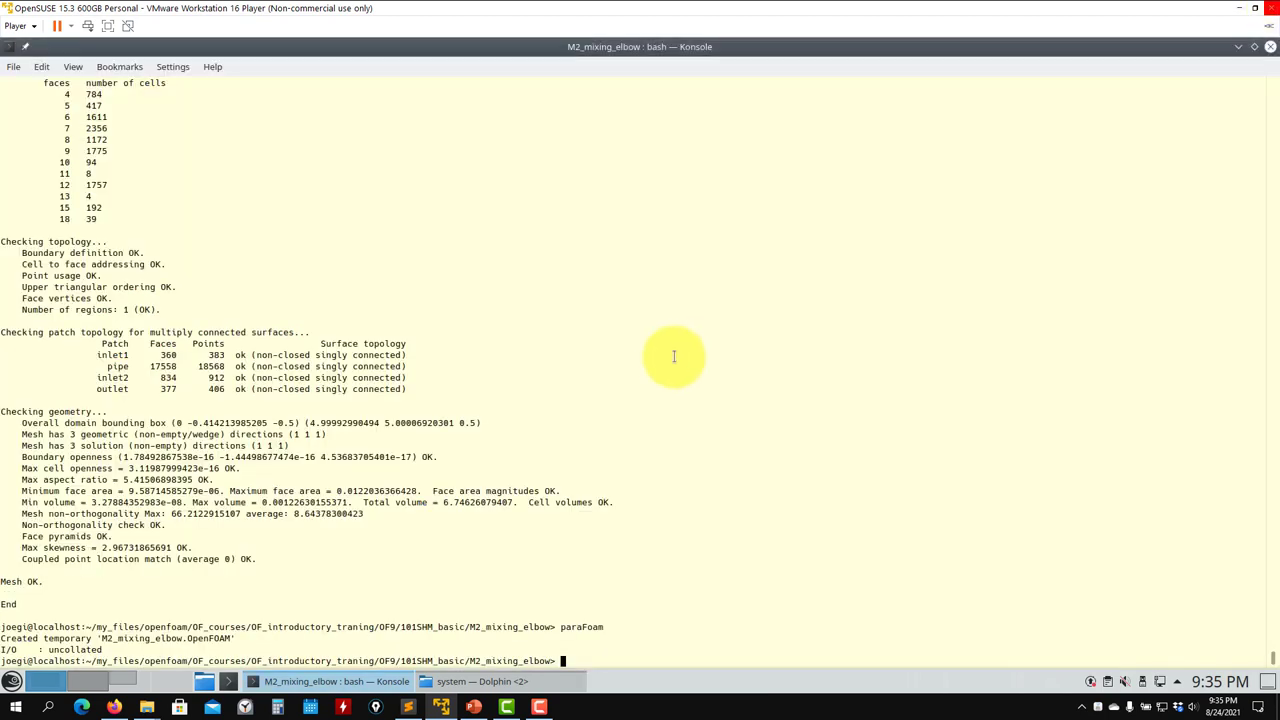